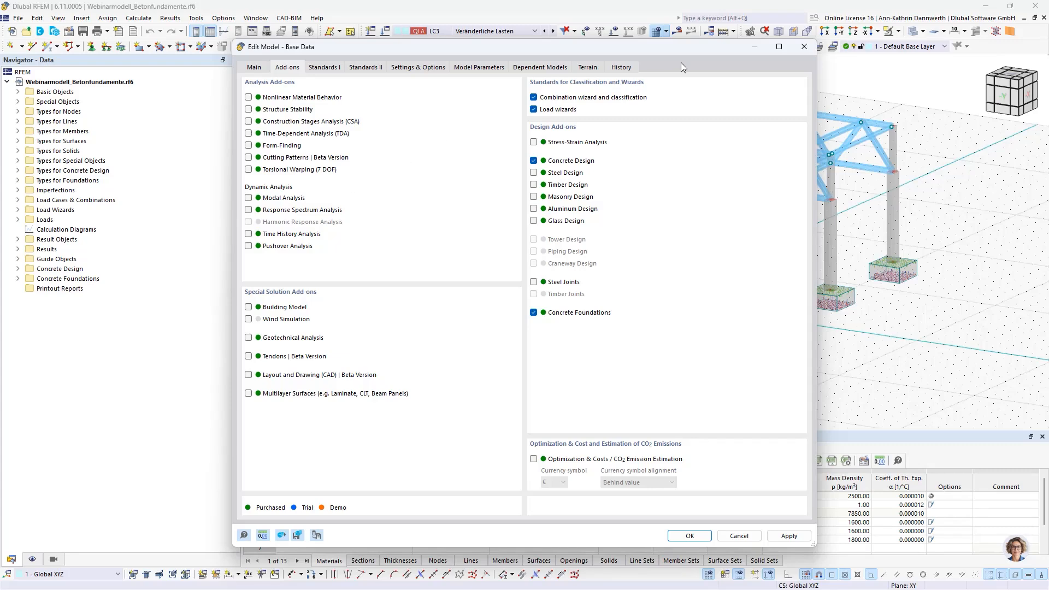
# Step: Close the model's base data and list the concrete durabilities under the concrete design types
pyautogui.click(804, 48)
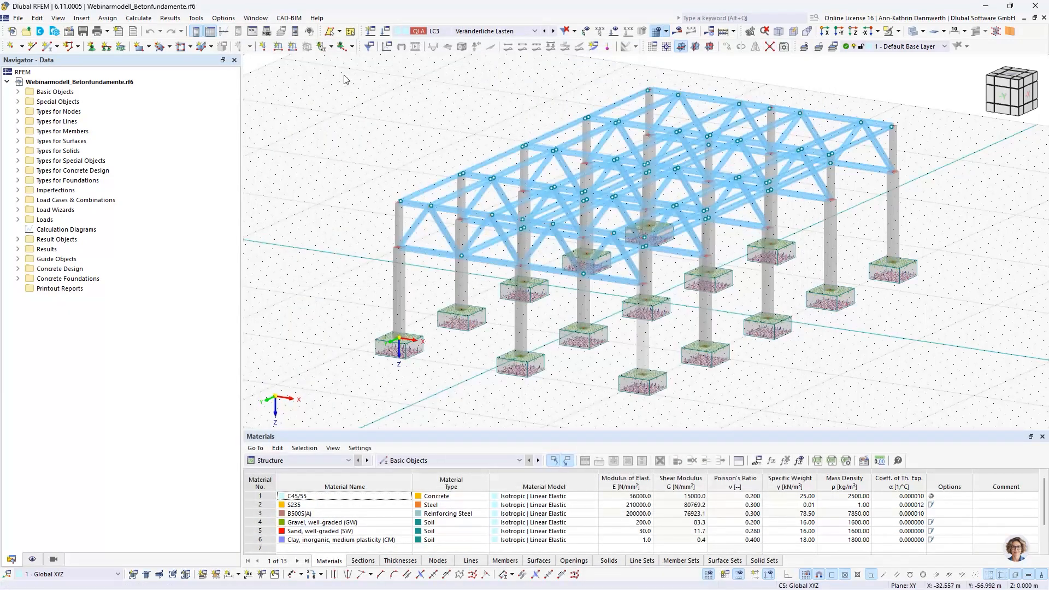
pyautogui.click(18, 171)
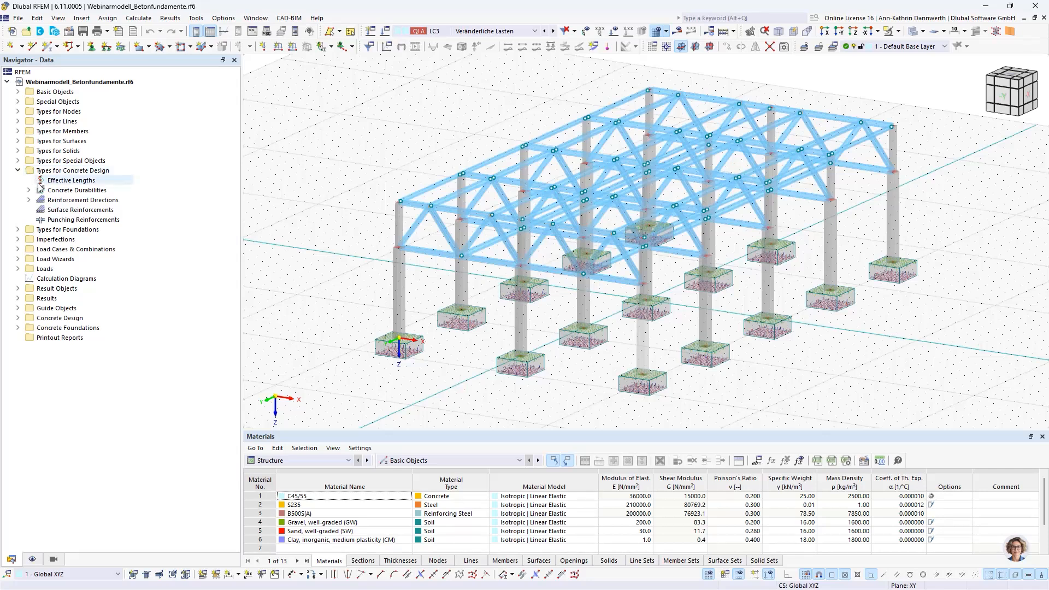
pyautogui.doubleClick(50, 190)
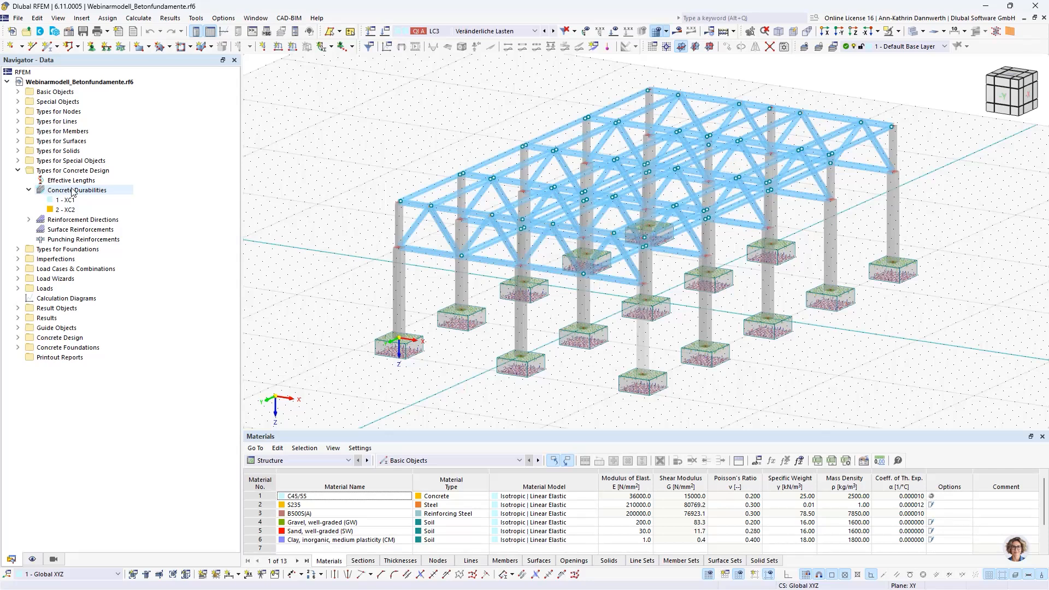
# Step: List the existing single foundations and view the settings for a new one, then discard it without applying changes
pyautogui.click(18, 250)
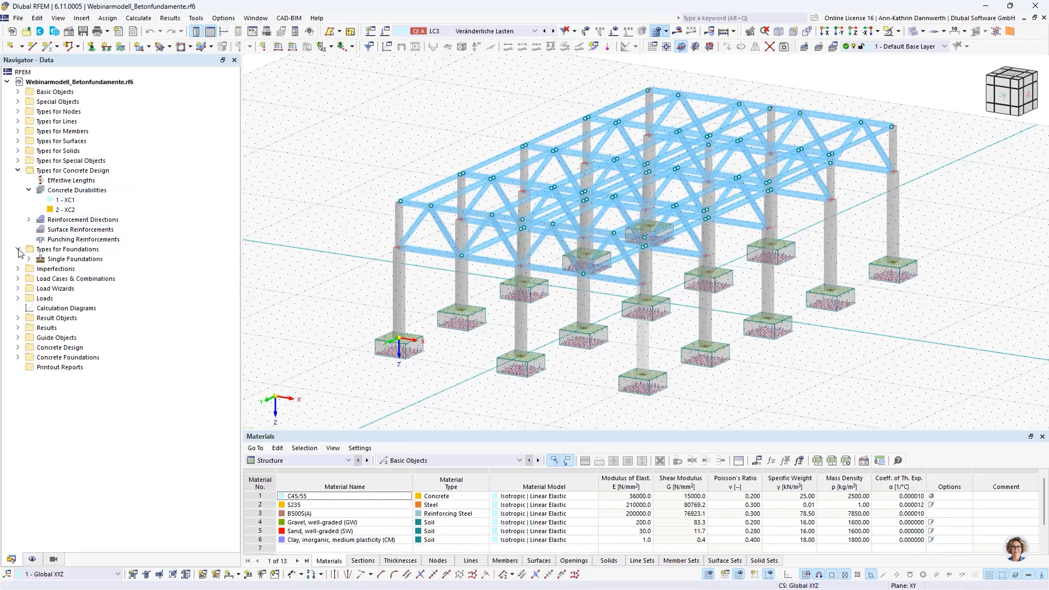
pyautogui.click(31, 260)
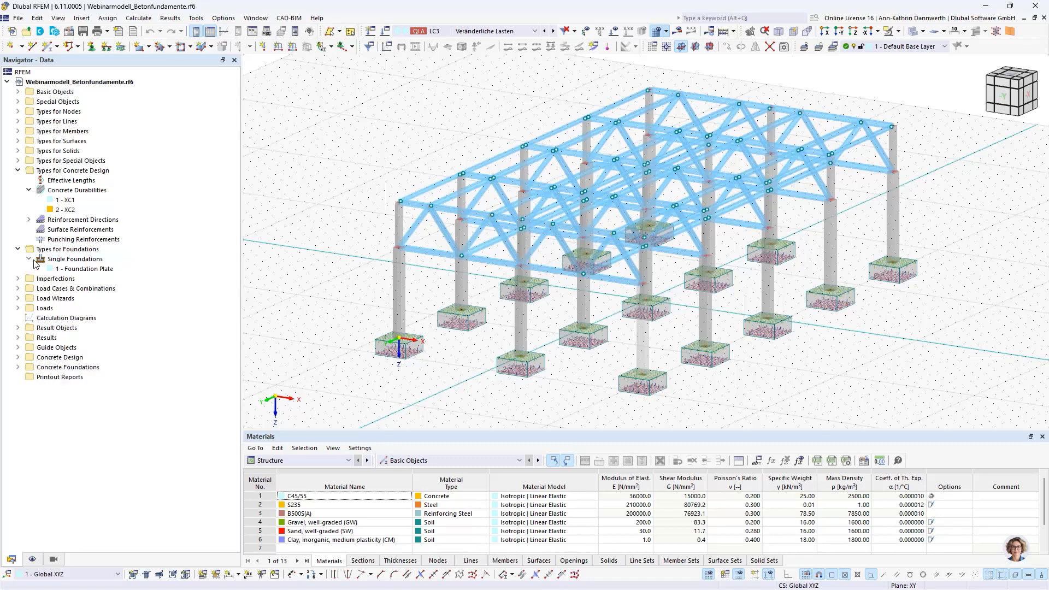
pyautogui.rightClick(62, 260)
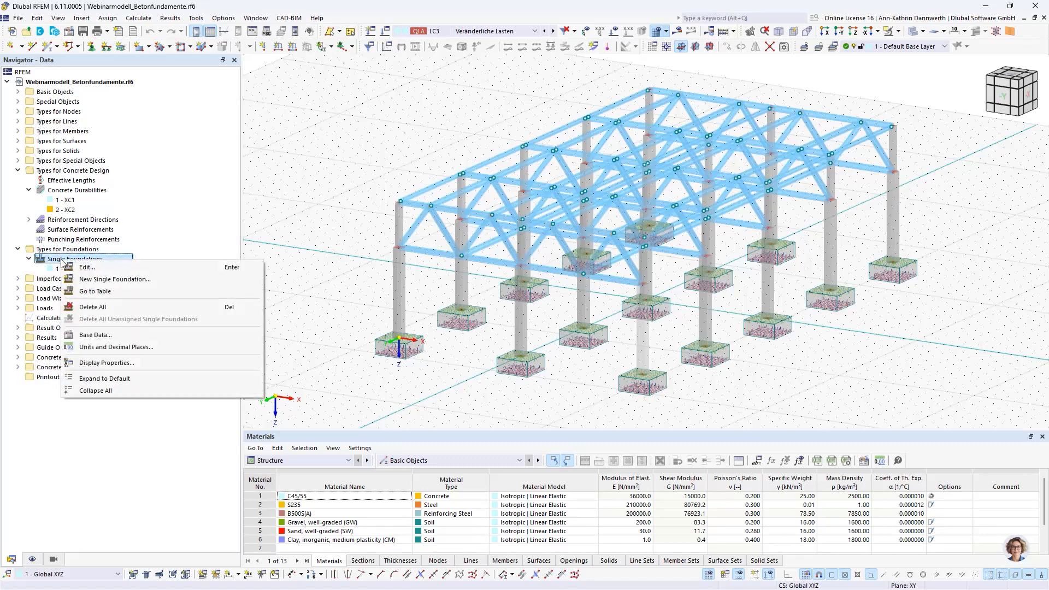
pyautogui.click(94, 279)
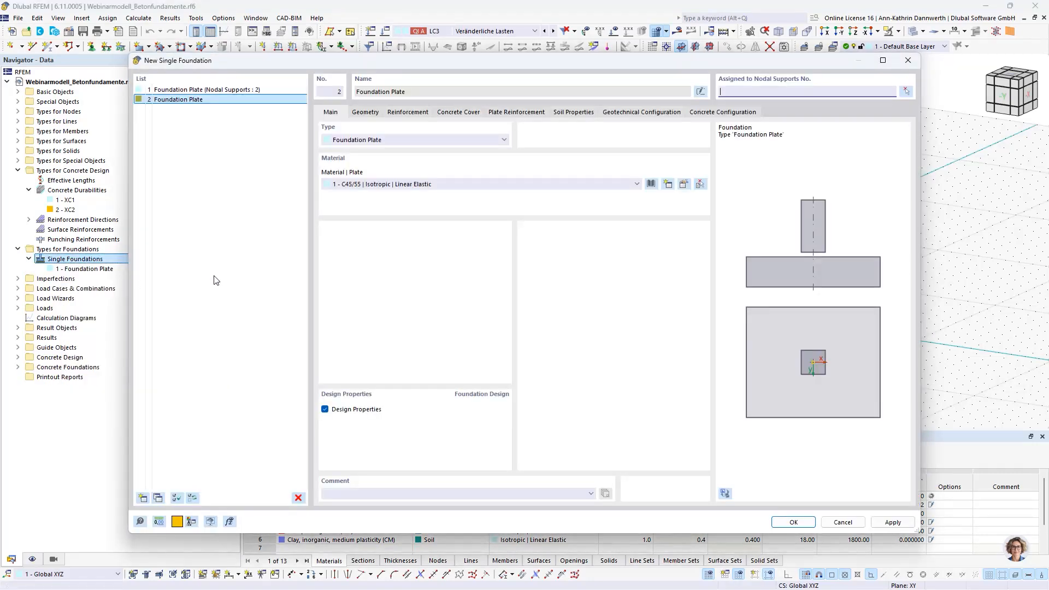
pyautogui.click(908, 60)
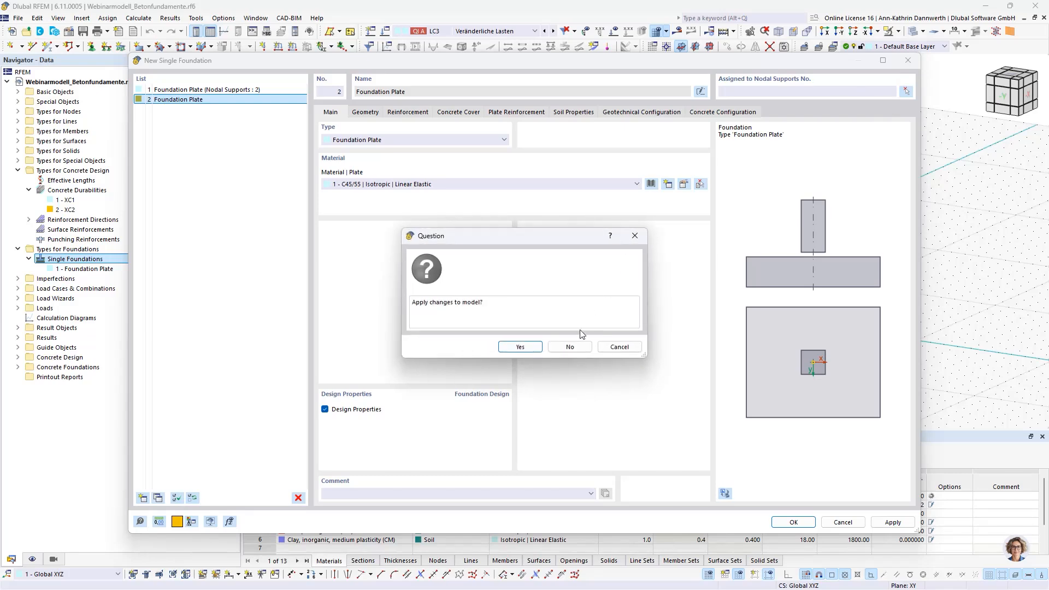
pyautogui.click(569, 346)
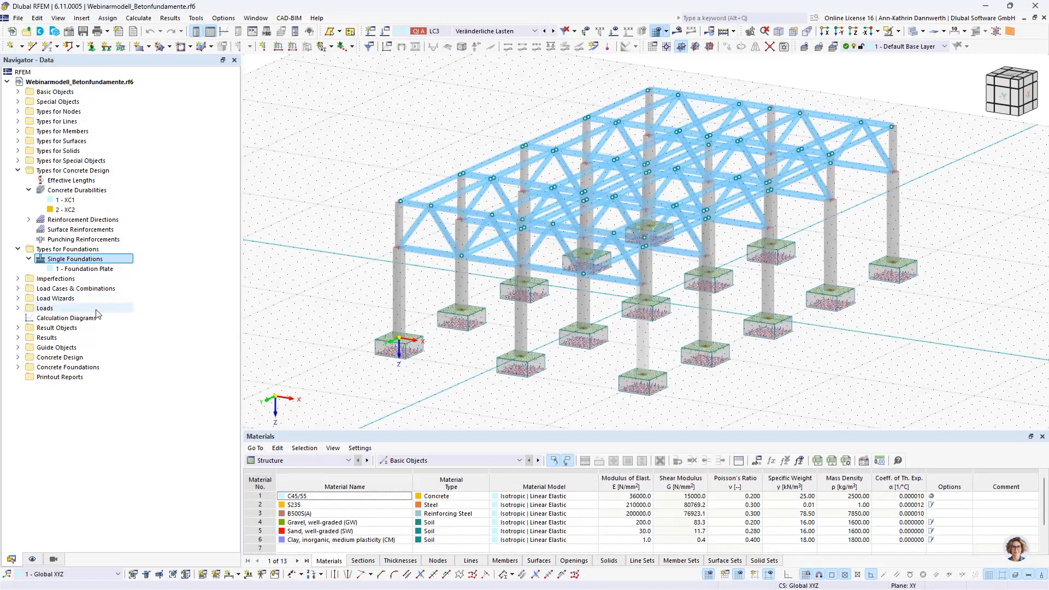
# Step: View the load types available for a new additional foundation load in LC1, then discard it without applying changes
pyautogui.click(18, 308)
pyautogui.click(29, 318)
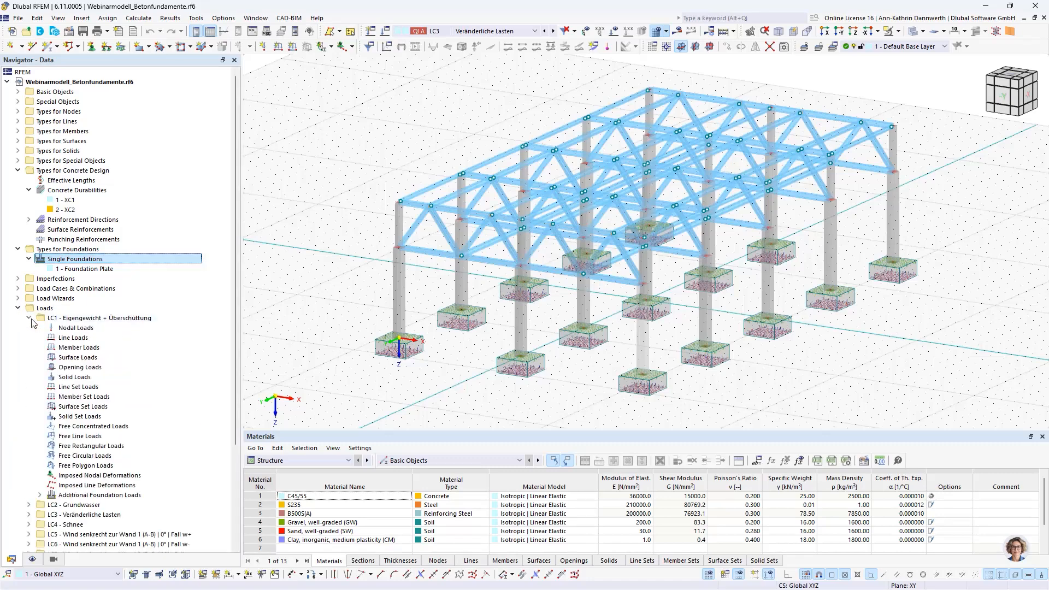
pyautogui.rightClick(83, 496)
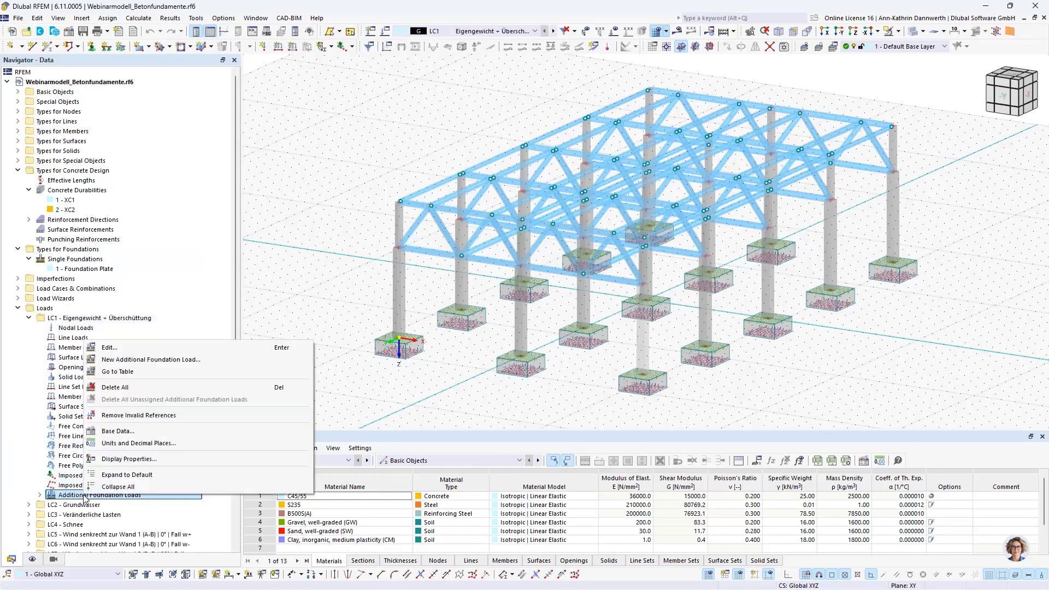
pyautogui.click(124, 365)
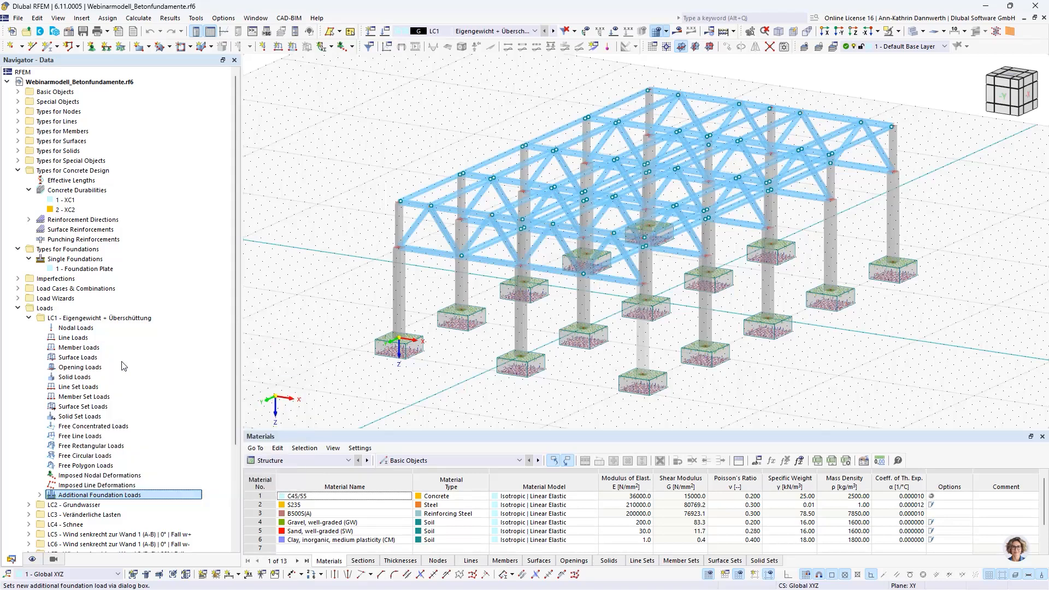
pyautogui.click(335, 200)
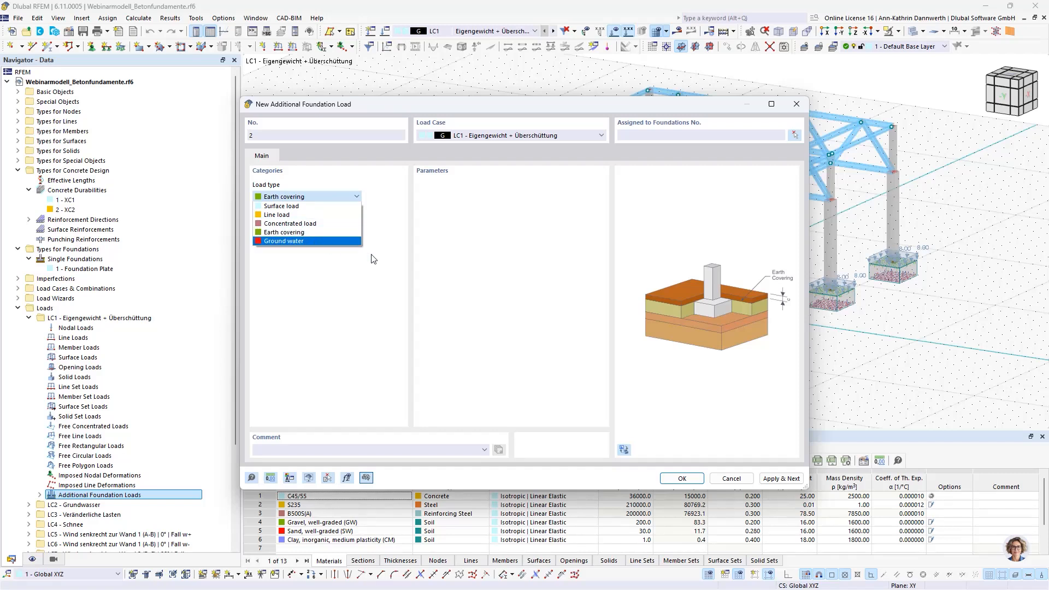
pyautogui.click(799, 108)
pyautogui.click(797, 105)
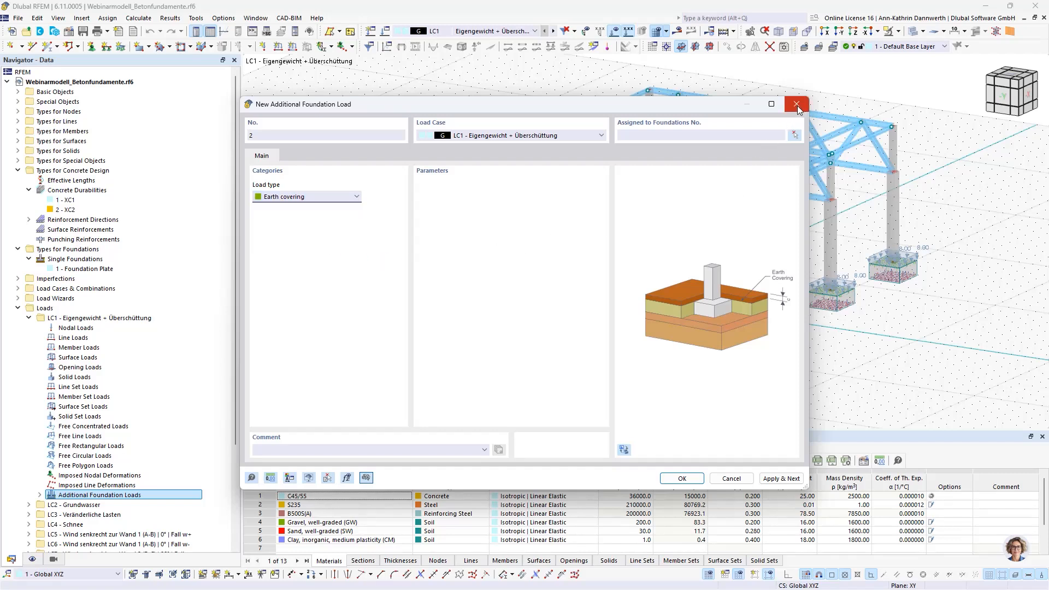
pyautogui.click(569, 347)
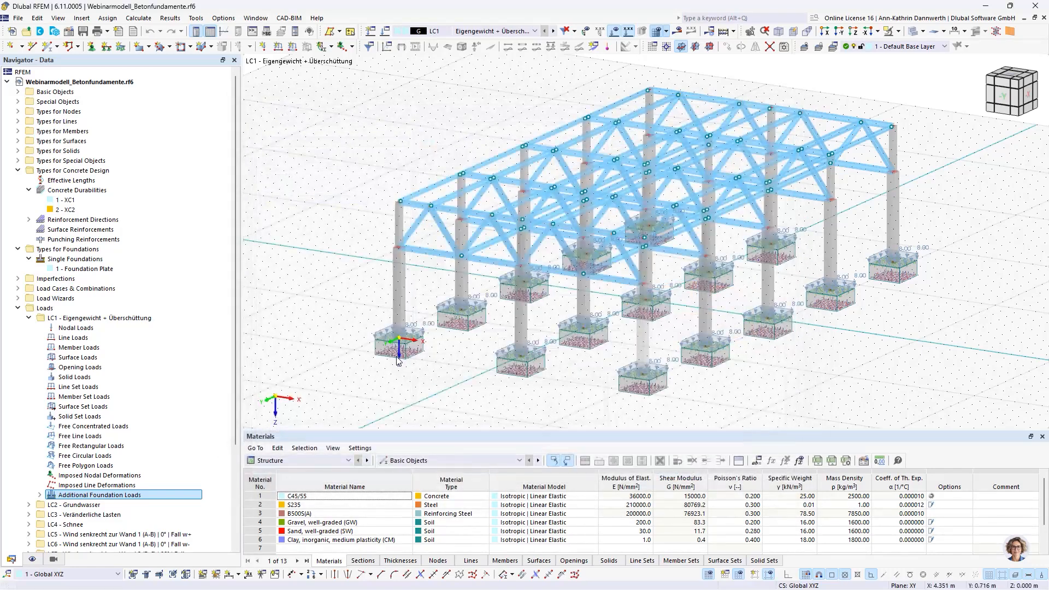
# Step: Examine the Concrete Foundations design situations together with the geotechnical and concrete design configurations
pyautogui.scroll(-4, 141, 362)
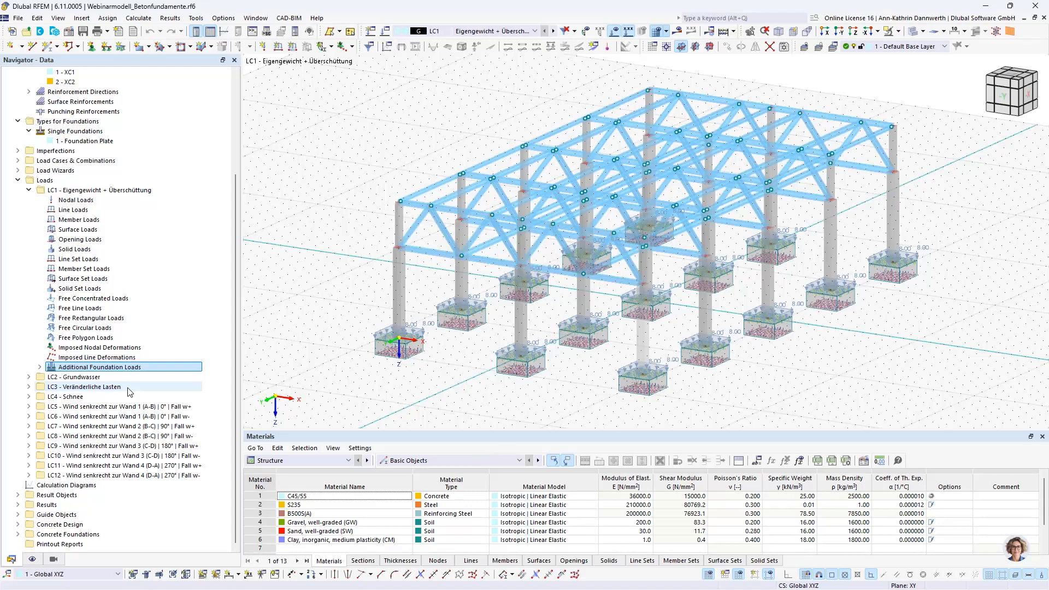
pyautogui.click(18, 534)
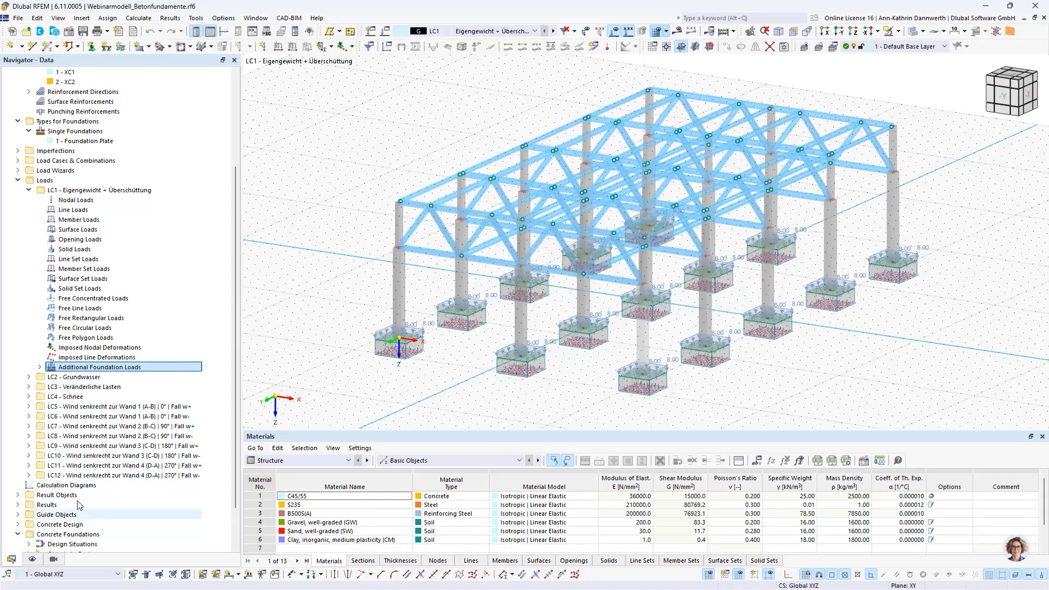
pyautogui.scroll(-2, 77, 504)
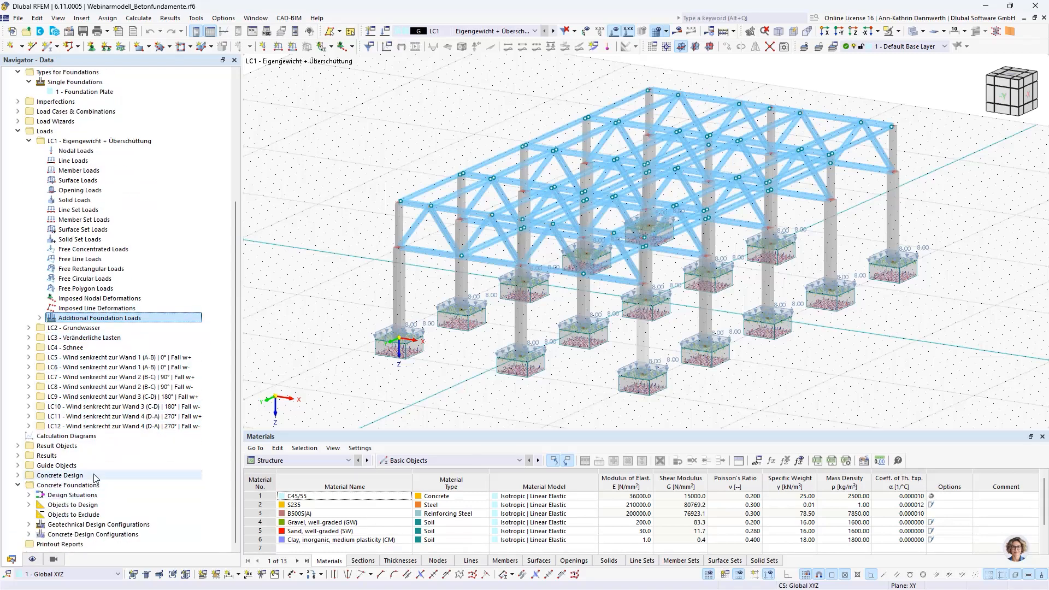
pyautogui.click(29, 495)
pyautogui.scroll(-2, 82, 494)
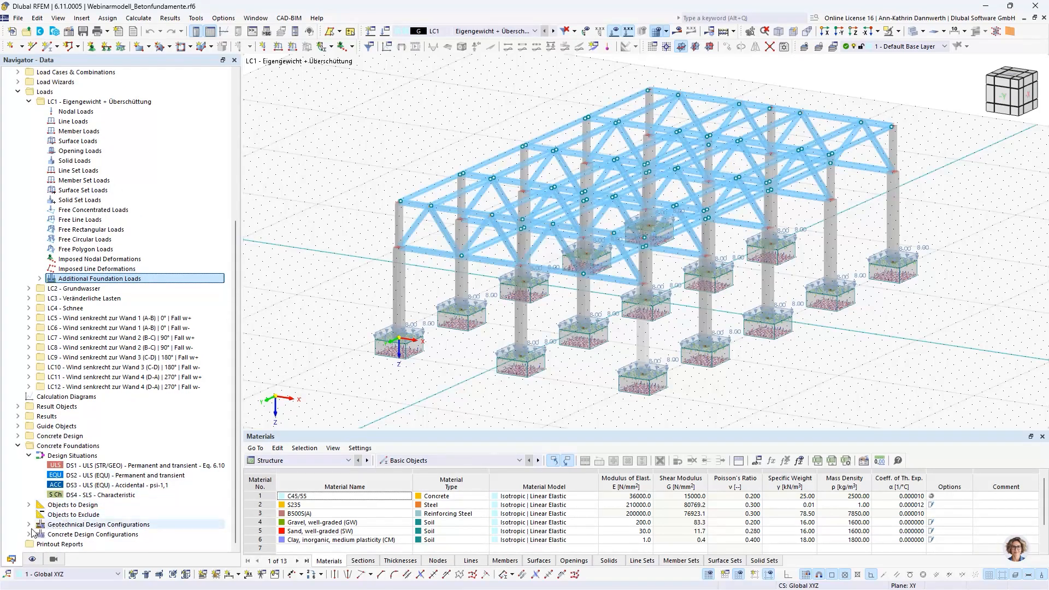
pyautogui.click(29, 524)
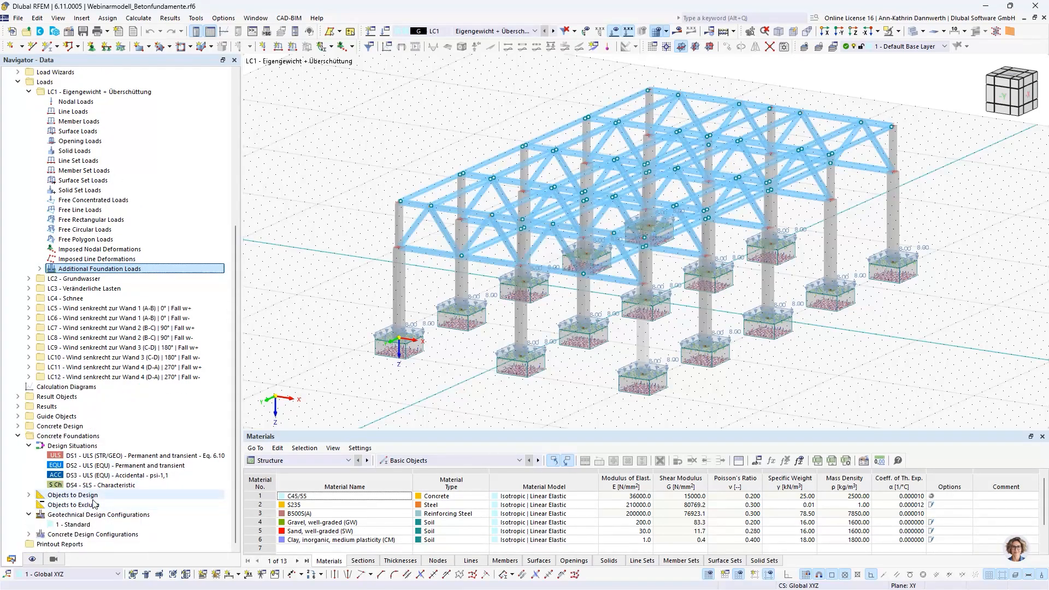
pyautogui.click(29, 534)
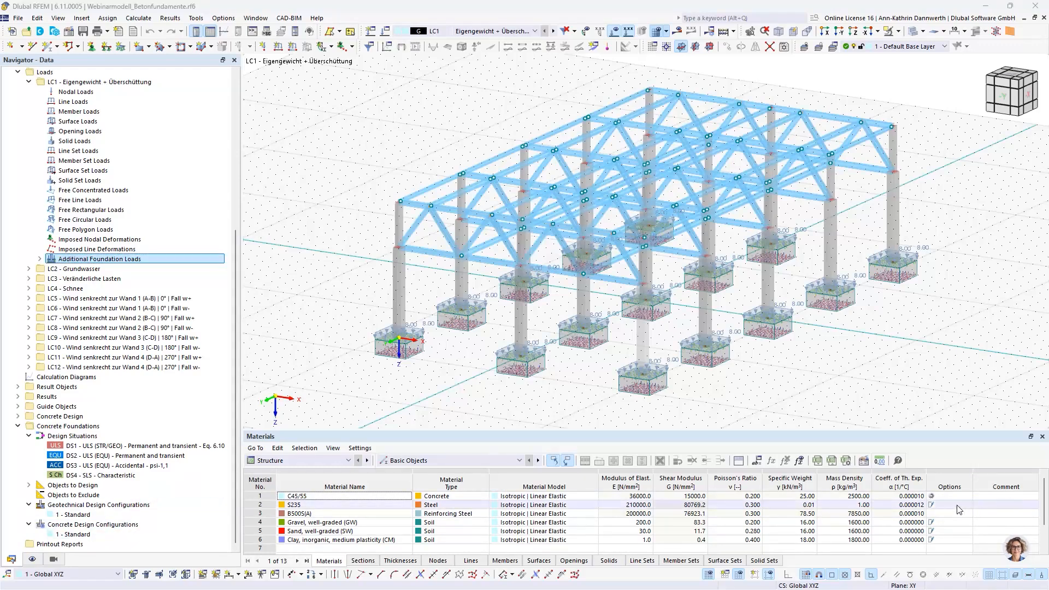
# Step: Review the location and model parameters in the model's base data, then close it
pyautogui.click(69, 32)
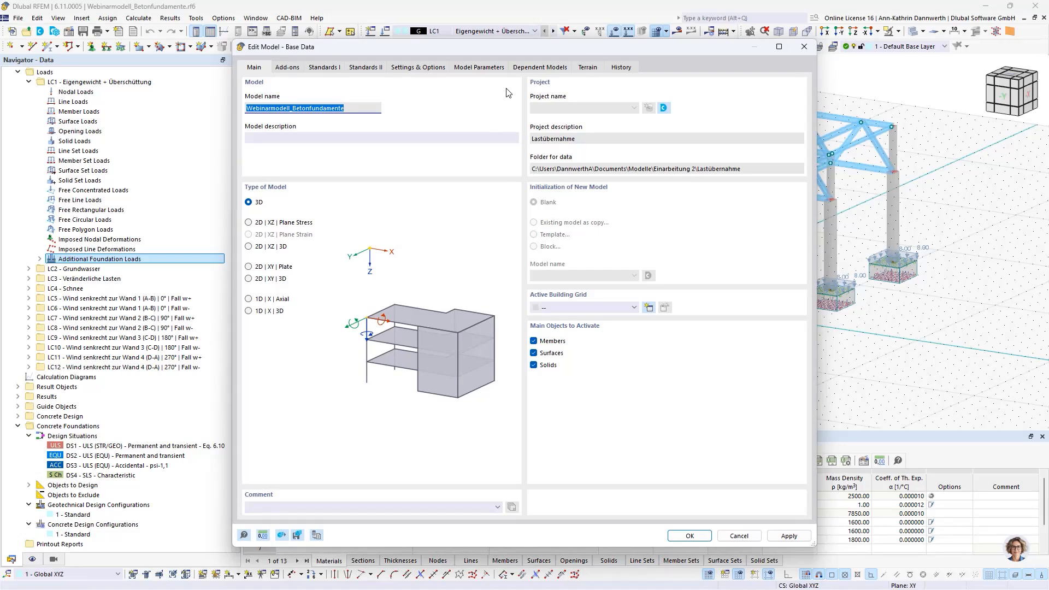
pyautogui.click(479, 67)
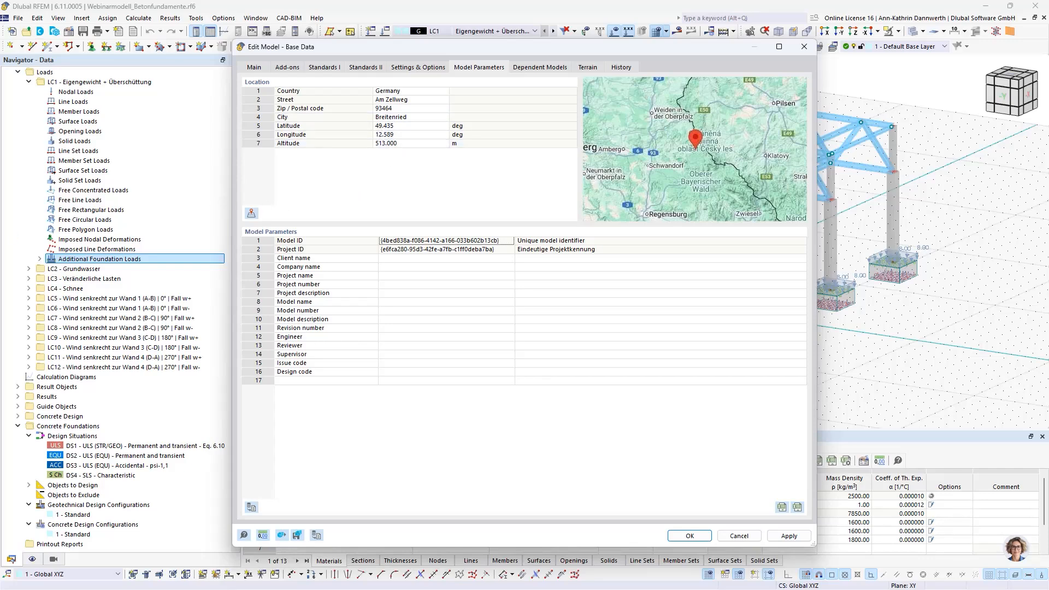
pyautogui.click(437, 154)
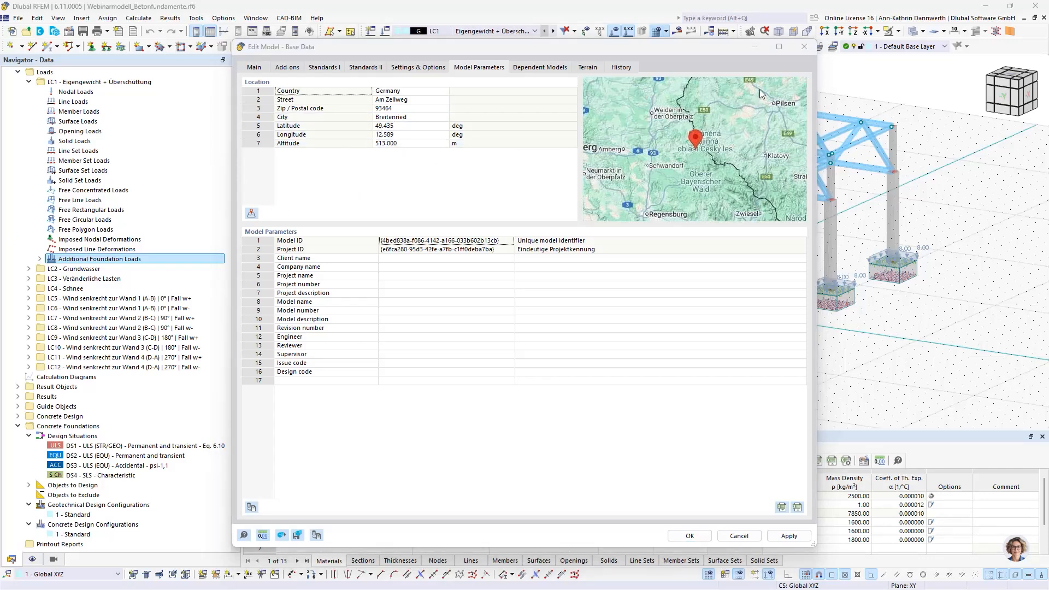
pyautogui.click(802, 48)
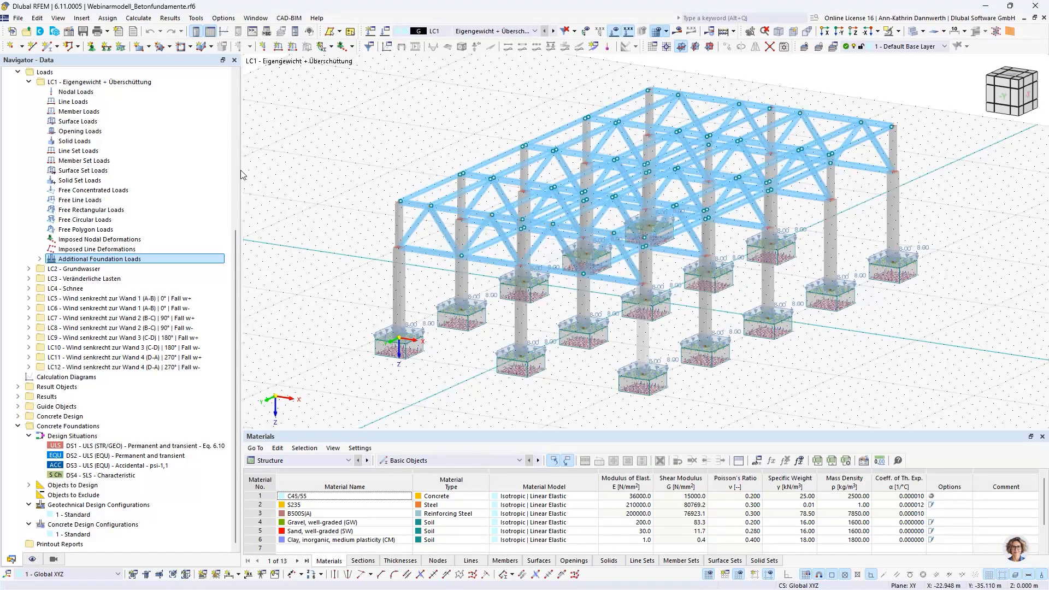
# Step: List the materials defined under the model's basic objects
pyautogui.scroll(8, 137, 217)
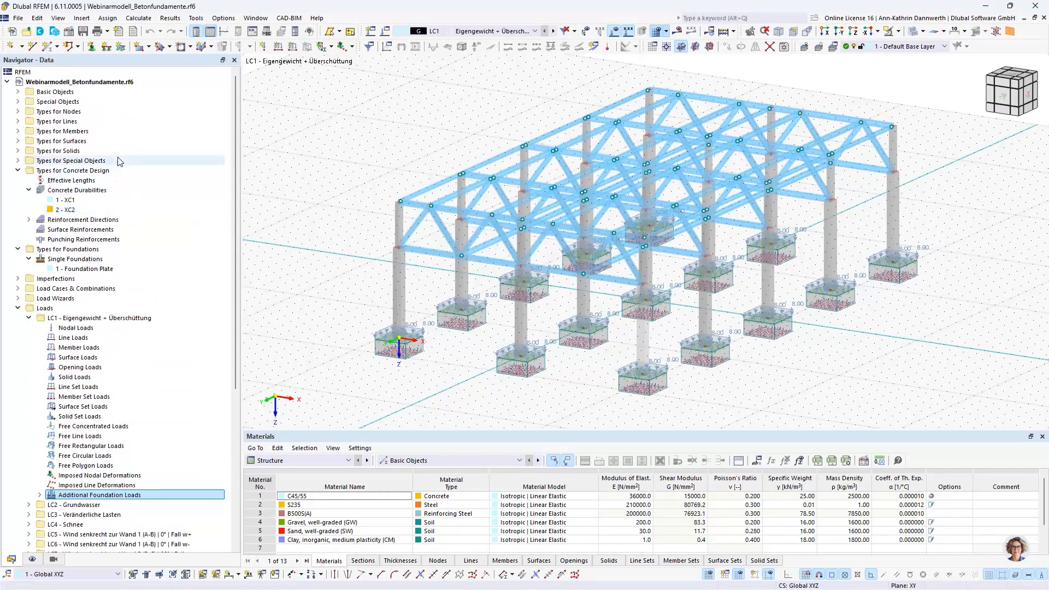
pyautogui.click(19, 92)
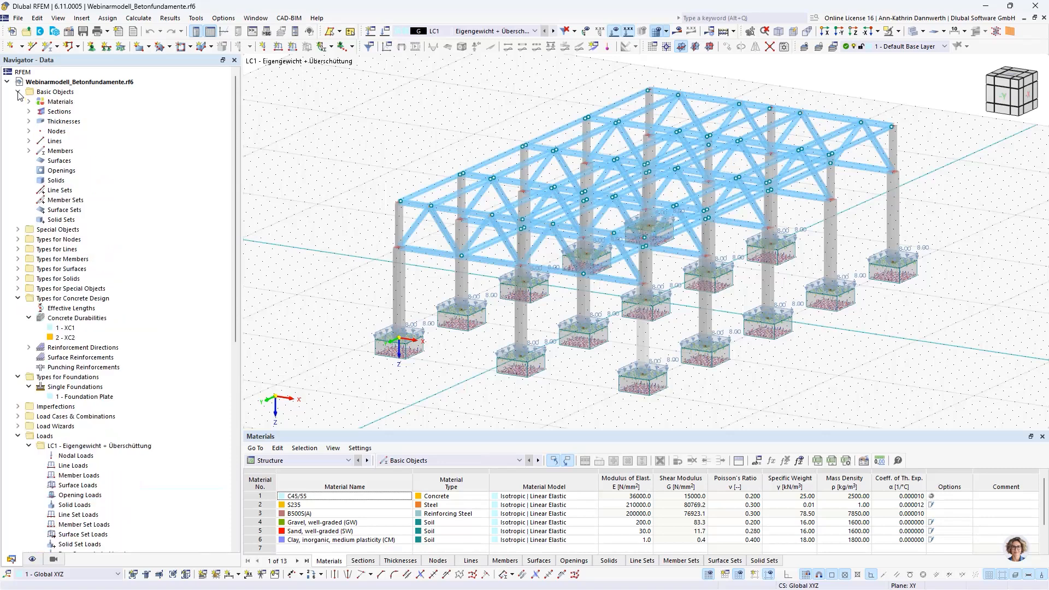
pyautogui.click(29, 101)
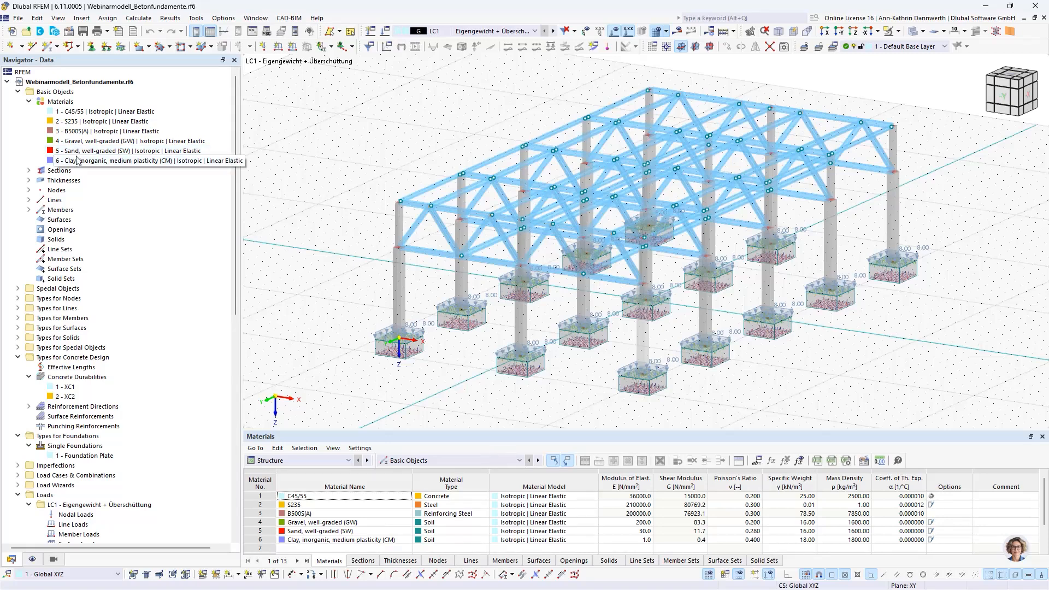
# Step: Add a new soil material from the library: Clay, inorganic, low plasticity (CL) from the DIN 18196:2011-05 clay series
pyautogui.rightClick(62, 103)
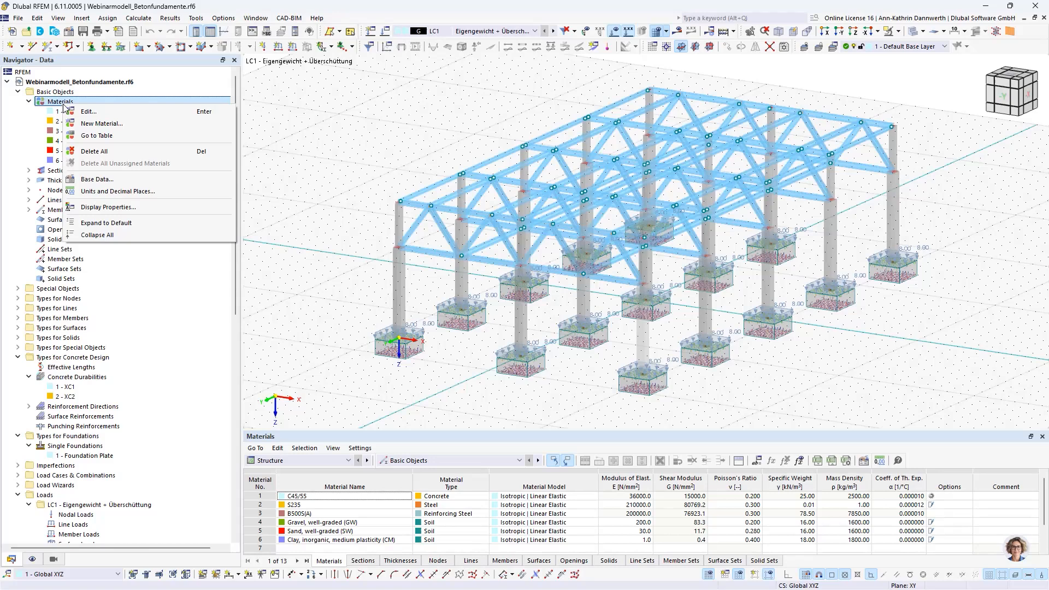
pyautogui.click(84, 125)
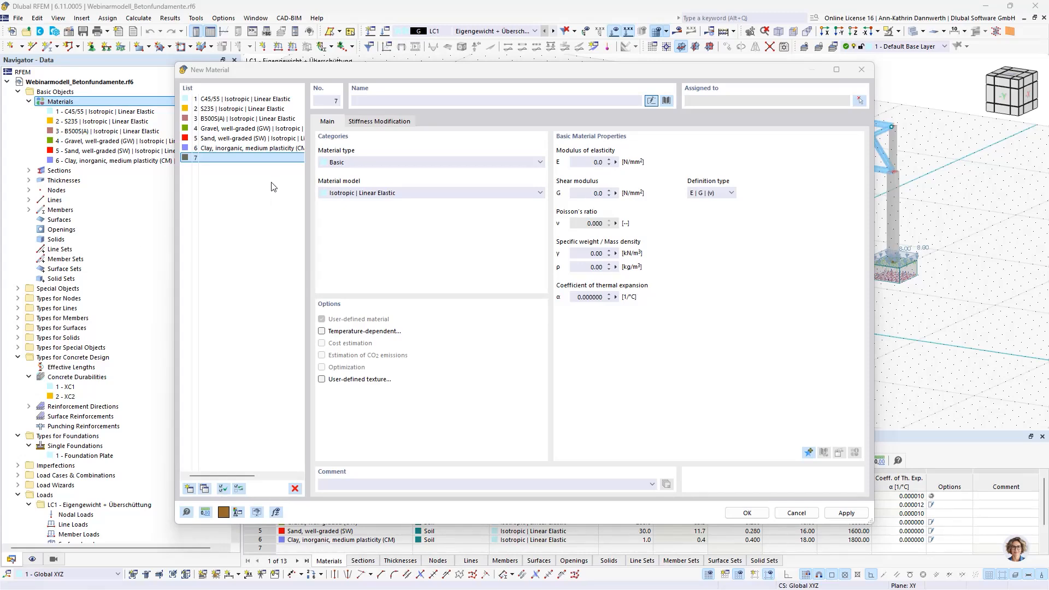
pyautogui.click(667, 101)
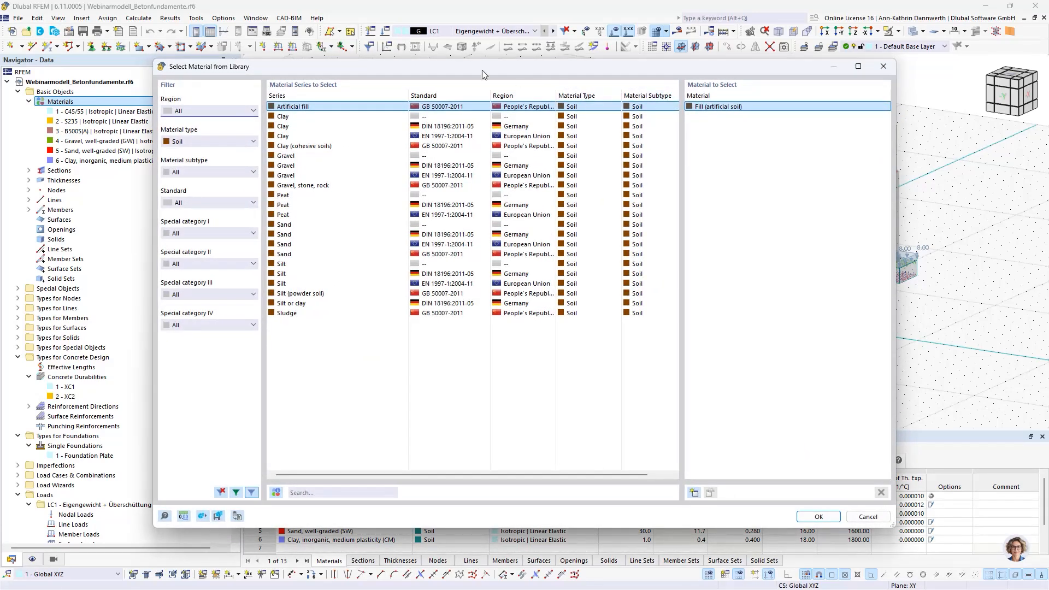
pyautogui.click(246, 143)
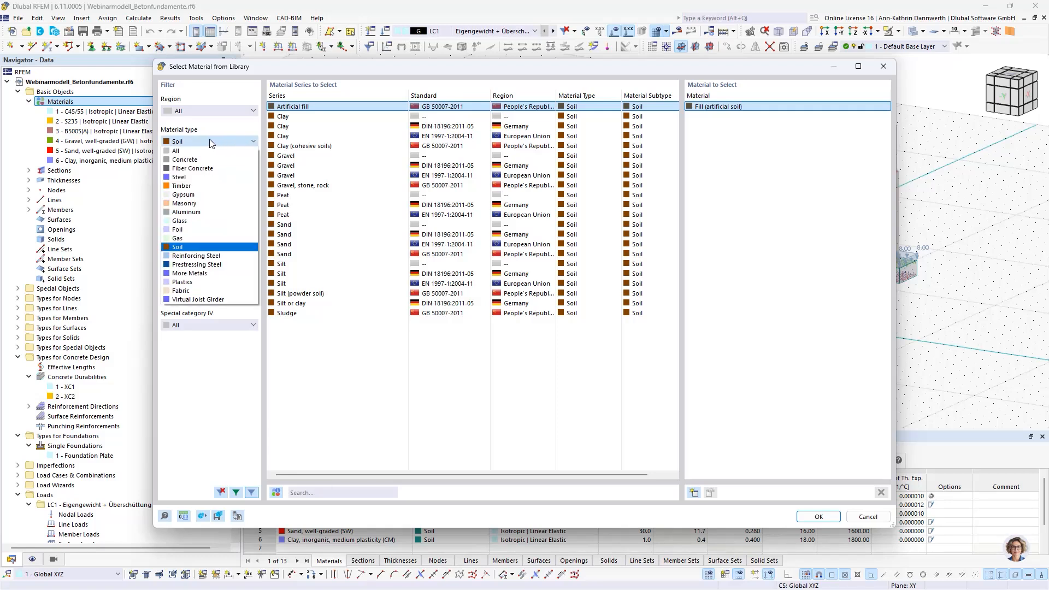
pyautogui.click(185, 247)
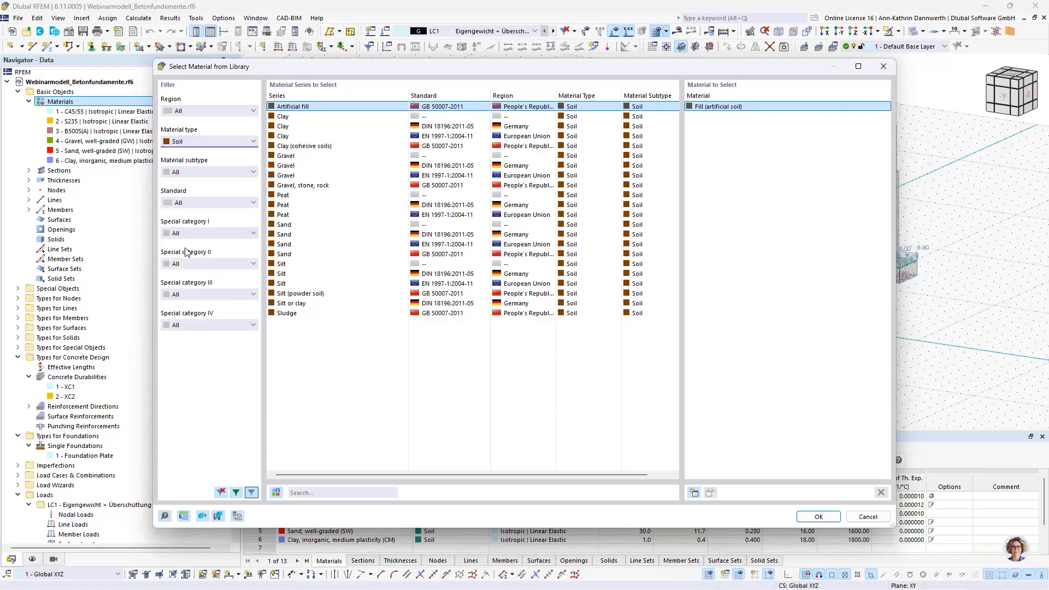
pyautogui.click(293, 136)
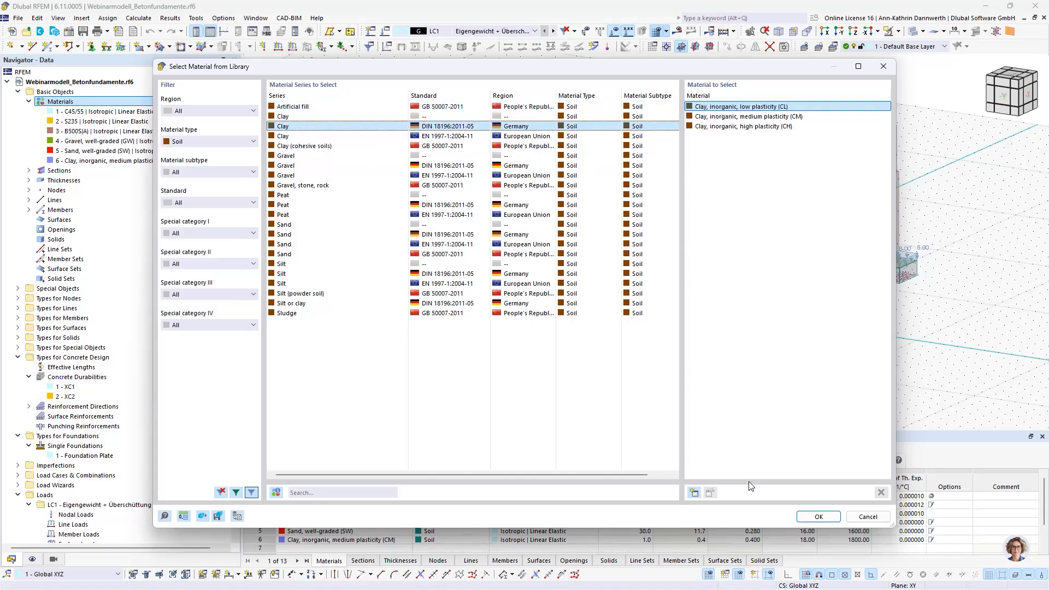
pyautogui.click(818, 516)
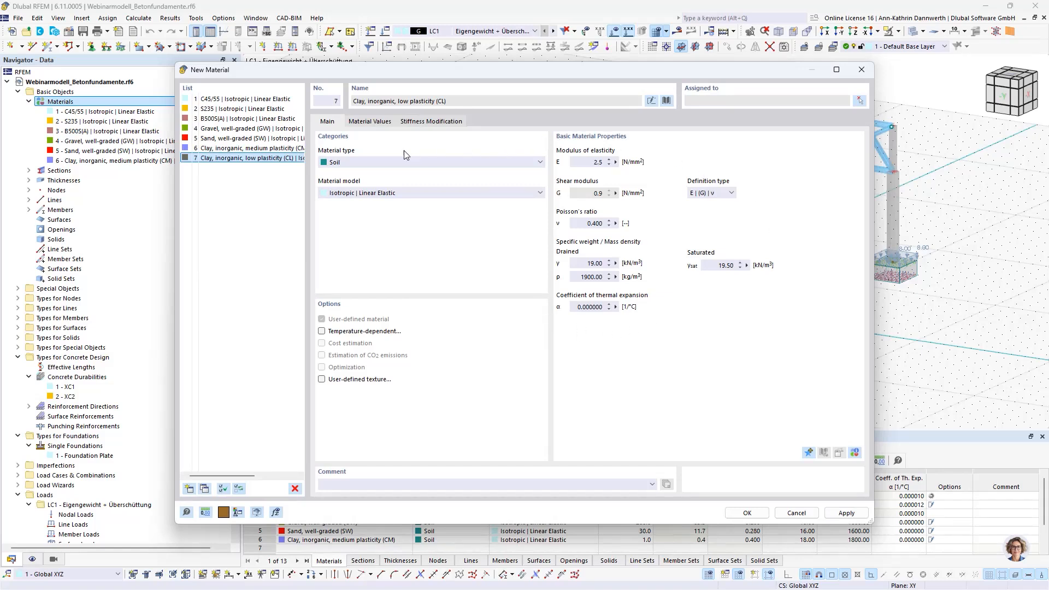
# Step: Examine the material values of the new low-plasticity clay, then discard the material without applying it to the model
pyautogui.click(361, 121)
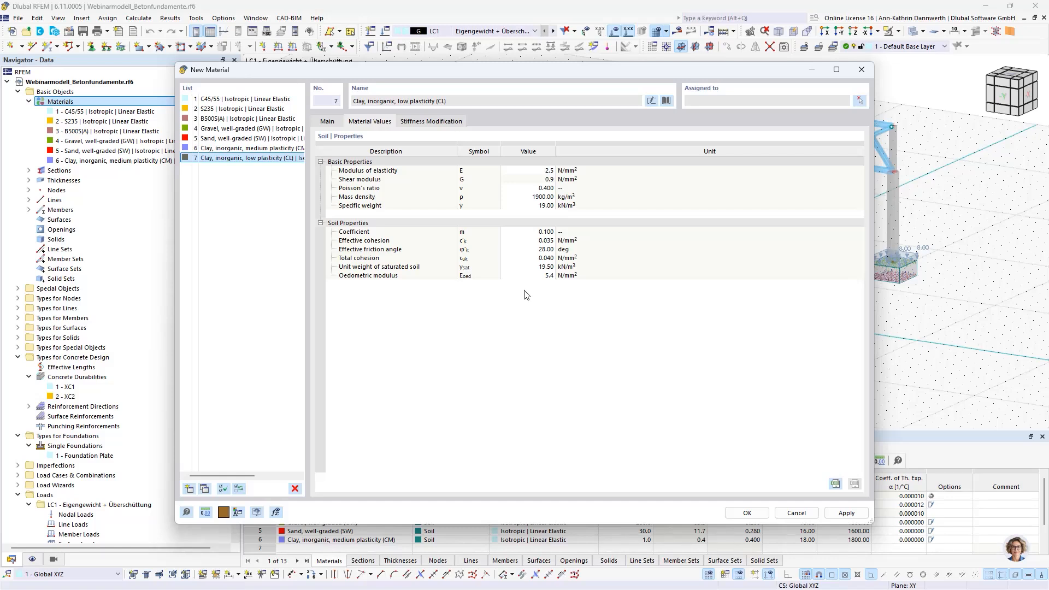
pyautogui.click(861, 69)
pyautogui.click(553, 344)
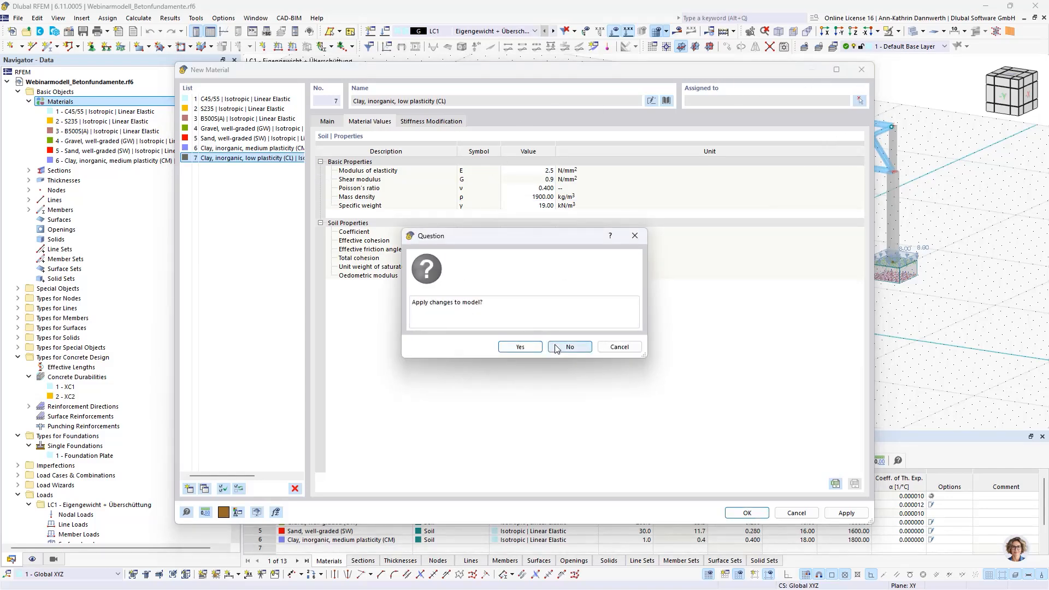
# Step: List the model's sections and browse the section library from a new section, then discard that section
pyautogui.click(29, 171)
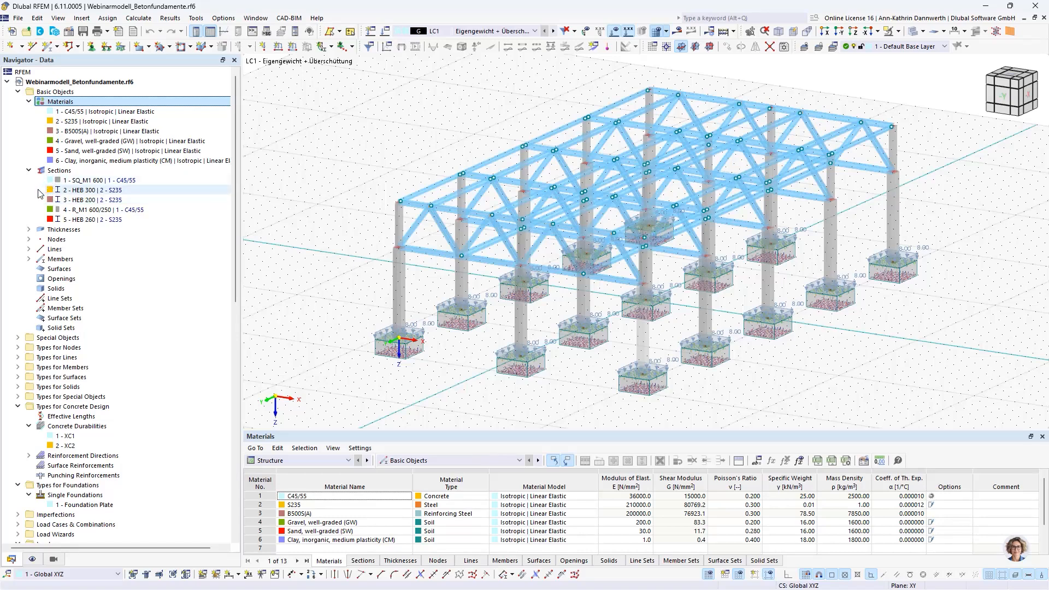
pyautogui.rightClick(59, 171)
pyautogui.click(77, 192)
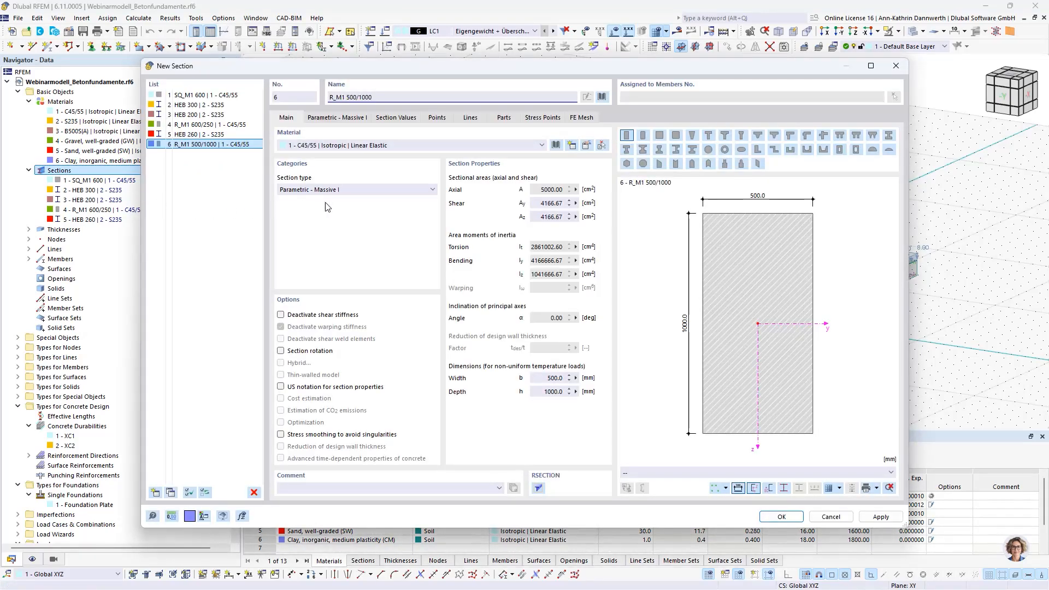
pyautogui.click(601, 98)
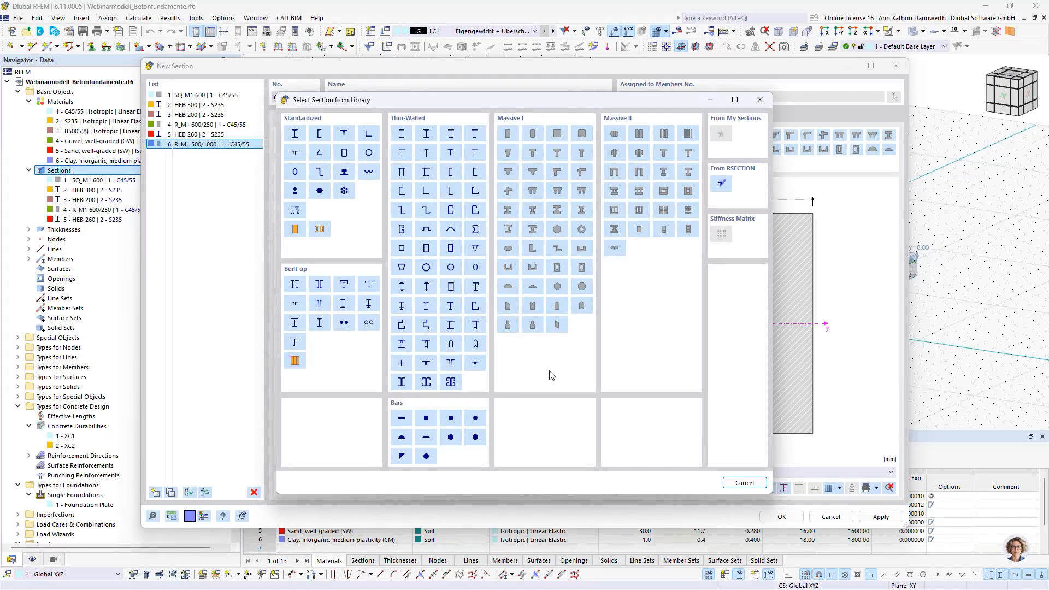
pyautogui.click(760, 99)
pyautogui.click(896, 65)
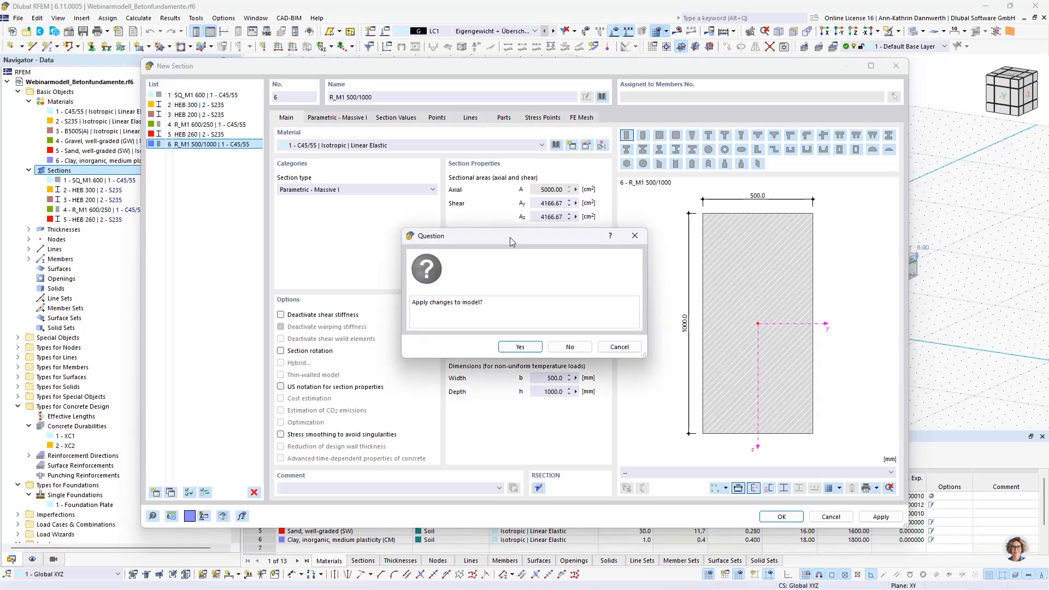
pyautogui.click(642, 345)
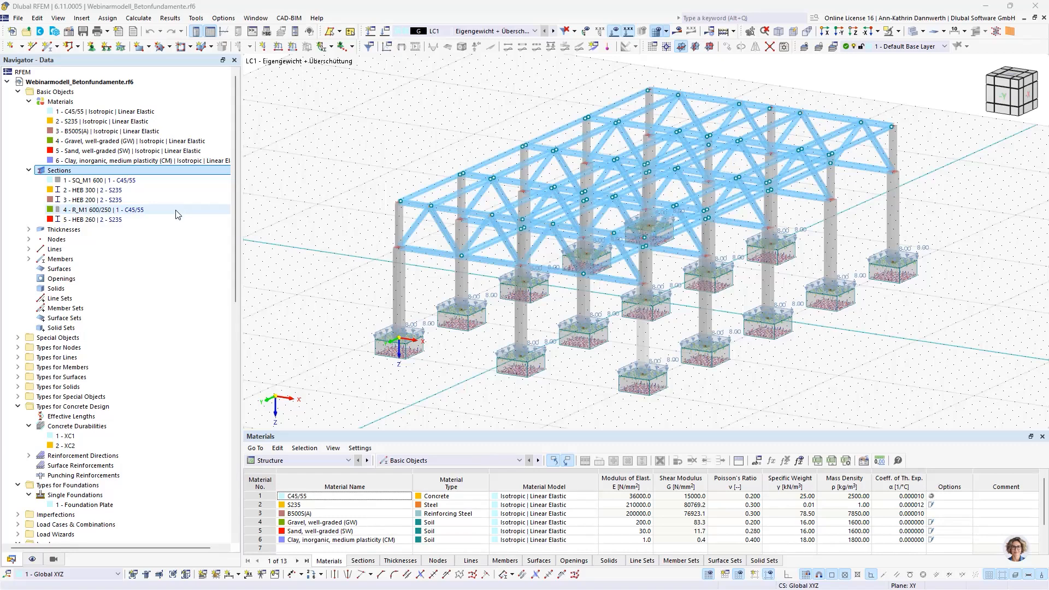
# Step: Review the Fixed nodal support's conditions and its assigned single foundation, 1 - Foundation Plate, then close the support
pyautogui.click(19, 348)
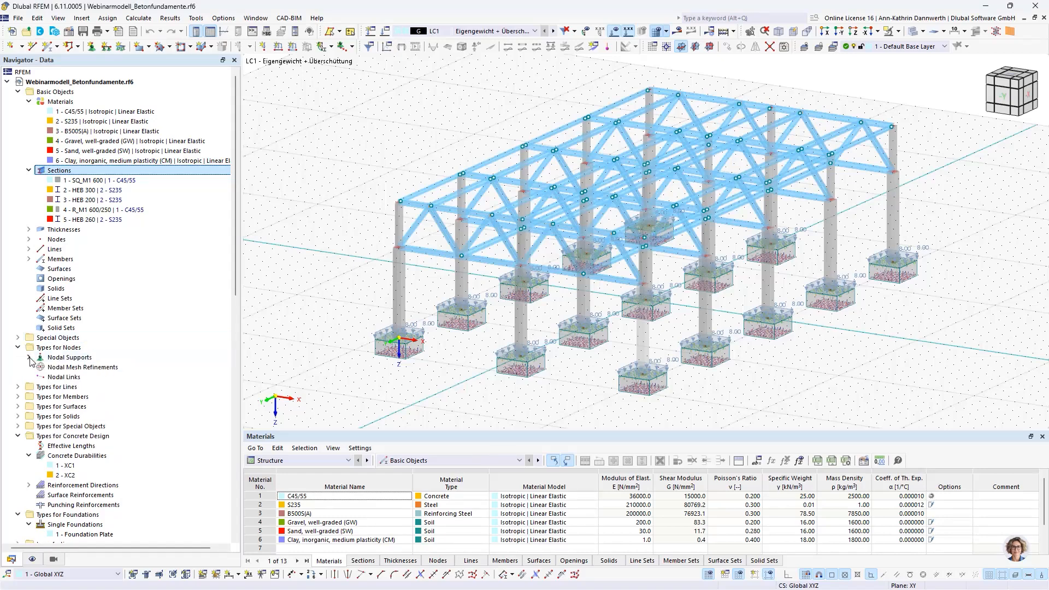
pyautogui.click(29, 357)
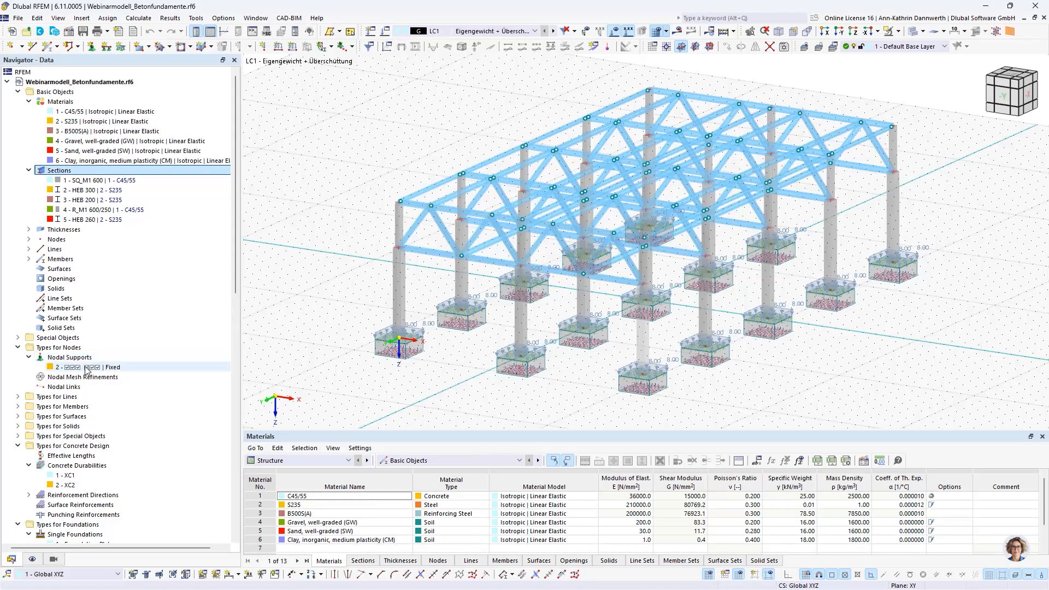
pyautogui.click(86, 367)
pyautogui.doubleClick(88, 368)
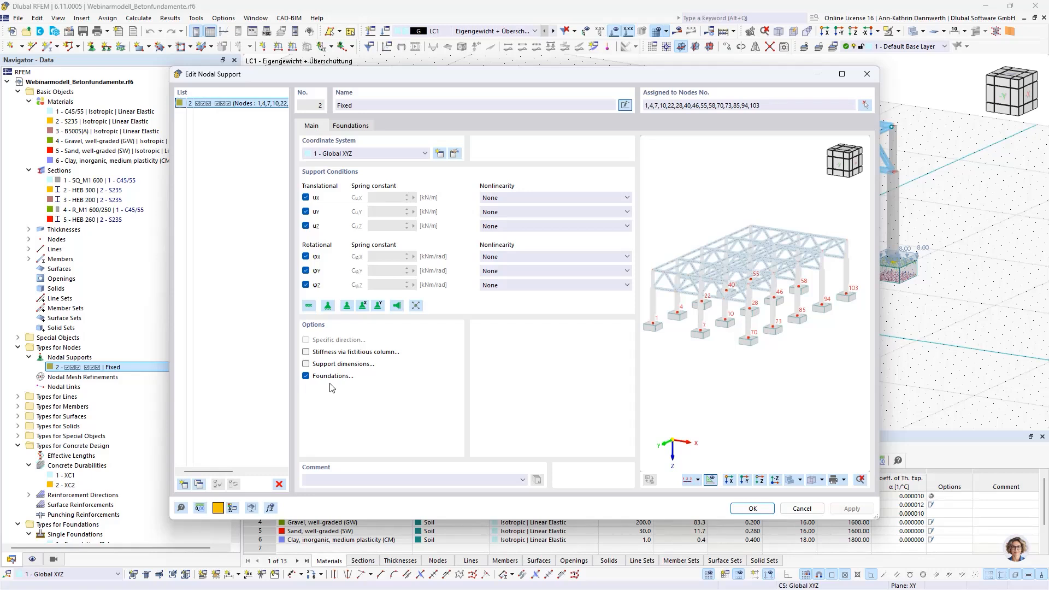
pyautogui.click(344, 128)
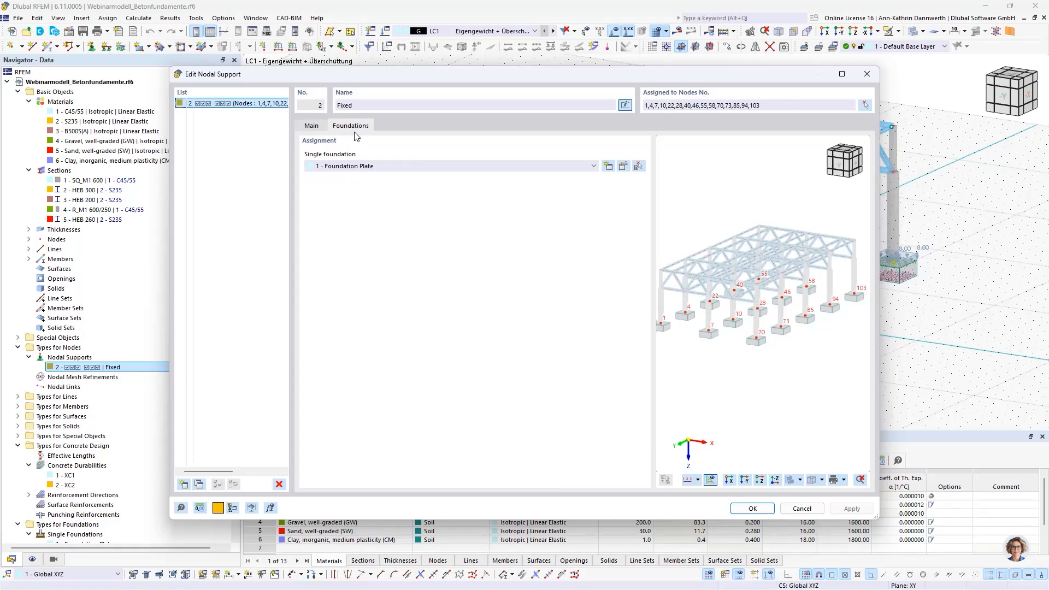
pyautogui.click(396, 167)
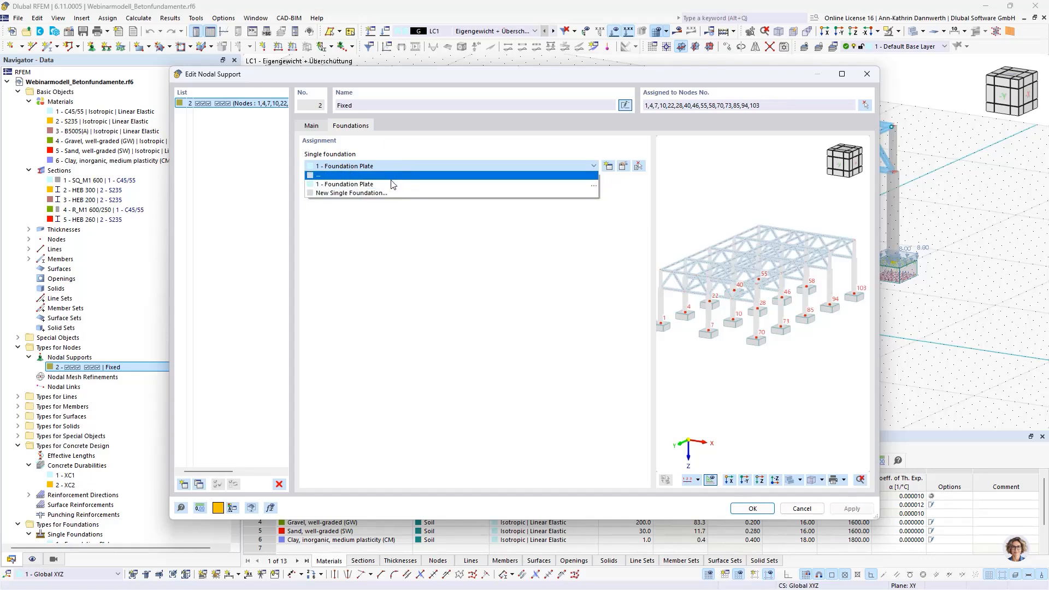
pyautogui.click(397, 184)
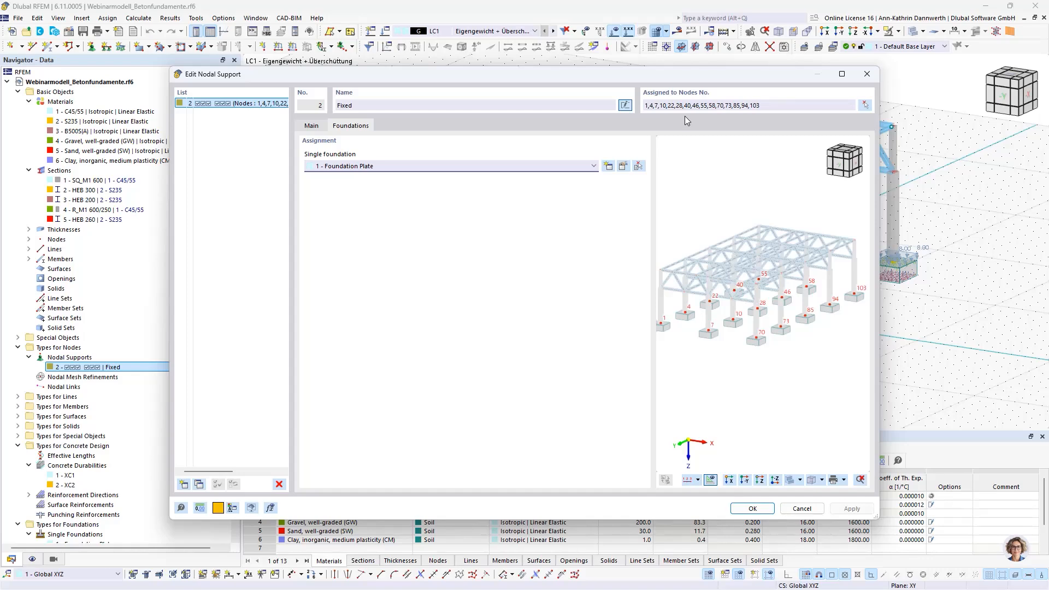
pyautogui.click(866, 77)
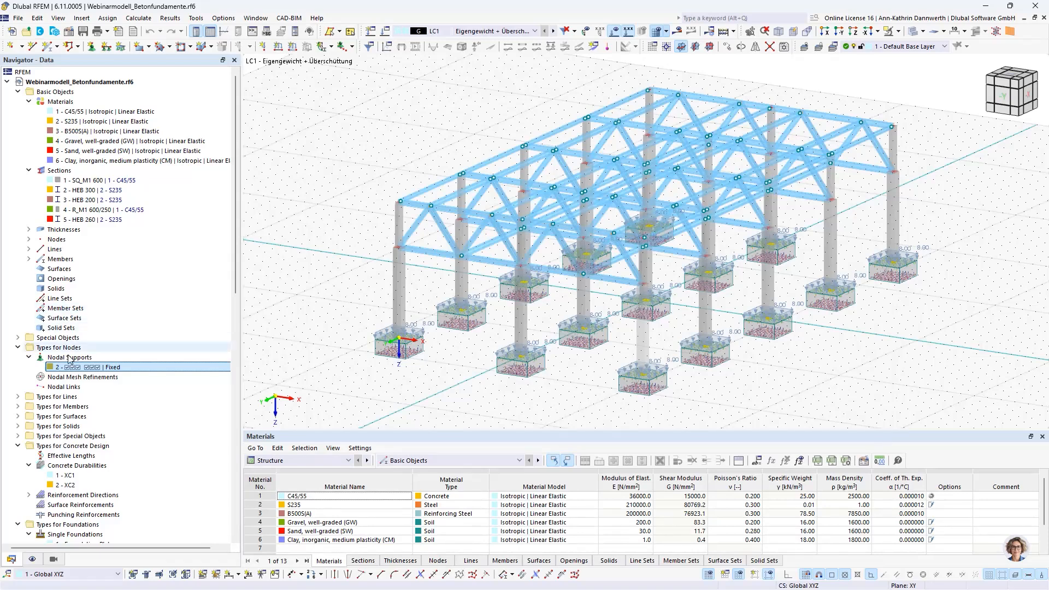
# Step: Start a new single foundation under the types for foundations
pyautogui.scroll(-2, 50, 445)
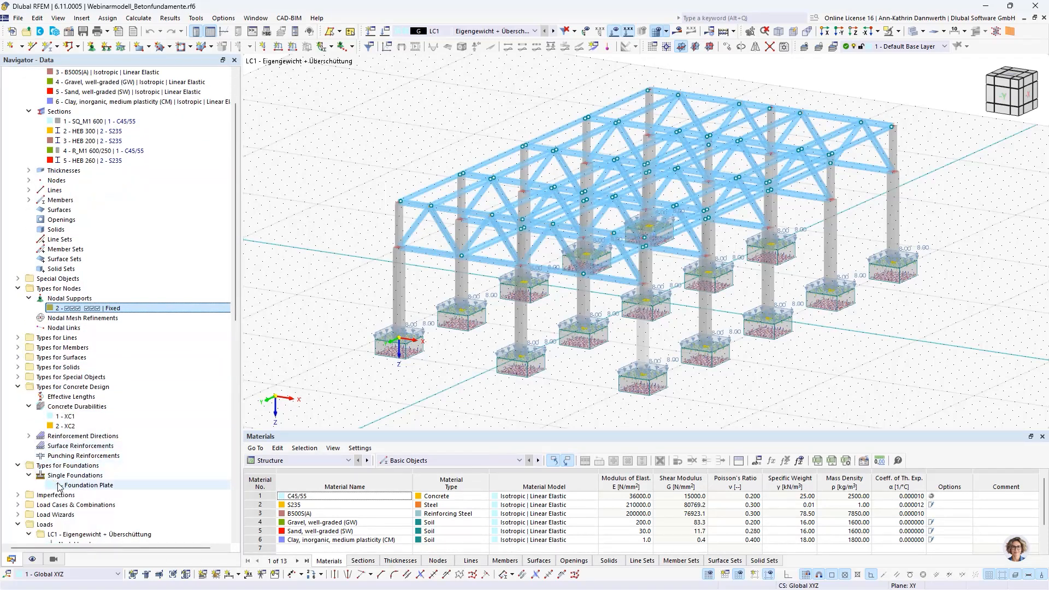
pyautogui.rightClick(77, 476)
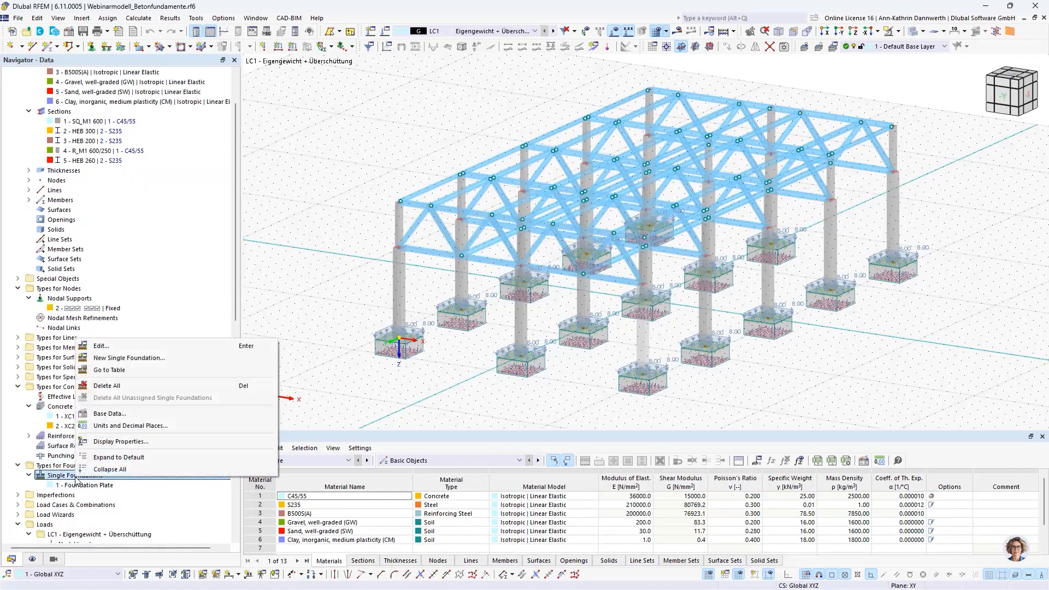
pyautogui.click(121, 361)
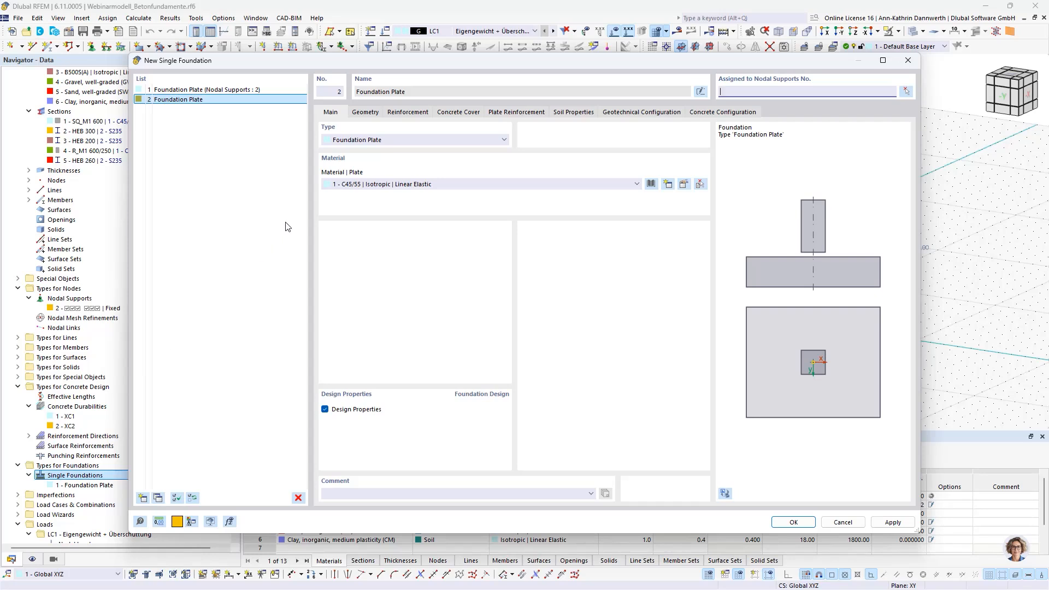
# Step: Try the types Block Foundation with Smooth Bucket Sides and Stepped Foundation for the new foundation, then return to Foundation Plate
pyautogui.click(412, 140)
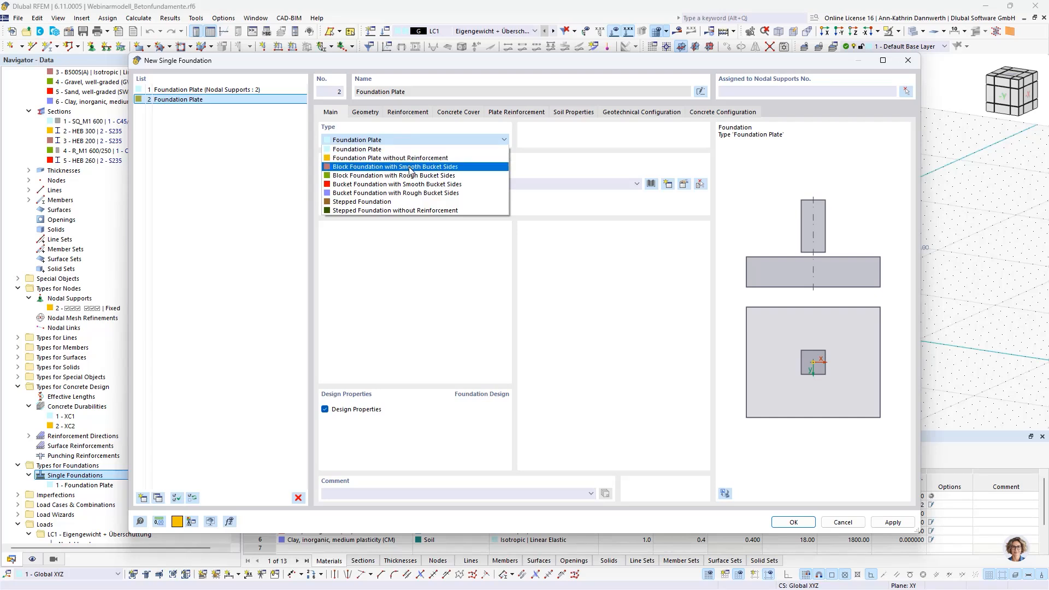
pyautogui.click(459, 169)
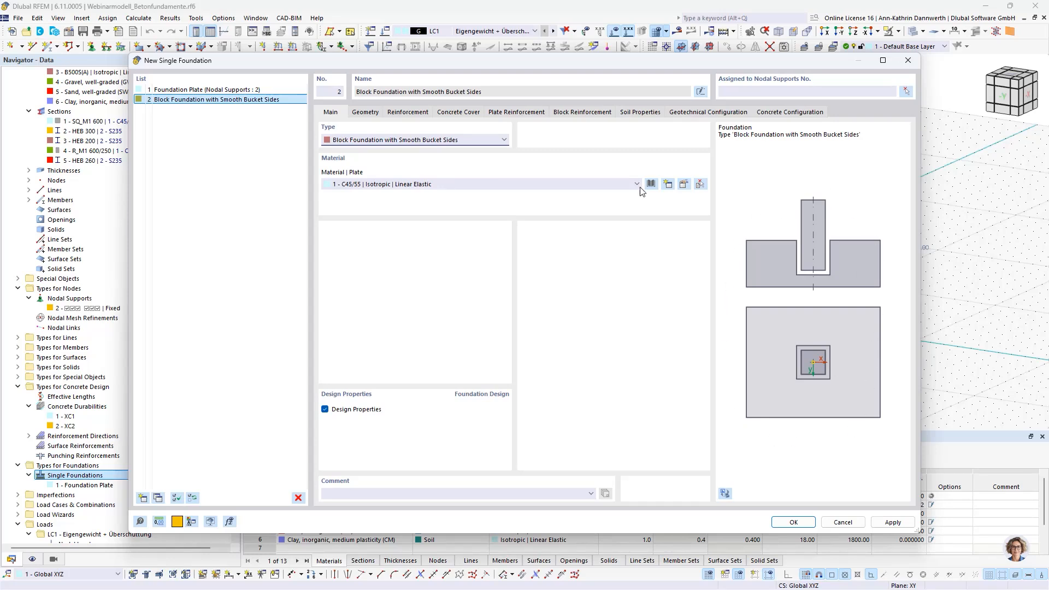
pyautogui.click(484, 141)
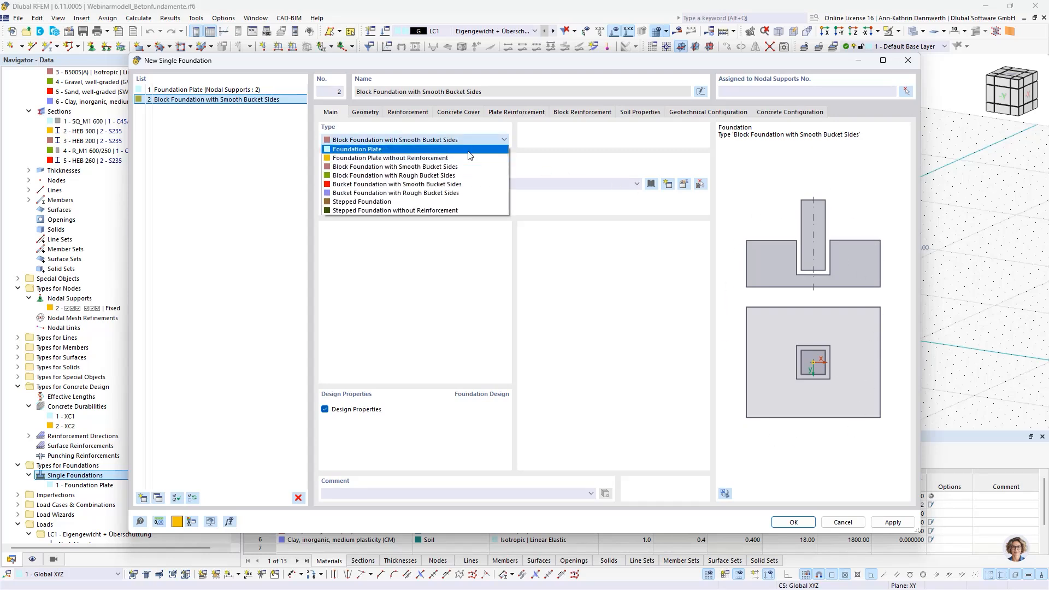
pyautogui.click(458, 202)
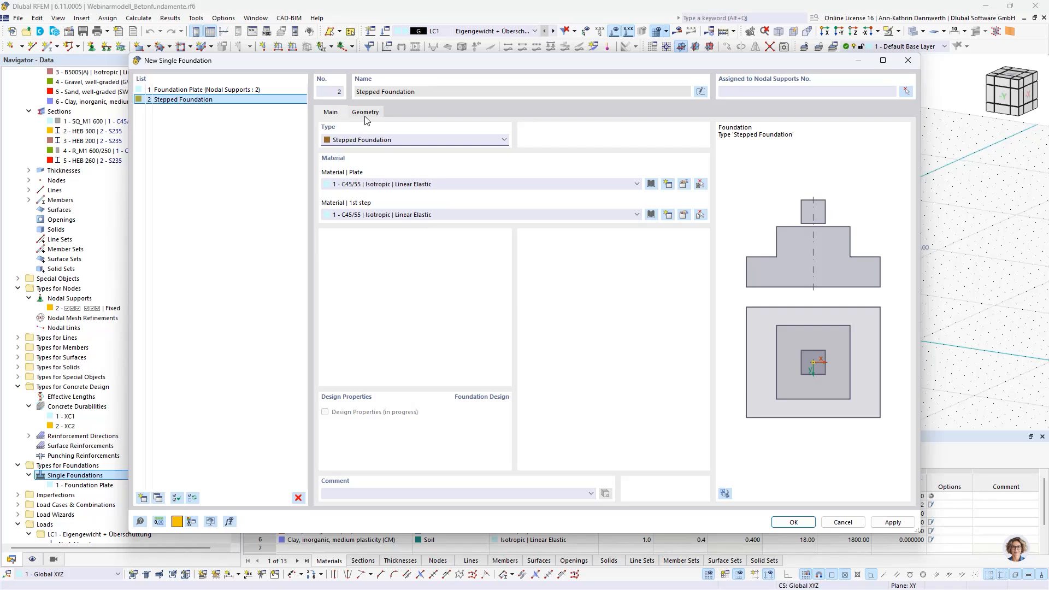
pyautogui.click(351, 141)
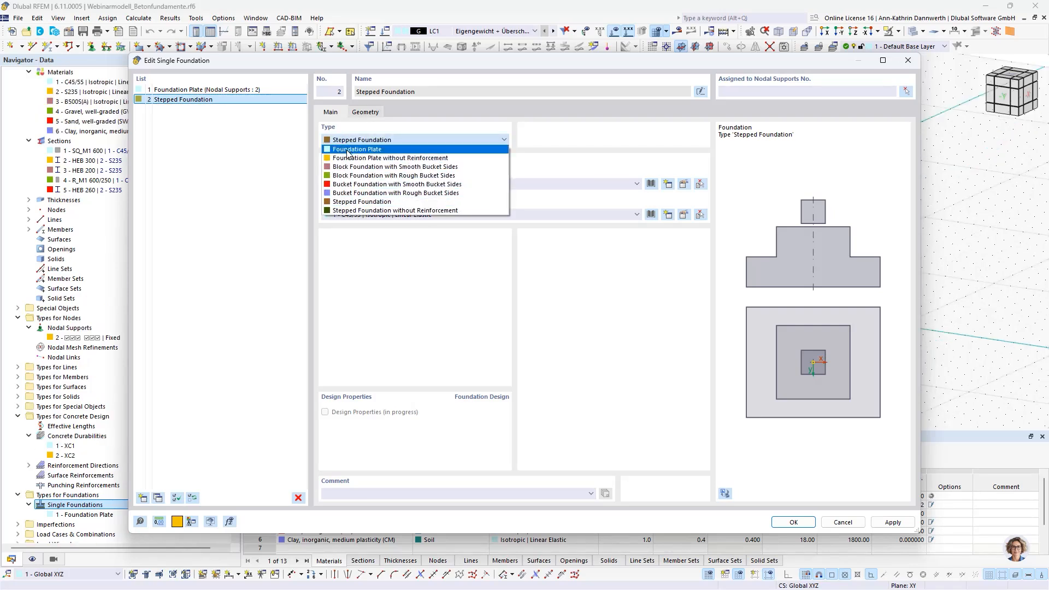
pyautogui.click(348, 151)
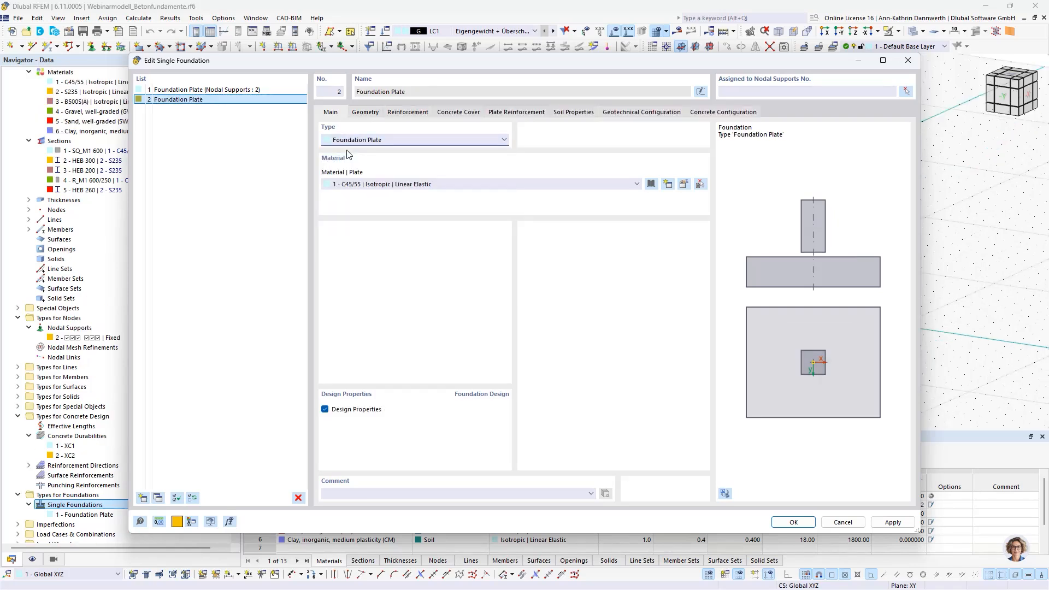
# Step: Review the new foundation plate's geometry and try the base plate option at the column base, then switch it off
pyautogui.click(365, 113)
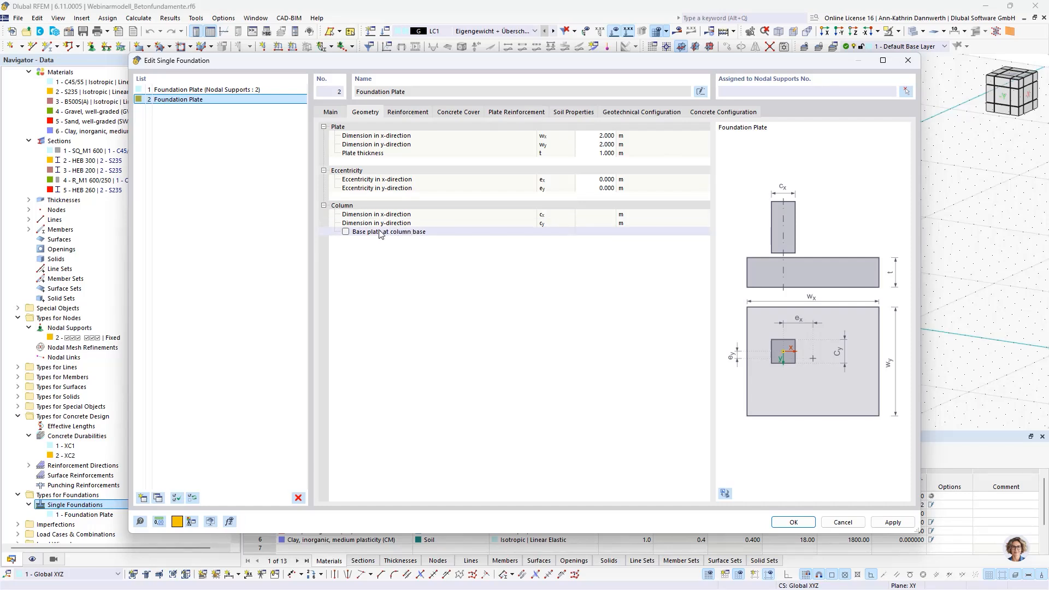
pyautogui.click(346, 232)
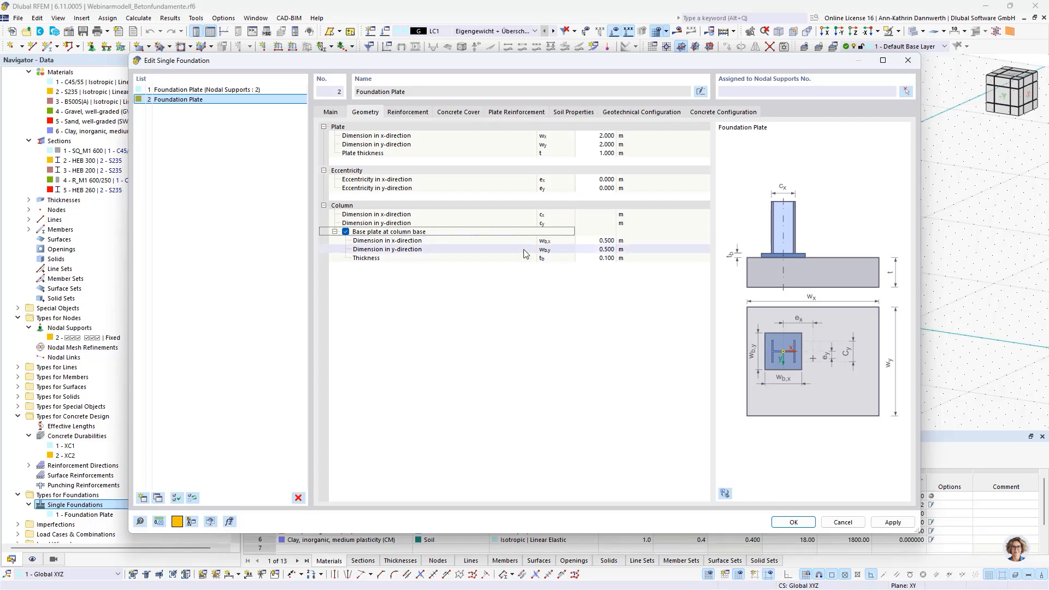
pyautogui.click(346, 232)
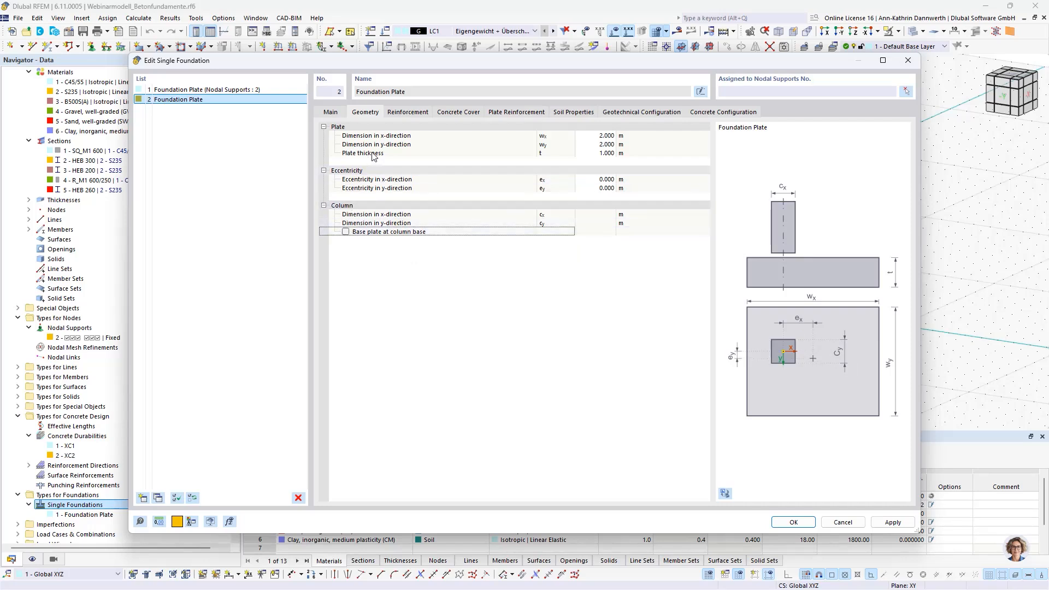
# Step: Review the new foundation plate's concrete cover and try the user-defined cover option, then switch it off
pyautogui.click(458, 112)
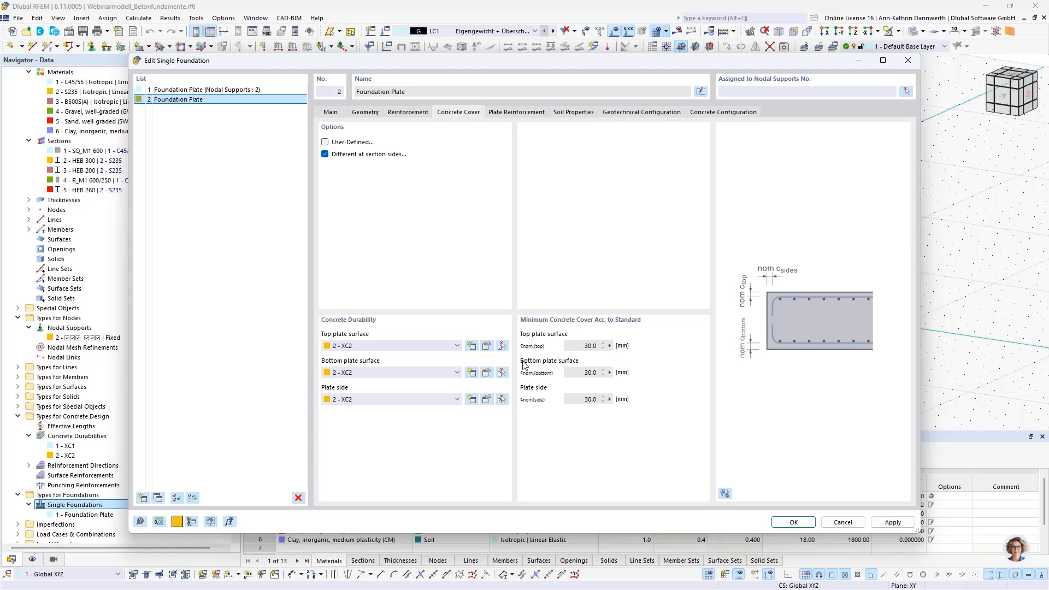
pyautogui.click(325, 143)
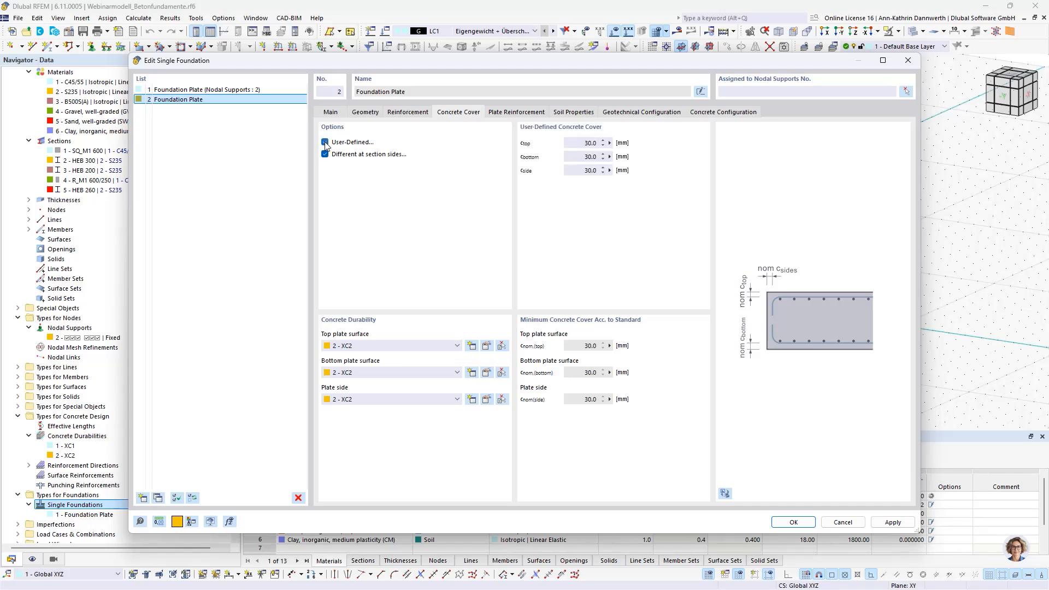
pyautogui.click(325, 143)
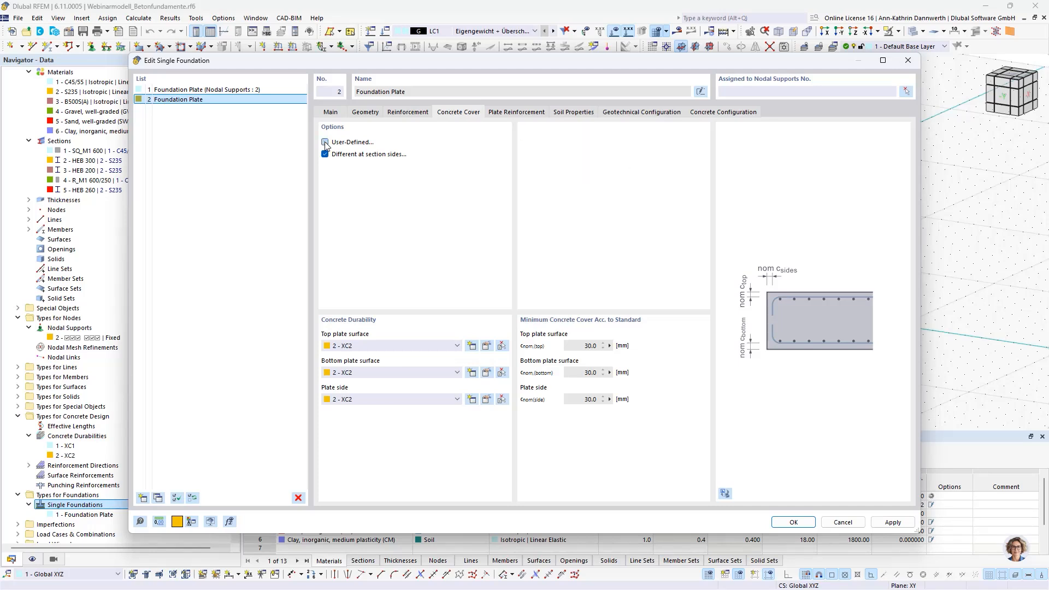
# Step: Choose Drained subsoil conditions and the Single-layered definition type in the new foundation's soil properties
pyautogui.click(573, 112)
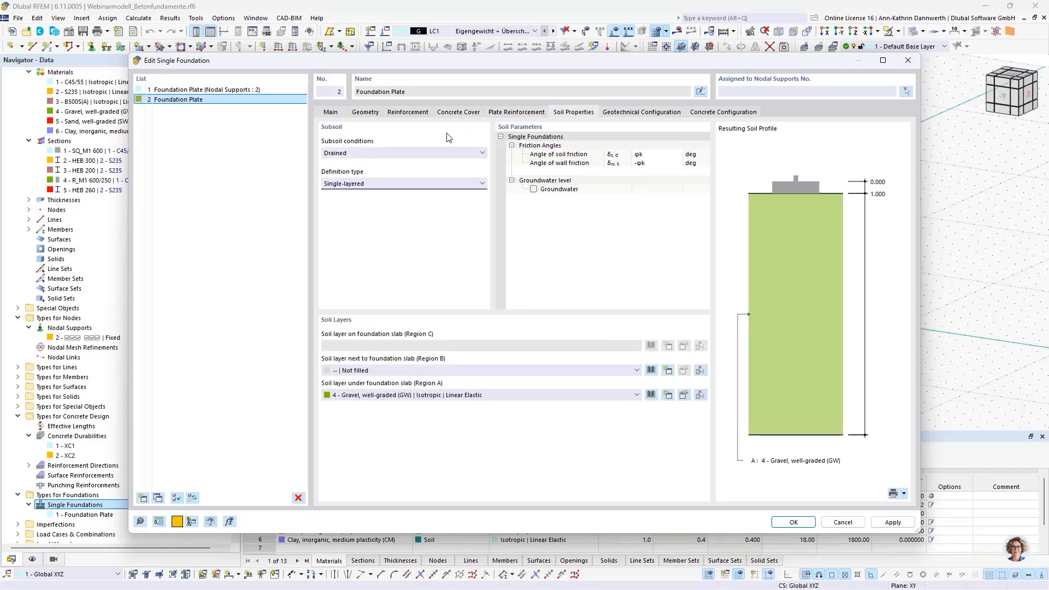
pyautogui.click(371, 158)
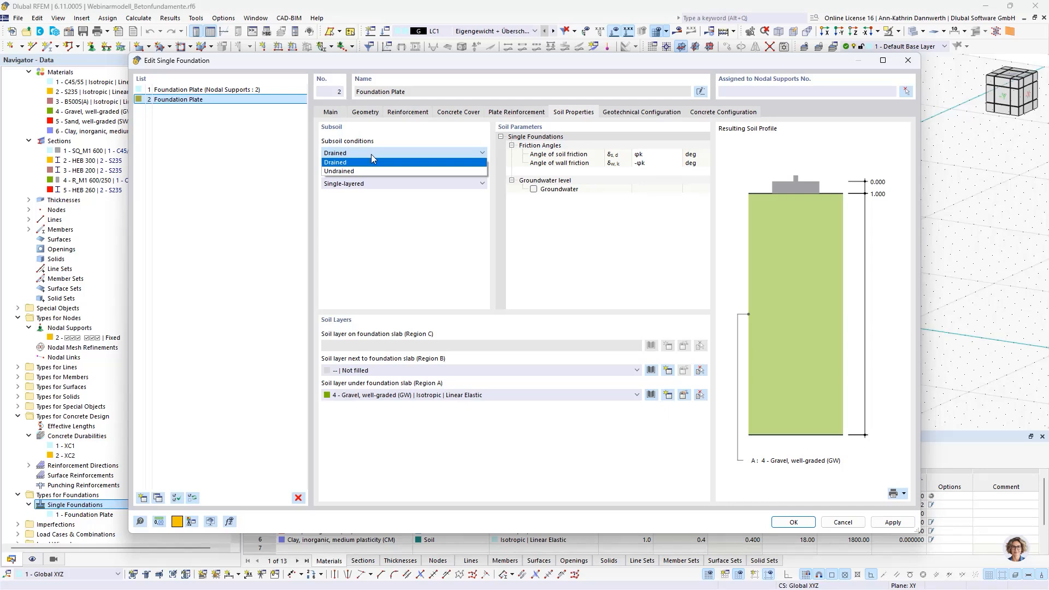
pyautogui.click(372, 155)
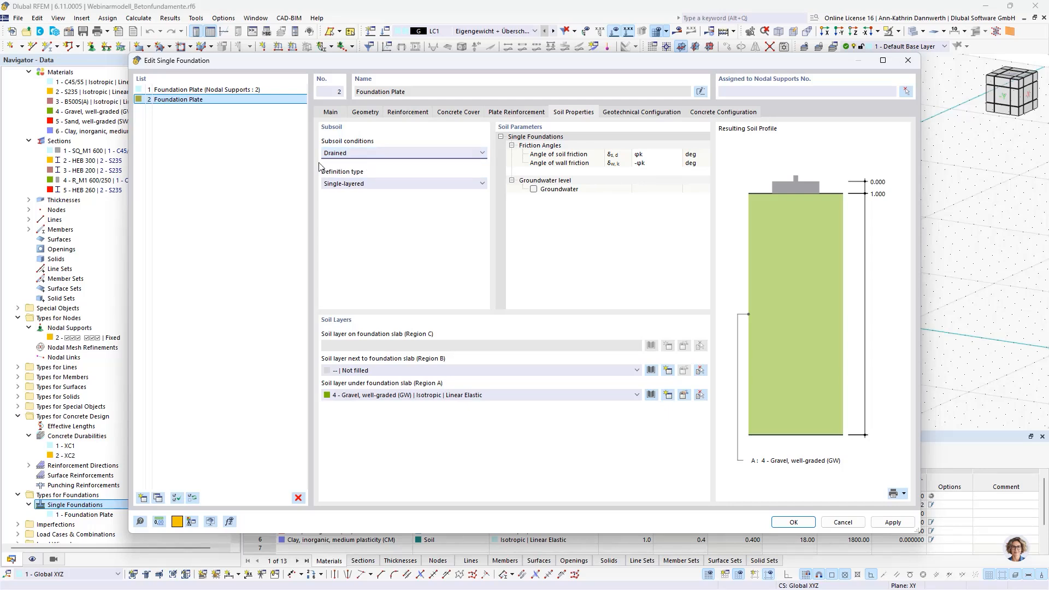
pyautogui.click(399, 184)
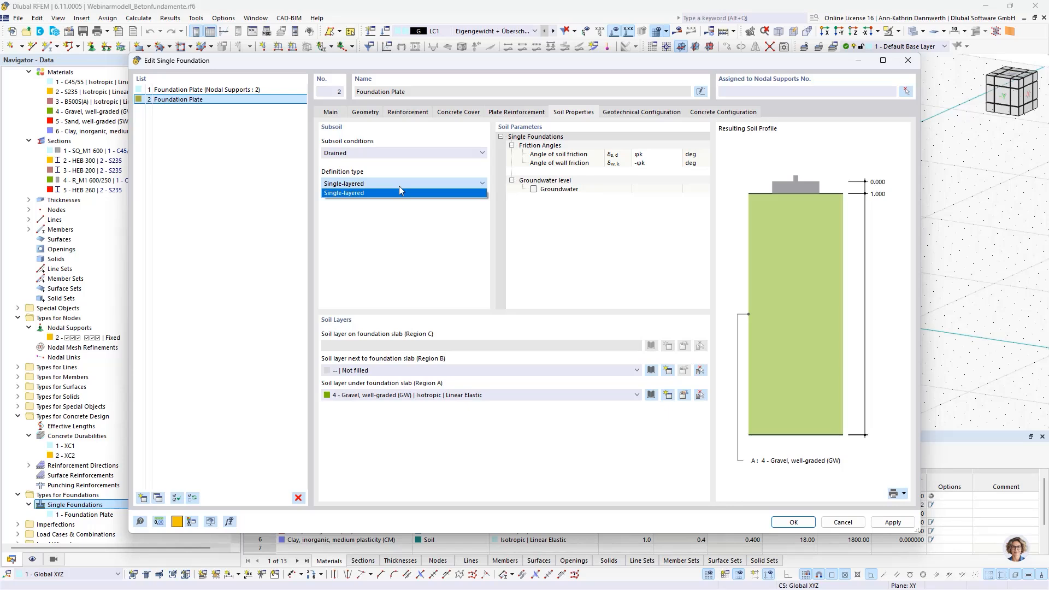
pyautogui.click(399, 192)
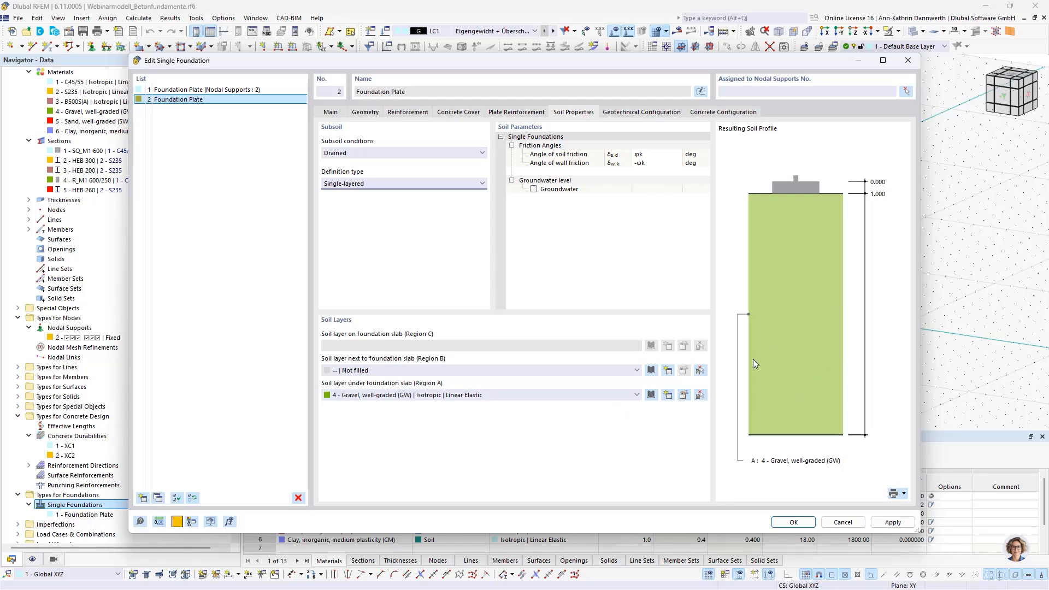
# Step: Assign well-graded sand next to the foundation slab and medium-plasticity clay on top of it, with an earth covering thickness of 1 m
pyautogui.click(462, 370)
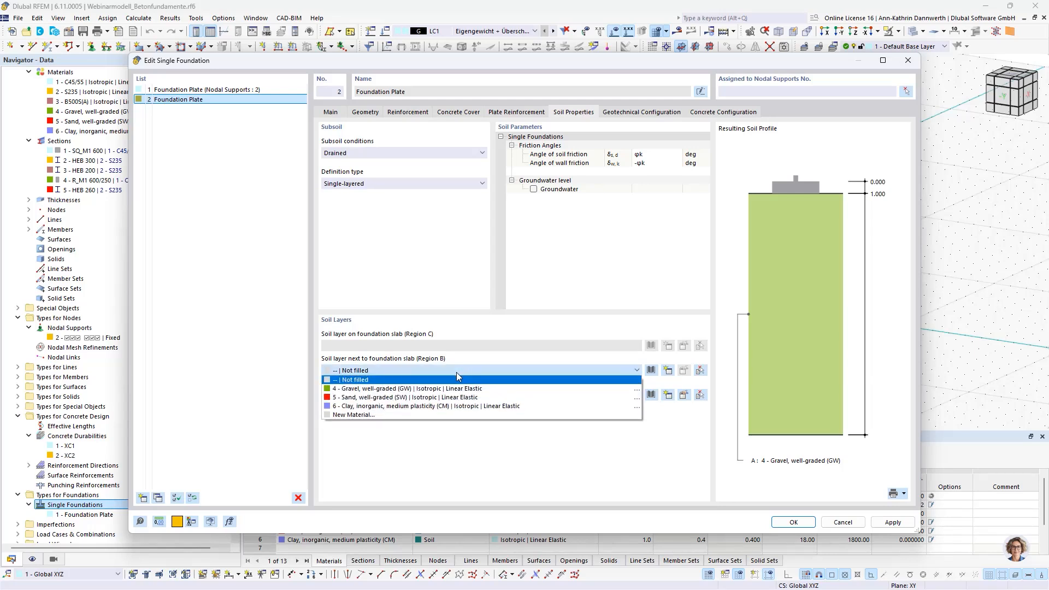
pyautogui.click(442, 397)
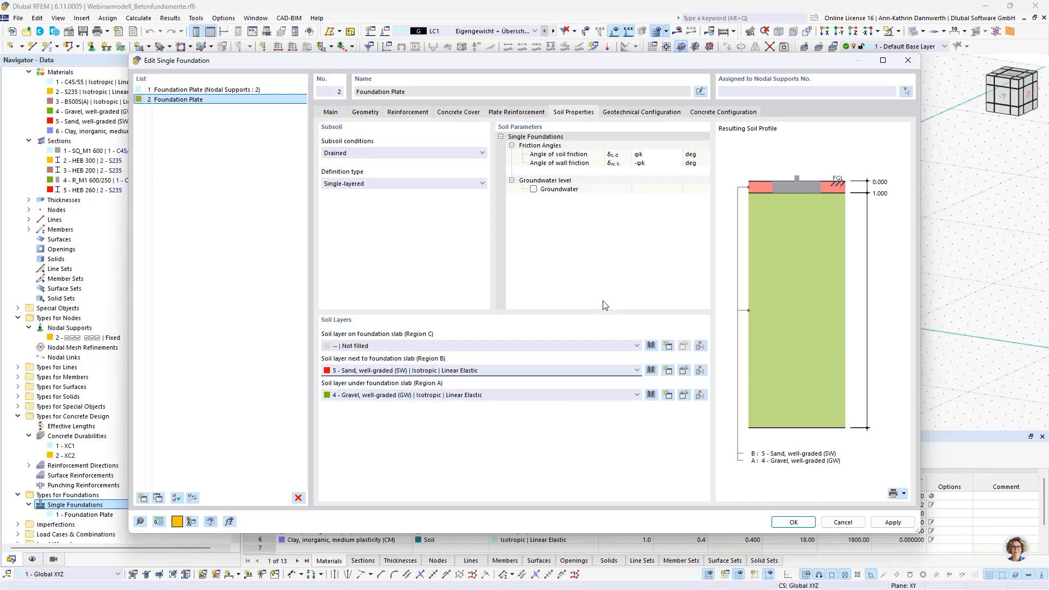
pyautogui.click(548, 347)
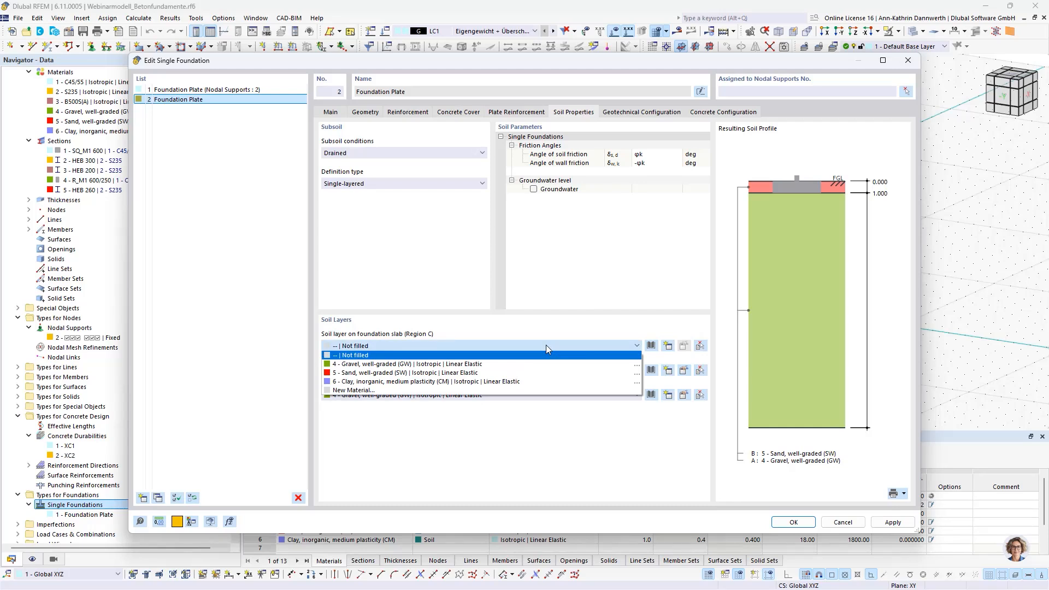
pyautogui.click(519, 381)
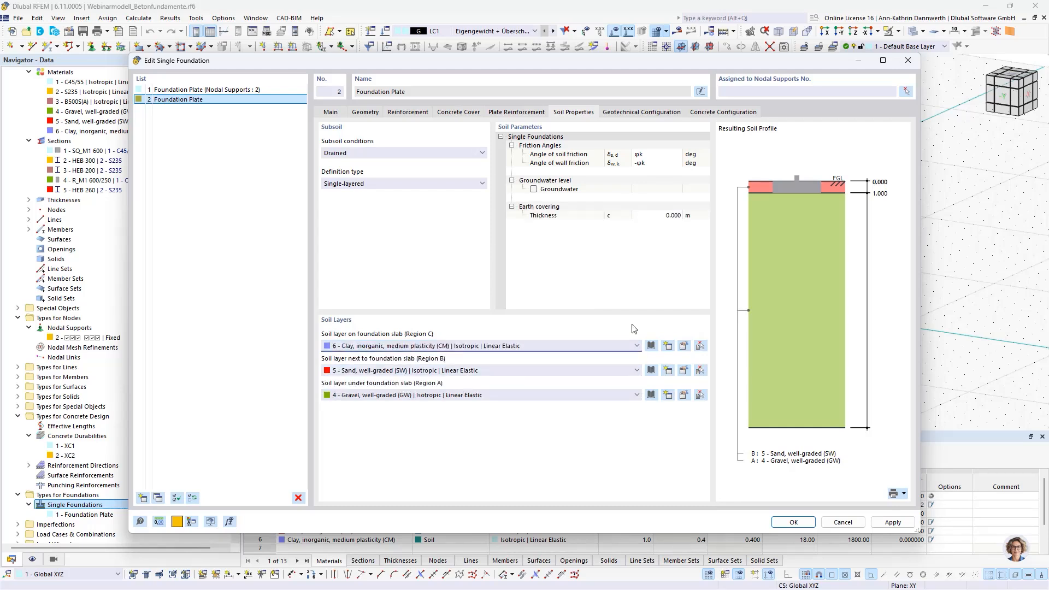
pyautogui.click(658, 216)
pyautogui.write('1')
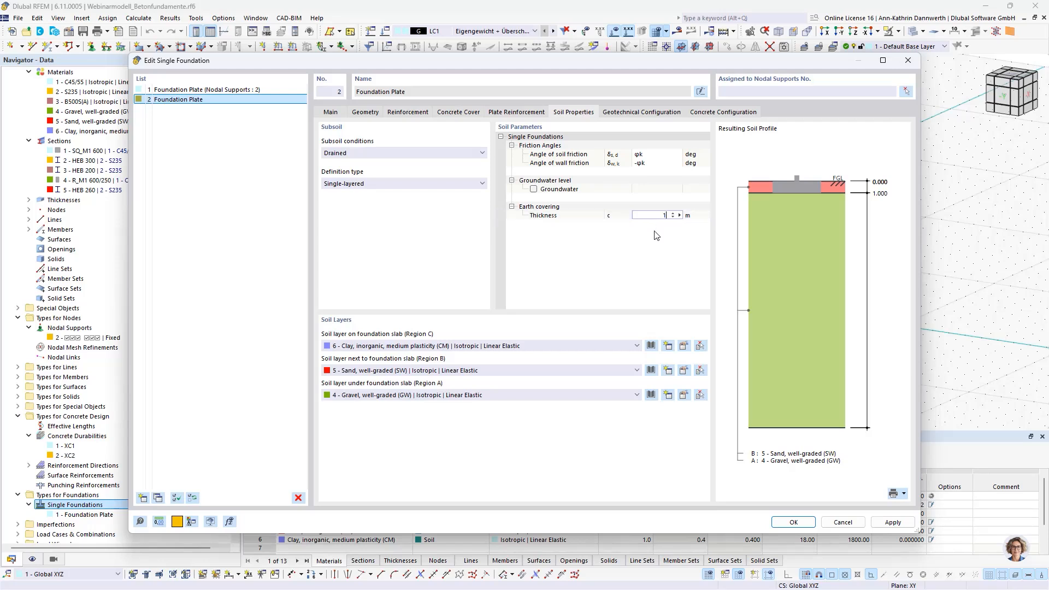
pyautogui.press('Return')
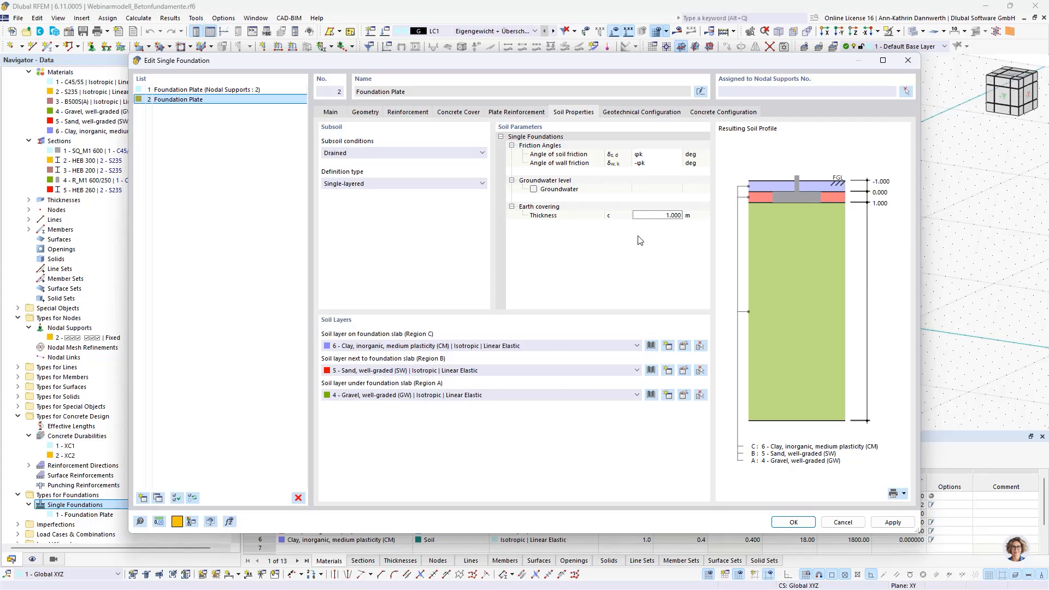
# Step: Review the foundation's Standard geotechnical design configuration, including its partial factors and the main design check settings
pyautogui.click(640, 113)
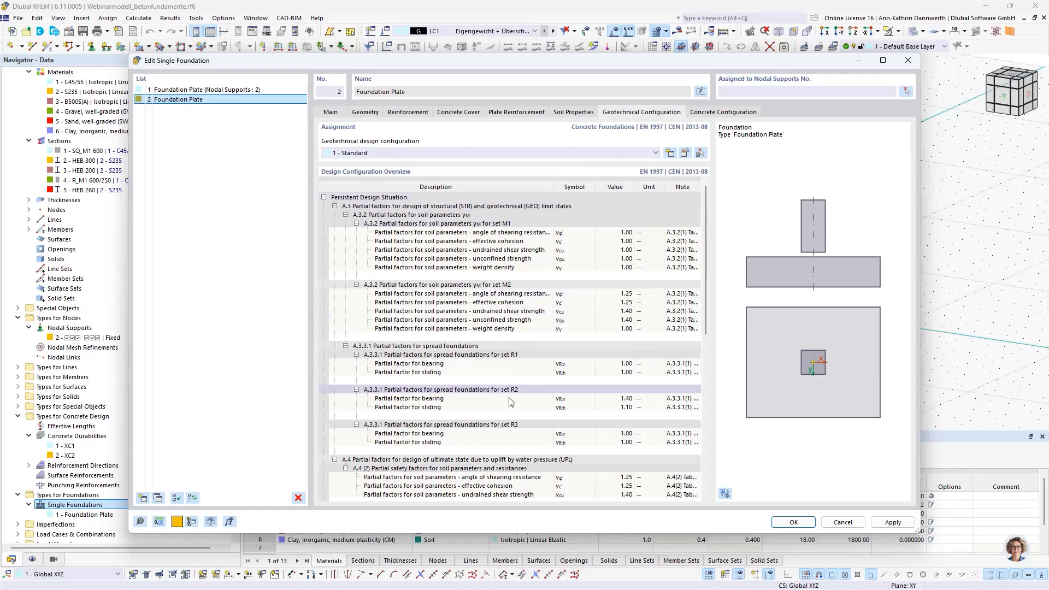
pyautogui.scroll(-1, 517, 442)
pyautogui.scroll(-4, 517, 442)
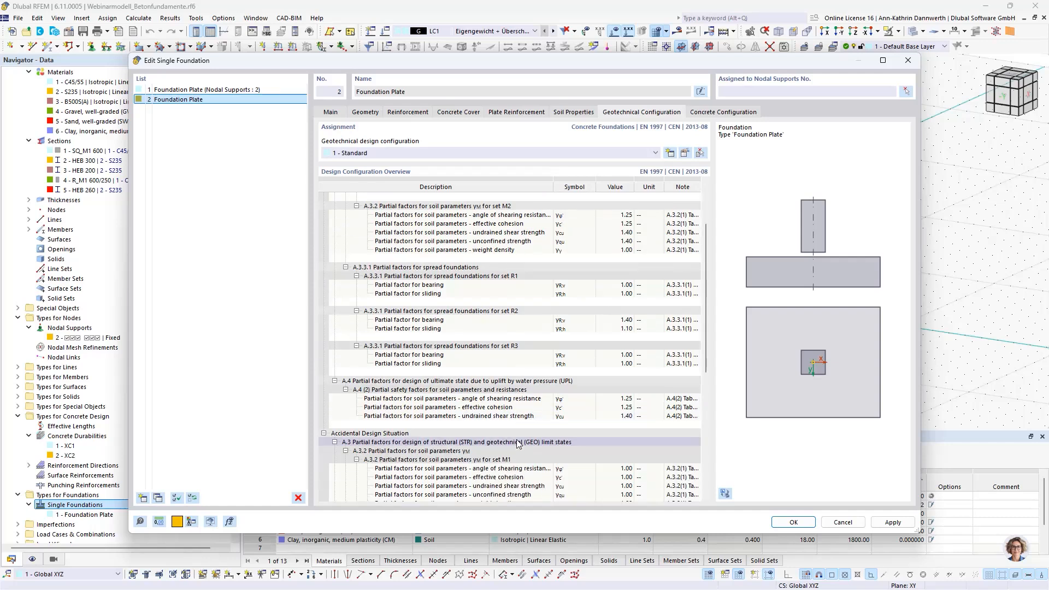
pyautogui.scroll(-4, 518, 440)
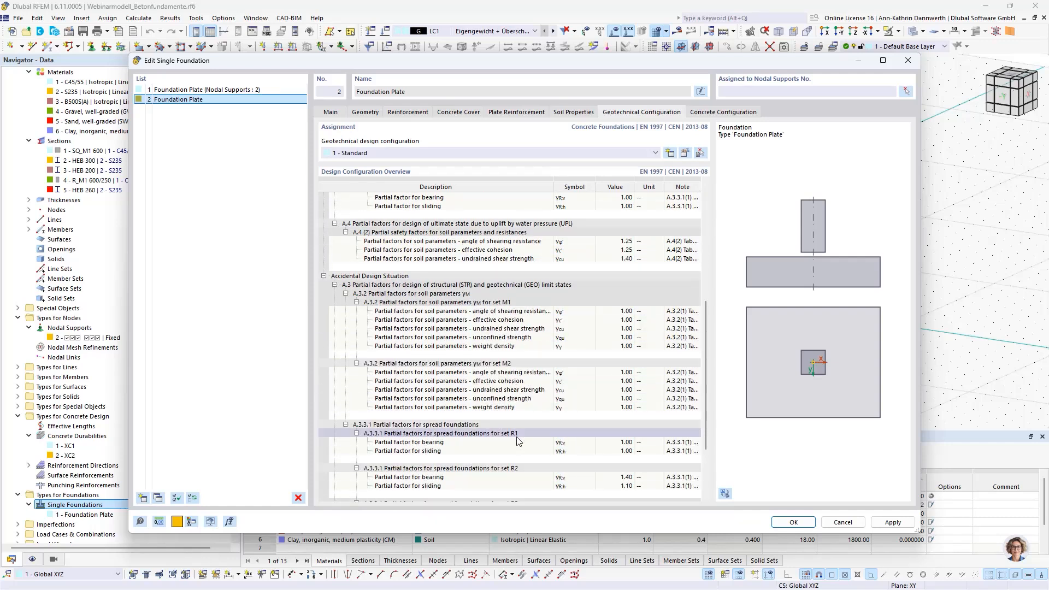
pyautogui.scroll(5, 518, 437)
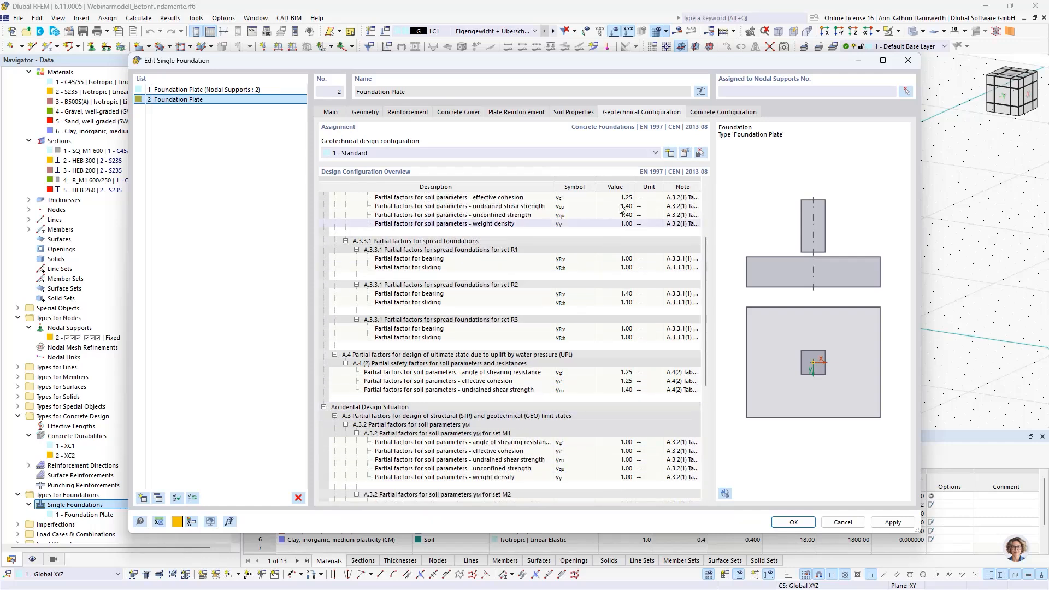
pyautogui.click(685, 154)
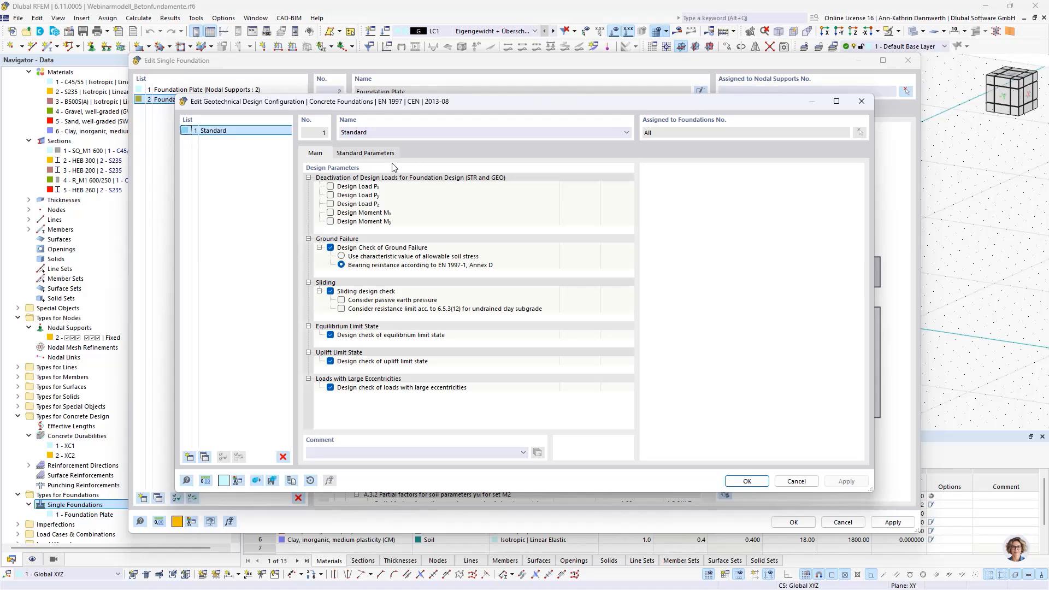
pyautogui.click(352, 156)
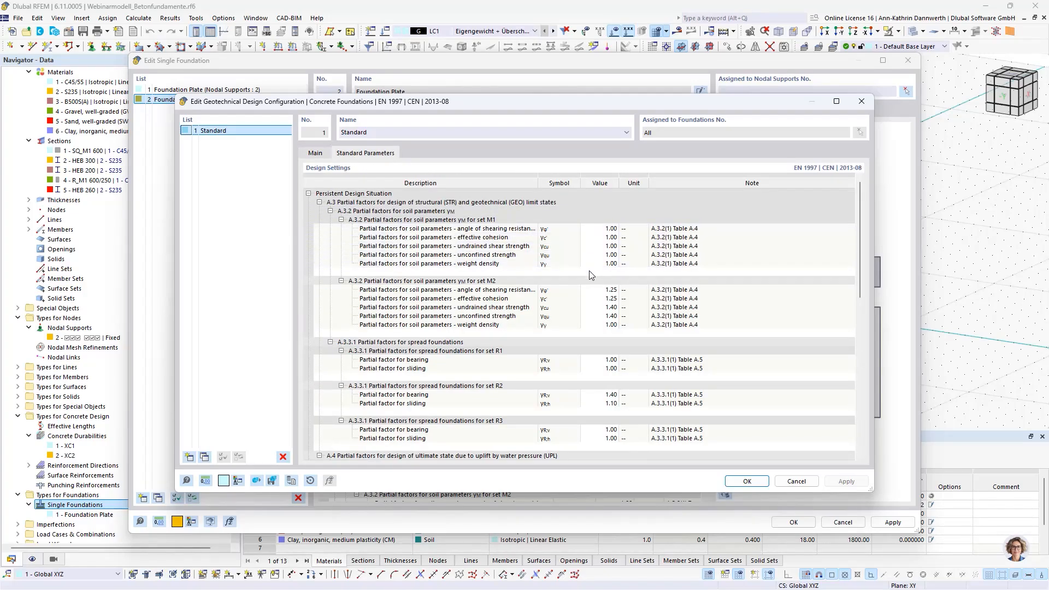
pyautogui.click(321, 155)
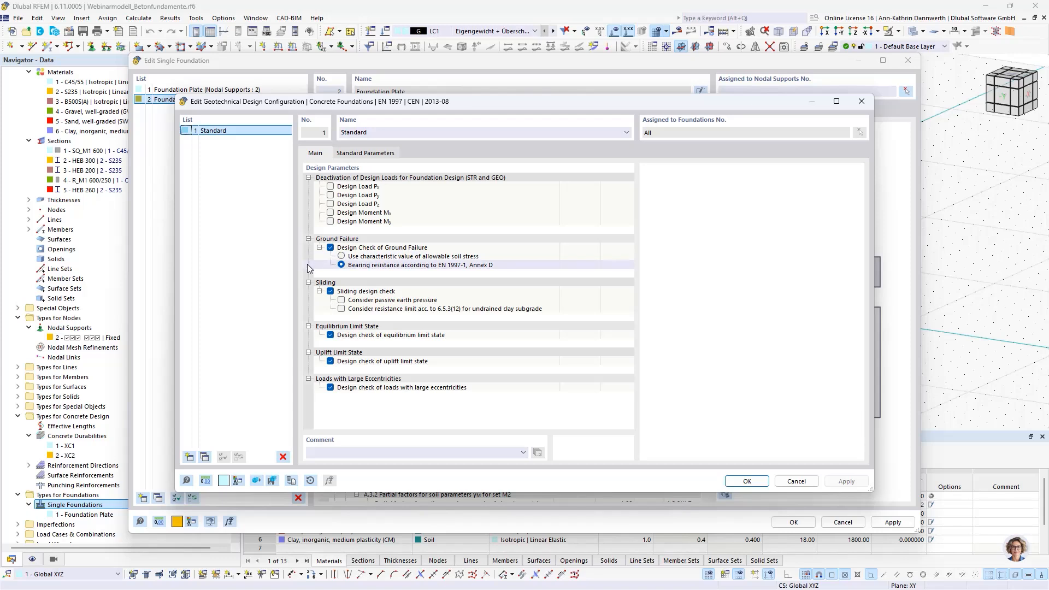
# Step: Try the characteristic value of allowable soil stress for the ground failure check, then return to EN 1997-1, Annex D and close the configuration
pyautogui.click(341, 257)
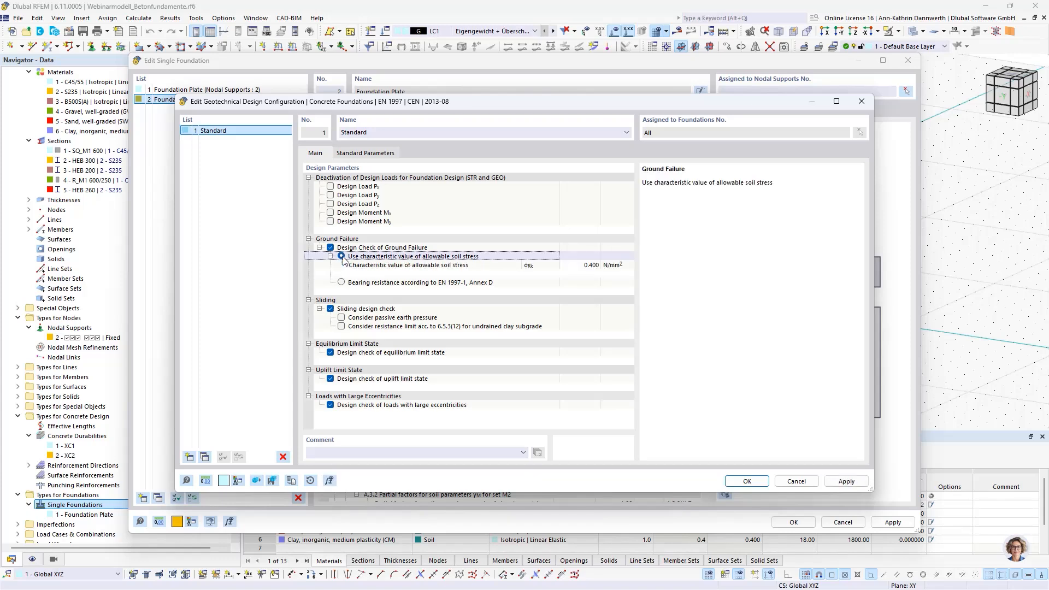
pyautogui.click(341, 282)
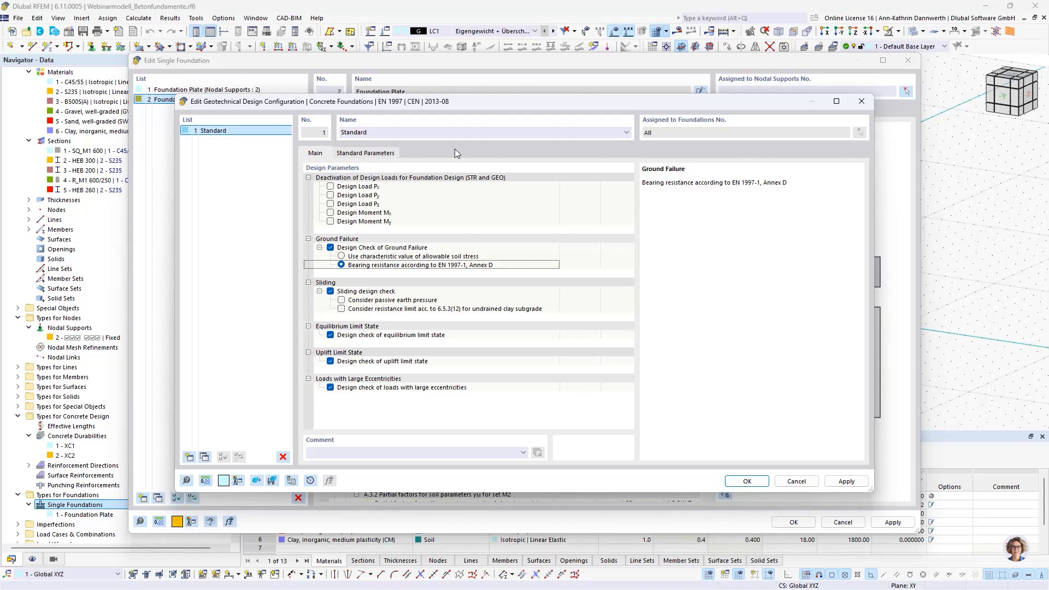
pyautogui.click(859, 102)
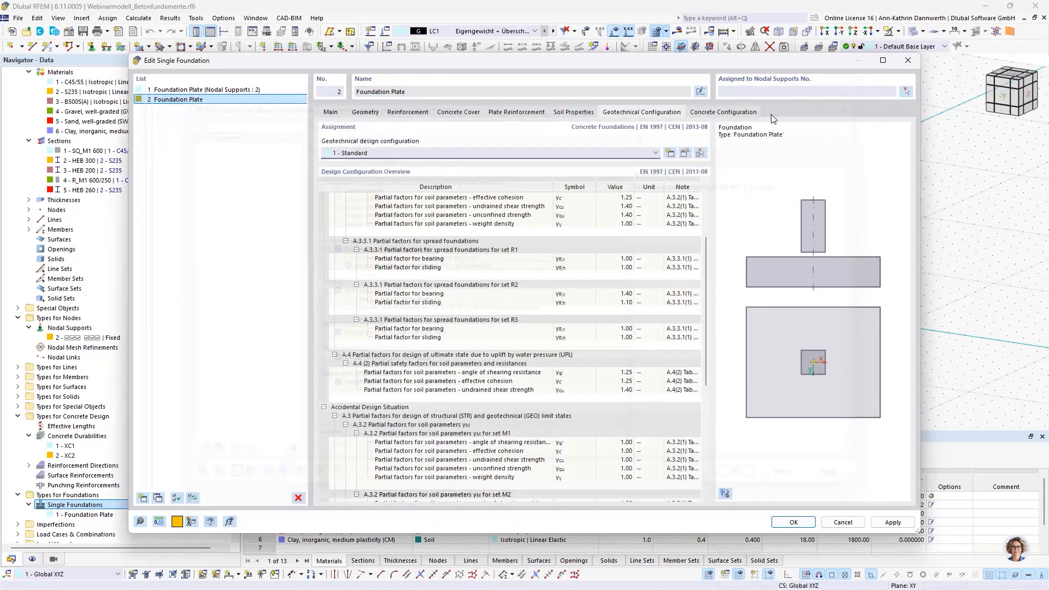
# Step: Review the foundation's Standard concrete design configuration, including its EN 1992 parameters and the main design settings
pyautogui.click(711, 114)
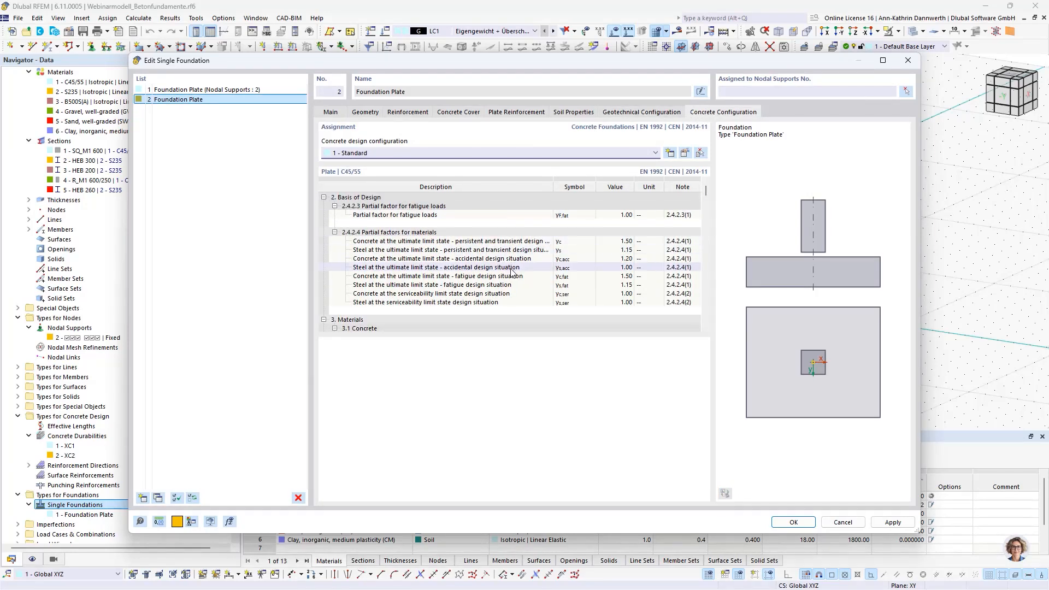
pyautogui.scroll(-3, 512, 277)
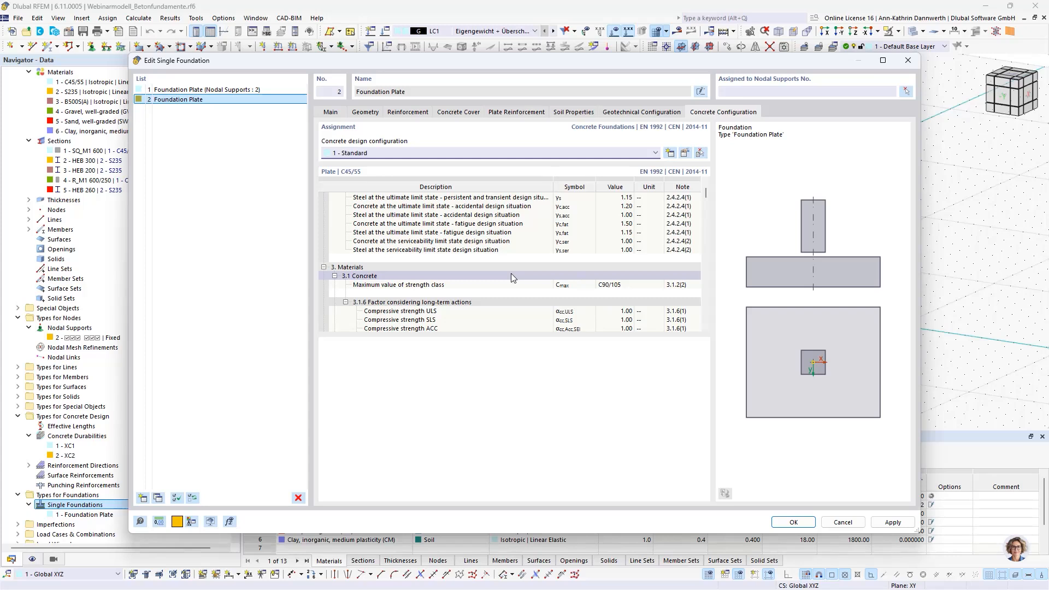
pyautogui.scroll(-1, 512, 277)
pyautogui.scroll(-3, 512, 277)
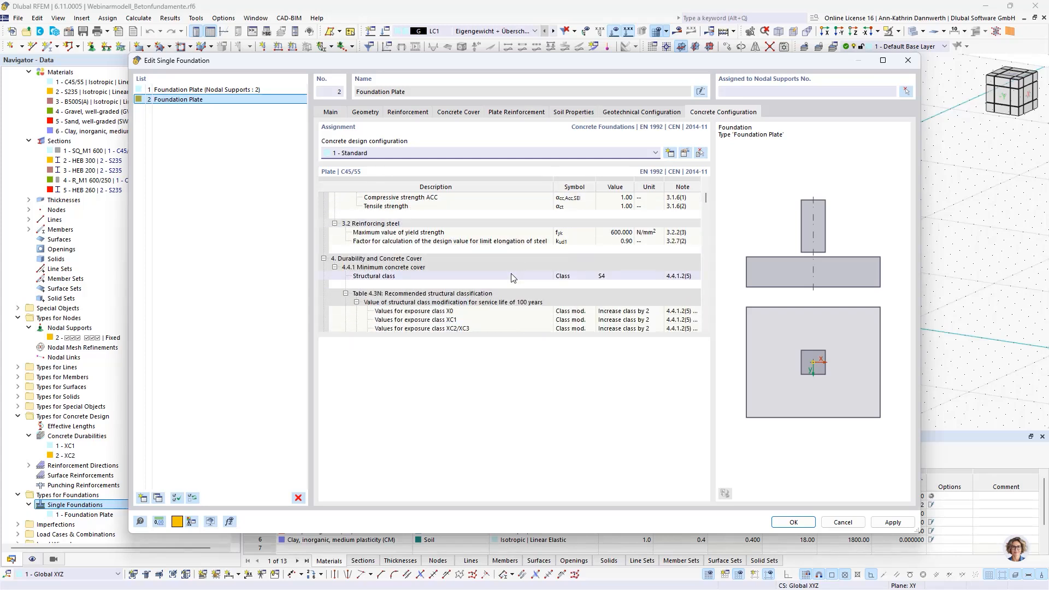
pyautogui.scroll(-1, 512, 277)
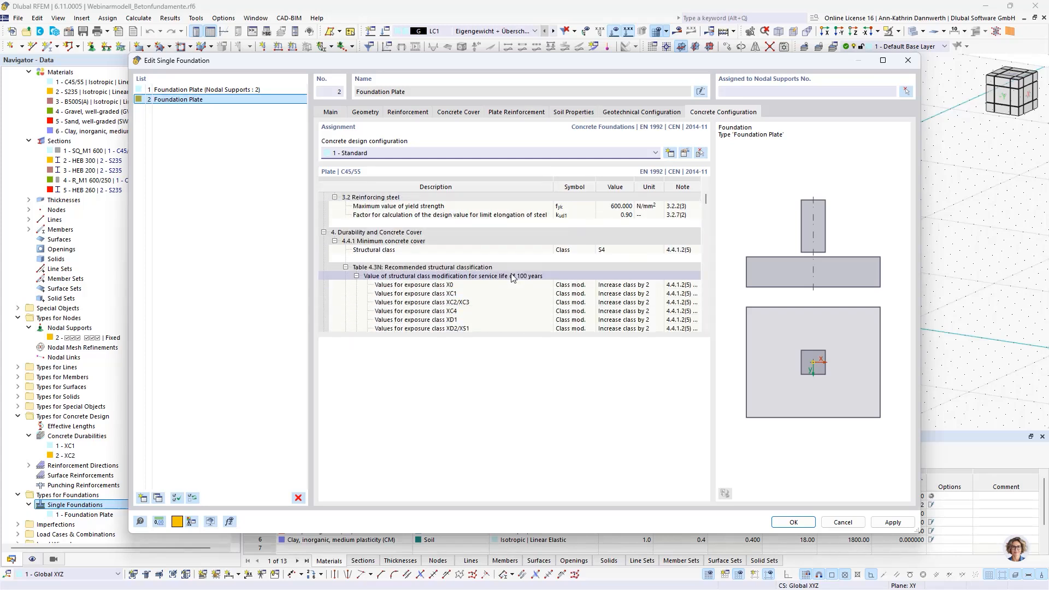
pyautogui.click(684, 154)
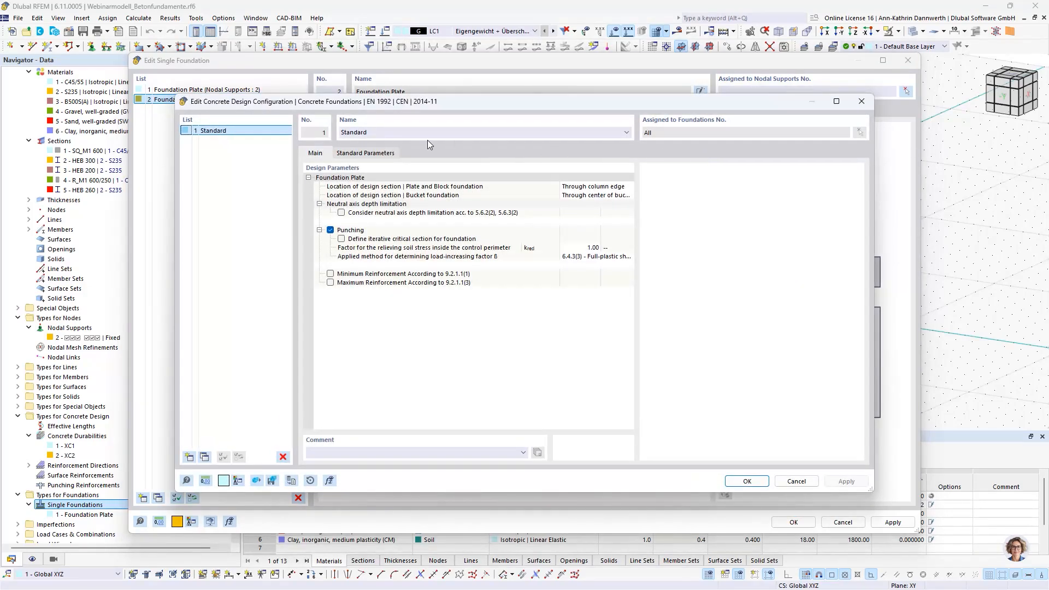
pyautogui.click(384, 154)
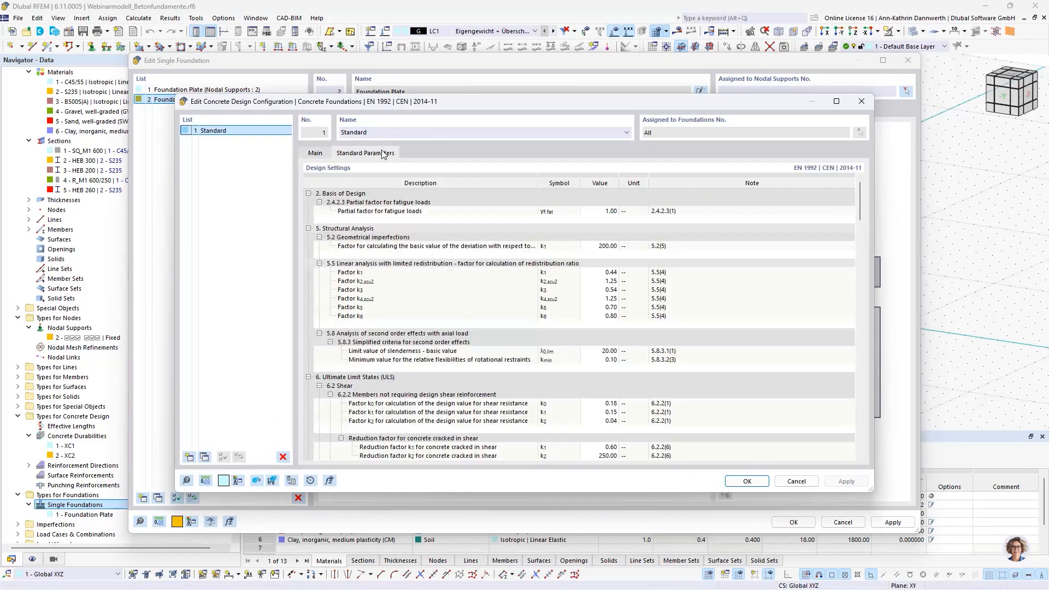
pyautogui.click(316, 154)
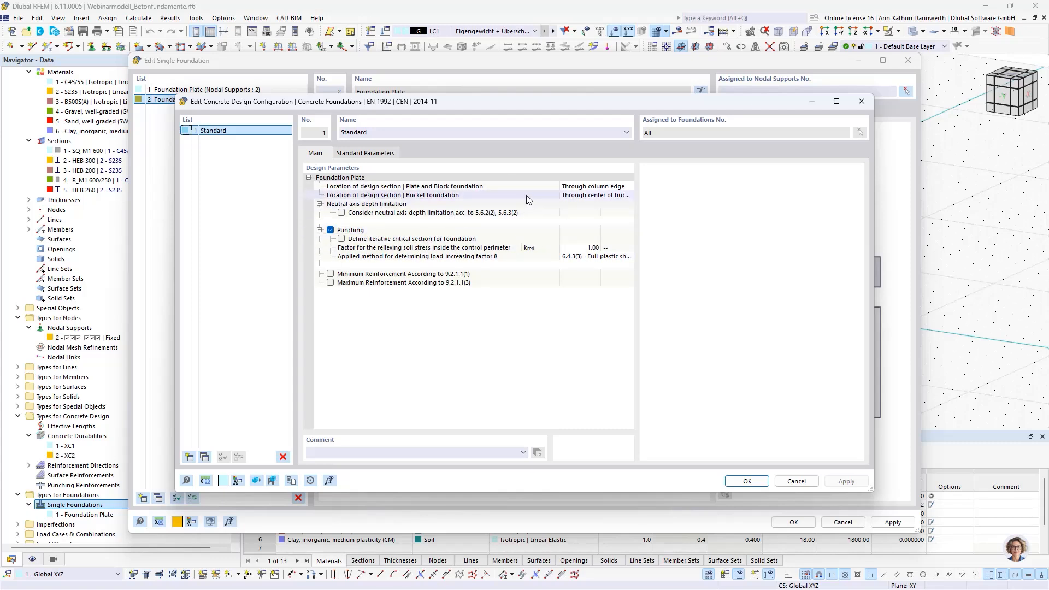
# Step: Examine the design section location options for plate, block and bucket foundations, then cancel the configuration and discard the new foundation
pyautogui.click(615, 186)
pyautogui.click(630, 187)
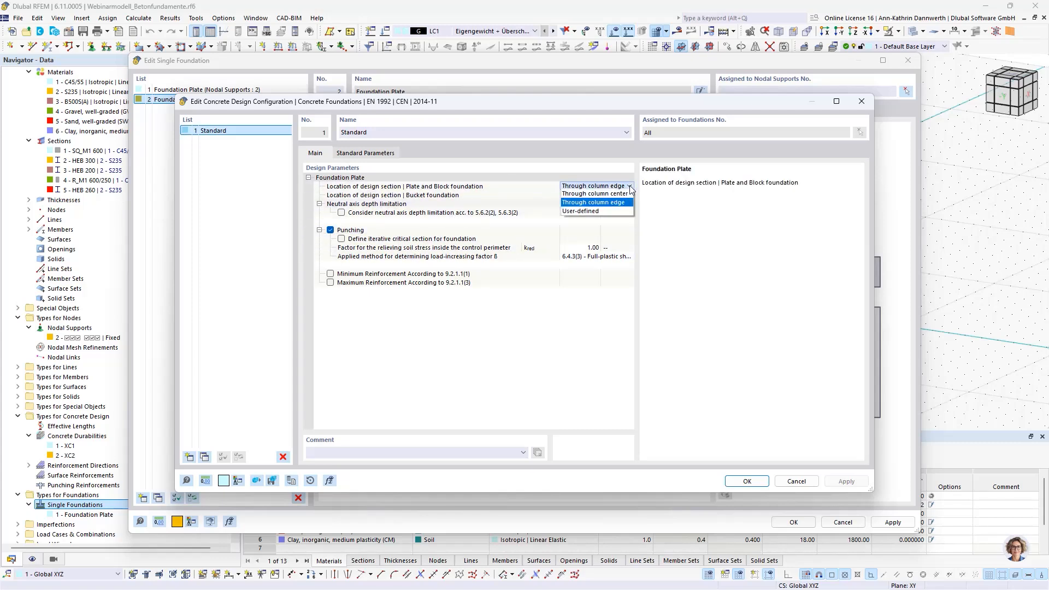
pyautogui.click(630, 186)
pyautogui.click(617, 195)
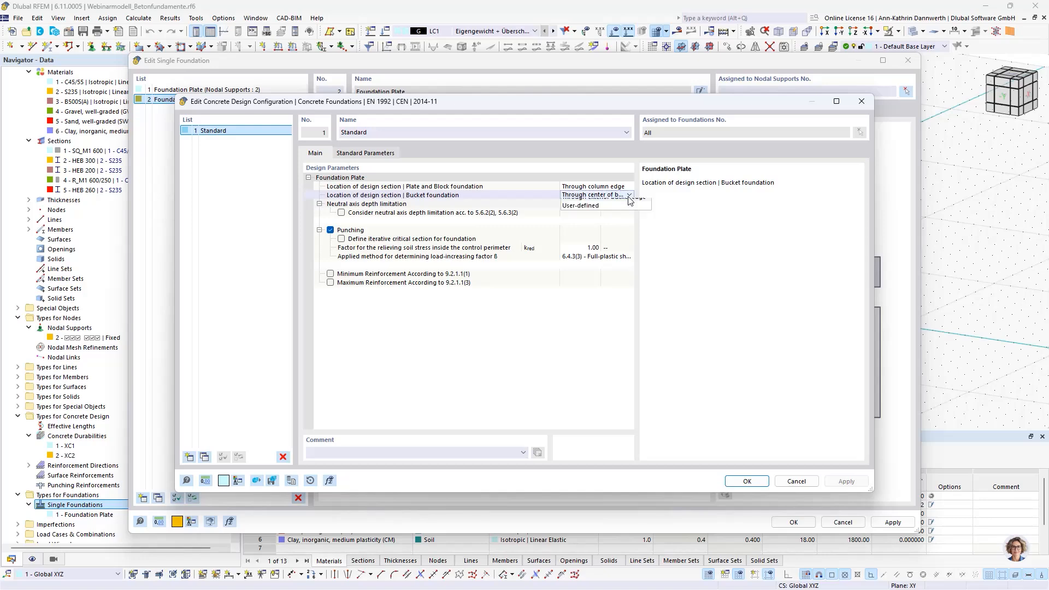
pyautogui.click(630, 195)
pyautogui.click(628, 196)
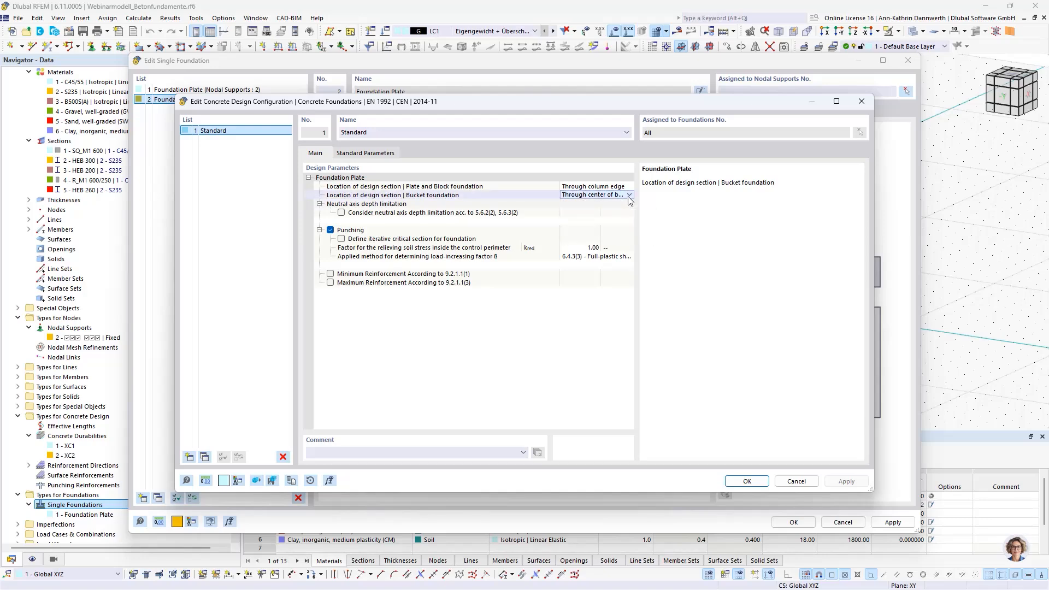
pyautogui.click(796, 480)
pyautogui.click(843, 522)
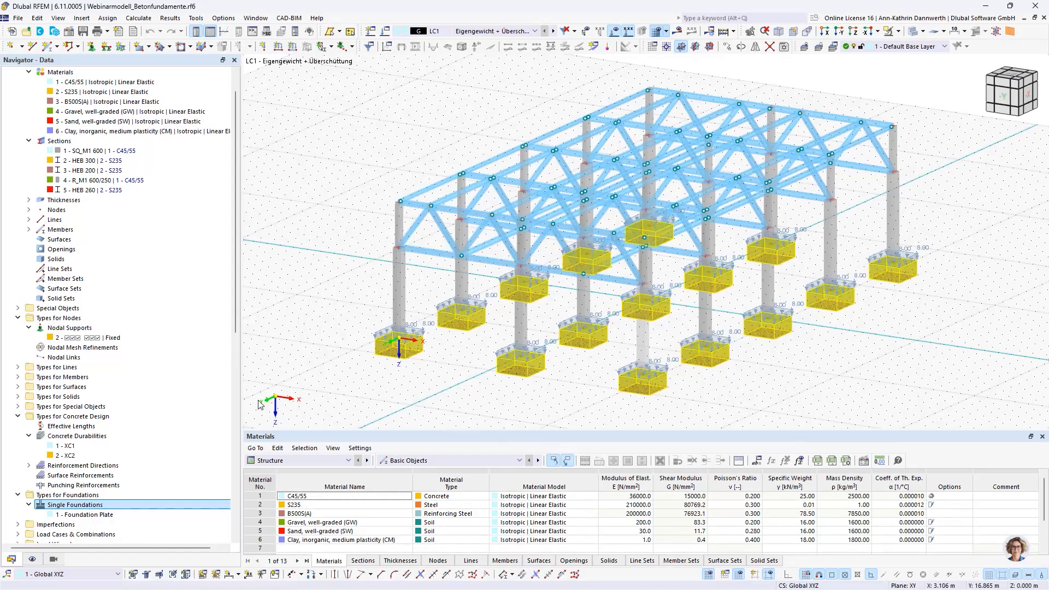
# Step: Start a new additional foundation load in load case LC1 - Eigengewicht + Überschüttung
pyautogui.scroll(-4, 92, 382)
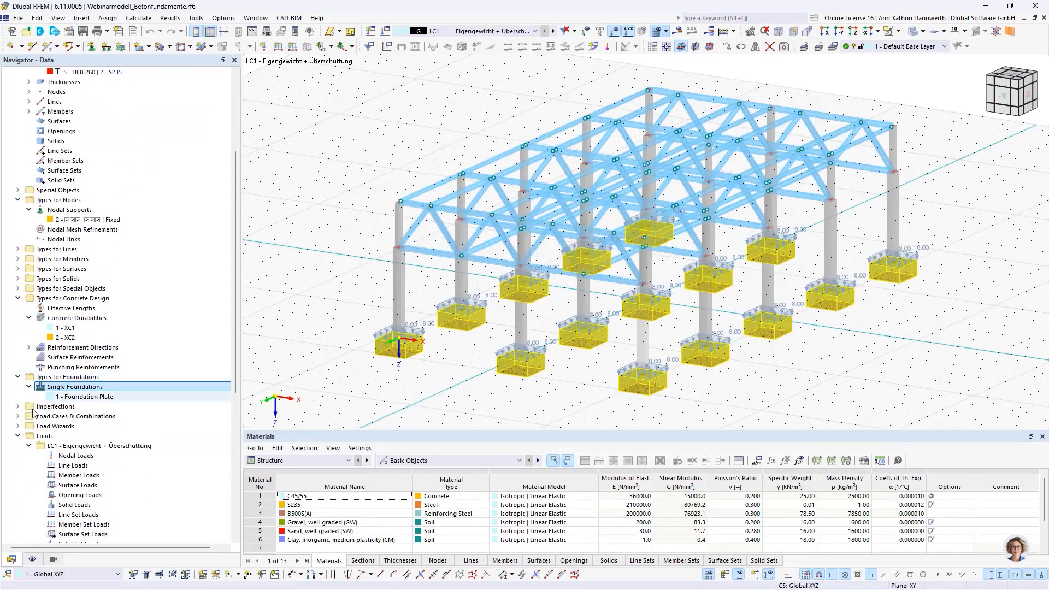
pyautogui.click(44, 437)
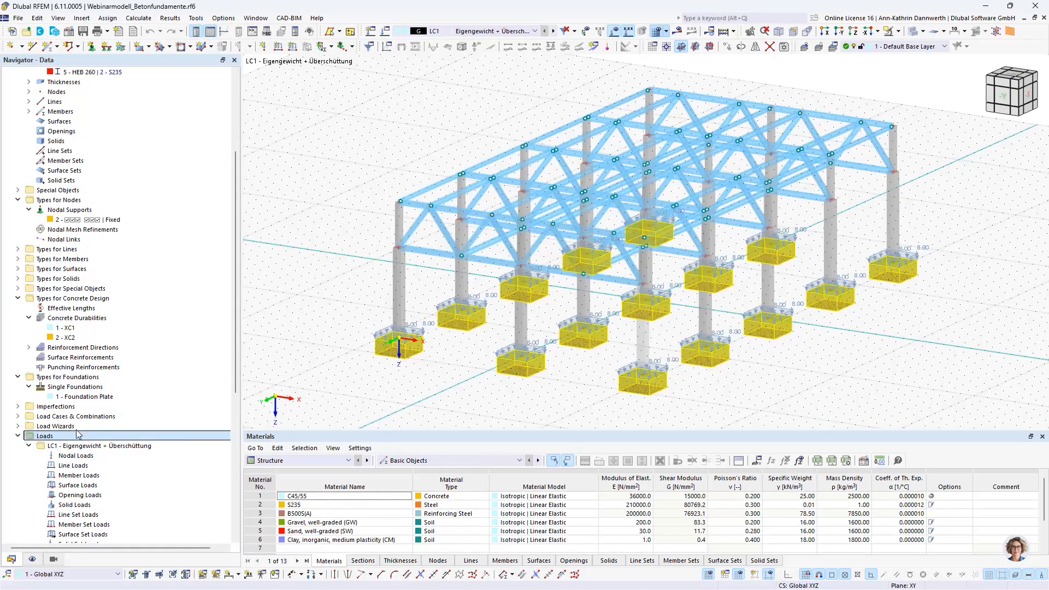
pyautogui.scroll(-1, 77, 432)
pyautogui.click(74, 418)
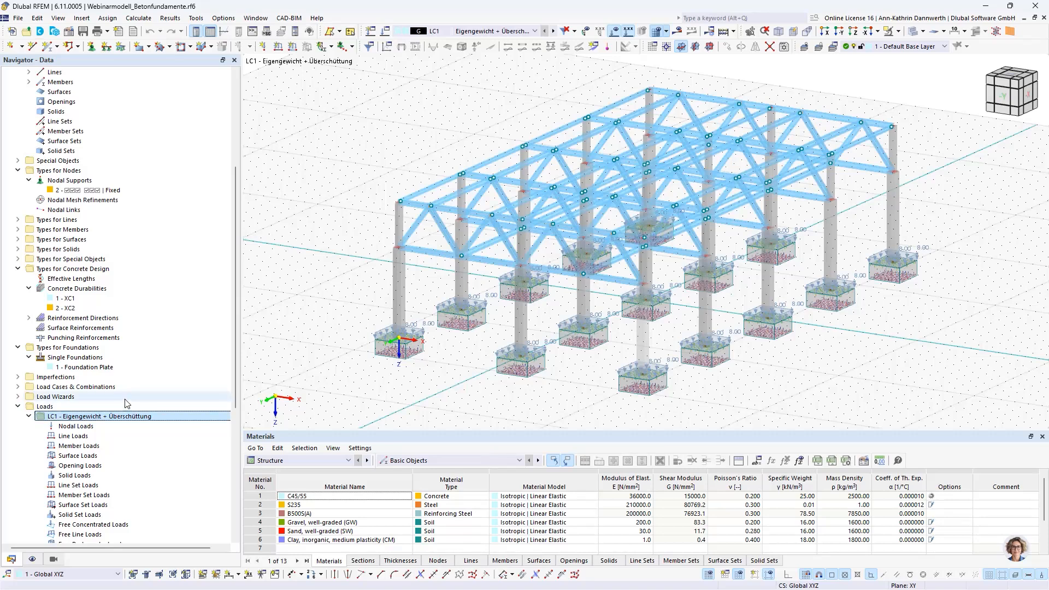
pyautogui.scroll(-3, 76, 432)
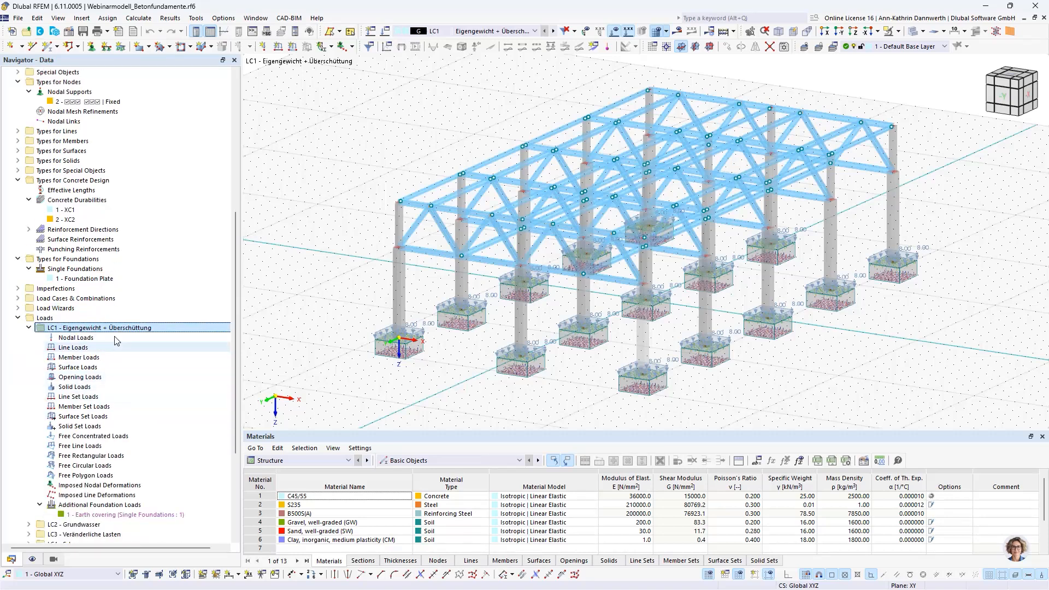
pyautogui.click(76, 504)
pyautogui.scroll(-3, 125, 475)
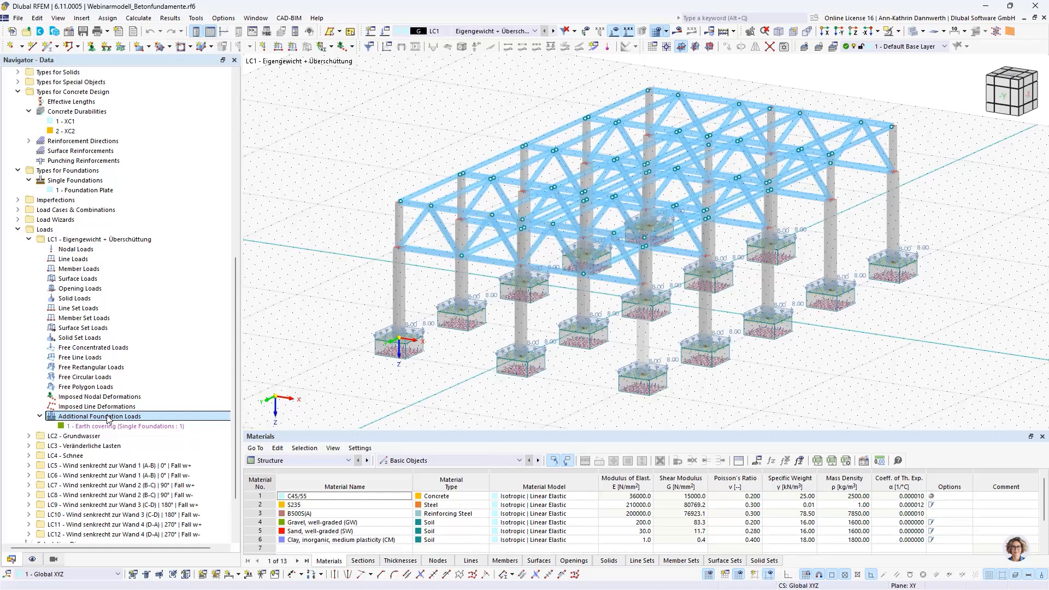
pyautogui.rightClick(108, 419)
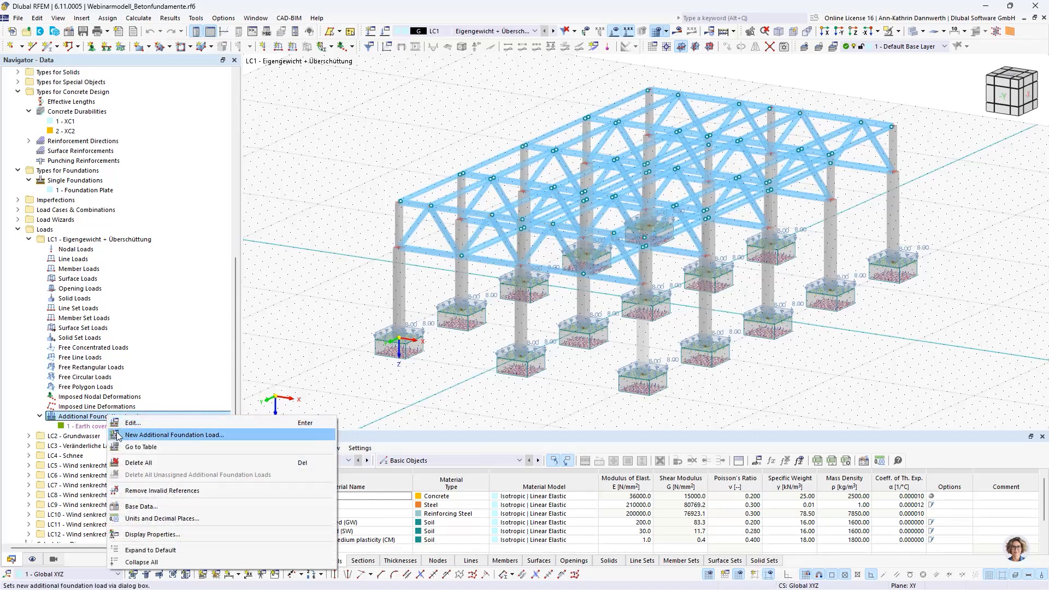
pyautogui.click(118, 435)
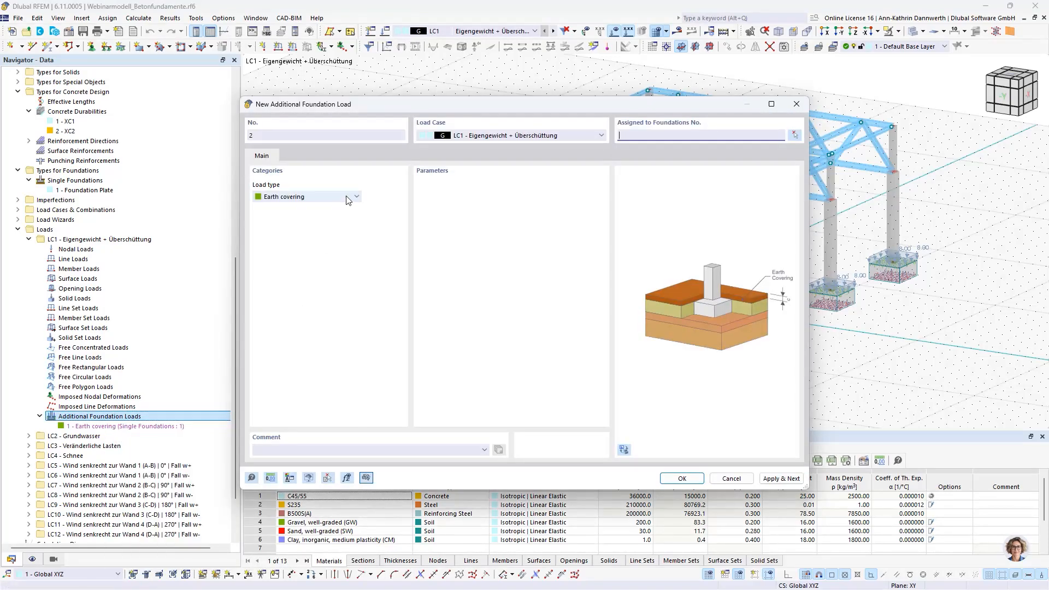
# Step: Examine the parameters of the surface load, line load and concentrated load types for the new additional foundation load
pyautogui.click(347, 198)
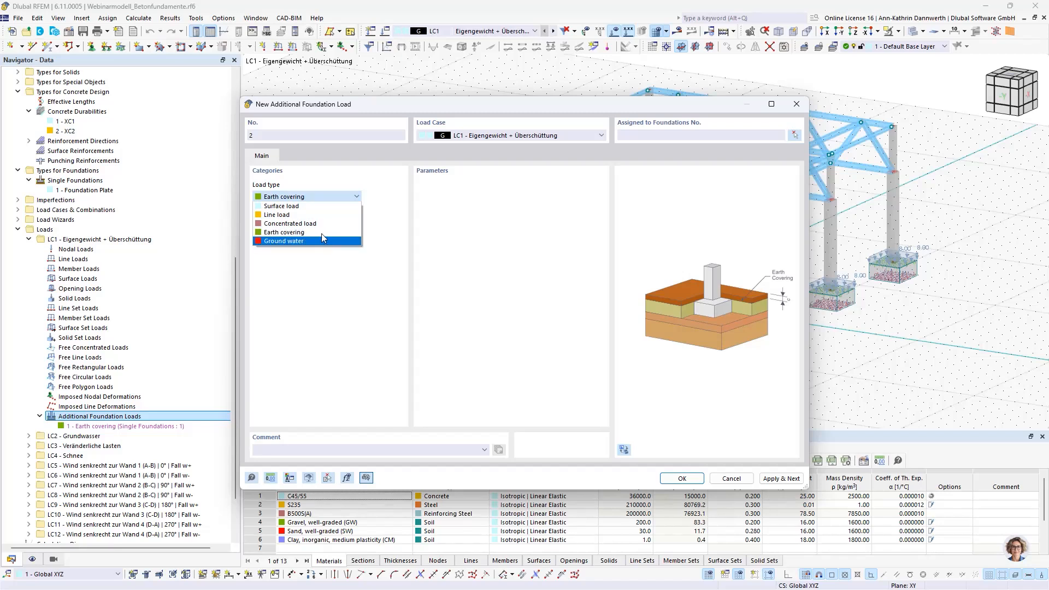
pyautogui.click(326, 208)
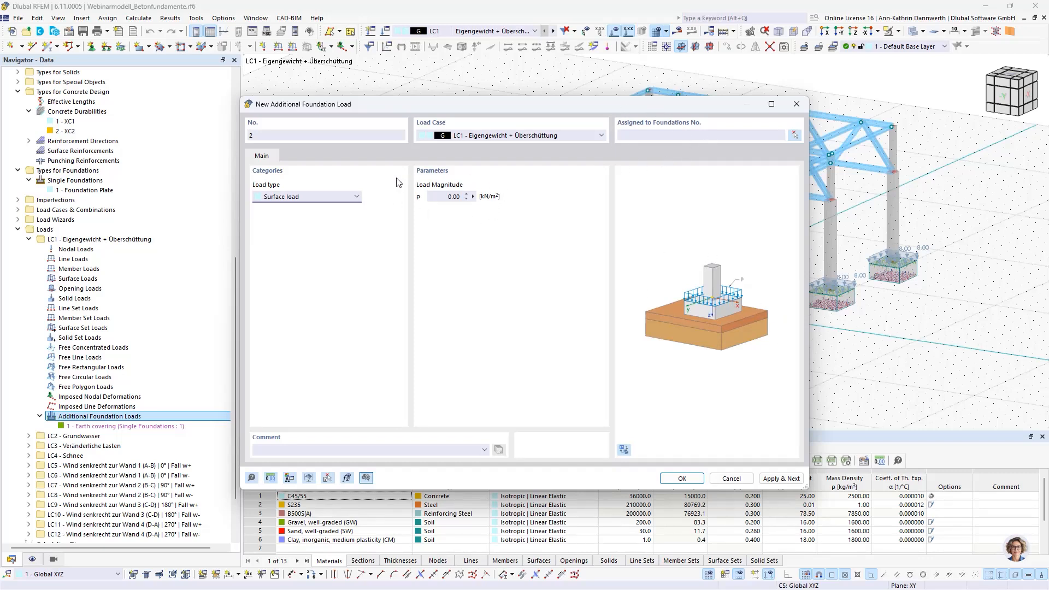
pyautogui.click(351, 196)
pyautogui.click(338, 216)
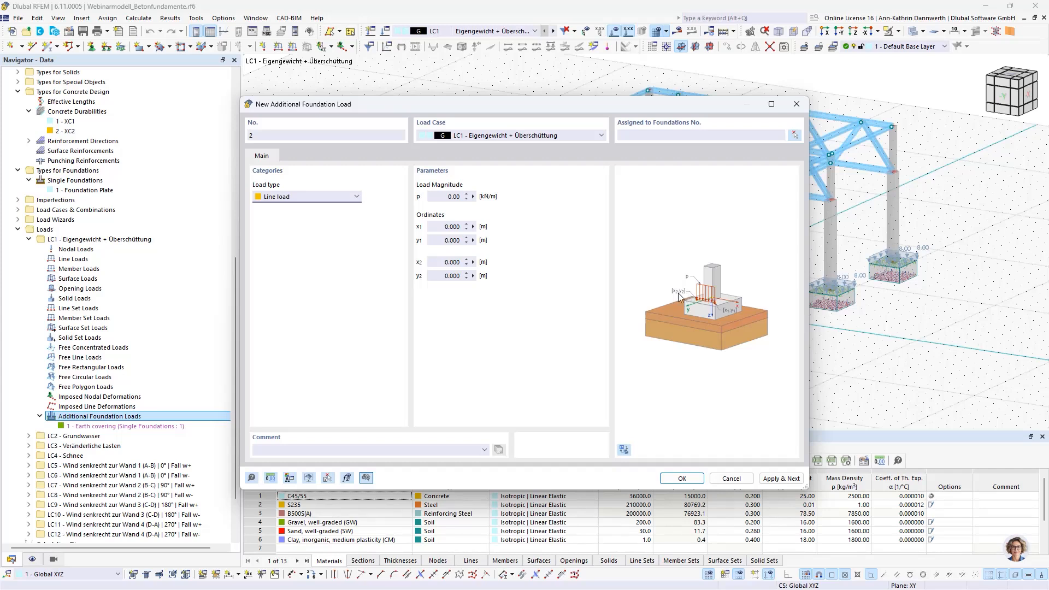
pyautogui.click(350, 197)
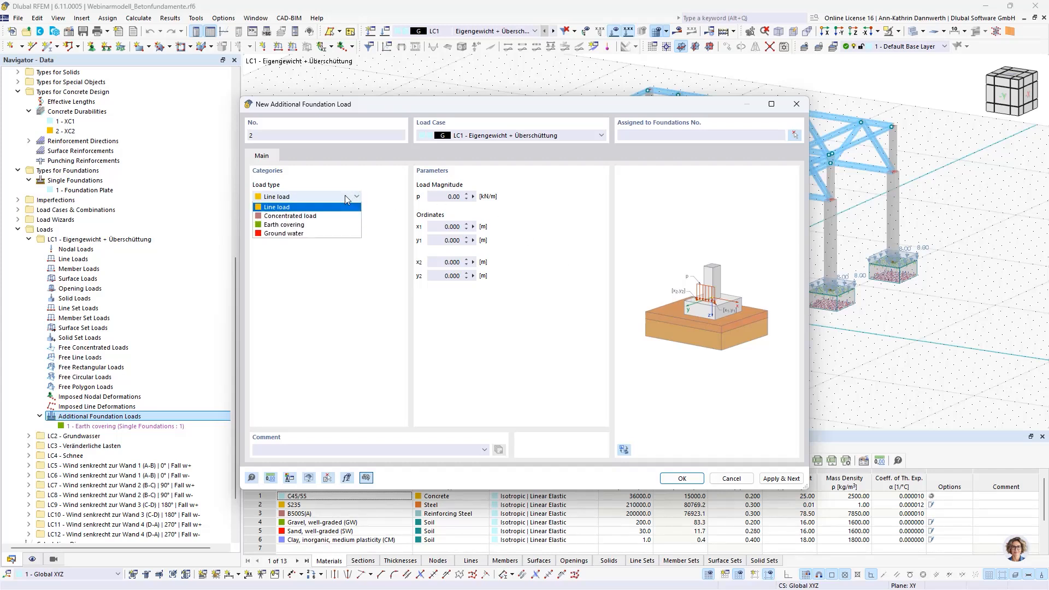
pyautogui.click(315, 225)
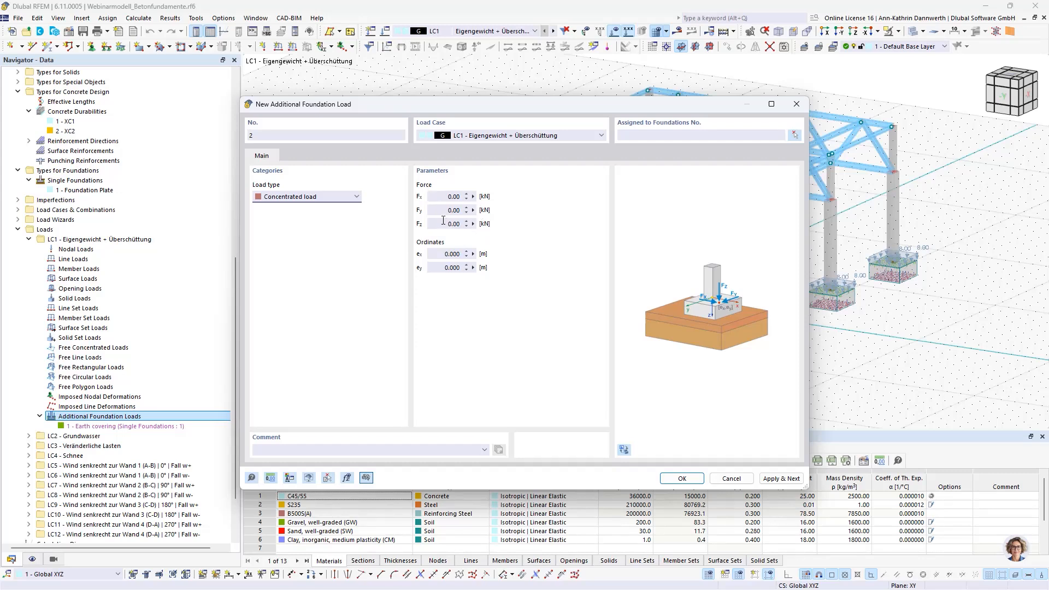
# Step: Examine the earth covering and ground water load types, then cancel the new additional foundation load
pyautogui.click(355, 197)
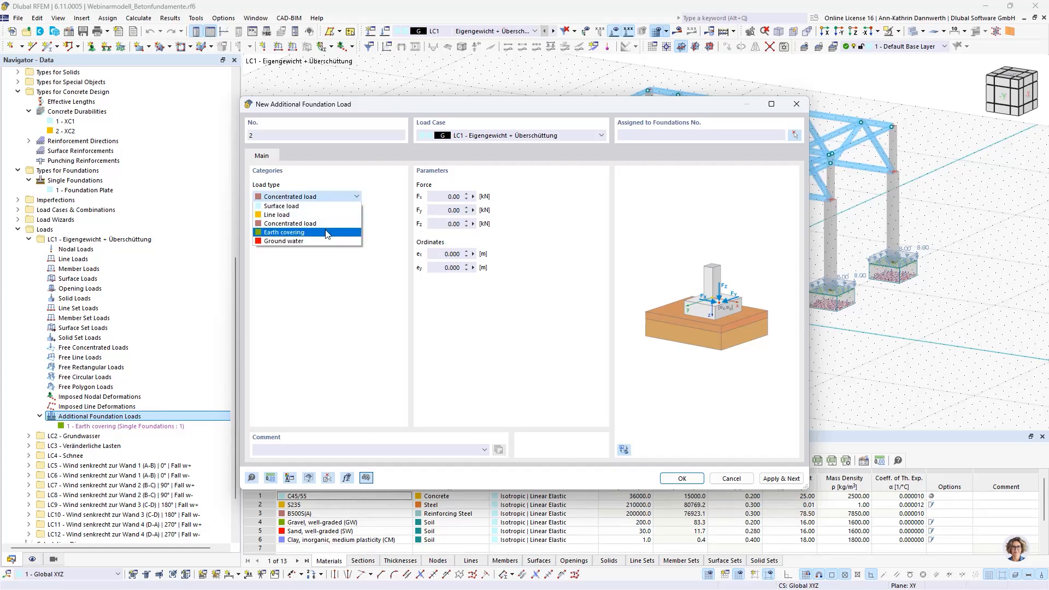
pyautogui.click(327, 232)
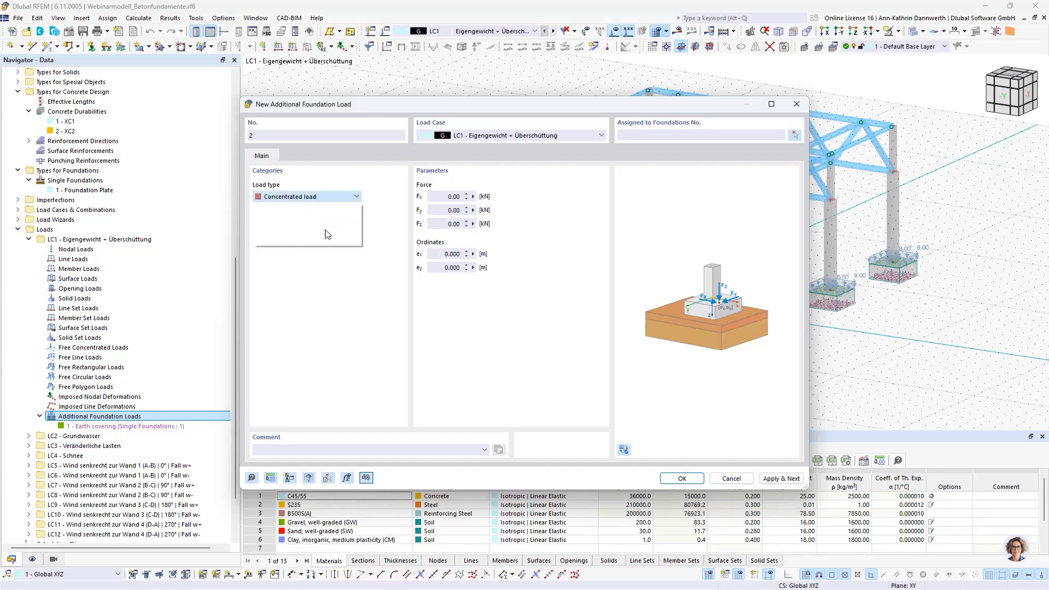
pyautogui.click(350, 203)
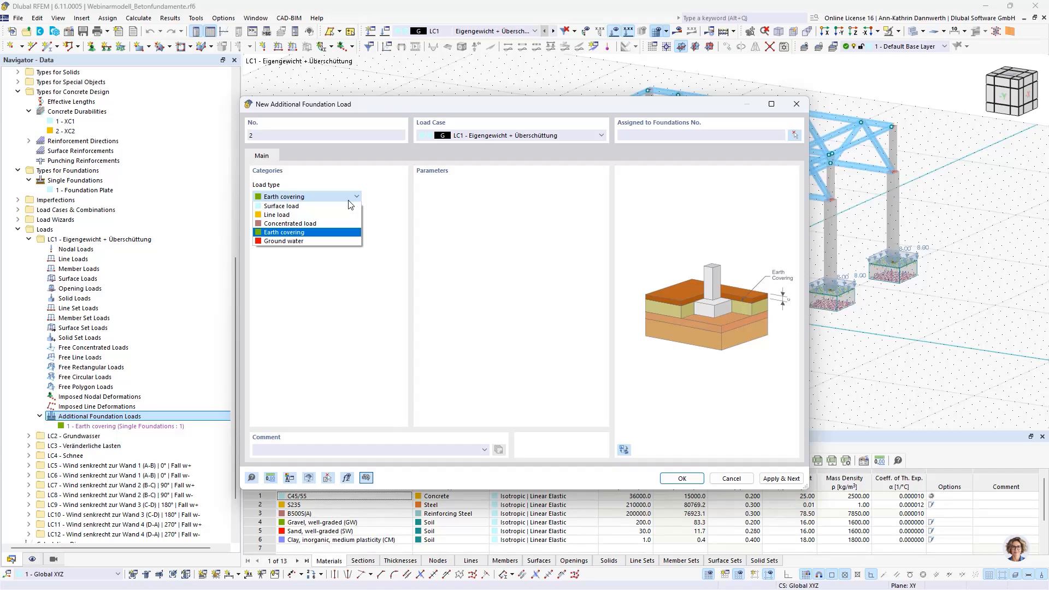
pyautogui.click(315, 243)
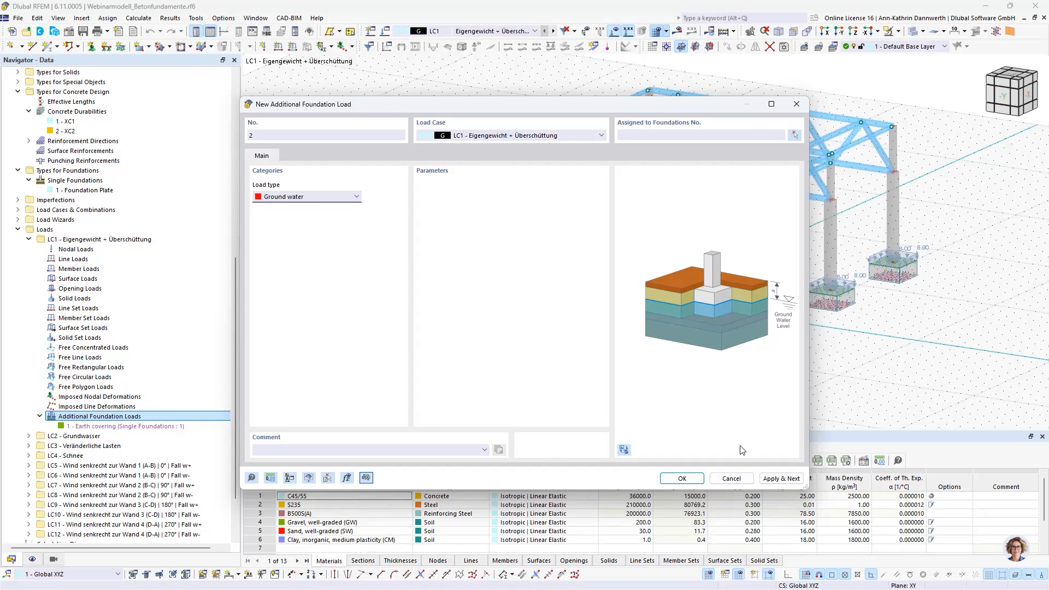
pyautogui.click(732, 478)
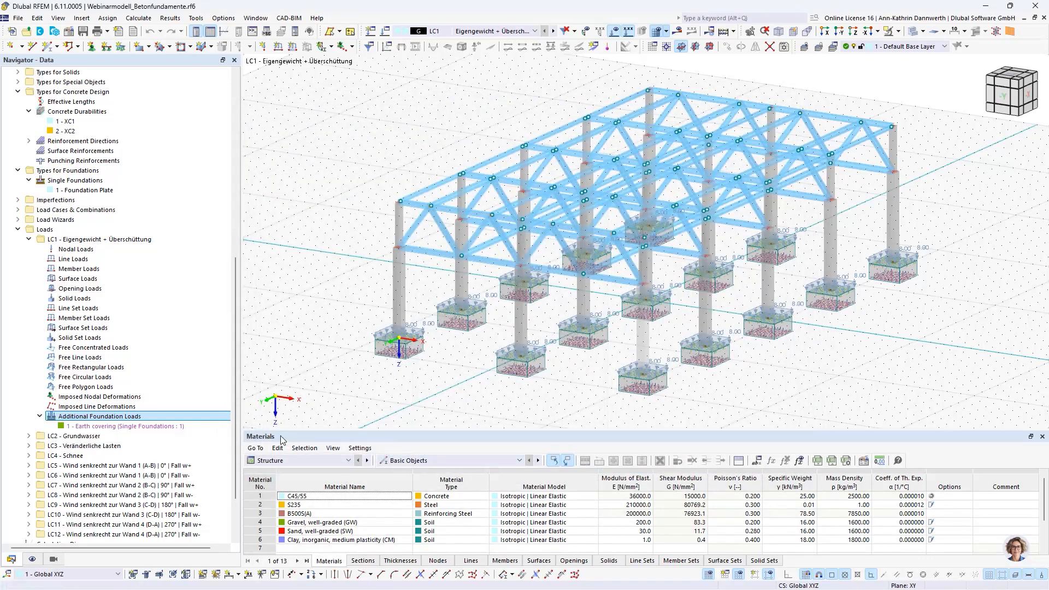
# Step: Review the foundation plate's soil properties, including groundwater level and earth covering, then close the foundation without changes
pyautogui.scroll(1, 188, 410)
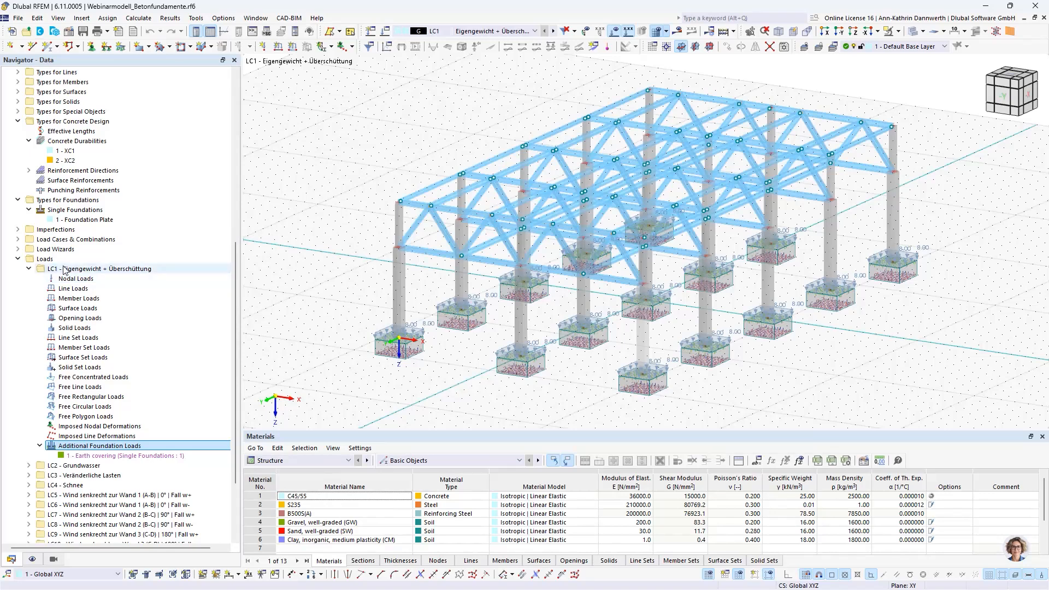
pyautogui.scroll(1, 76, 442)
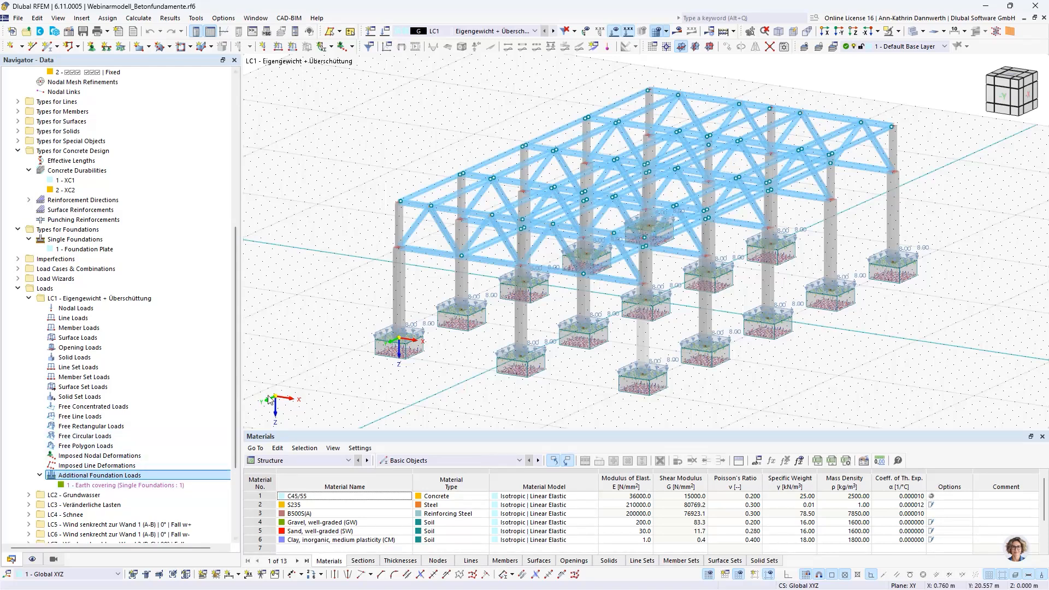
pyautogui.doubleClick(385, 345)
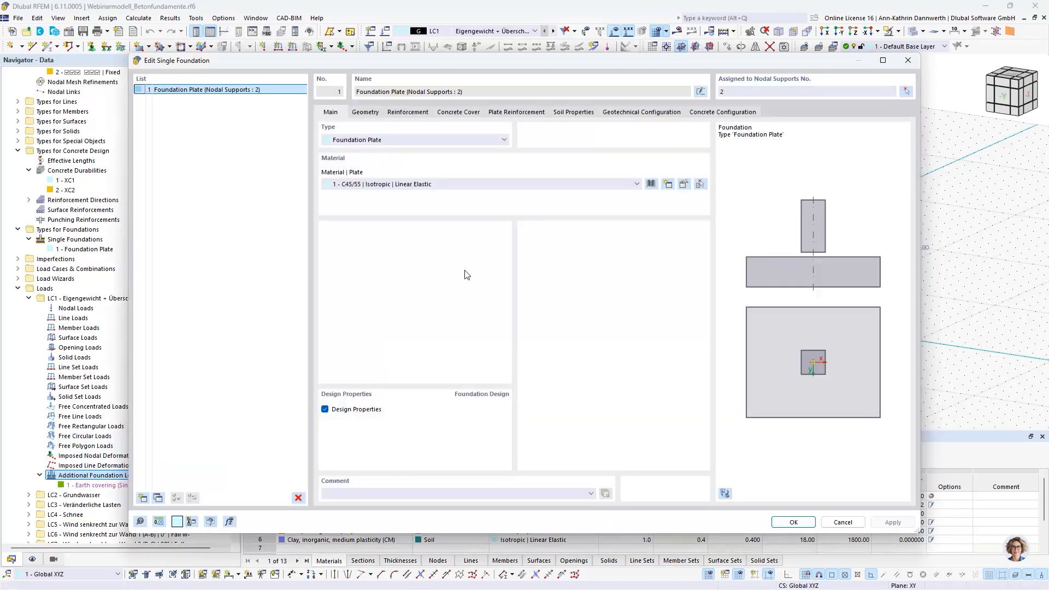
pyautogui.click(573, 112)
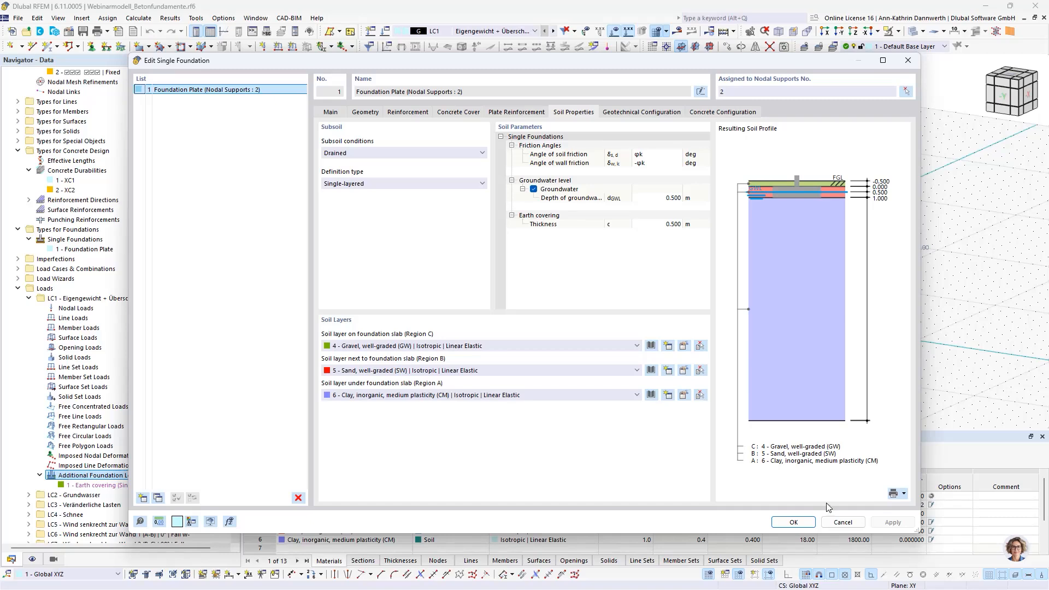
pyautogui.click(844, 522)
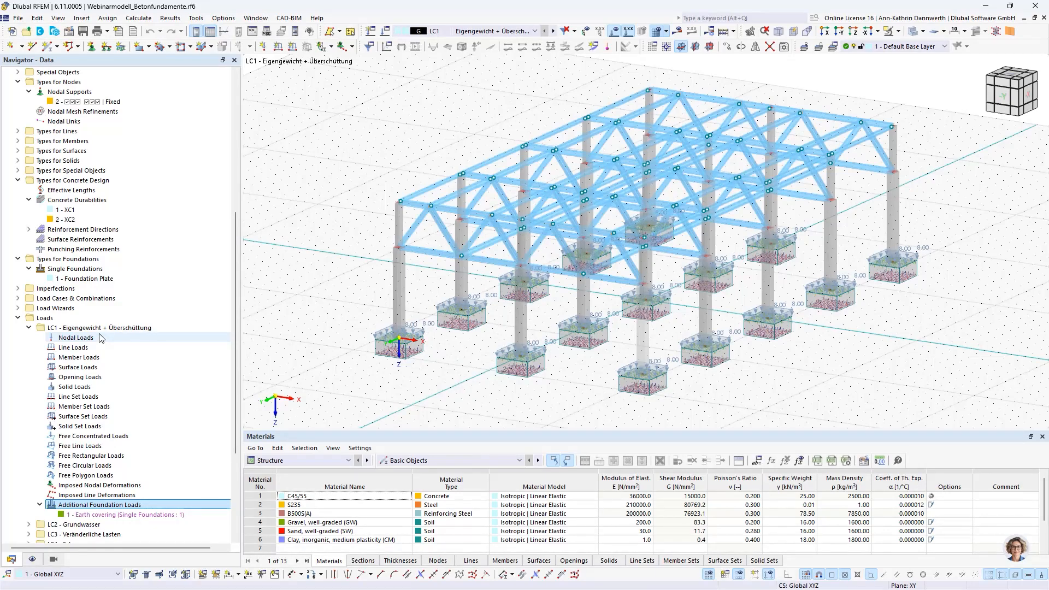
# Step: Open load case LC1 from the list of load cases and review its main settings and the base settings for load combinations
pyautogui.click(19, 298)
pyautogui.click(29, 308)
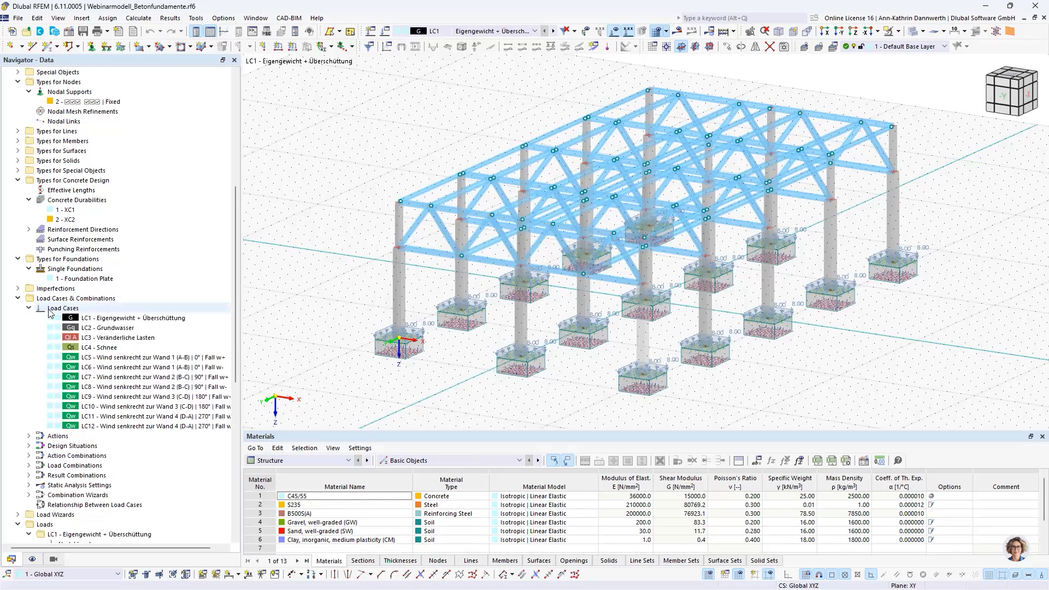
pyautogui.click(104, 319)
pyautogui.doubleClick(104, 320)
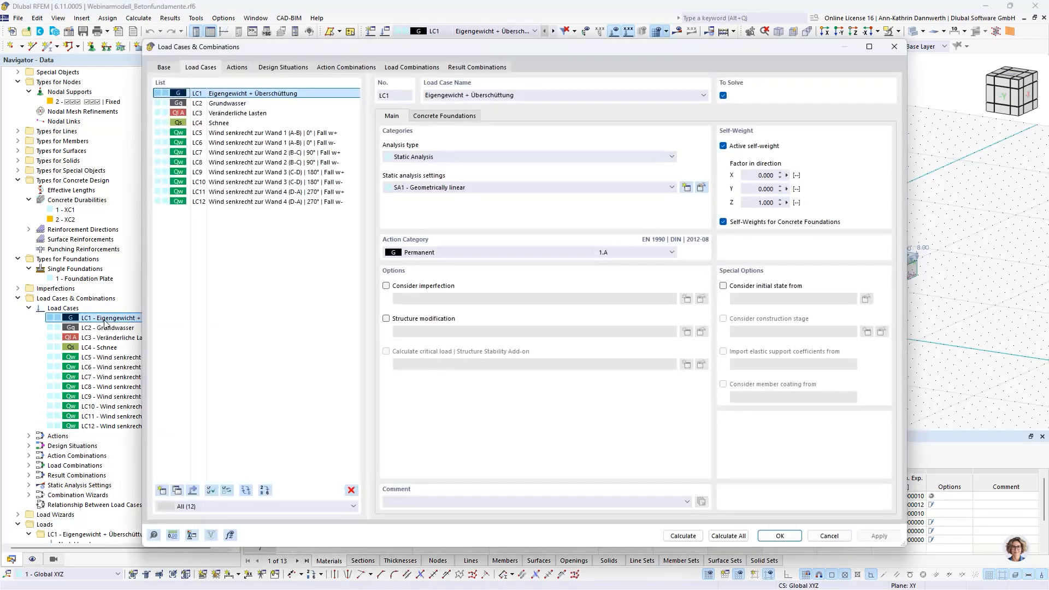
pyautogui.click(164, 69)
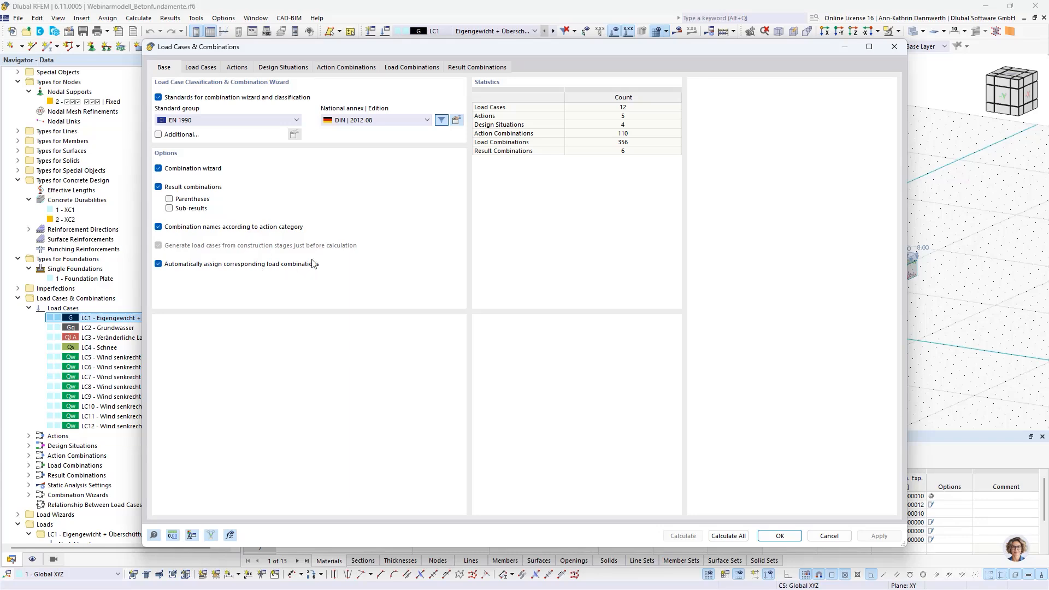
# Step: Review the corresponding load combinations of CO1 and the combinations available for the SLS - Characteristic design situation
pyautogui.click(392, 69)
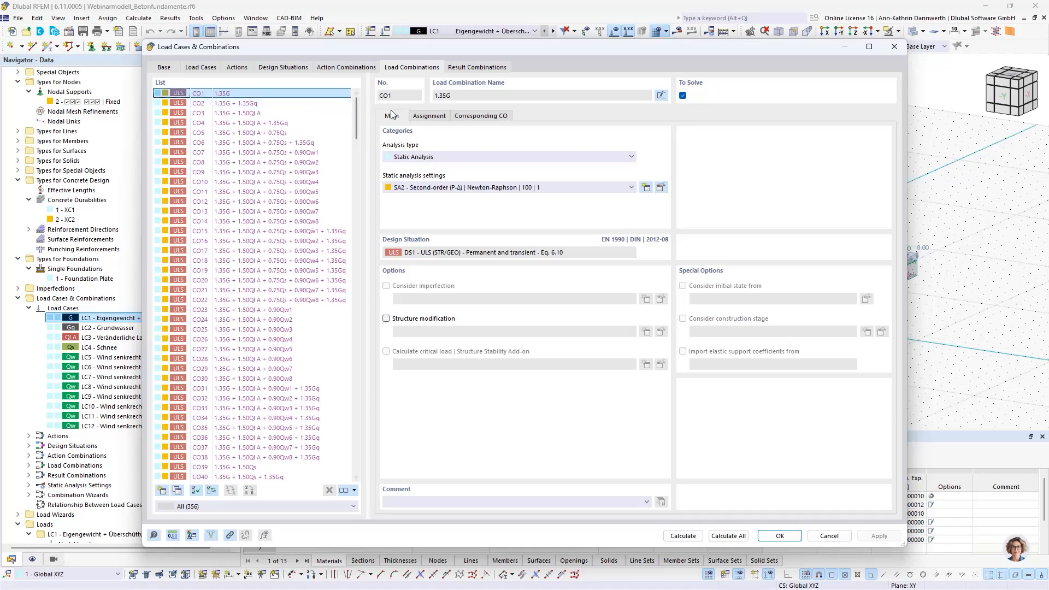
pyautogui.click(458, 118)
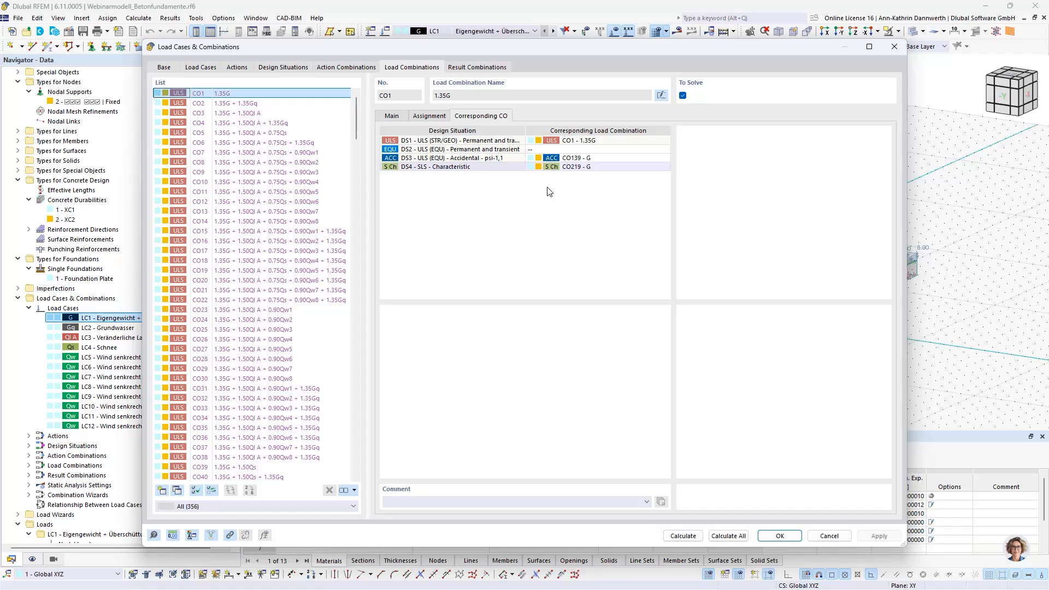
pyautogui.click(603, 167)
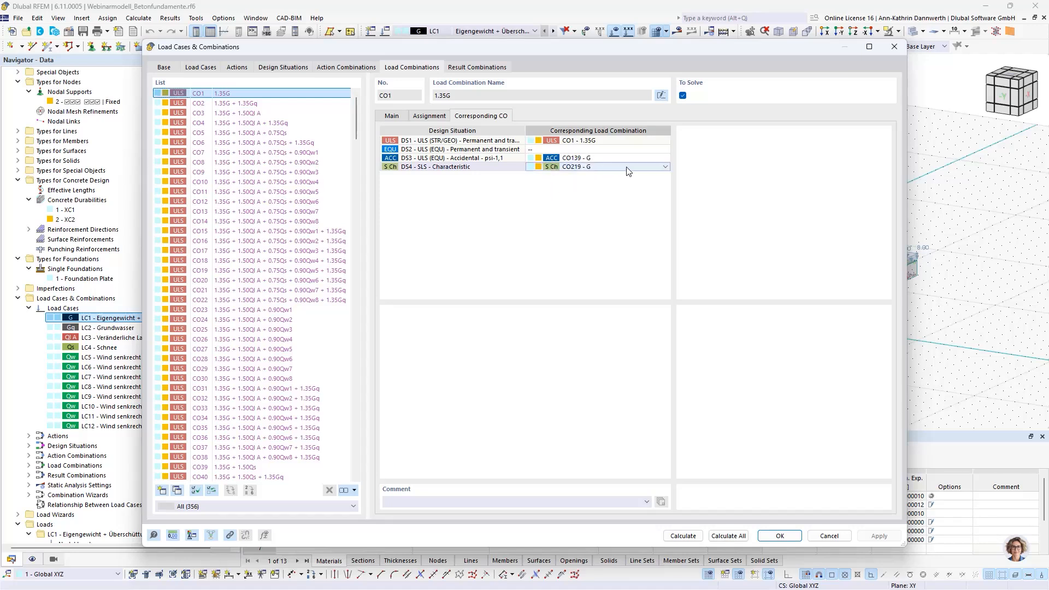
pyautogui.click(665, 167)
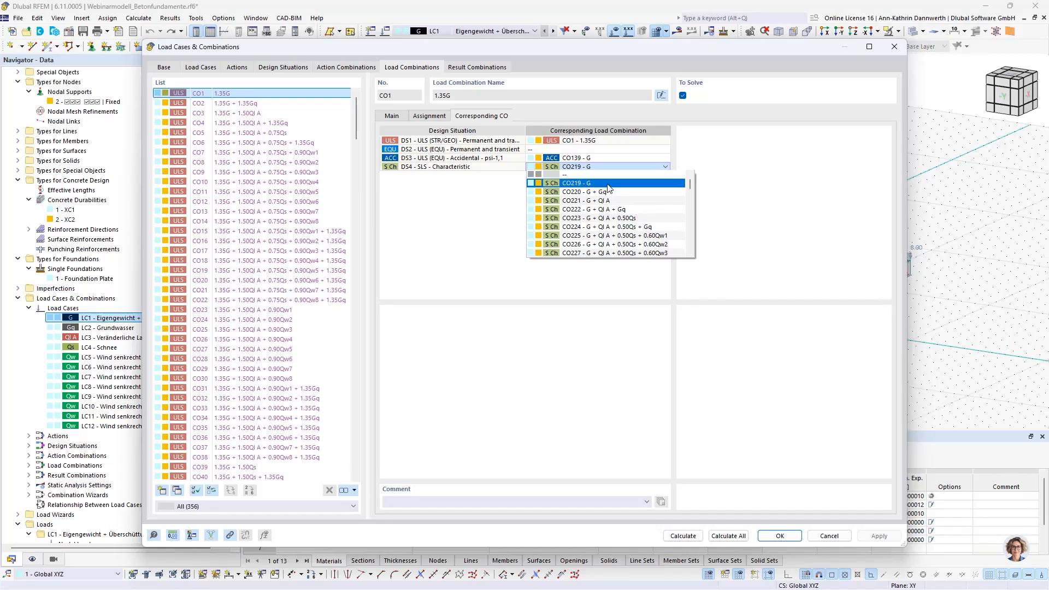
# Step: Review design situations DS1 to DS3 and the available design situation types, keeping ULS (EQU) - Permanent and transient for DS2
pyautogui.click(281, 69)
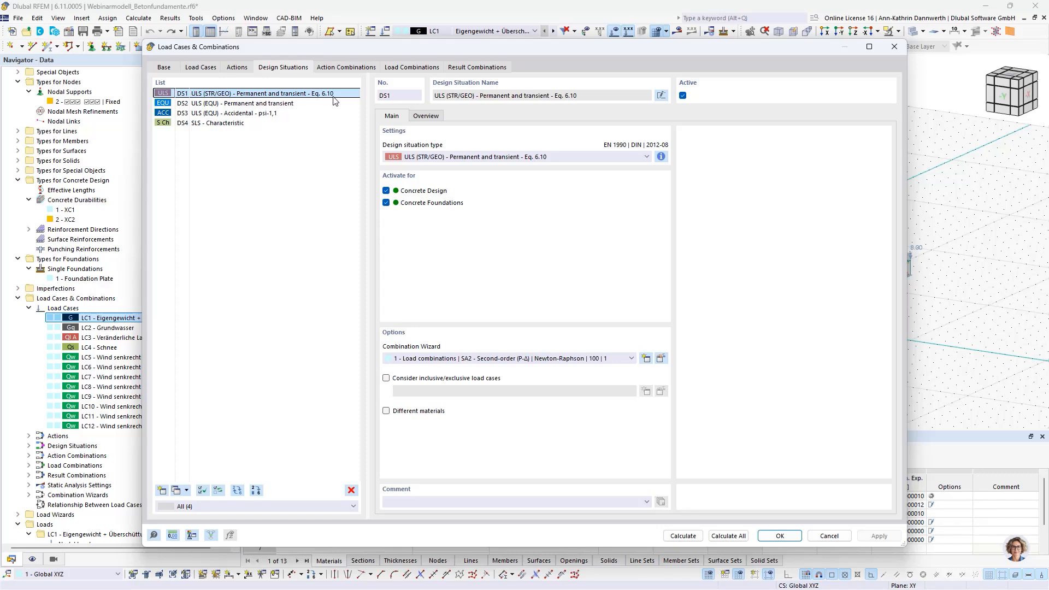
pyautogui.click(263, 103)
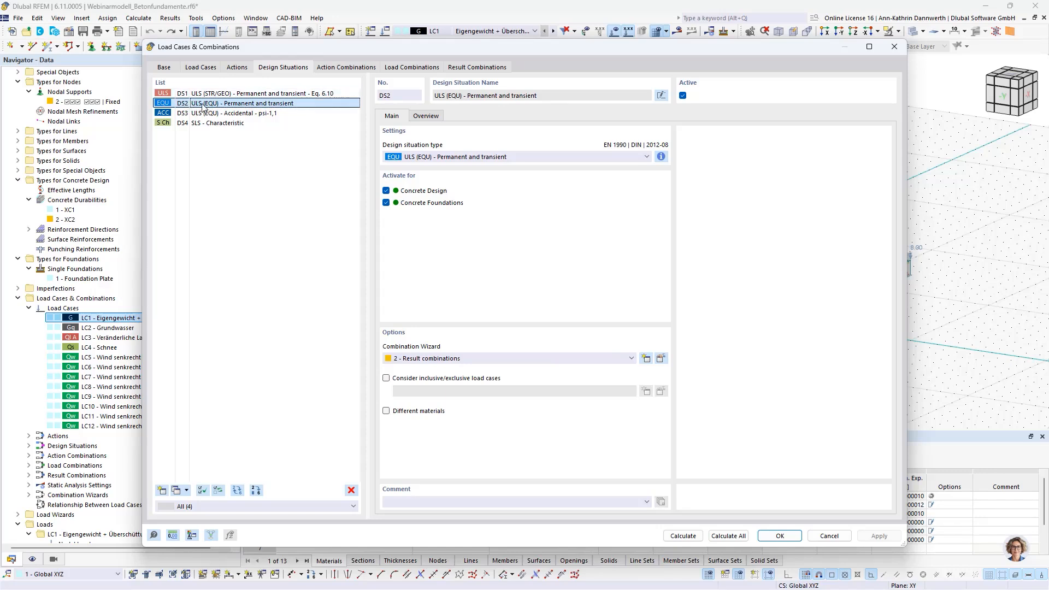
pyautogui.click(447, 158)
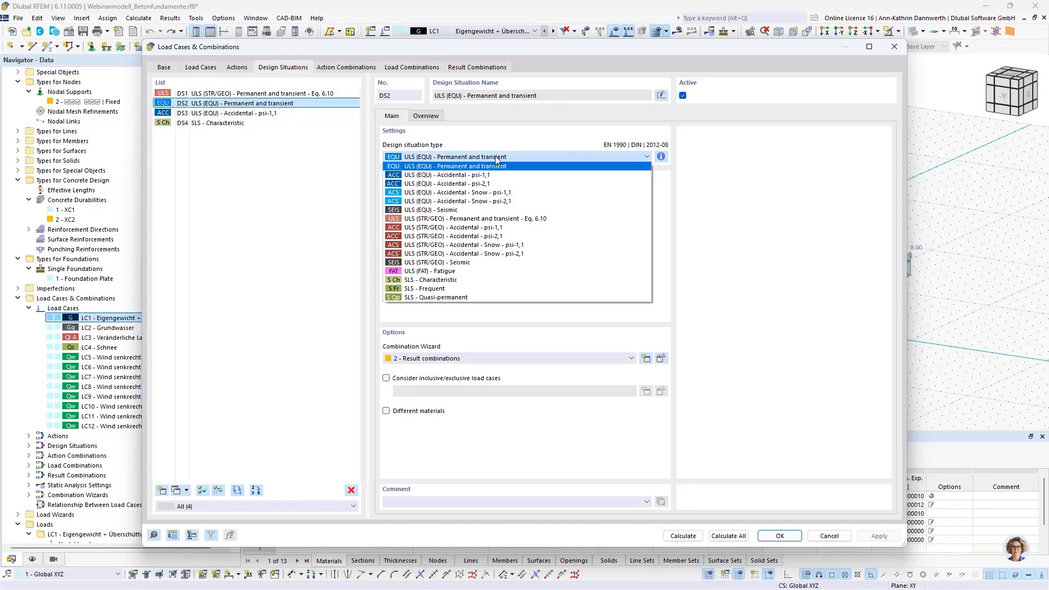
pyautogui.click(513, 157)
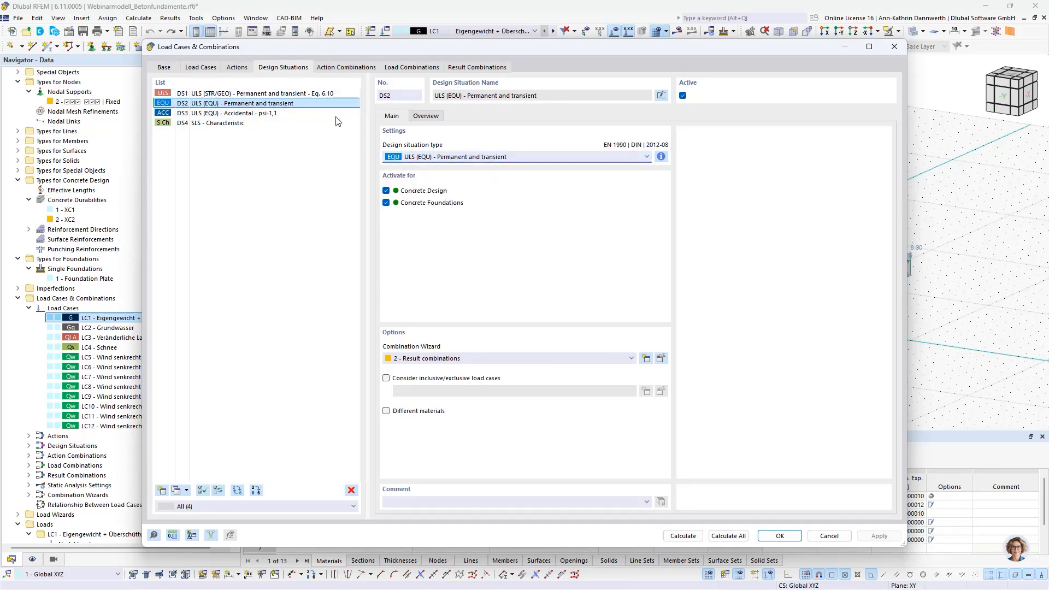
pyautogui.click(512, 159)
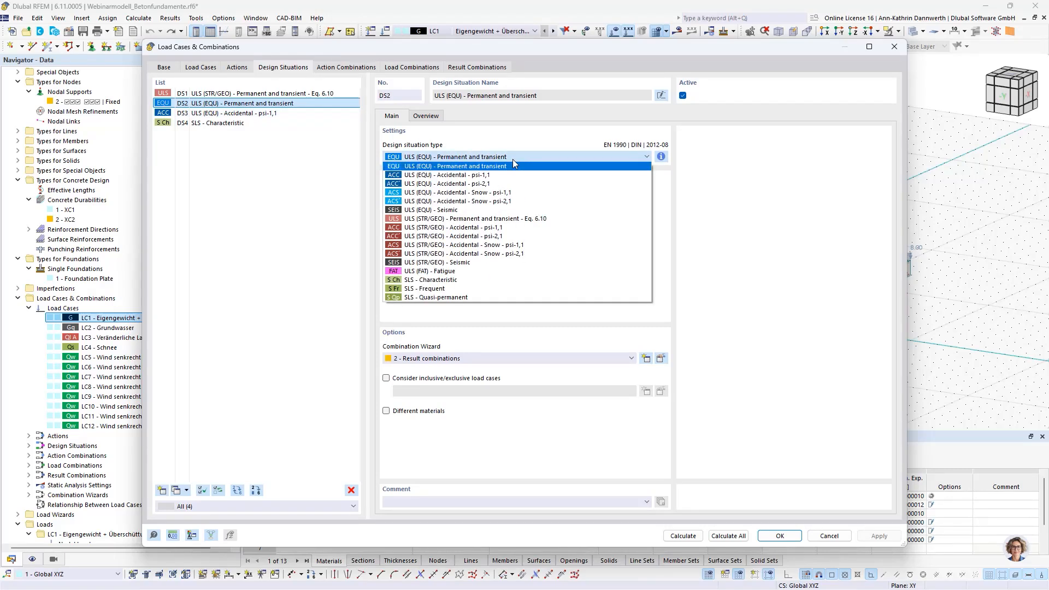
pyautogui.click(512, 165)
pyautogui.click(317, 114)
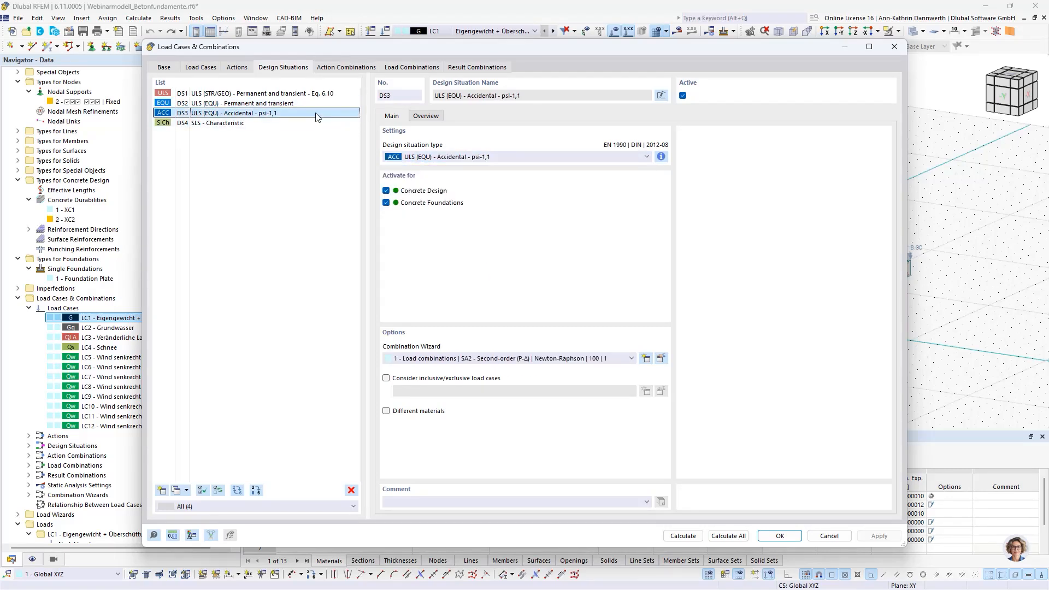
# Step: Review design situation DS4 and the available design situation types, keeping SLS - Characteristic
pyautogui.click(279, 124)
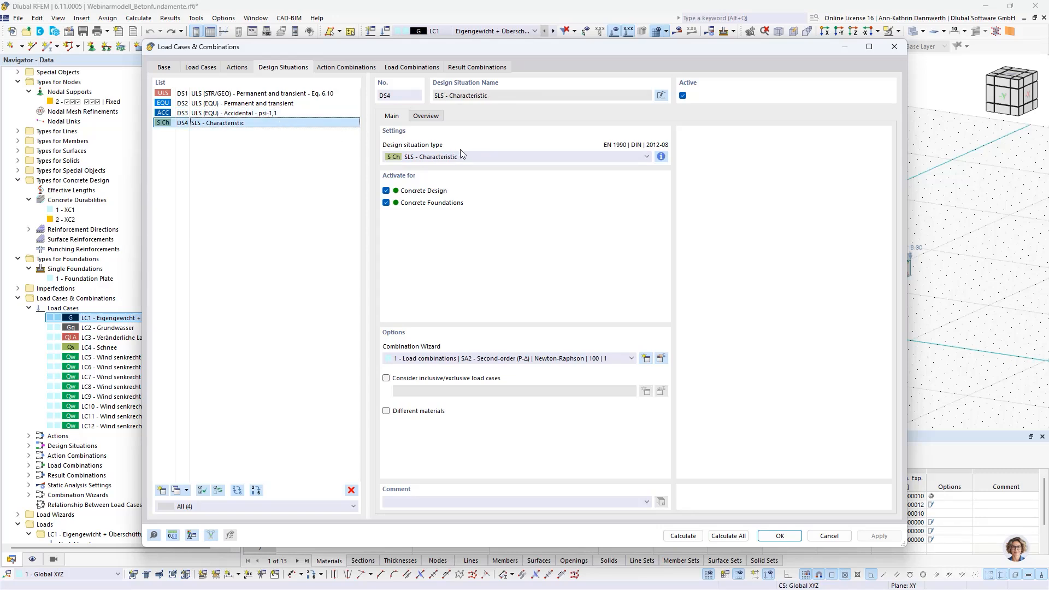
pyautogui.click(486, 158)
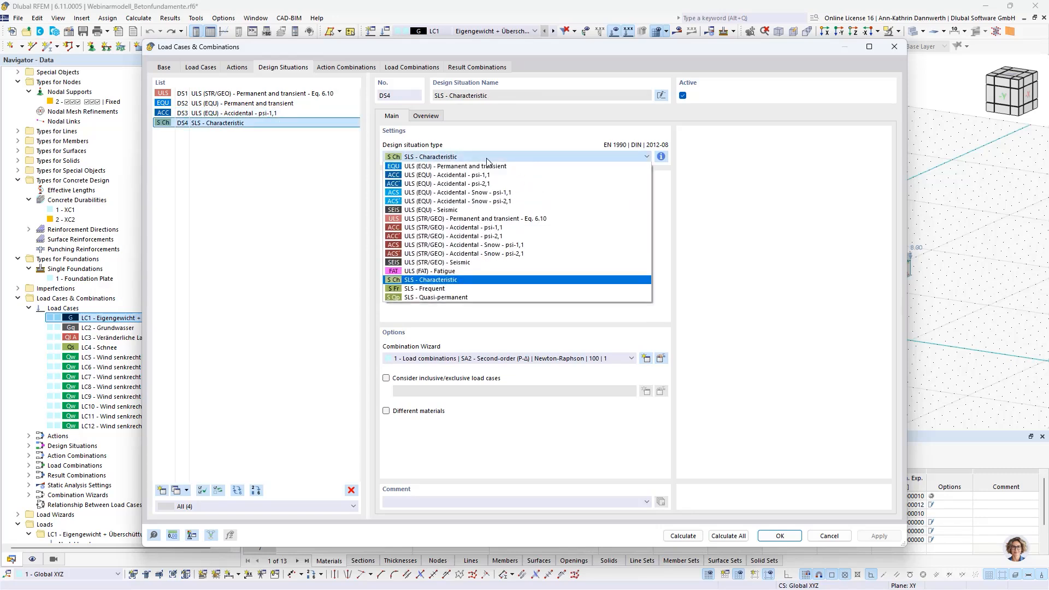
pyautogui.click(486, 159)
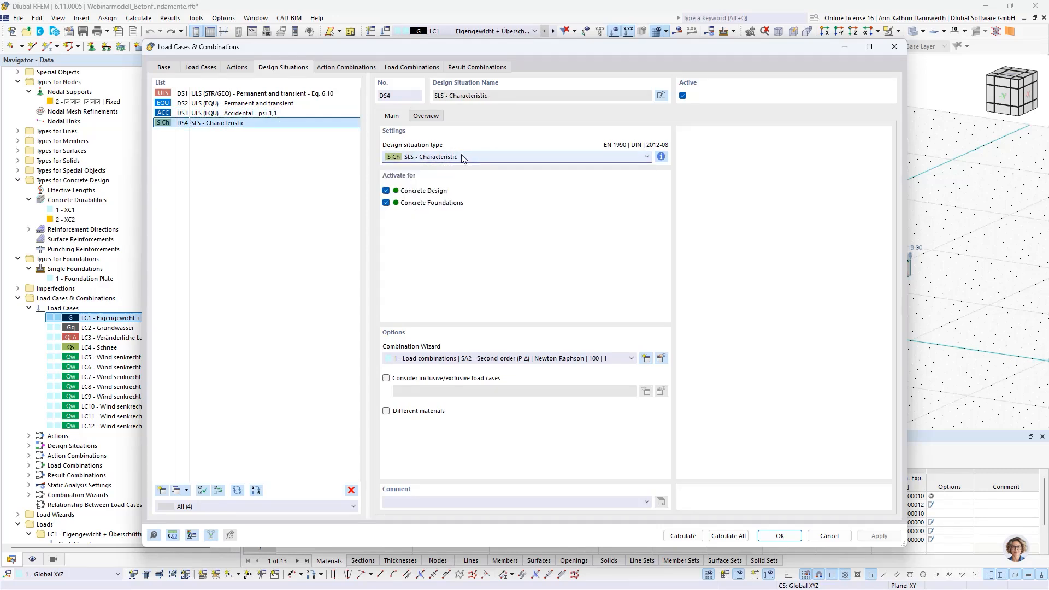
# Step: Review the concrete foundation settings of load cases LC1 and LC2, then close the load cases and combinations without changes
pyautogui.click(201, 68)
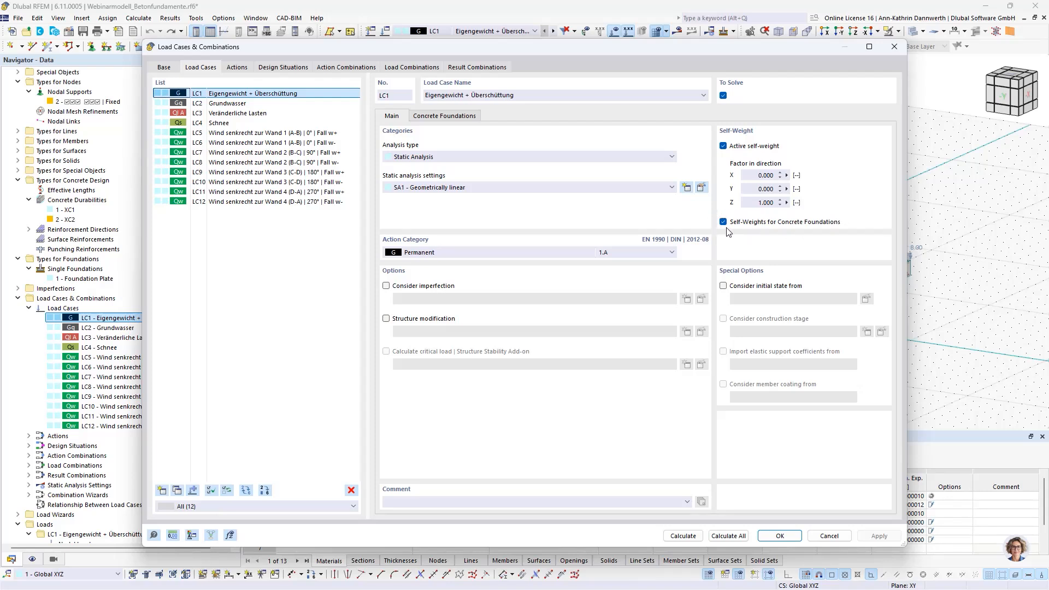
pyautogui.click(441, 117)
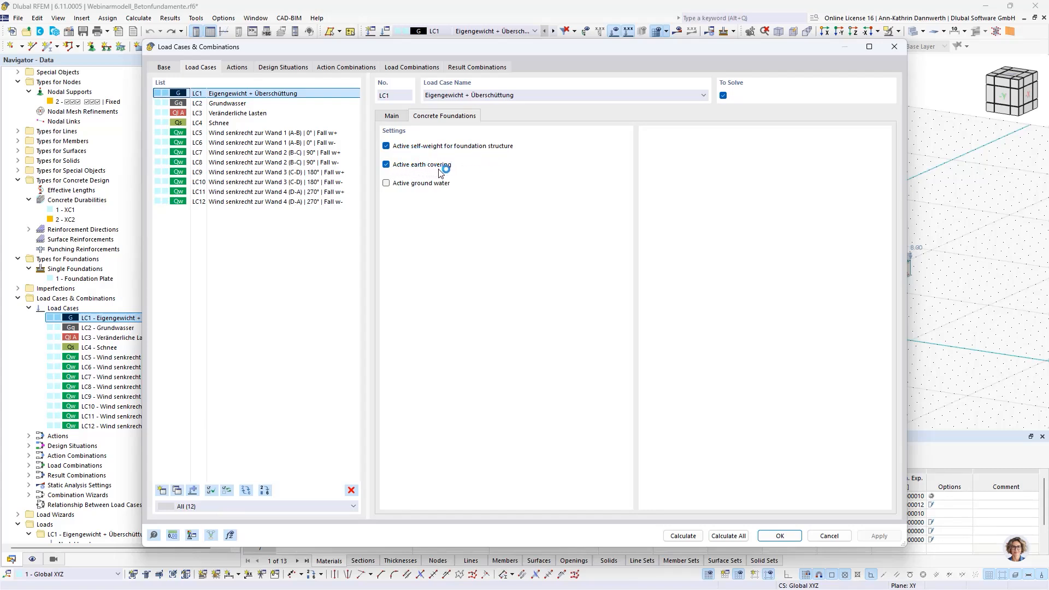
pyautogui.click(313, 108)
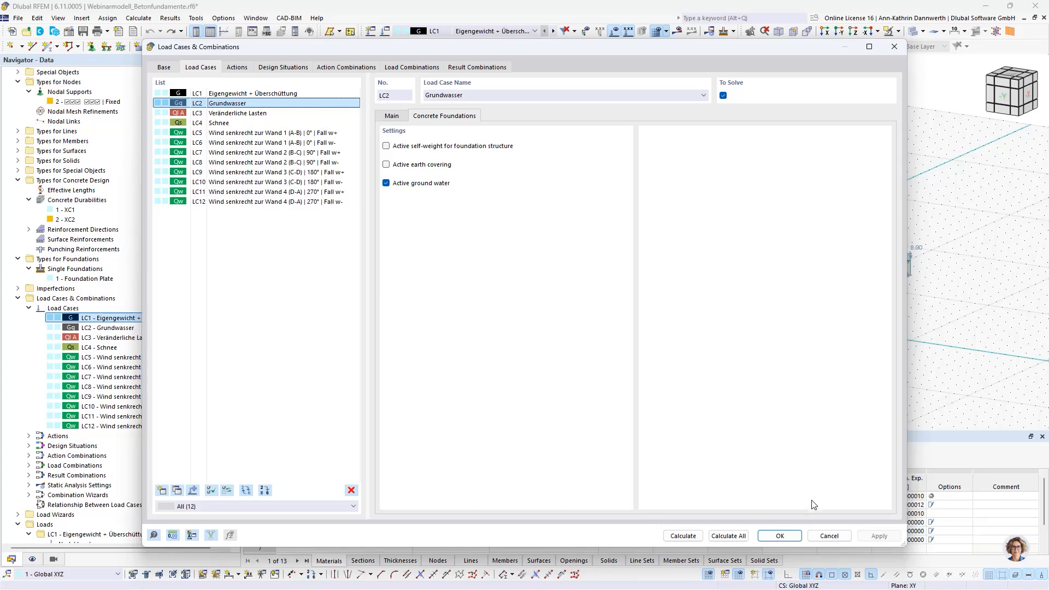
pyautogui.click(829, 537)
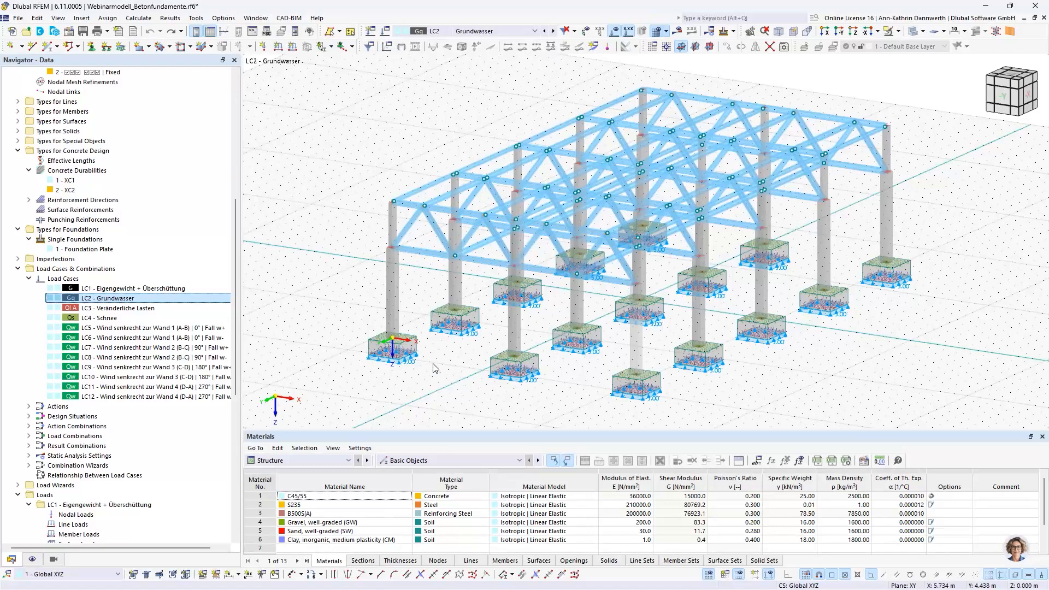
# Step: Open the single foundation at the front corner column and review its plate reinforcement types, keeping Mesh and rebars
pyautogui.doubleClick(411, 345)
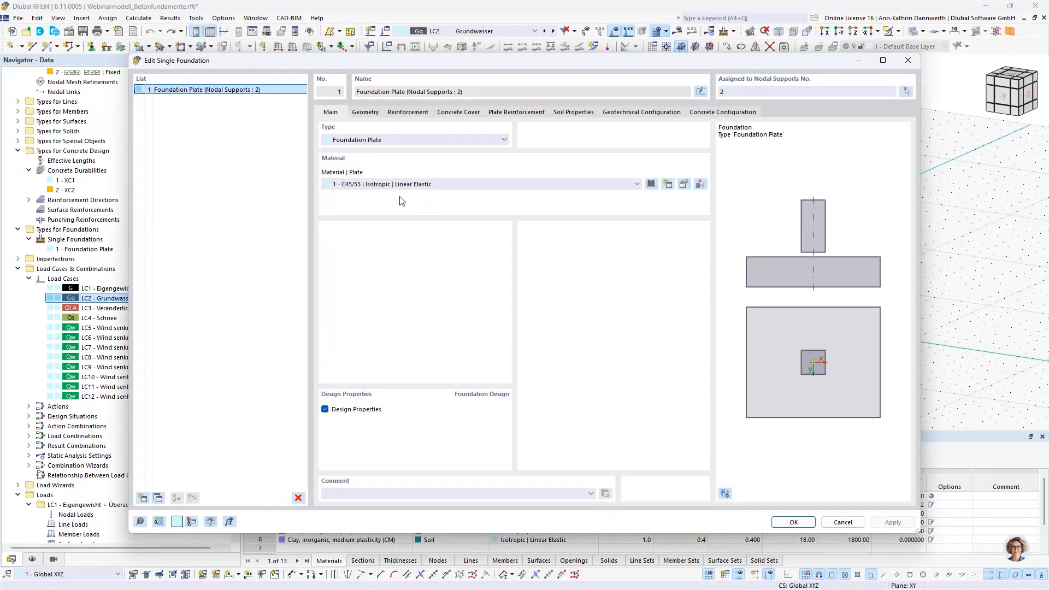
pyautogui.click(407, 112)
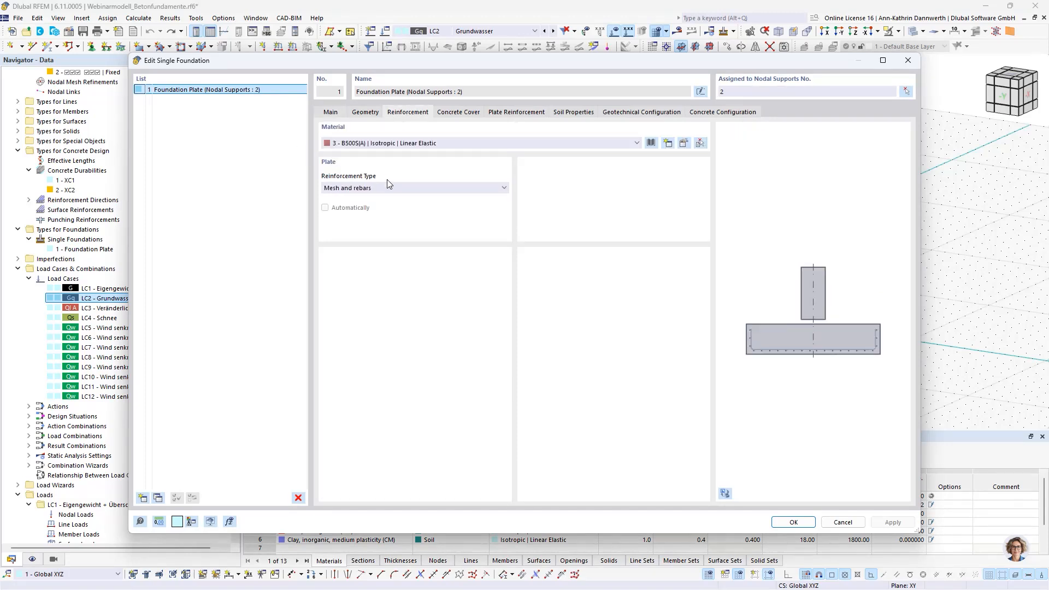
pyautogui.click(420, 189)
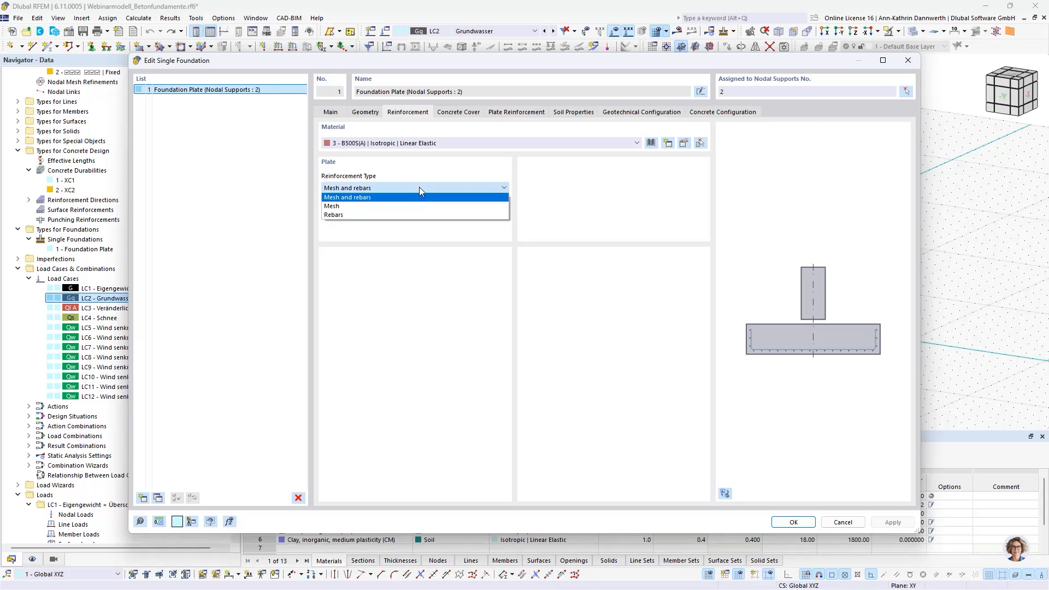
pyautogui.click(372, 199)
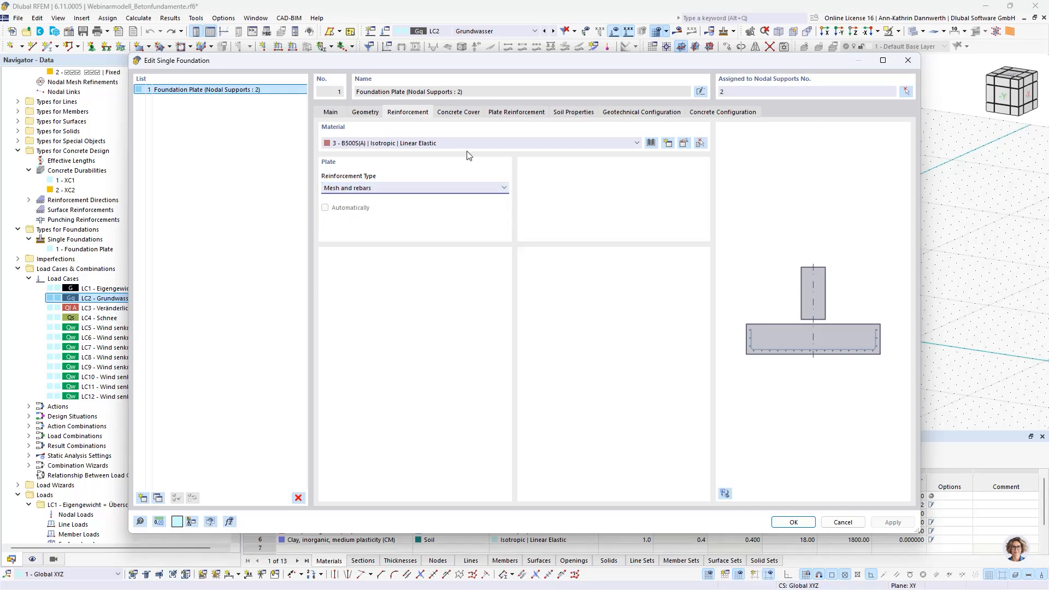
# Step: Review the top and bottom plate reinforcement and the available mesh types, keeping mesh Q188A at the top
pyautogui.click(503, 114)
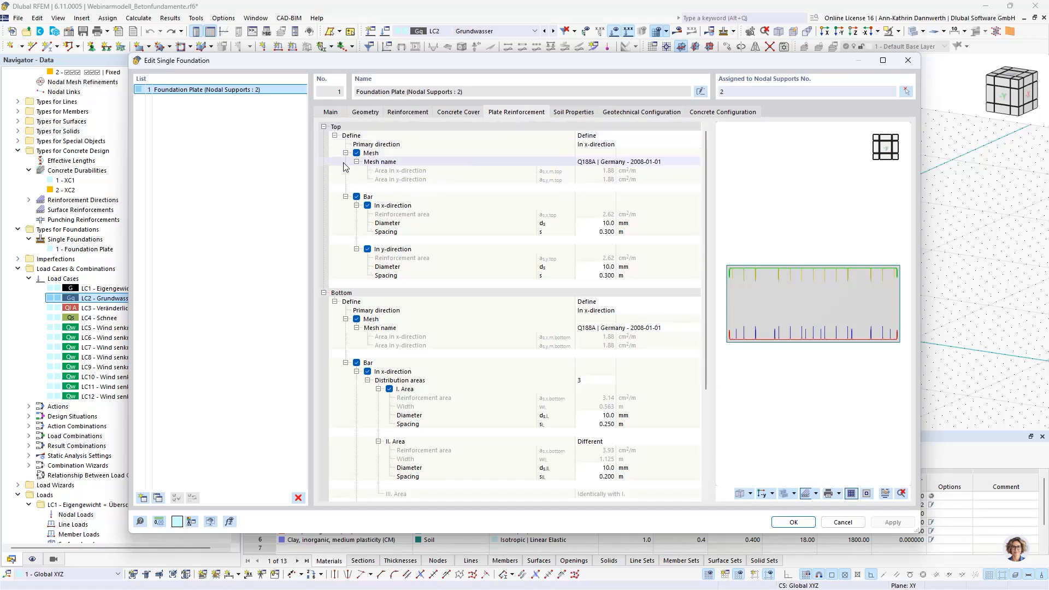
pyautogui.click(661, 162)
pyautogui.click(696, 162)
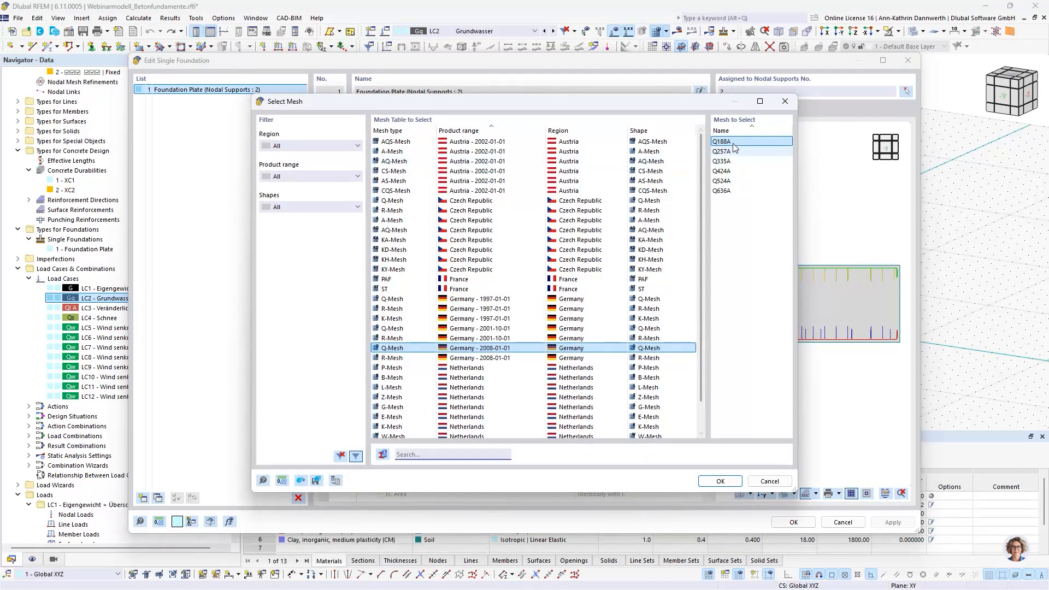
pyautogui.click(727, 481)
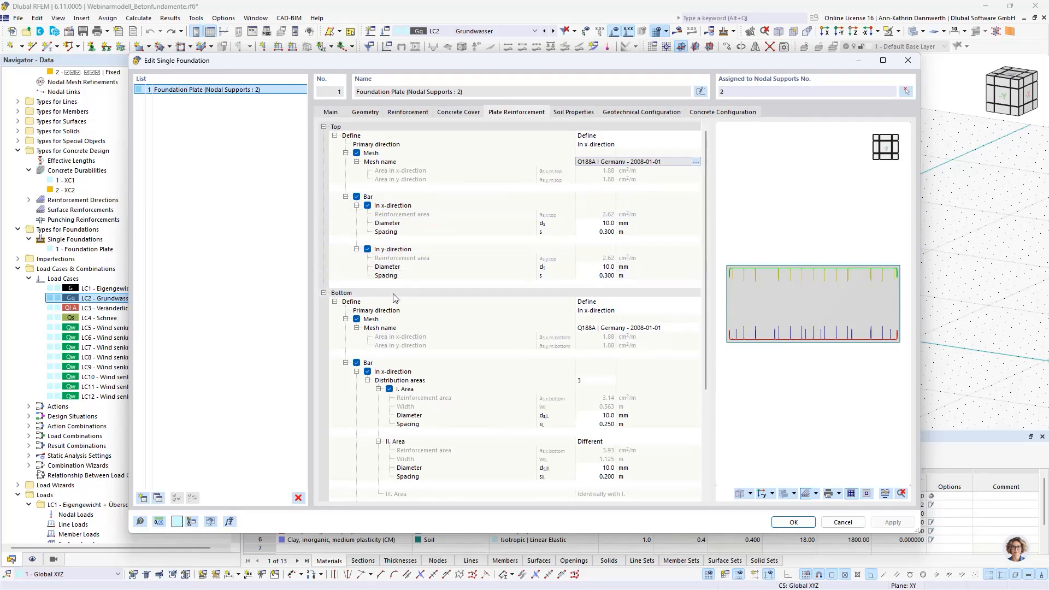
pyautogui.scroll(-3, 420, 393)
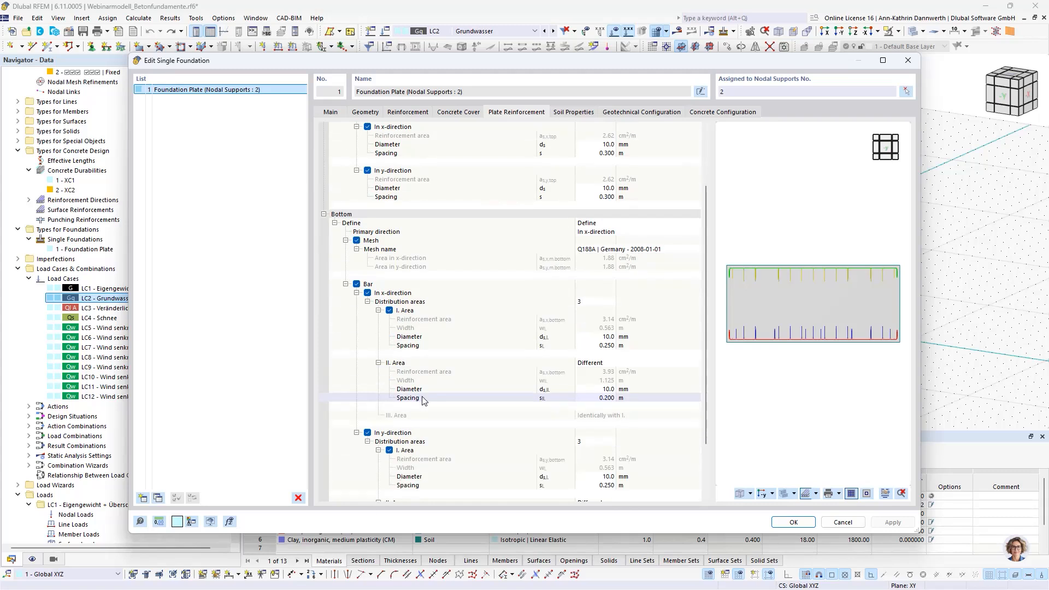
pyautogui.scroll(-2, 424, 400)
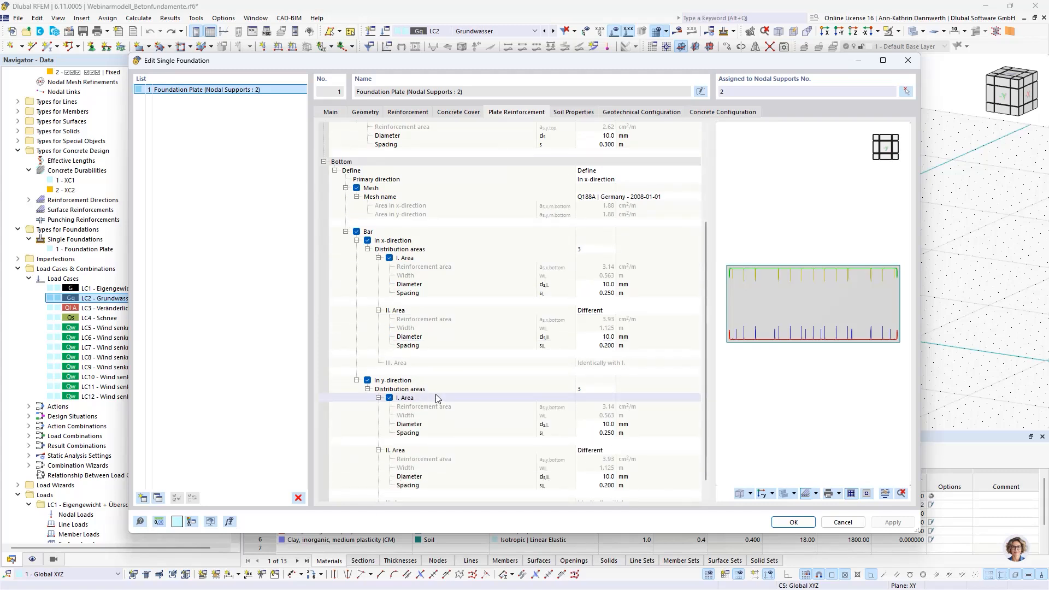
pyautogui.scroll(-1, 436, 398)
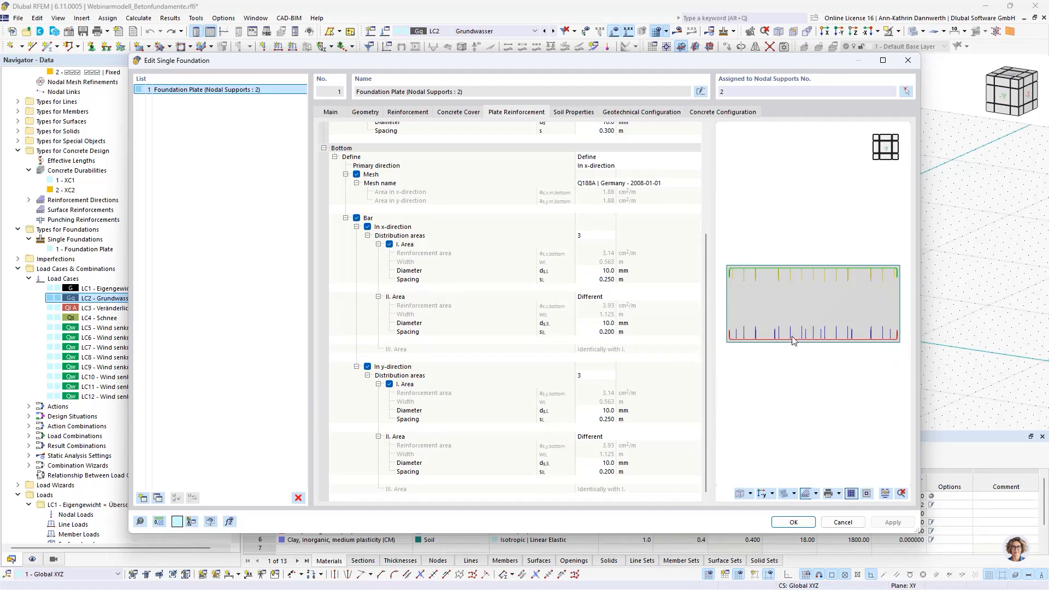
# Step: Examine the plate's reinforcement layout with only bottom and only top reinforcement shown, check the graphic print options, and close it
pyautogui.click(885, 494)
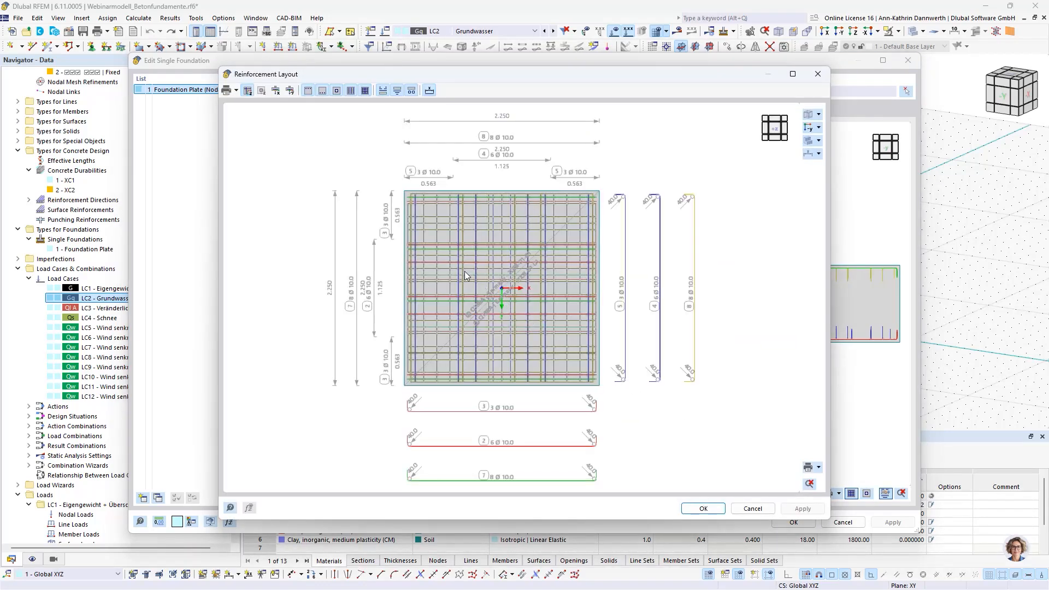
pyautogui.click(308, 91)
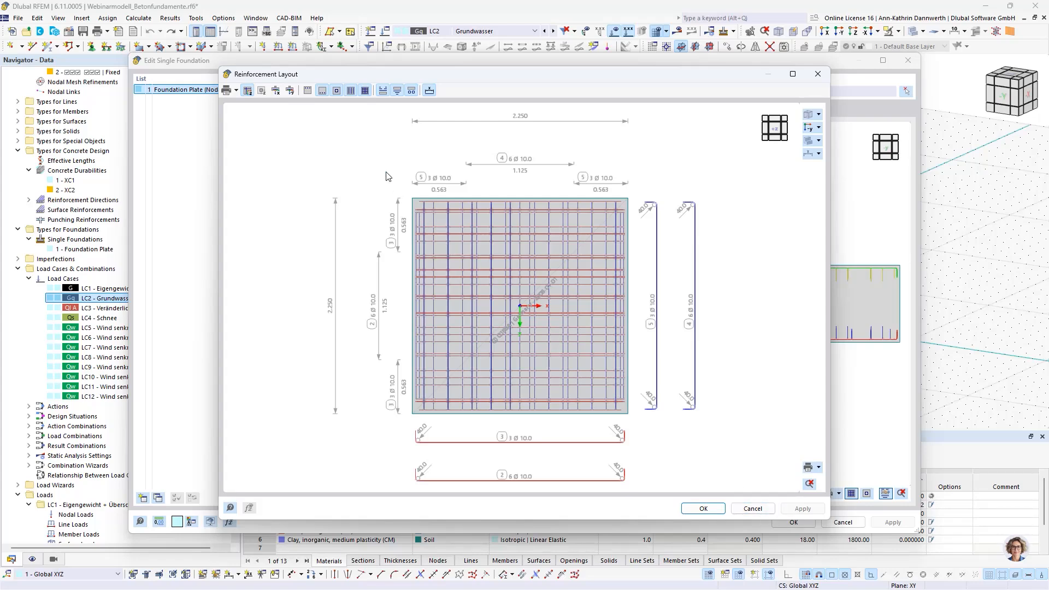
pyautogui.click(308, 91)
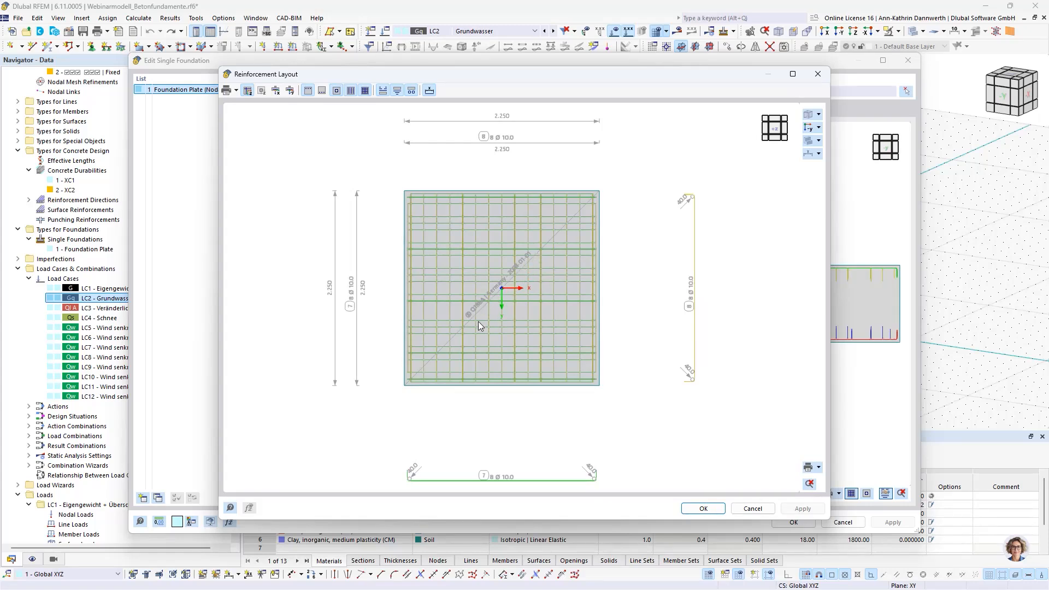
pyautogui.click(818, 468)
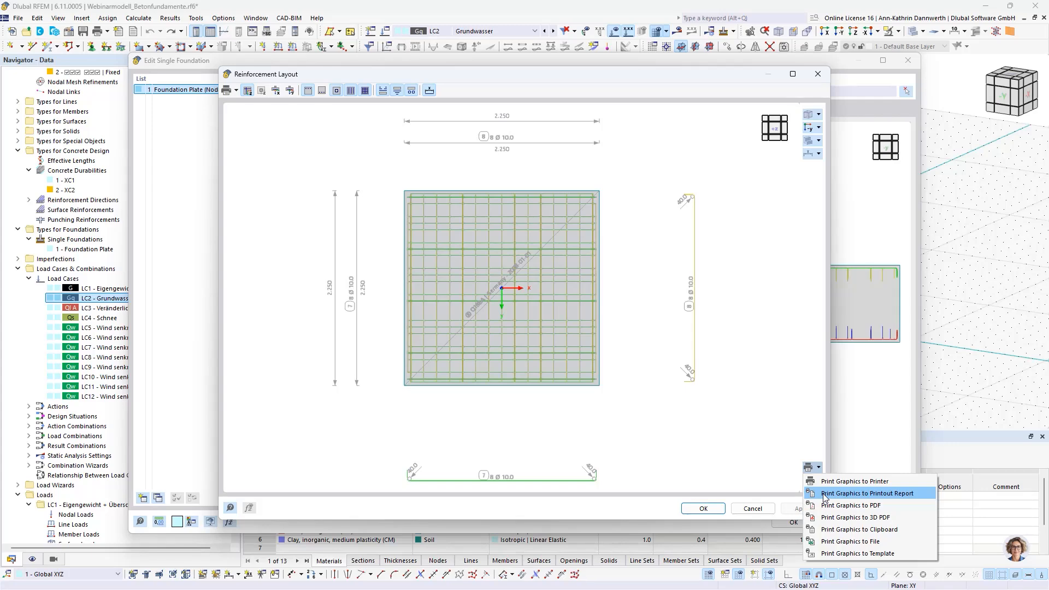
pyautogui.click(752, 509)
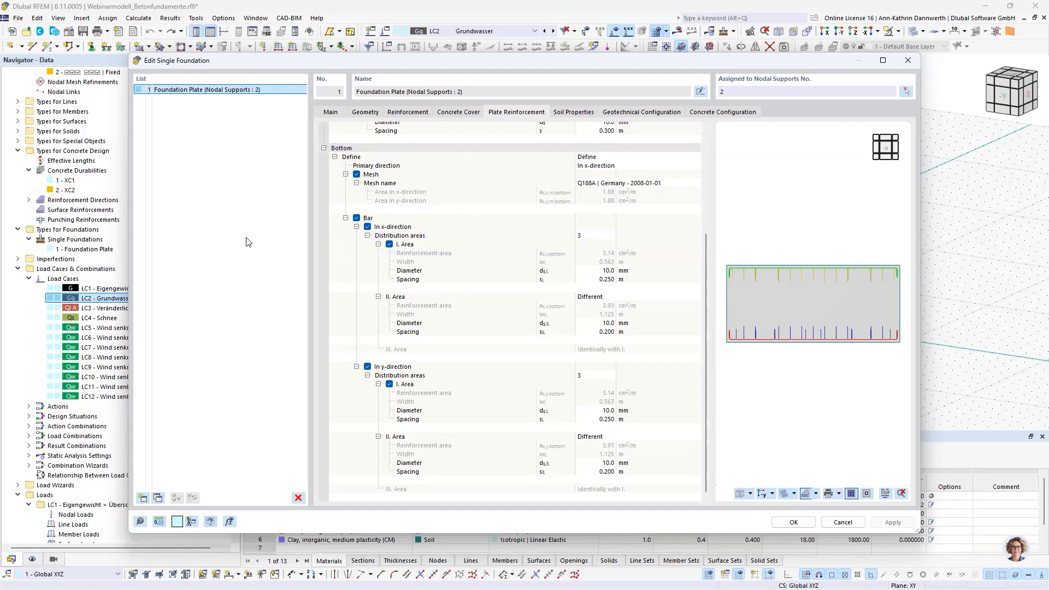
# Step: Create a second single foundation of type Bucket Foundation with Smooth Bucket Sides and display its geometry parameters
pyautogui.click(142, 497)
pyautogui.click(330, 113)
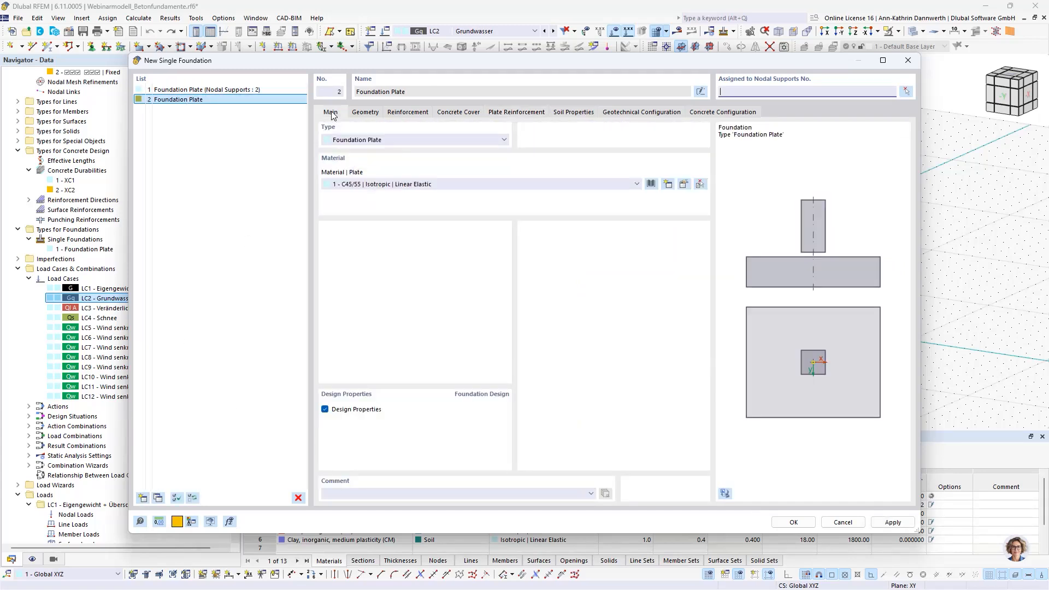
pyautogui.click(364, 139)
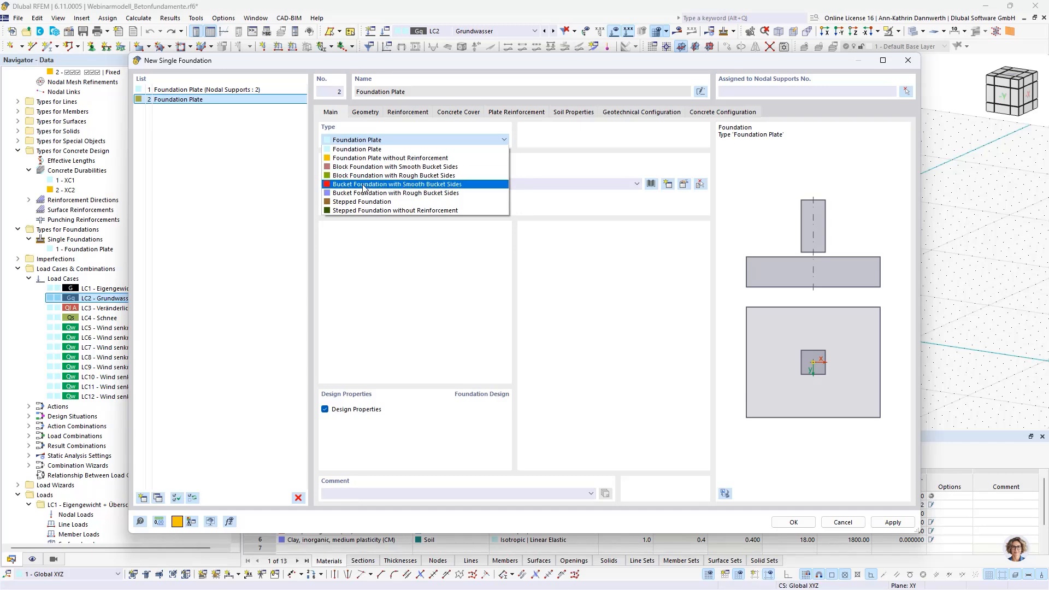
pyautogui.click(365, 185)
pyautogui.click(365, 112)
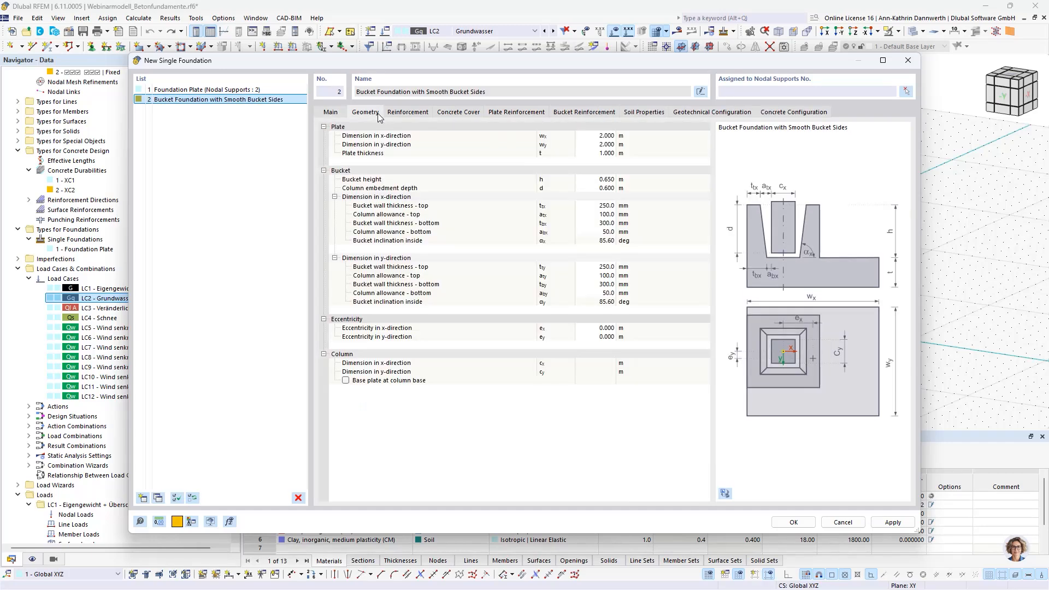
# Step: Assign the bucket foundation to nodal support 2 by picking the support in the model
pyautogui.click(905, 92)
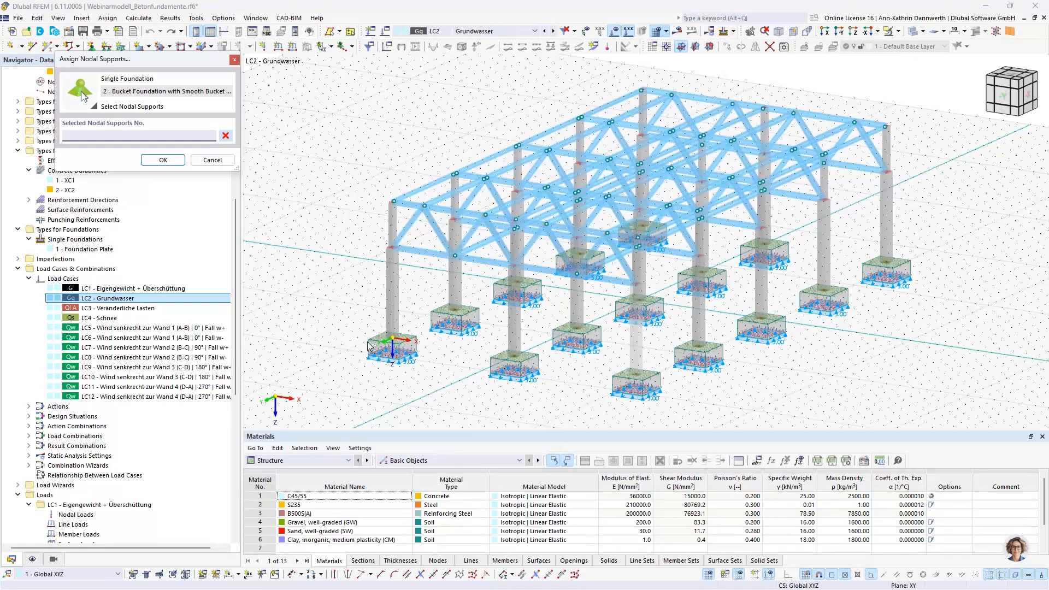
pyautogui.click(392, 339)
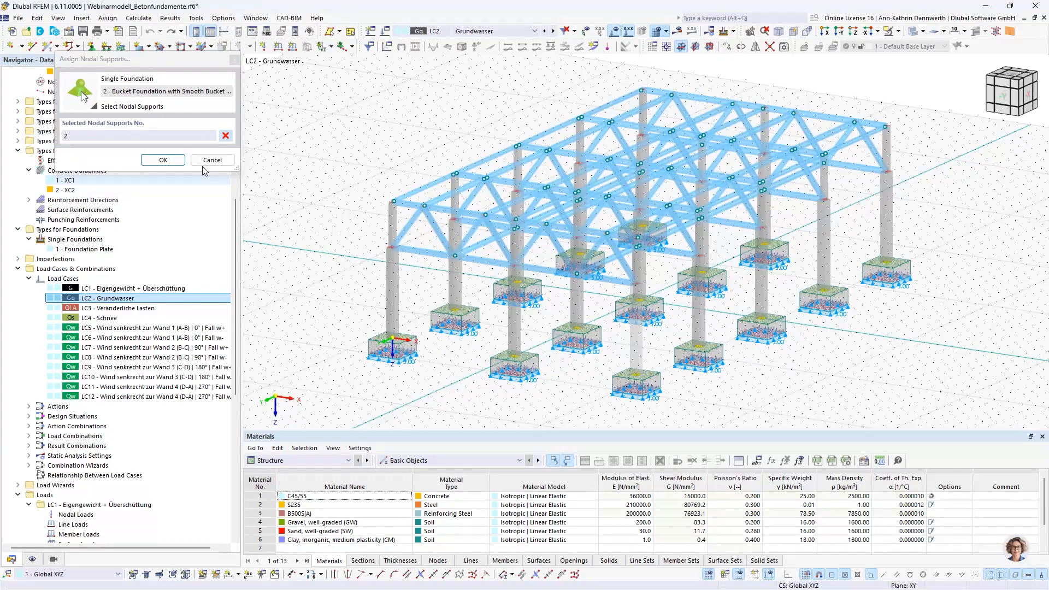
pyautogui.click(162, 160)
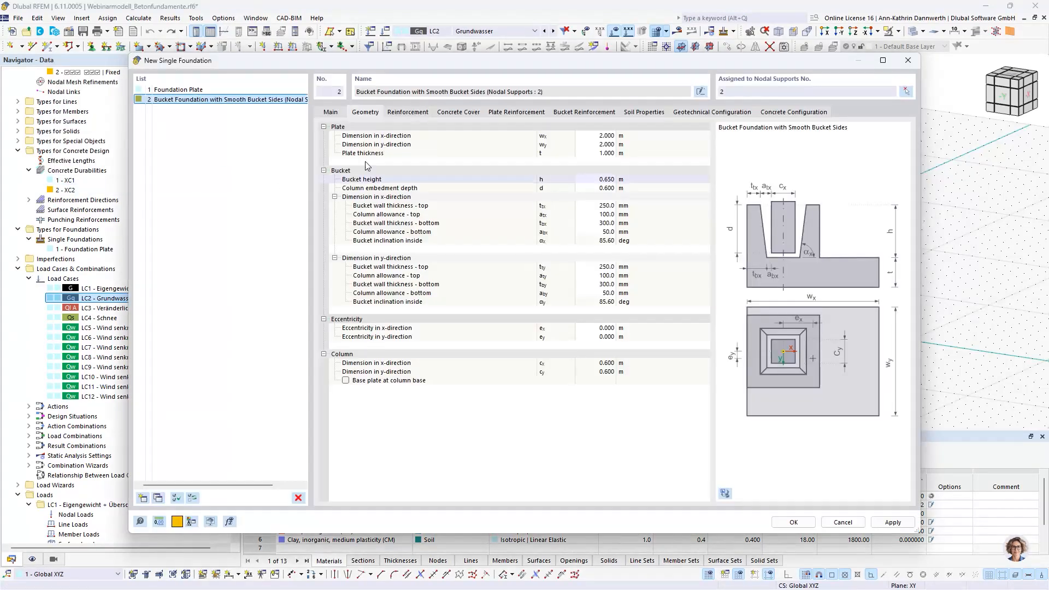
# Step: Review the bucket foundation's plate reinforcement and the horizontal and vertical stirrups of its bucket reinforcement
pyautogui.click(501, 112)
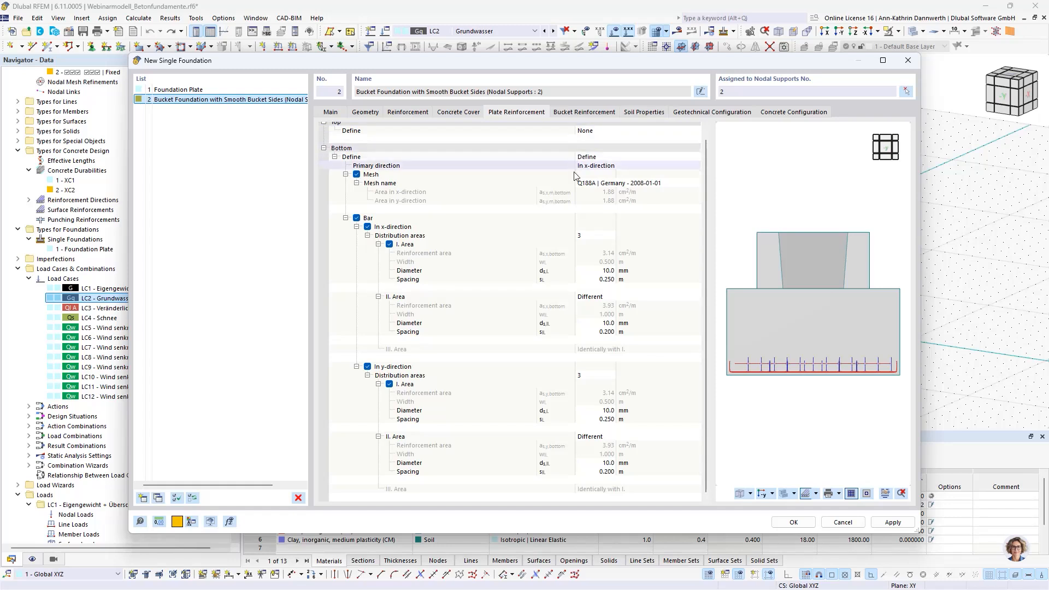
pyautogui.click(582, 114)
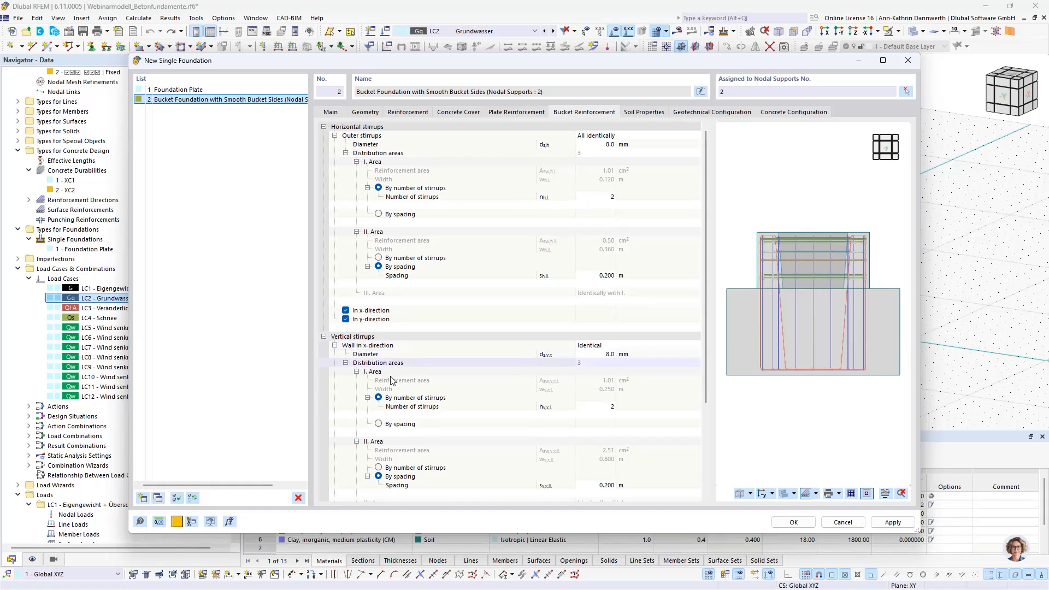
pyautogui.scroll(-5, 376, 437)
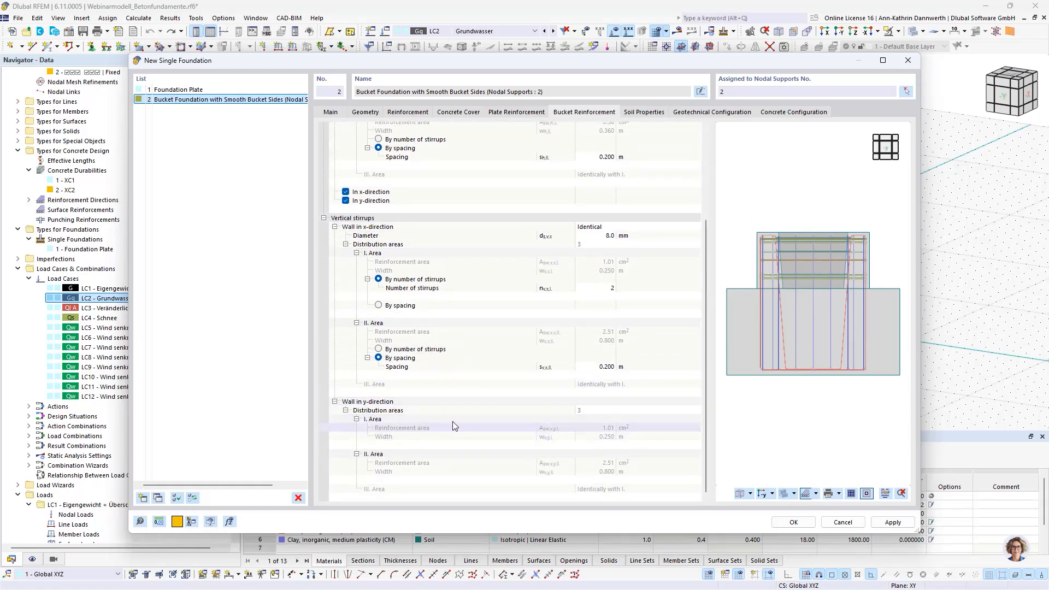
pyautogui.scroll(4, 452, 421)
pyautogui.scroll(3, 829, 444)
# Step: Examine the bucket foundation's reinforcement layout in plan, bucket stirrup and both vertical section views, and discard the new foundation
pyautogui.click(885, 494)
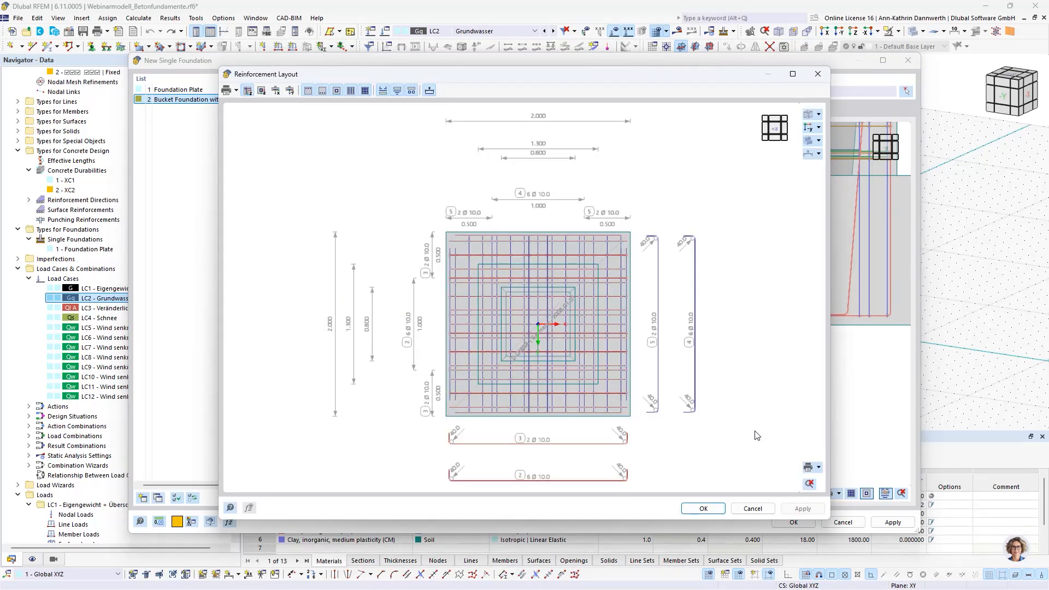
pyautogui.click(310, 91)
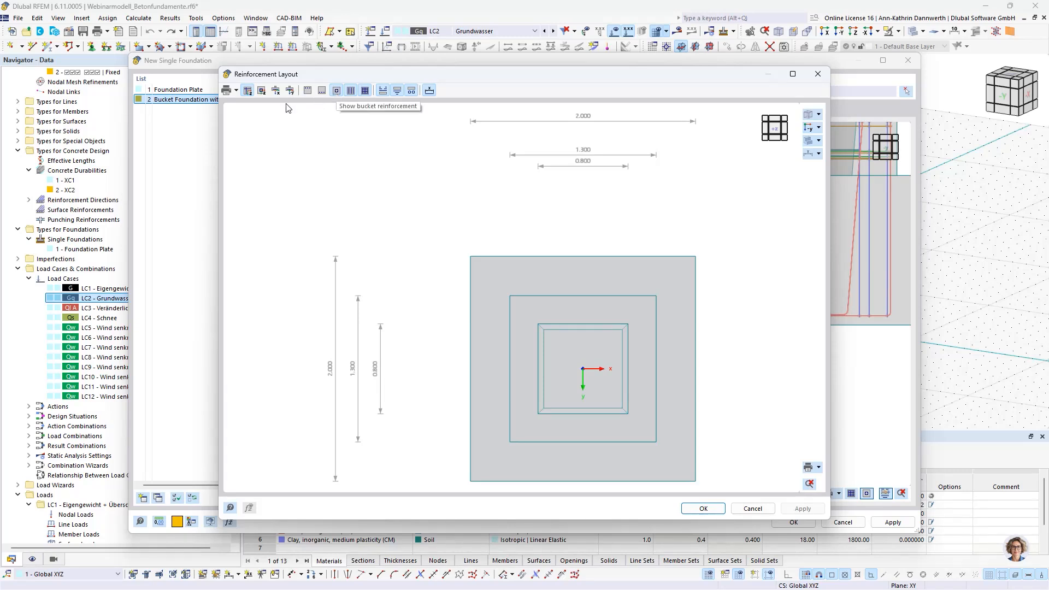
pyautogui.click(261, 90)
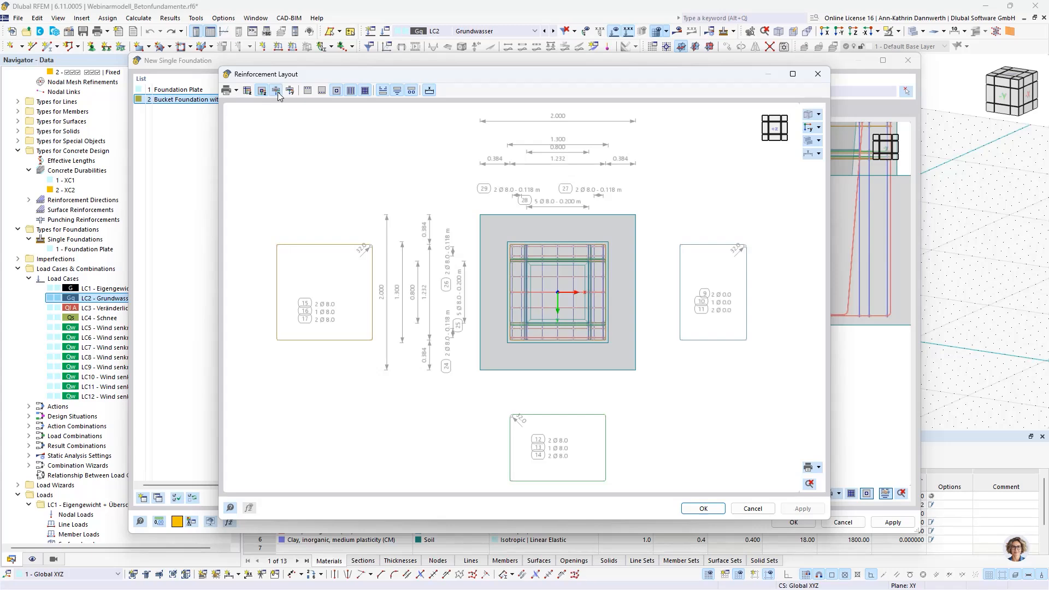
pyautogui.click(277, 91)
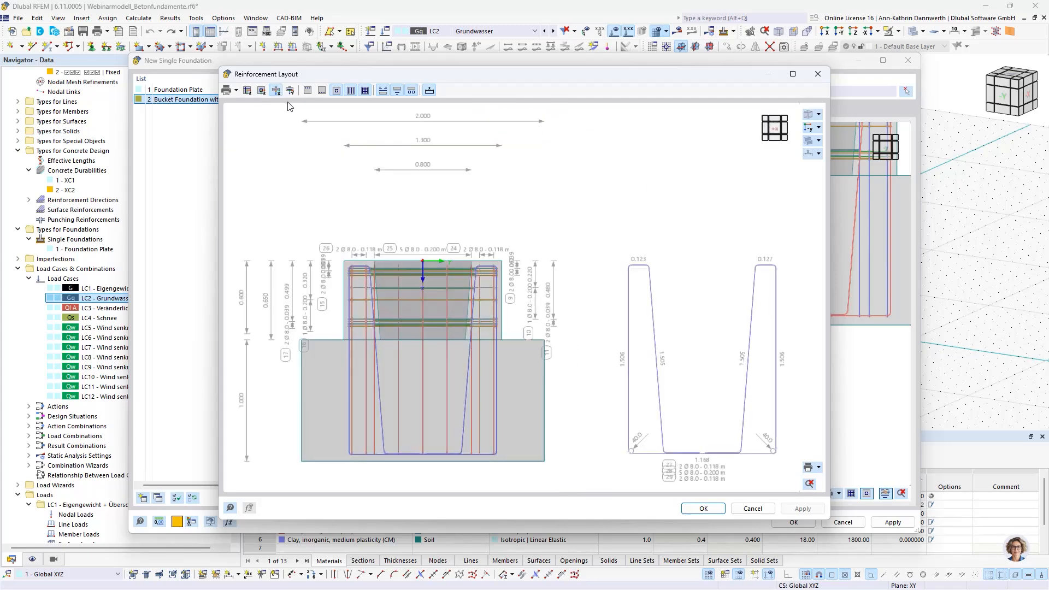
pyautogui.click(292, 92)
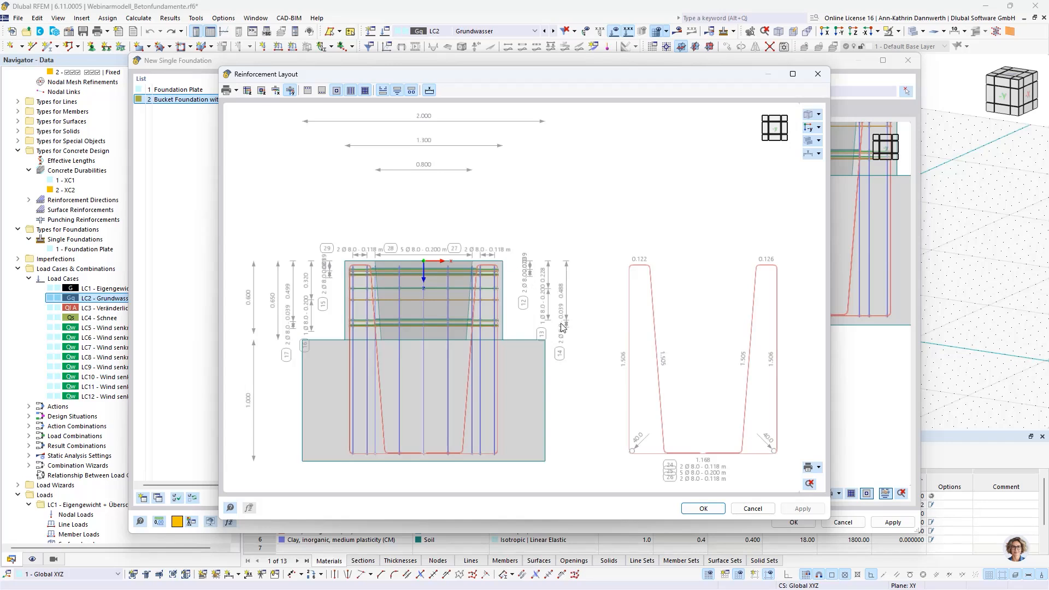
pyautogui.click(720, 509)
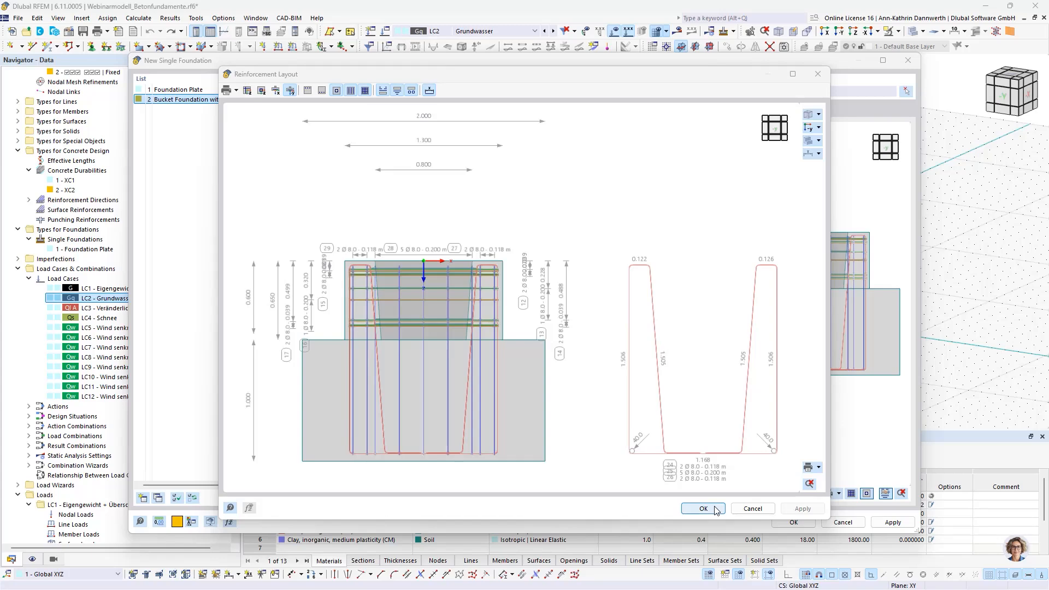
pyautogui.click(715, 508)
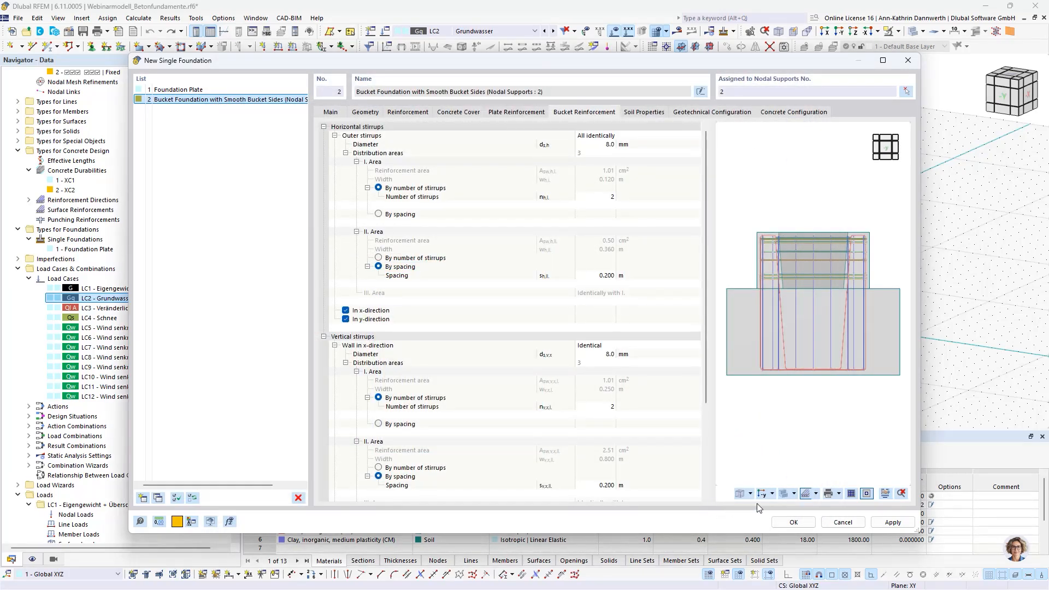
pyautogui.click(842, 522)
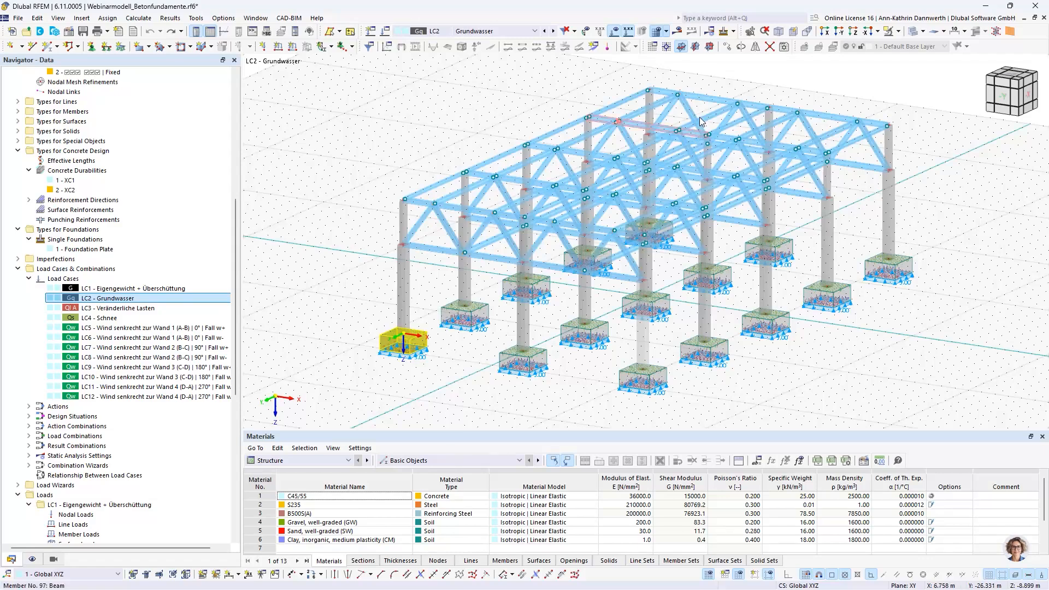
# Step: Show the calculated results and examine the errors and warnings in the Concrete Foundations overview table
pyautogui.click(677, 38)
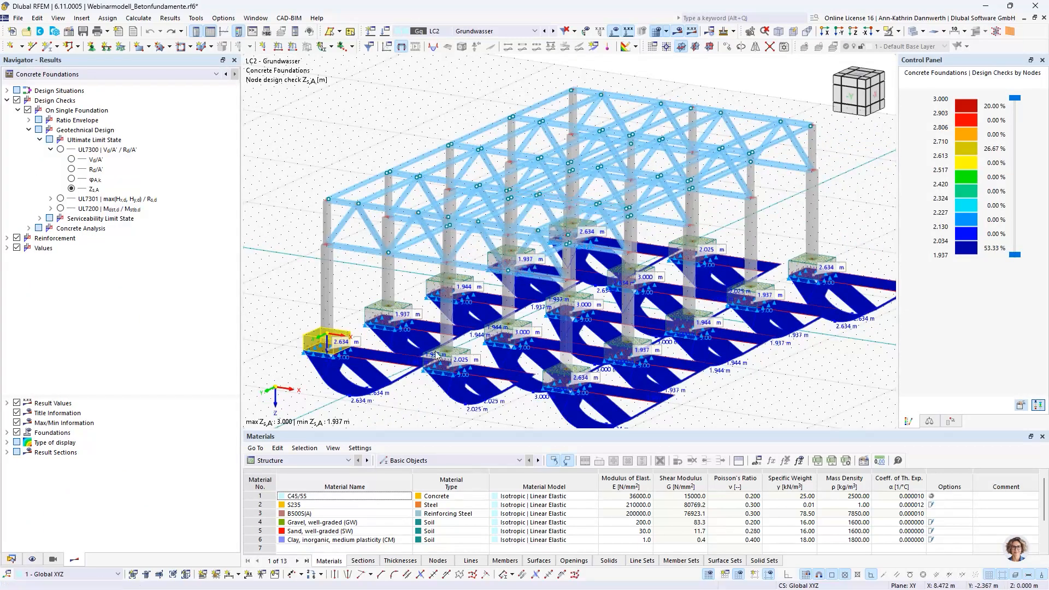
pyautogui.click(298, 460)
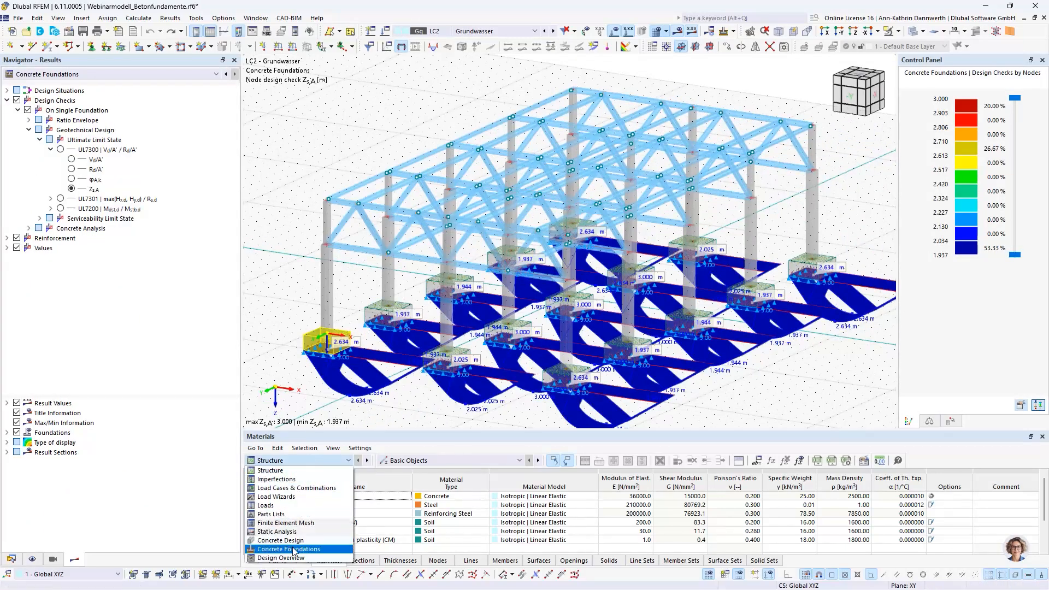
pyautogui.click(290, 549)
pyautogui.click(416, 461)
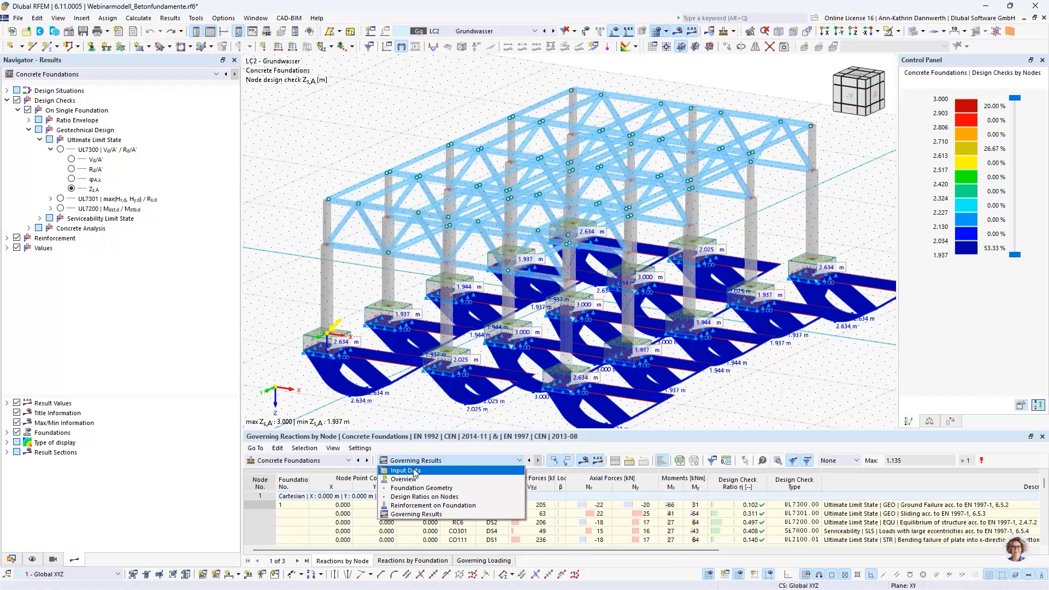
pyautogui.click(412, 479)
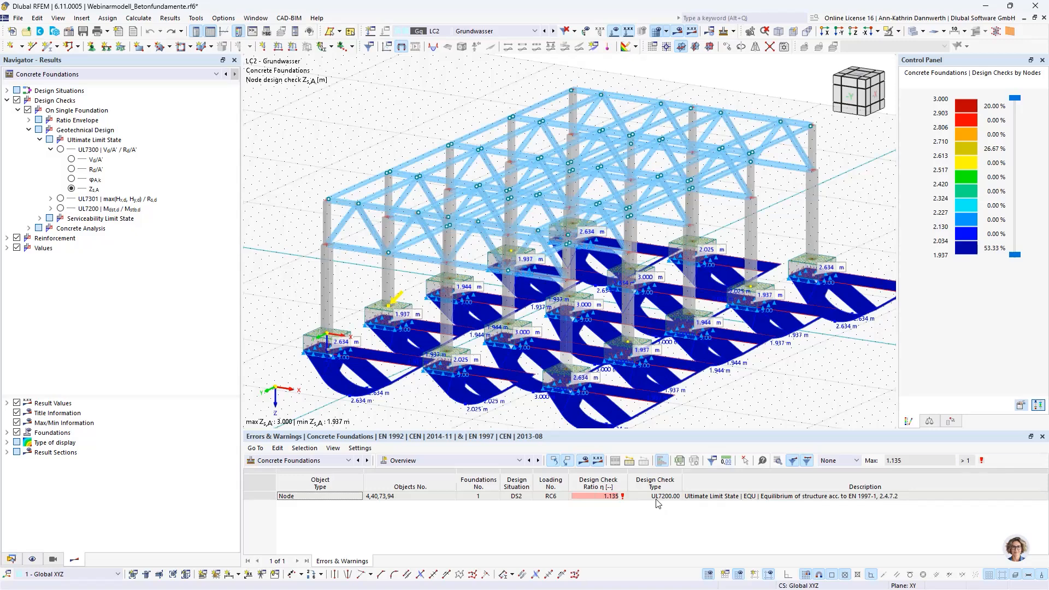
pyautogui.click(473, 493)
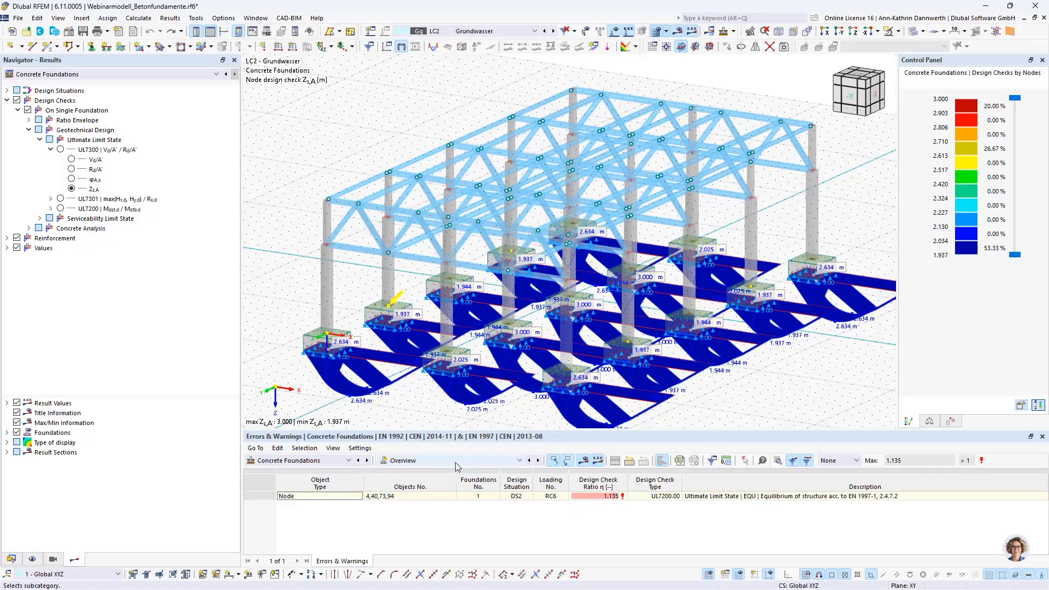
# Step: Display the foundations' Governing Results by node, enlarge the table area and fit the column widths to their contents
pyautogui.click(456, 463)
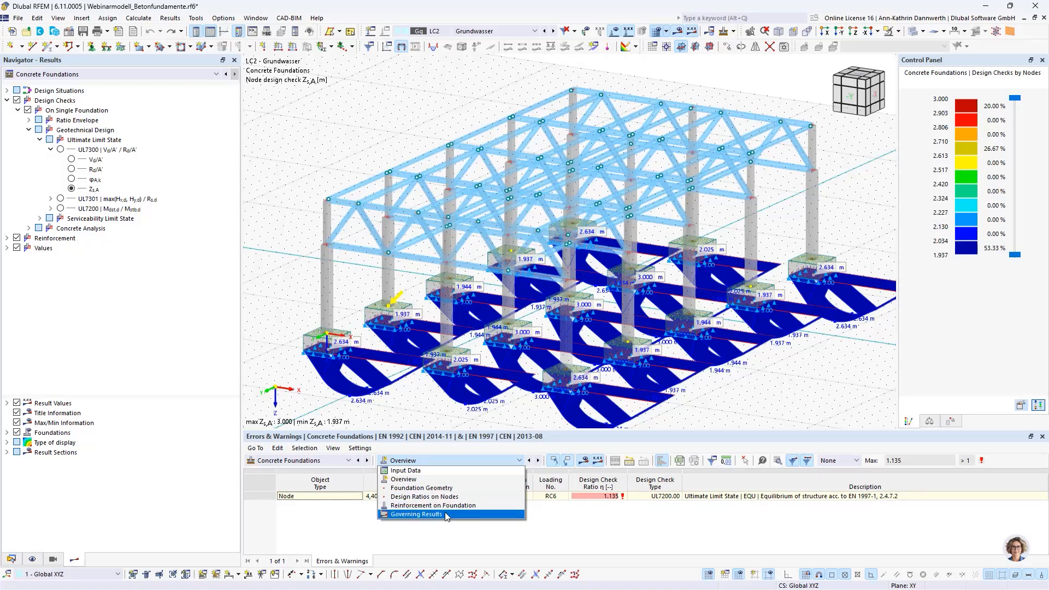
pyautogui.click(446, 515)
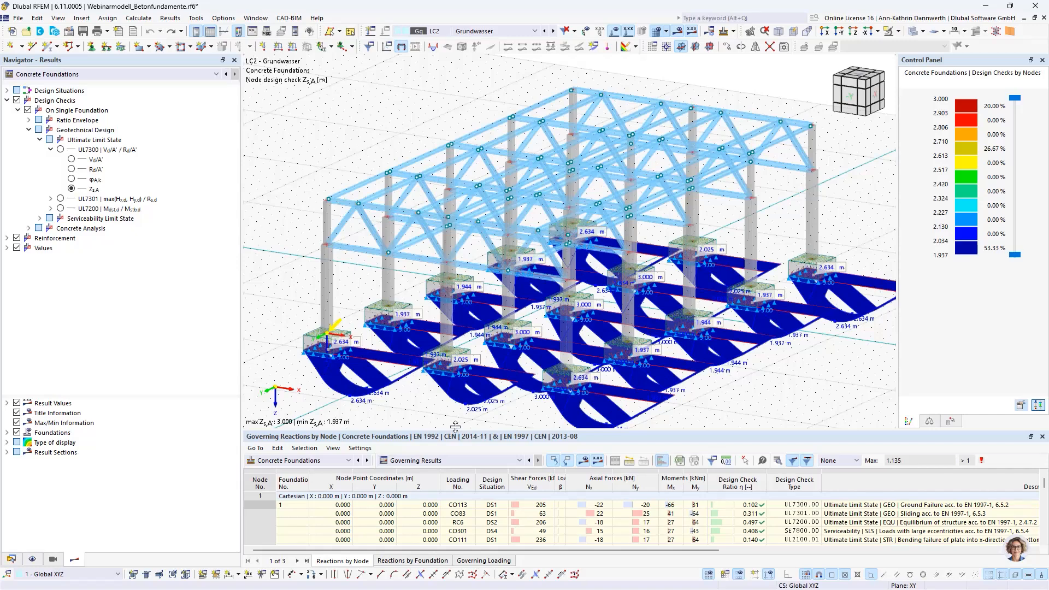
pyautogui.moveTo(455, 429); pyautogui.dragTo(460, 369)
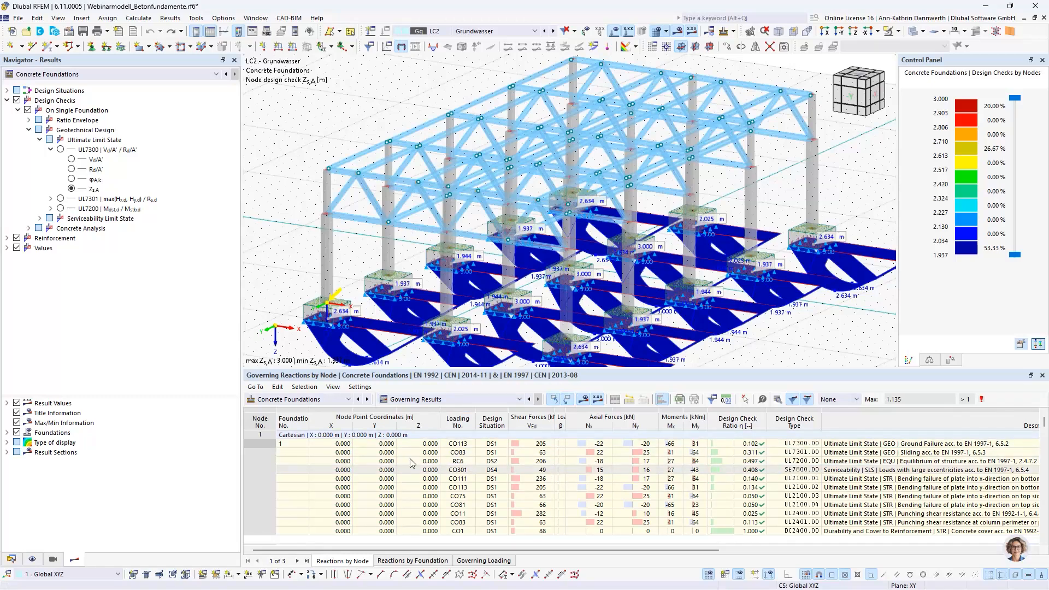
pyautogui.doubleClick(352, 425)
pyautogui.doubleClick(375, 425)
pyautogui.doubleClick(397, 425)
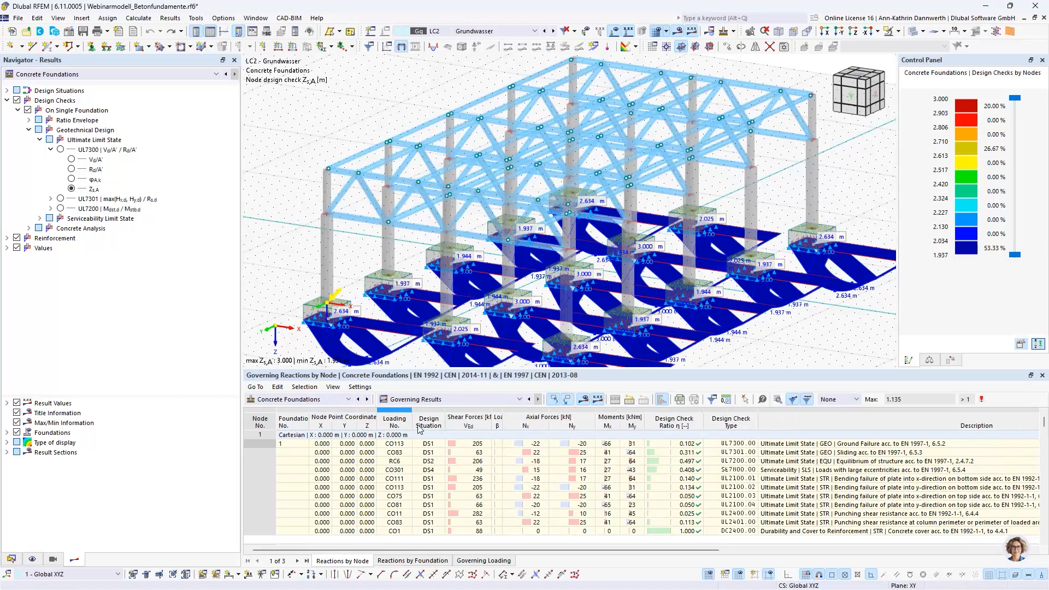
pyautogui.doubleClick(445, 424)
pyautogui.doubleClick(490, 423)
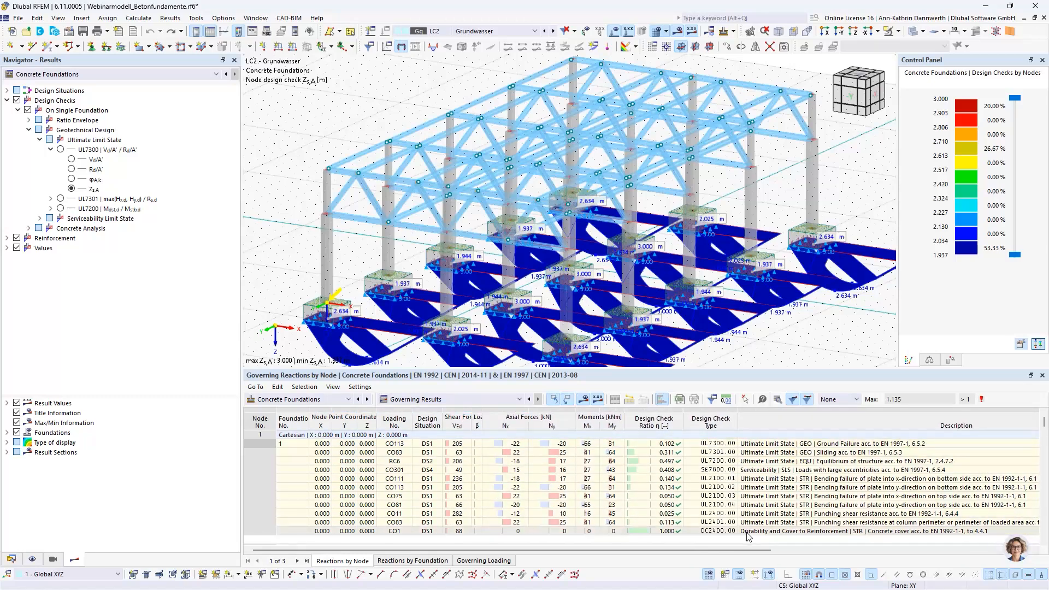
pyautogui.doubleClick(738, 425)
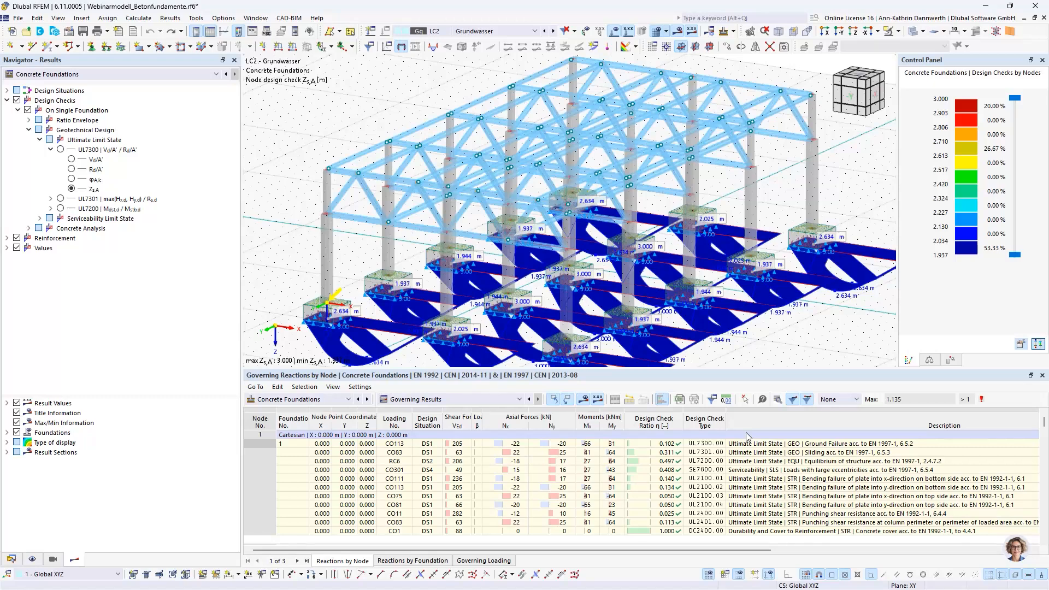
# Step: Open the design check details of node 1's ground failure check UL7300 and review its calculation formulas
pyautogui.click(816, 445)
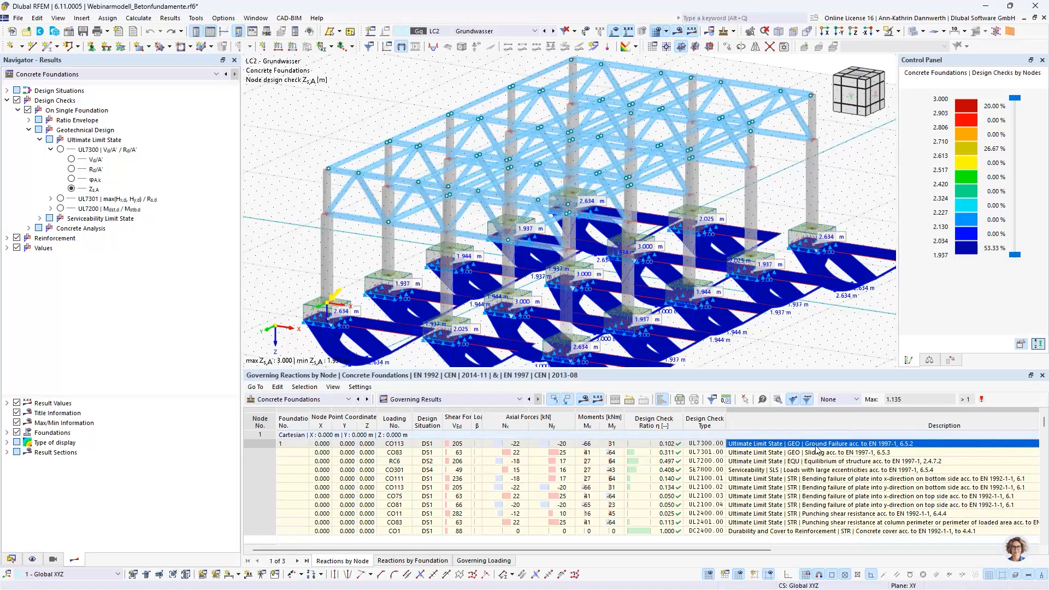
pyautogui.doubleClick(816, 449)
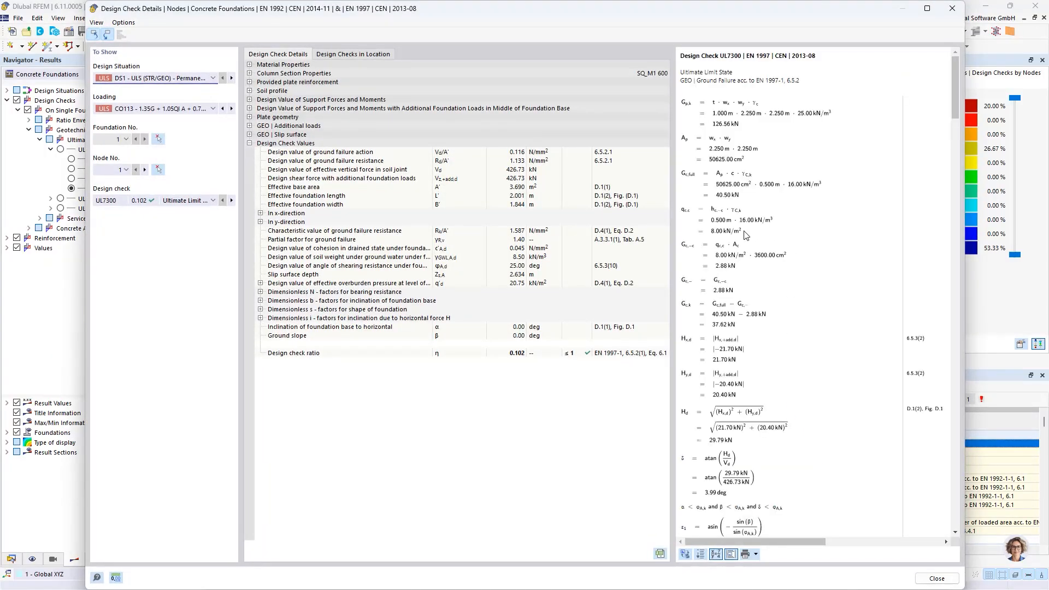
pyautogui.scroll(-6, 726, 323)
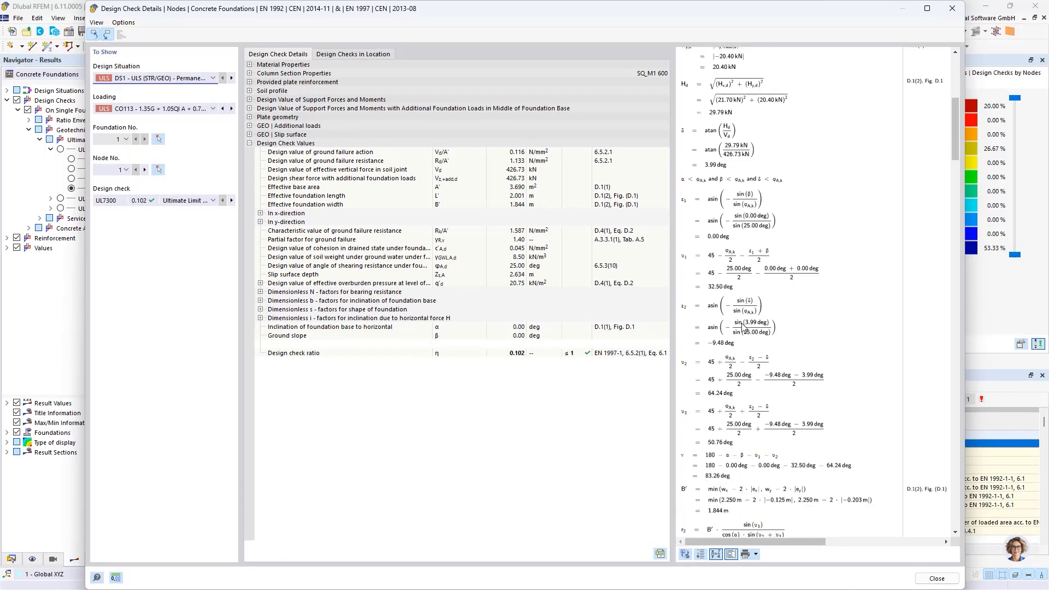
pyautogui.scroll(-10, 743, 326)
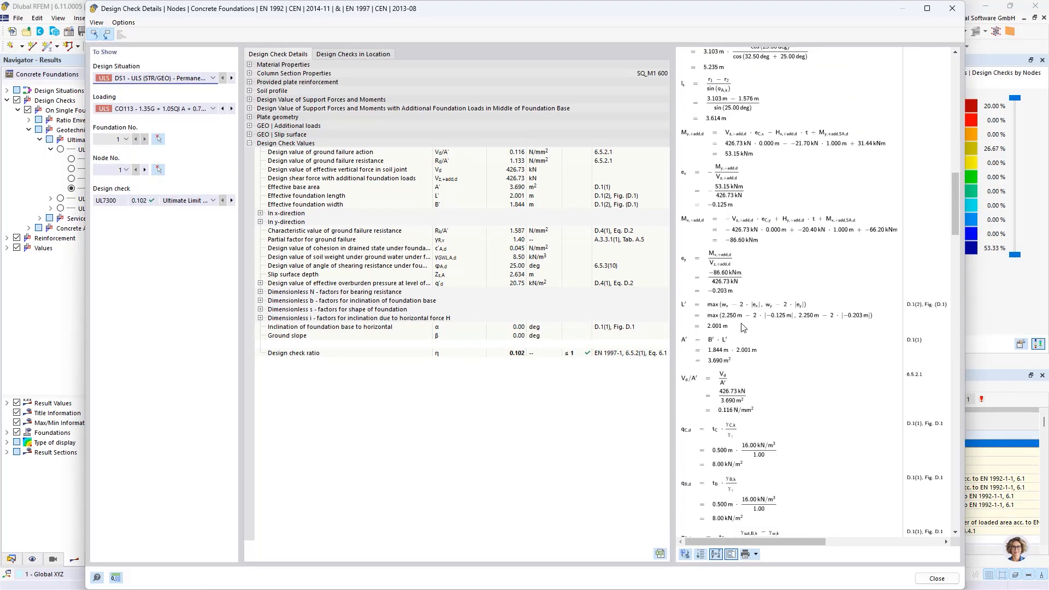
pyautogui.scroll(-1, 743, 327)
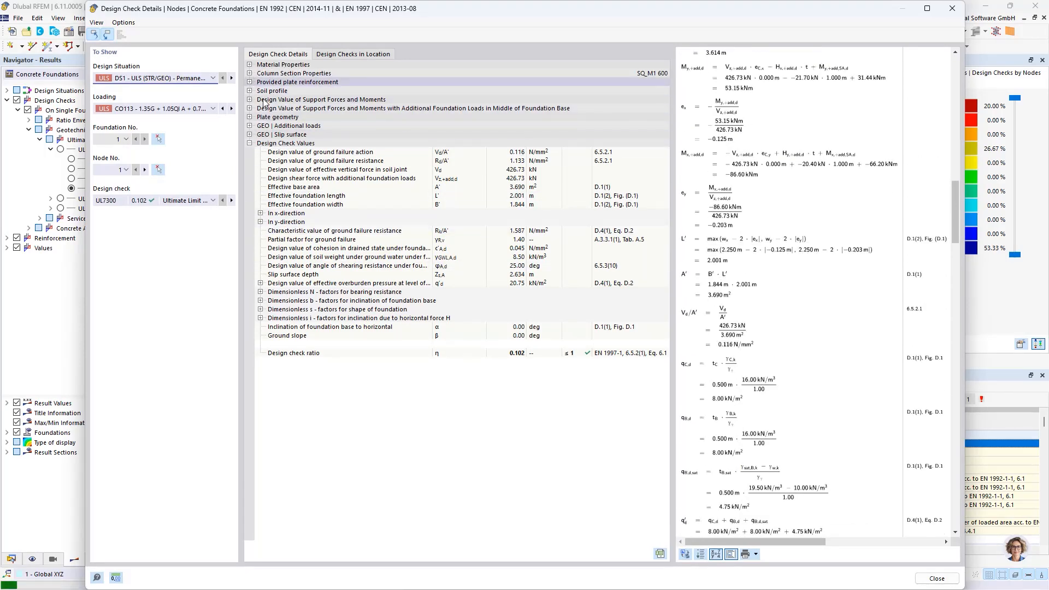
# Step: Review the column section properties, support forces with and without additional foundation loads, and design check values, and close the details
pyautogui.click(249, 74)
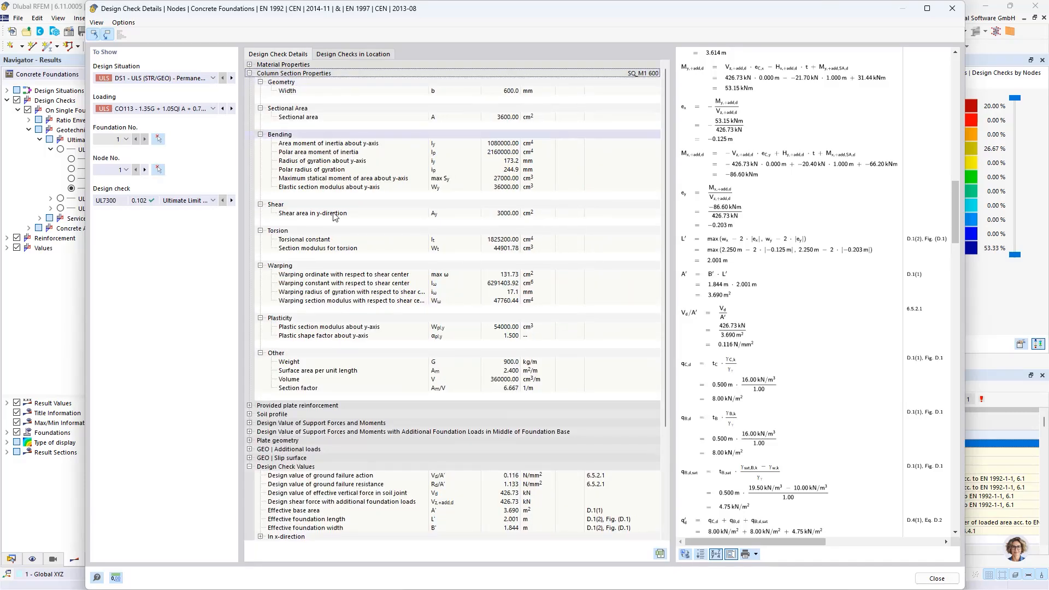
pyautogui.click(249, 423)
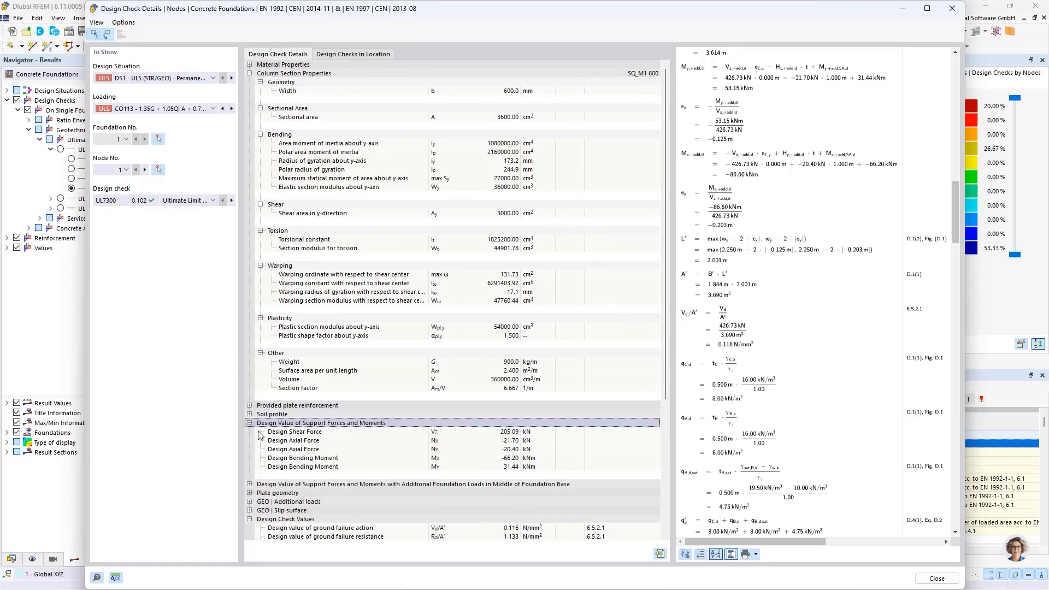
pyautogui.click(249, 484)
pyautogui.scroll(-3, 397, 402)
pyautogui.scroll(-4, 404, 388)
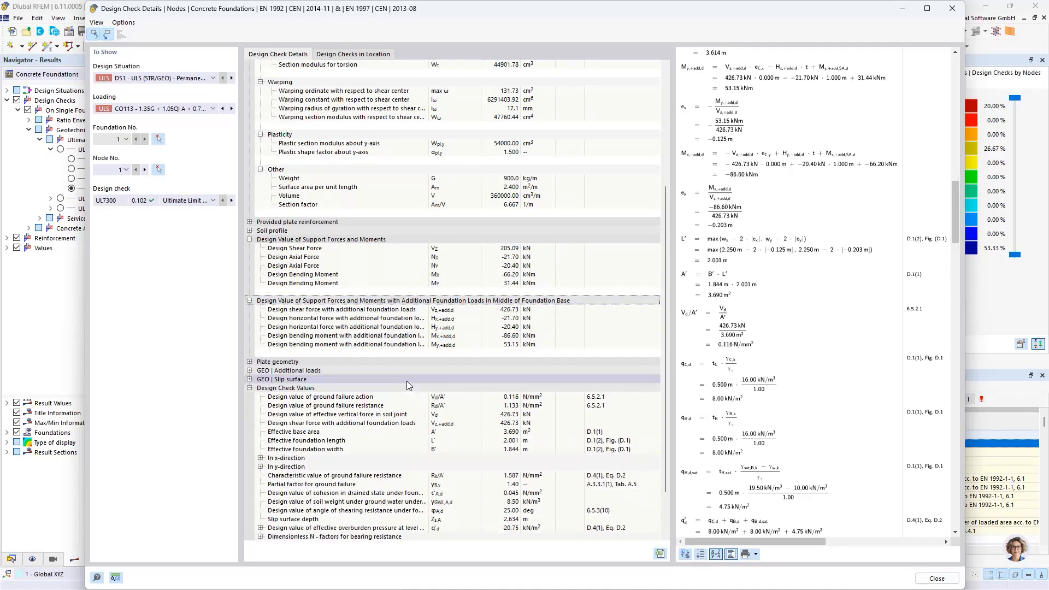
pyautogui.scroll(-2, 420, 324)
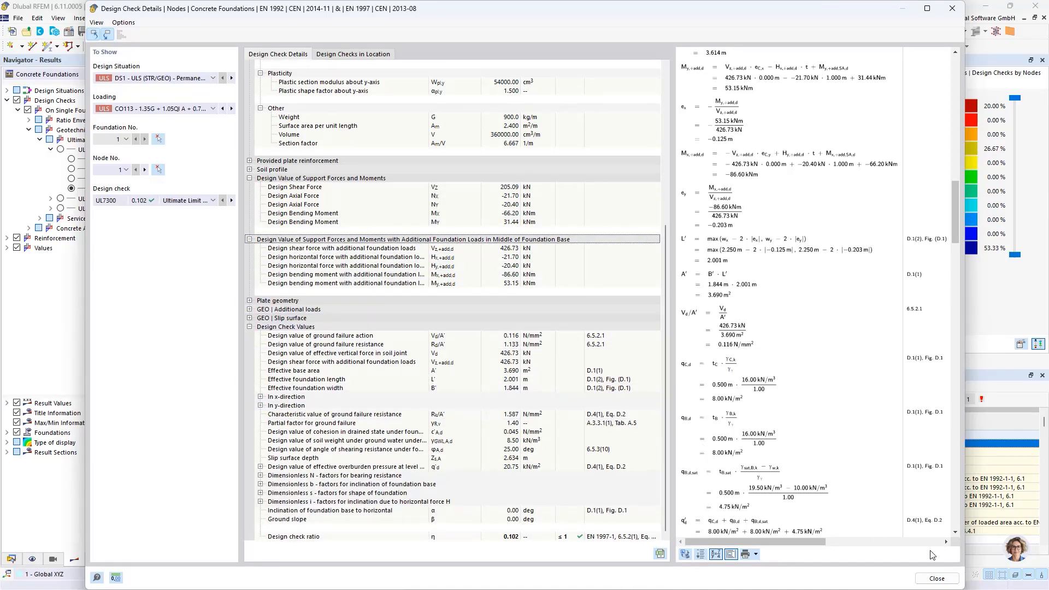
pyautogui.click(936, 578)
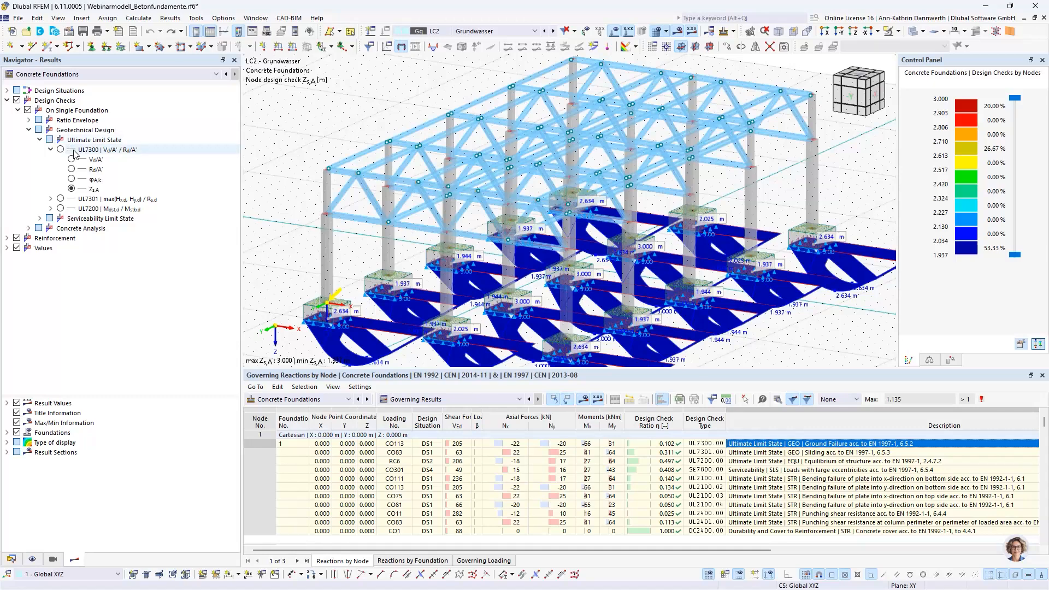
# Step: Show the UL7300 ratio, Vd/A', Rd/A' and φA,k results on the foundations in turn, with the loads hidden
pyautogui.click(60, 150)
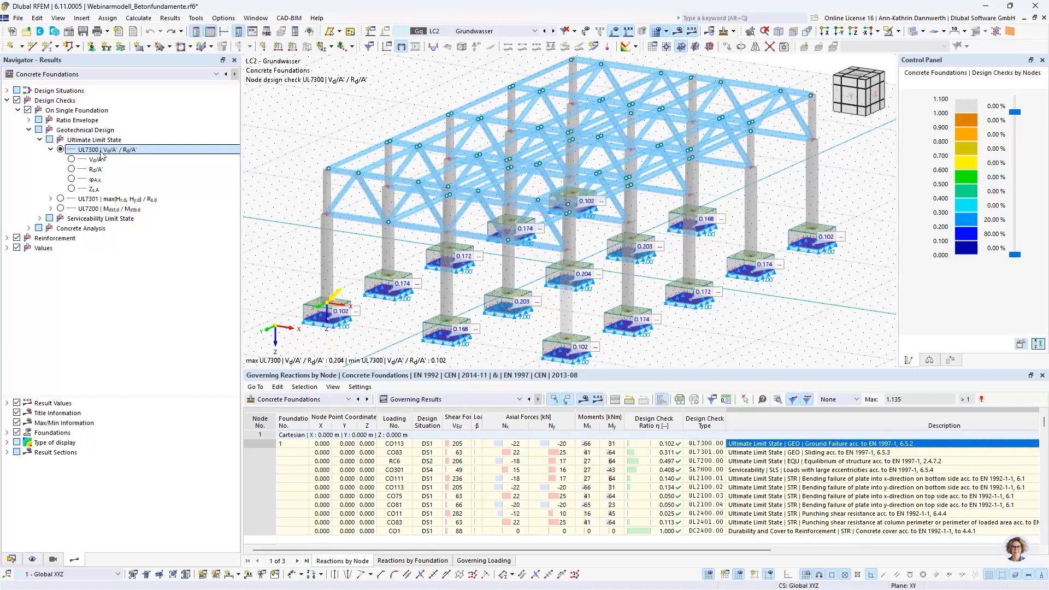
pyautogui.click(72, 161)
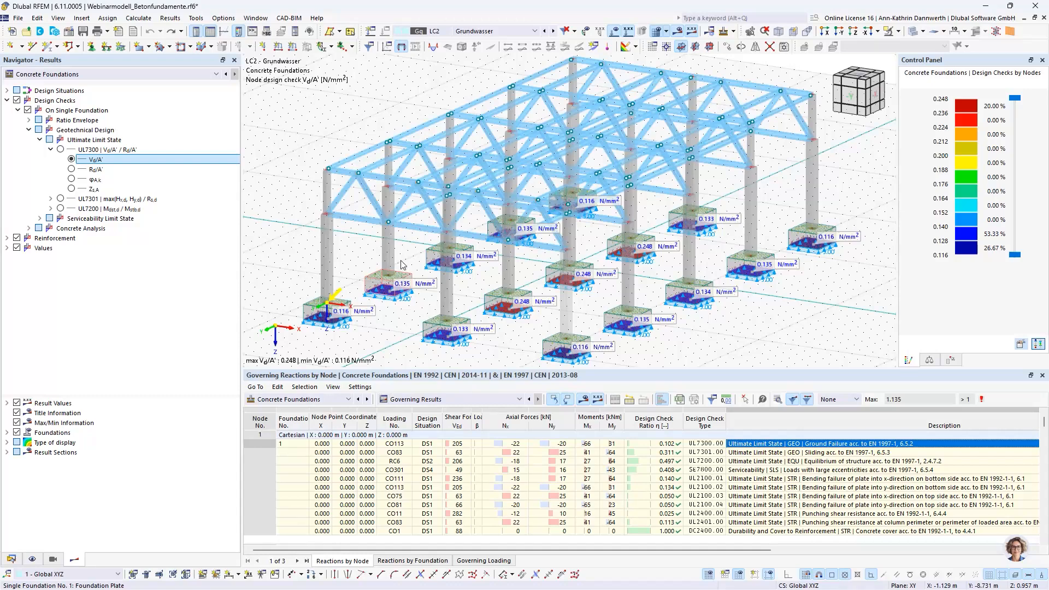
pyautogui.click(614, 30)
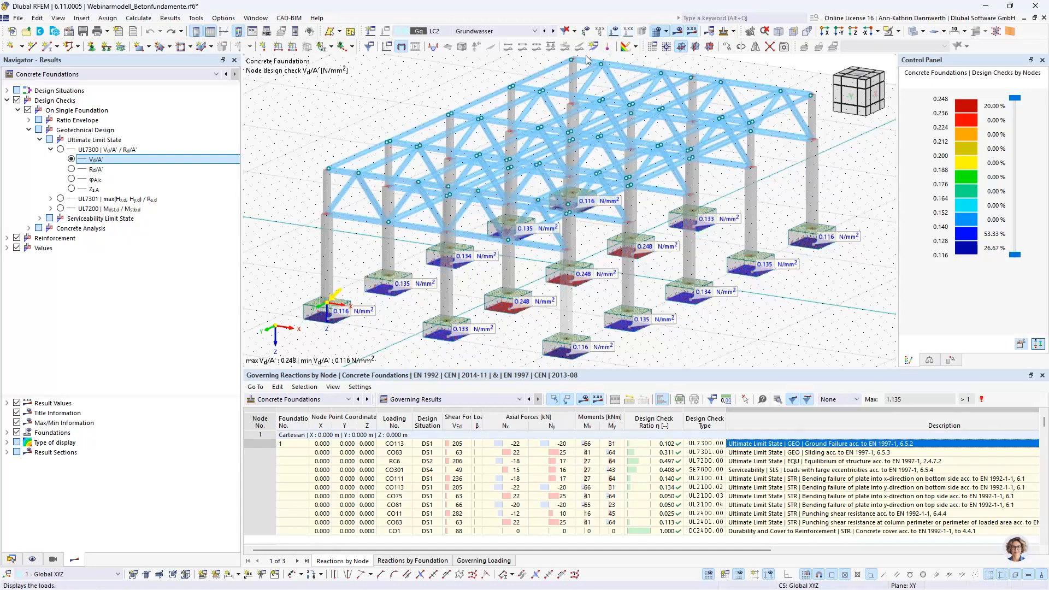
pyautogui.click(72, 169)
pyautogui.click(72, 180)
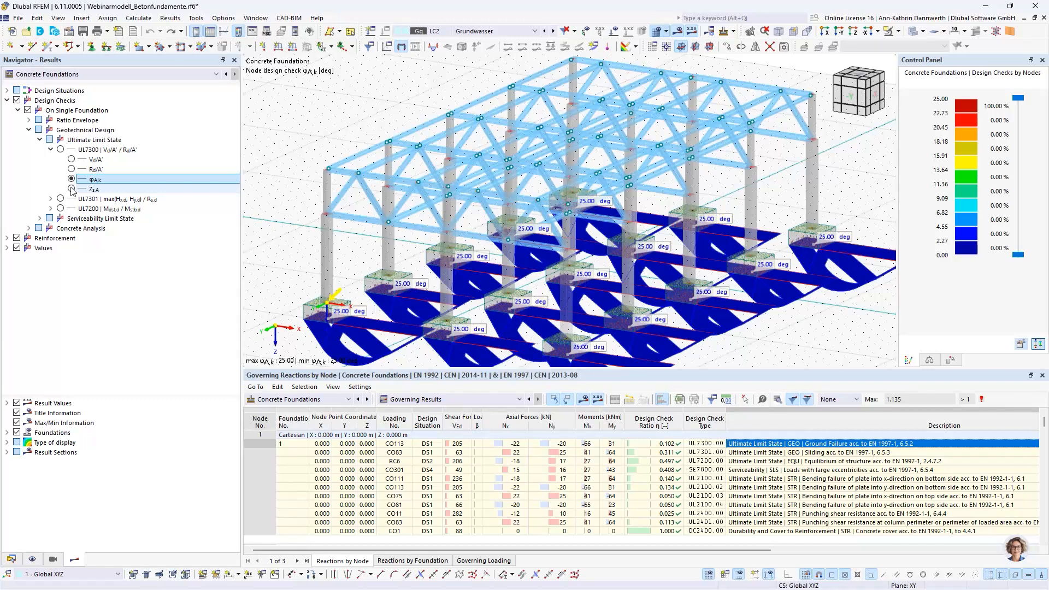
# Step: Show the UL7301 sliding ratio and the UL7200 Mdst,d/Mstb,d equilibrium ratio on the foundations, listing the partial results of both checks
pyautogui.click(60, 199)
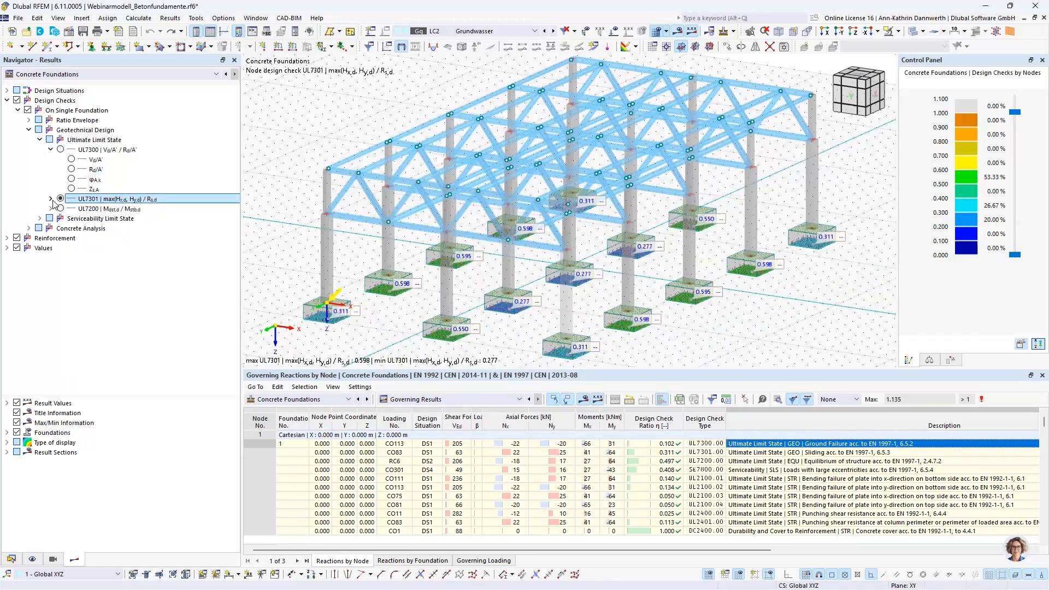
pyautogui.click(51, 199)
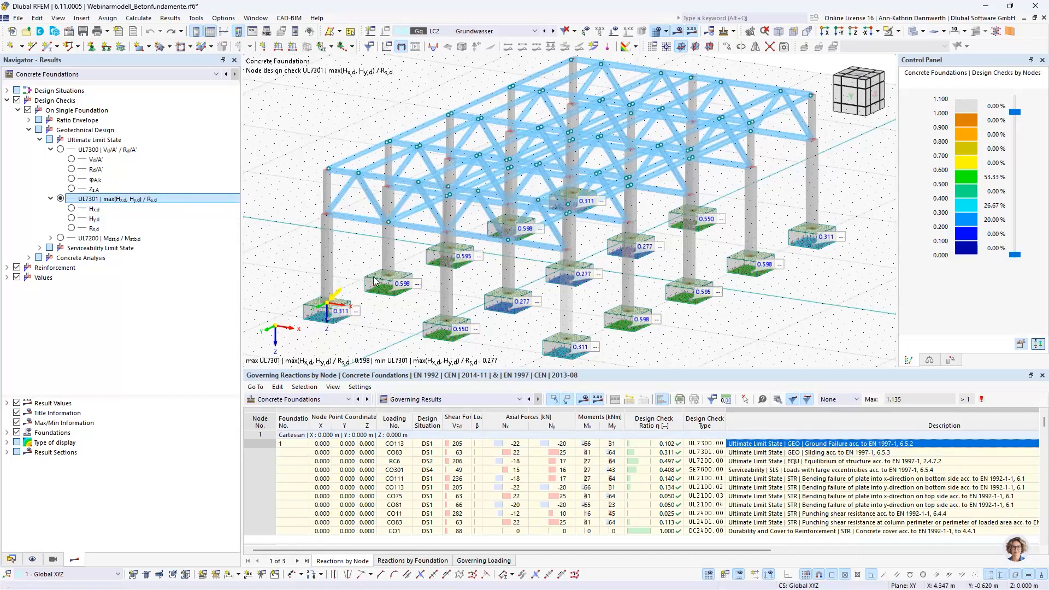
pyautogui.click(51, 239)
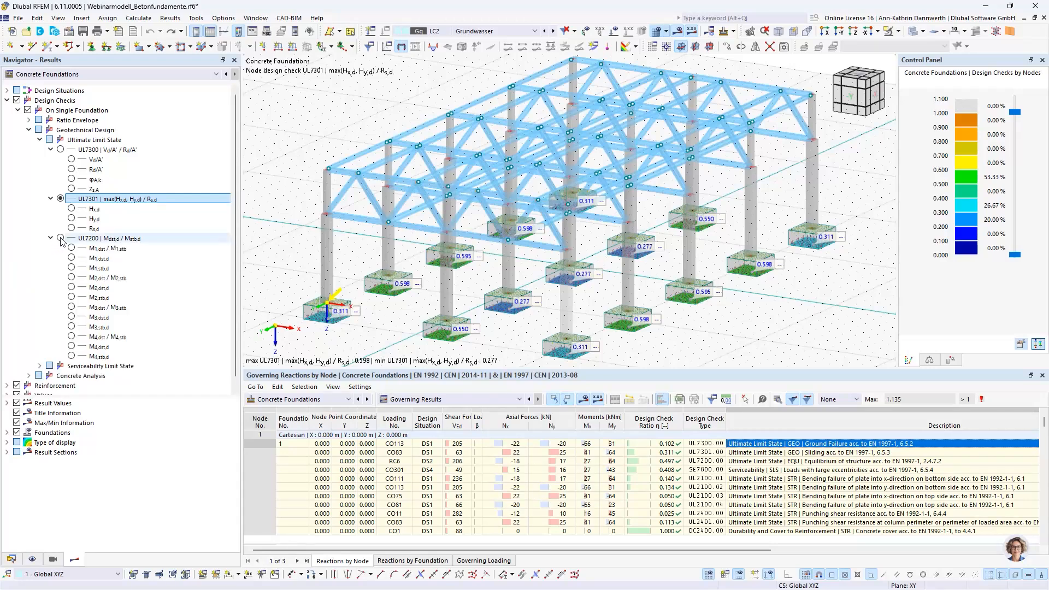
pyautogui.click(60, 239)
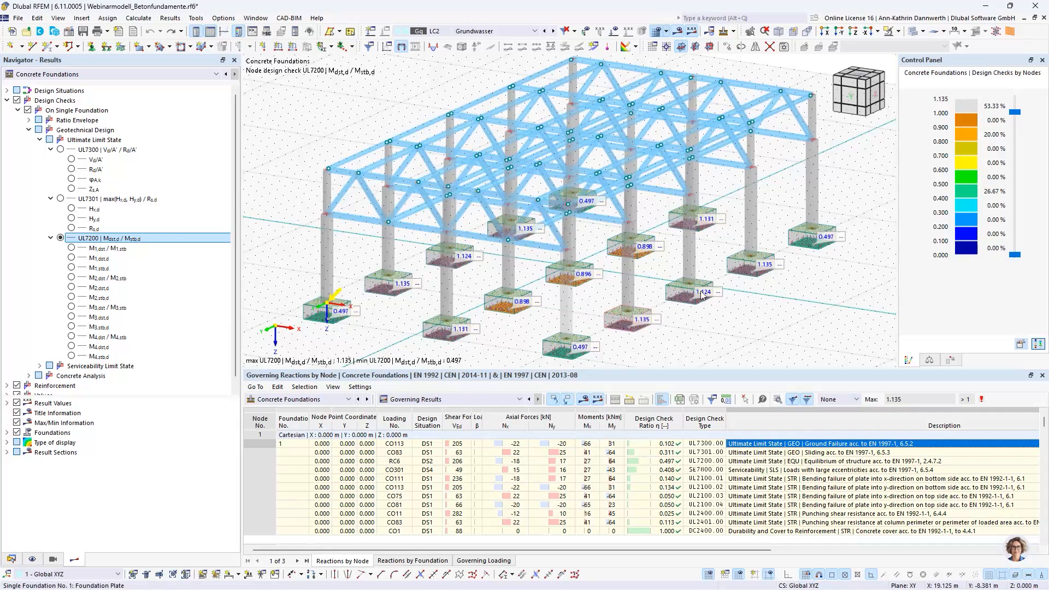
# Step: Show the M1, M2, M3 and M4 destabilizing-to-stabilizing moment ratios on the foundations in turn, and collapse the partial results of the ultimate limit state checks
pyautogui.click(71, 249)
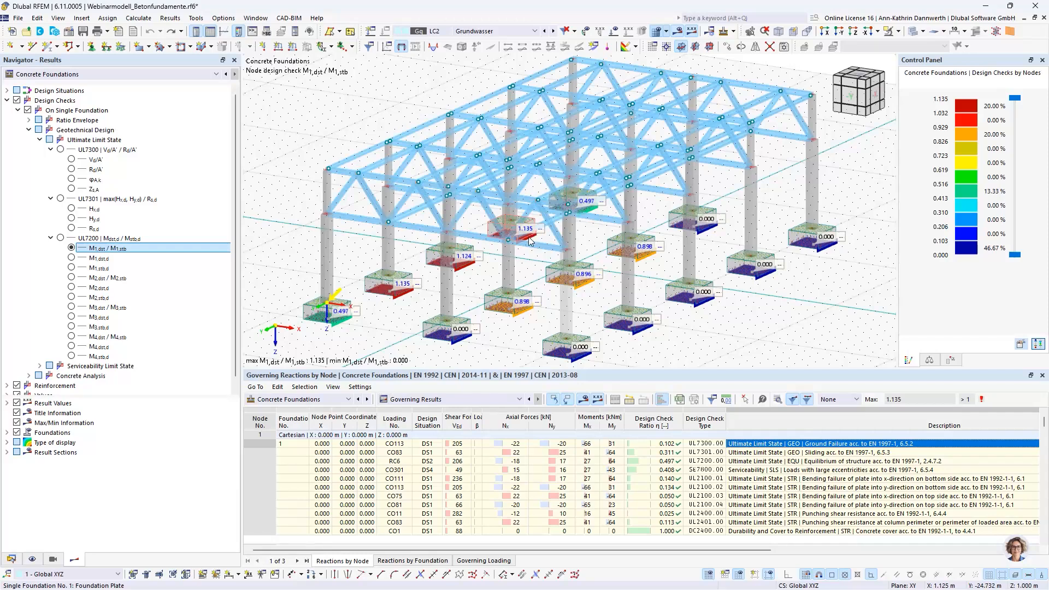
pyautogui.click(71, 278)
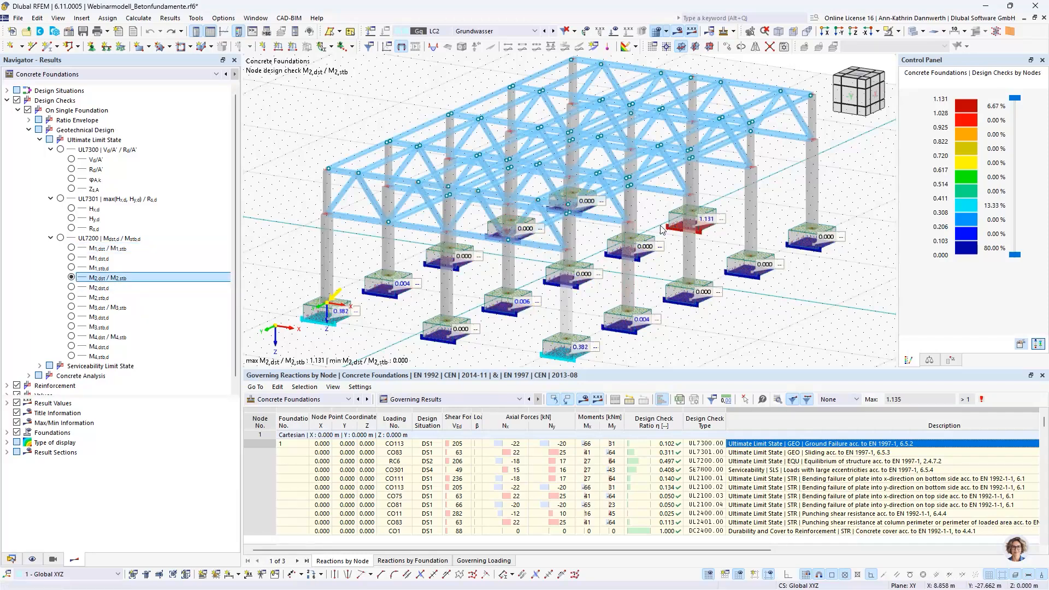
pyautogui.click(73, 307)
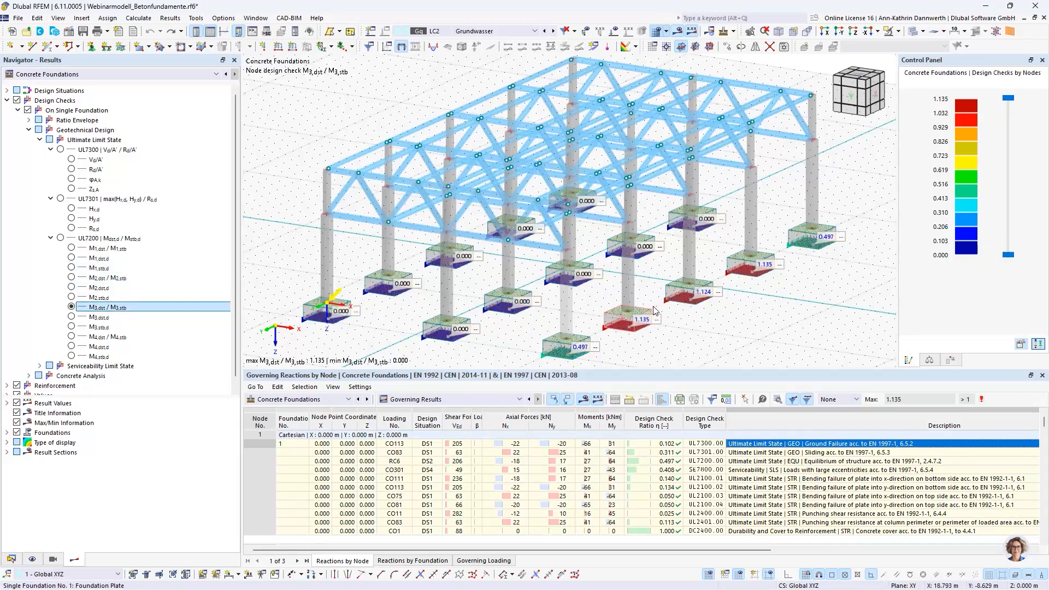
pyautogui.click(71, 337)
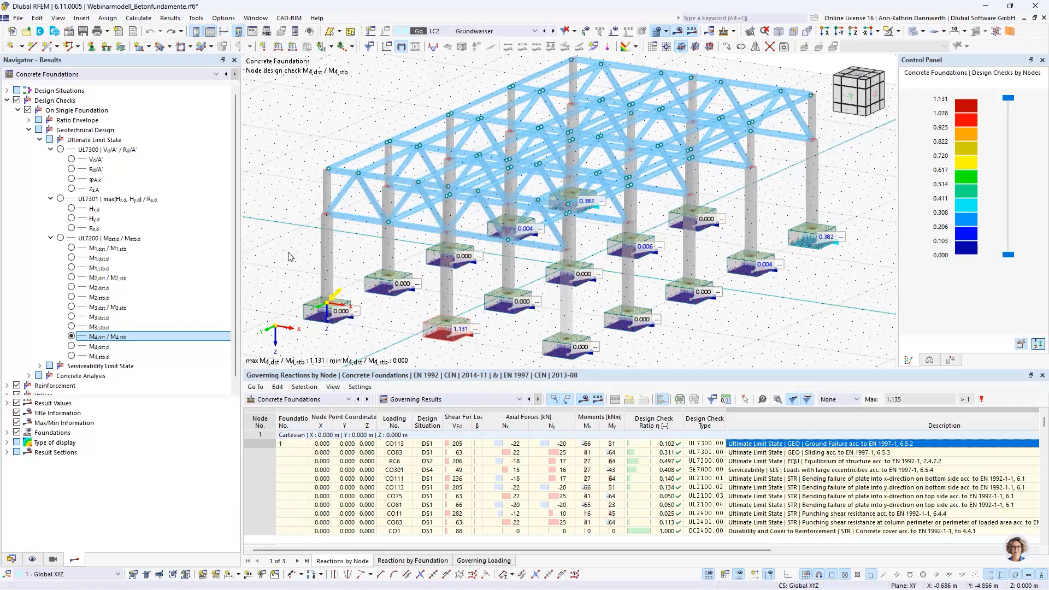
pyautogui.click(51, 149)
pyautogui.click(51, 159)
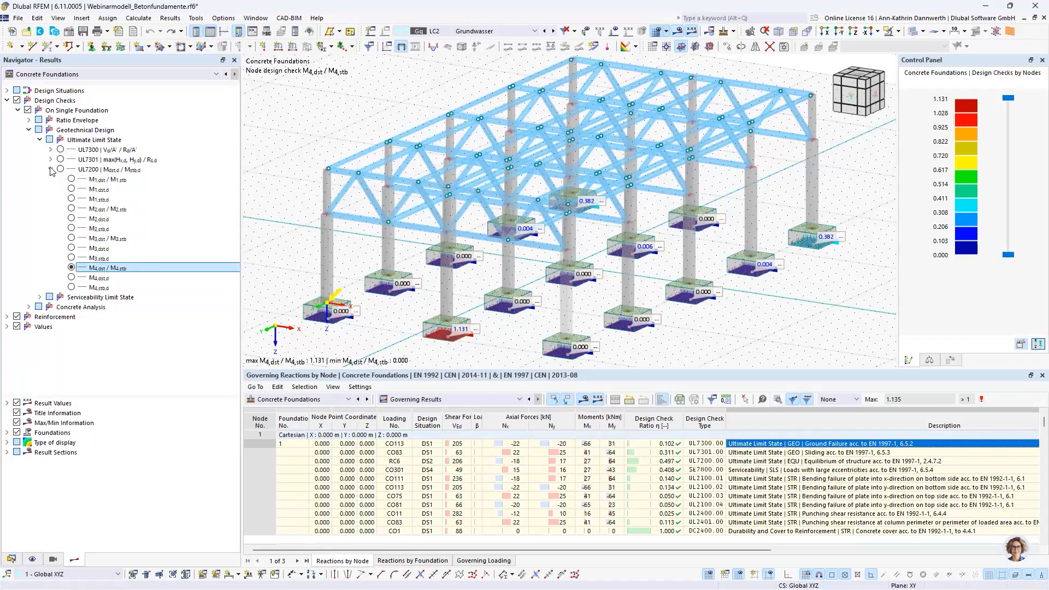
pyautogui.click(50, 170)
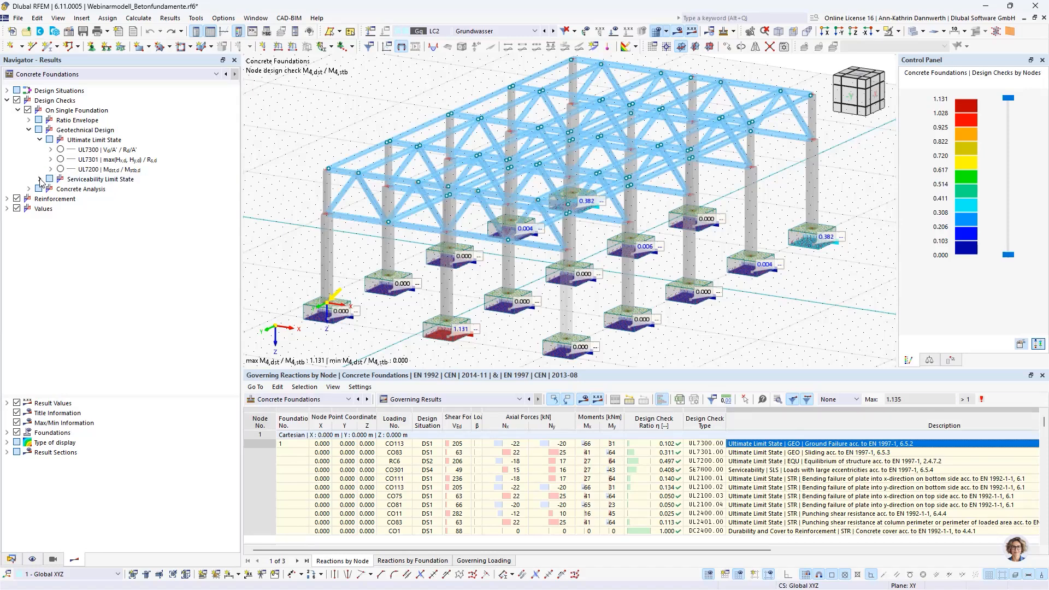
# Step: Show the serviceability check SE7800 e/emax on the foundations, followed by its eccentricity results ex, ex,max, ey and ey,max
pyautogui.click(40, 179)
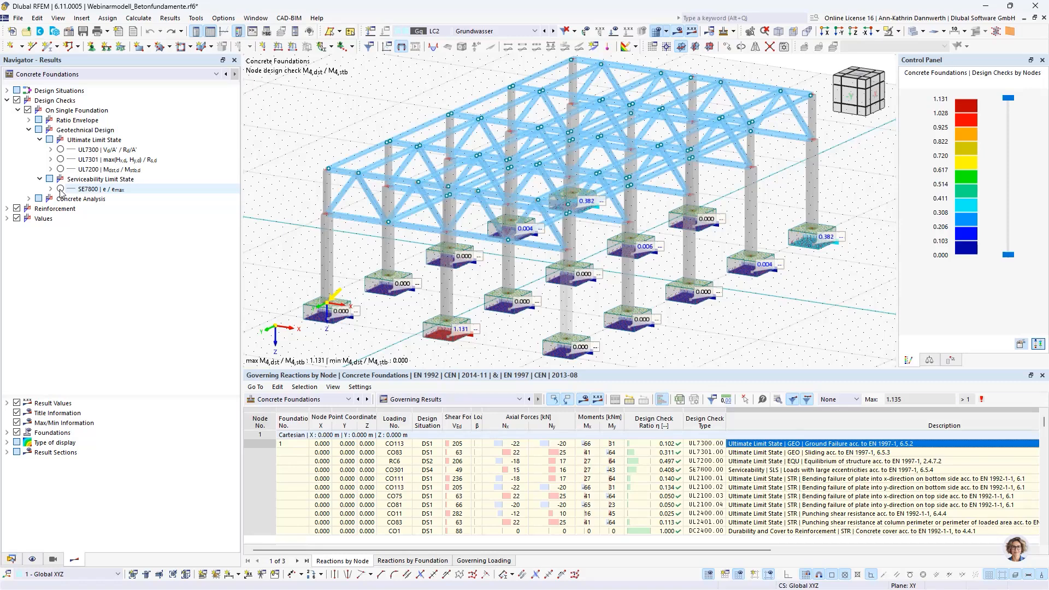
pyautogui.click(60, 189)
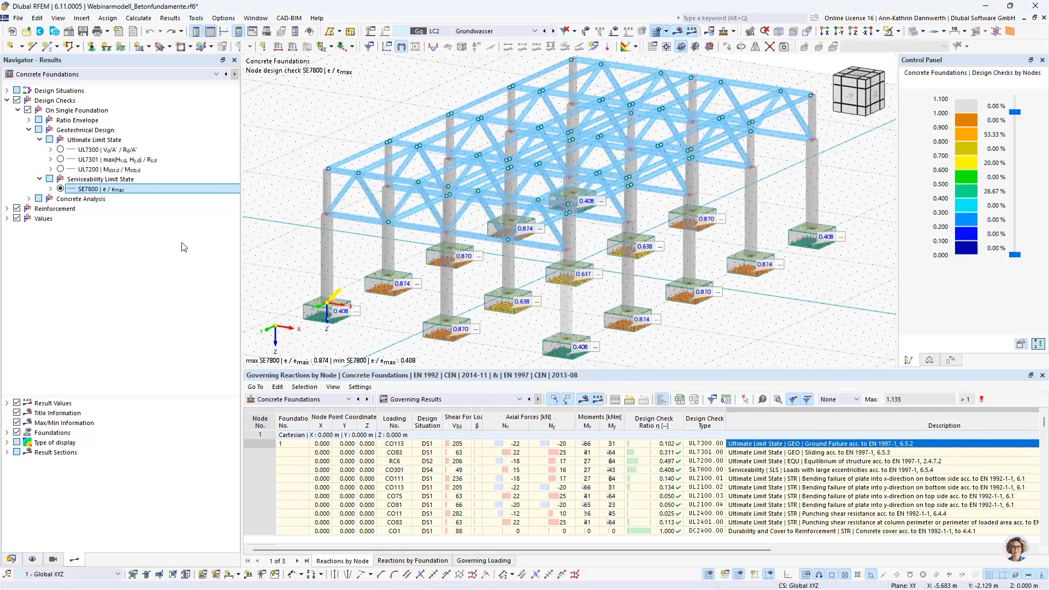
pyautogui.click(51, 189)
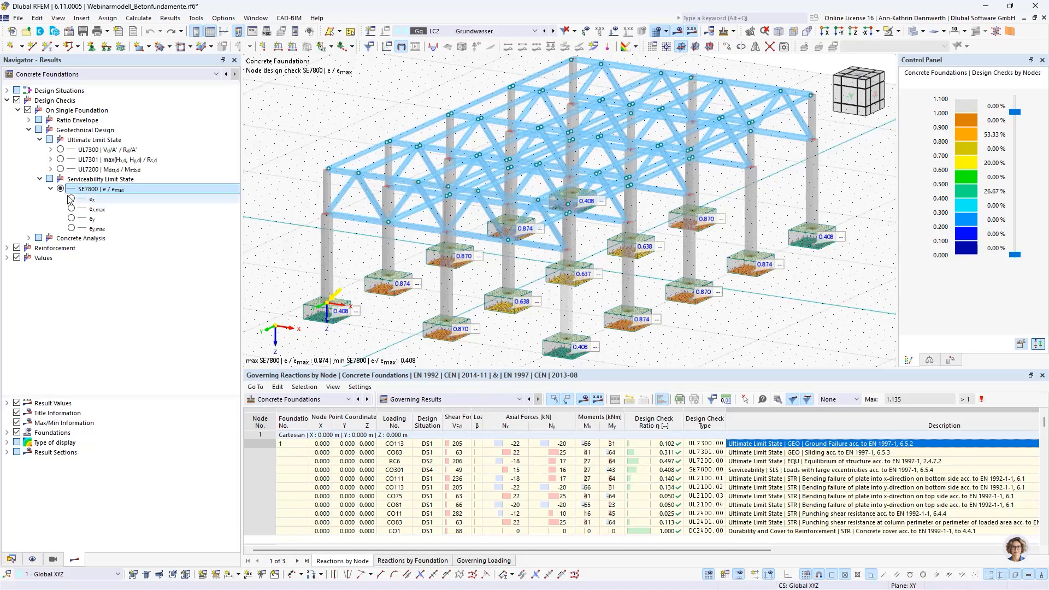
pyautogui.click(72, 198)
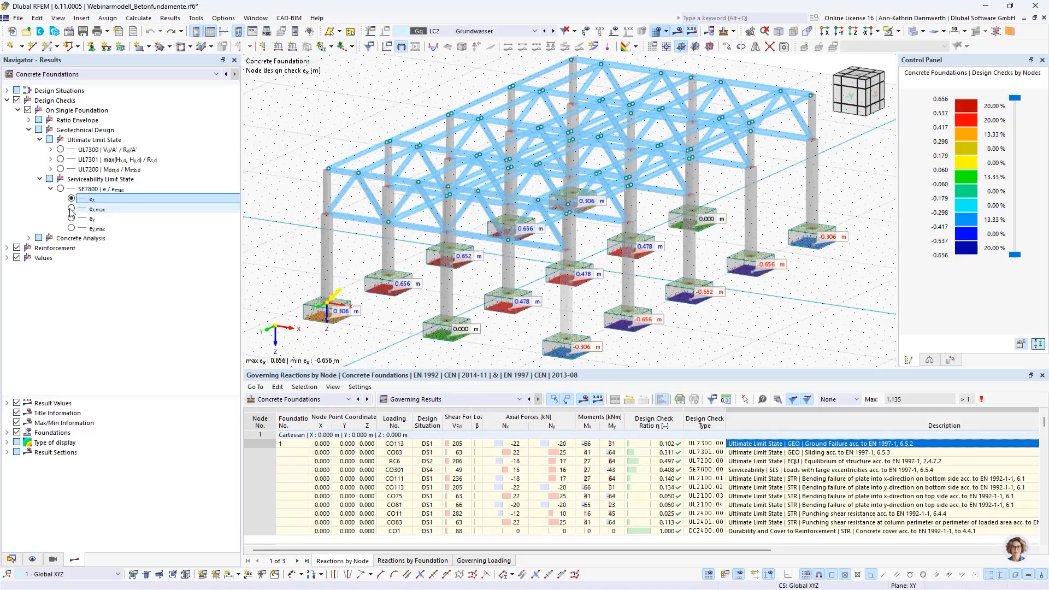
pyautogui.click(71, 209)
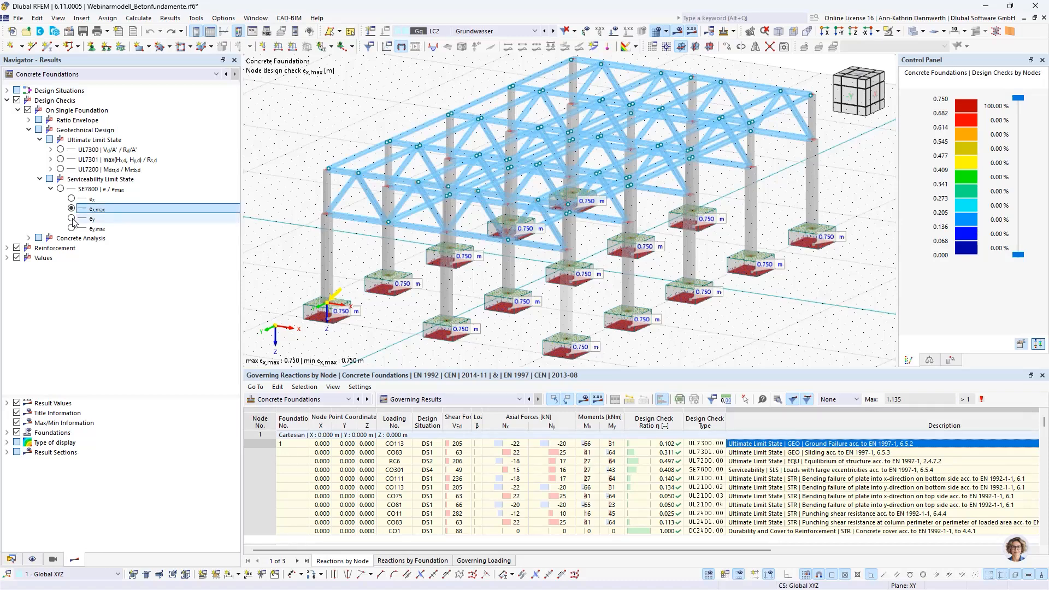
pyautogui.click(72, 219)
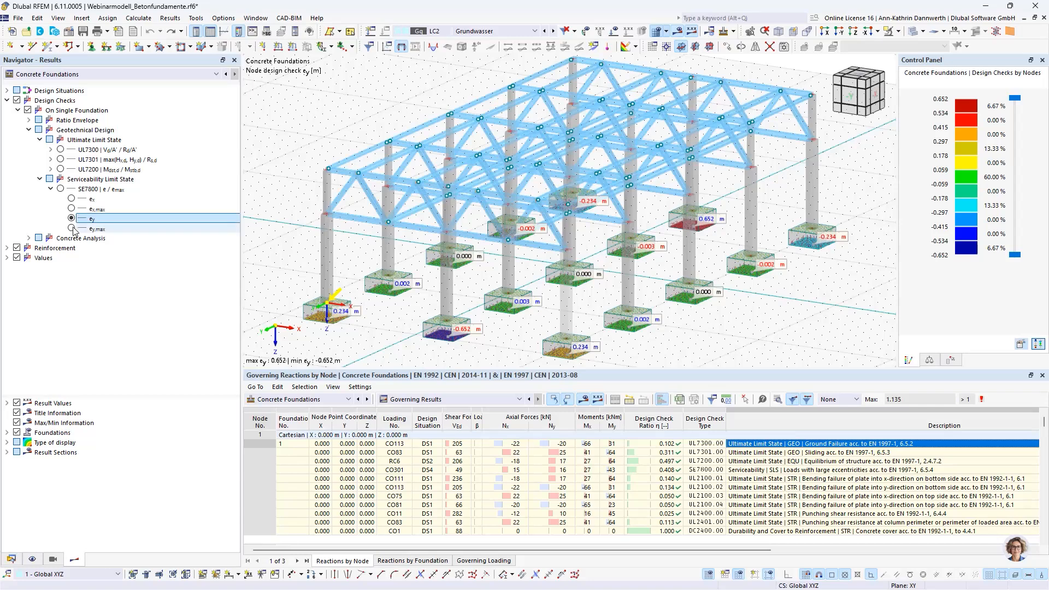
pyautogui.click(72, 229)
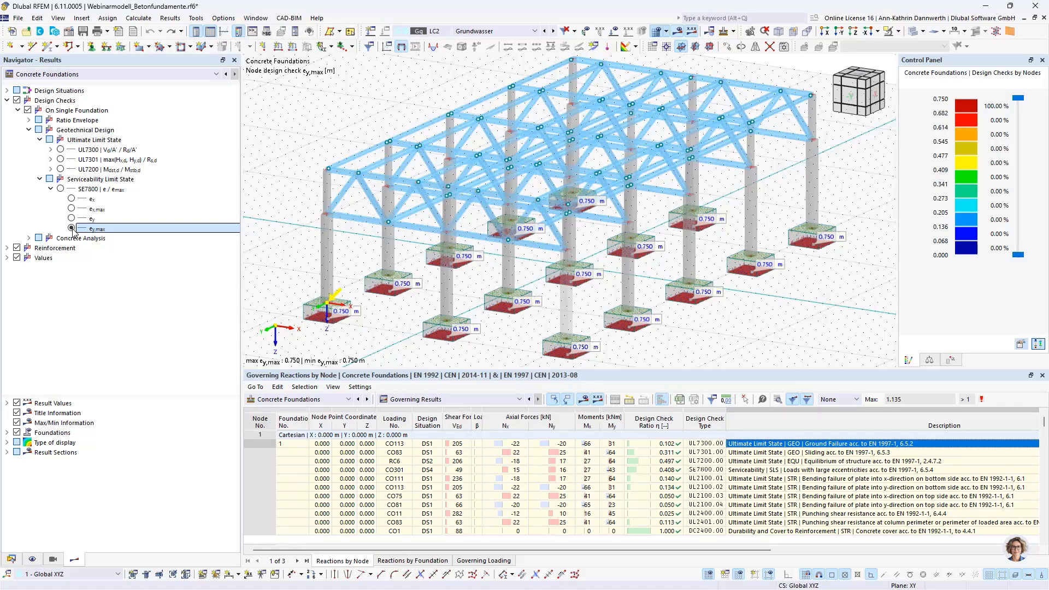
# Step: Show the concrete analysis punching check UL2400 on the foundations, followed by its partial results VEd,red, σz, β, vEd,red and vRd,c
pyautogui.click(29, 239)
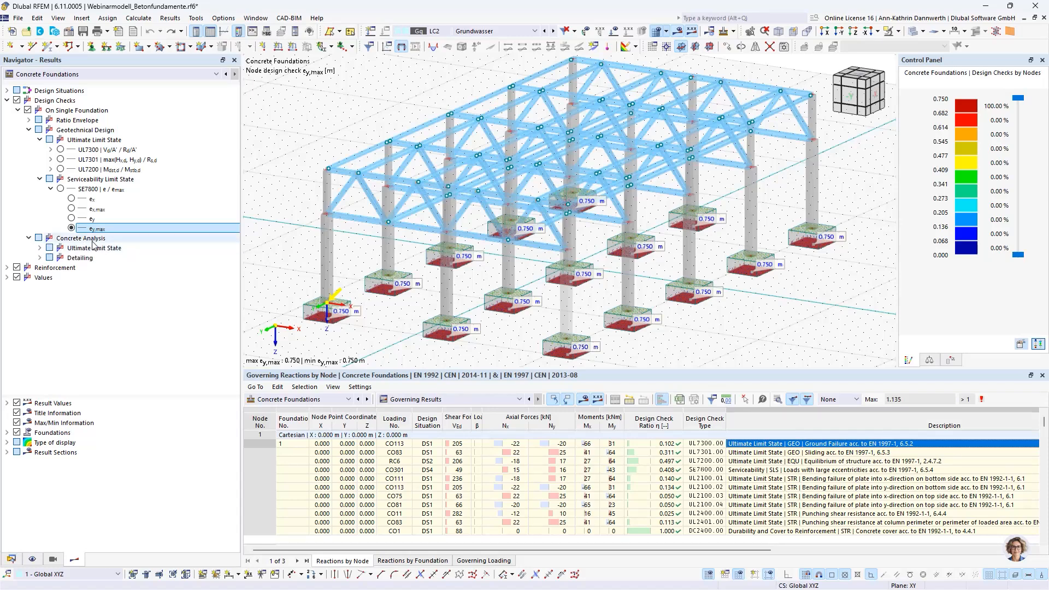
pyautogui.click(40, 248)
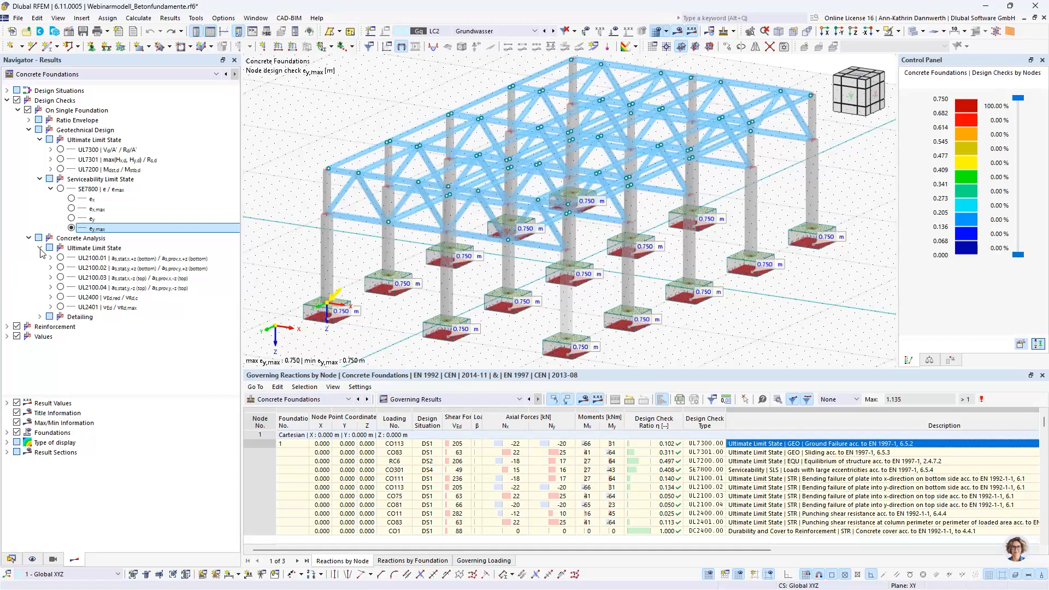
pyautogui.click(61, 297)
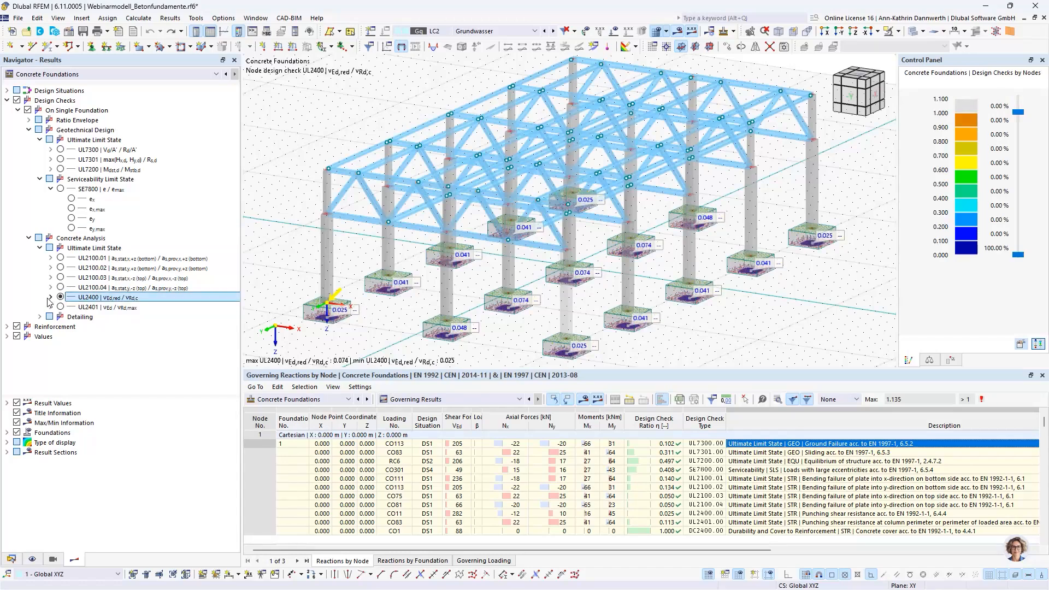
pyautogui.click(50, 297)
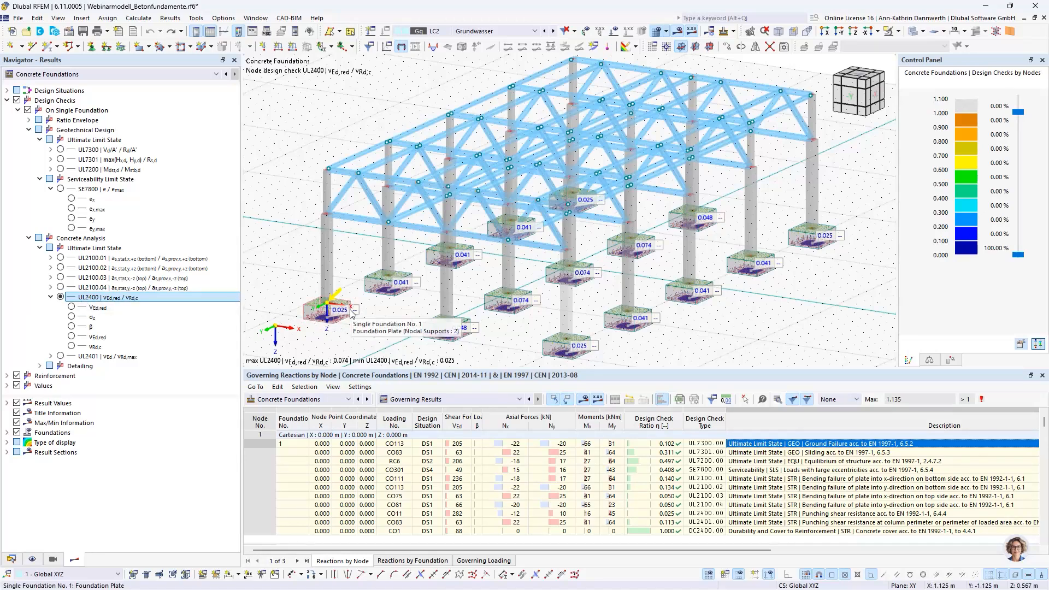
pyautogui.click(72, 307)
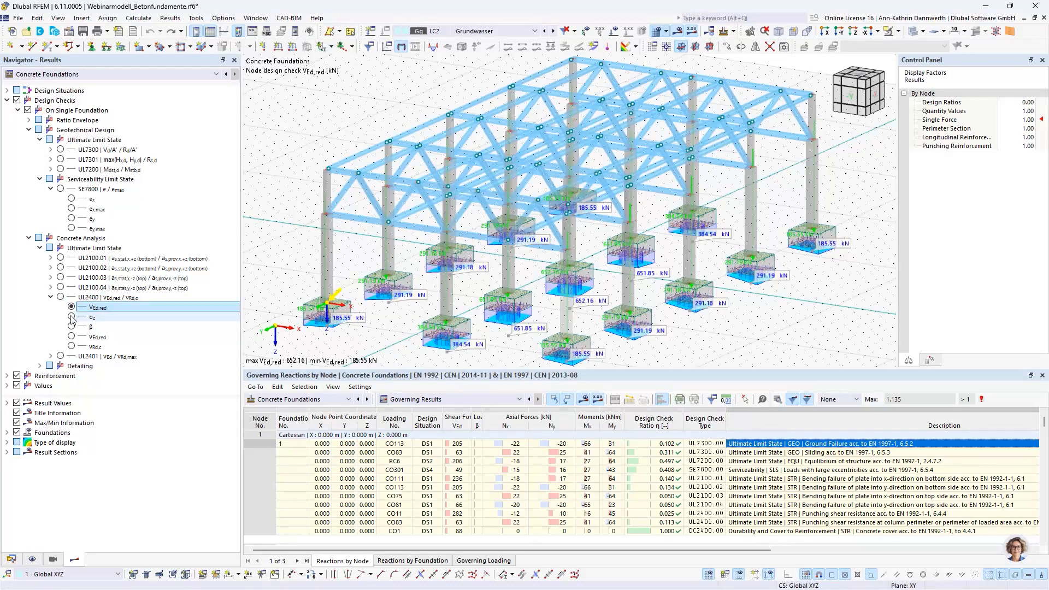
pyautogui.click(72, 317)
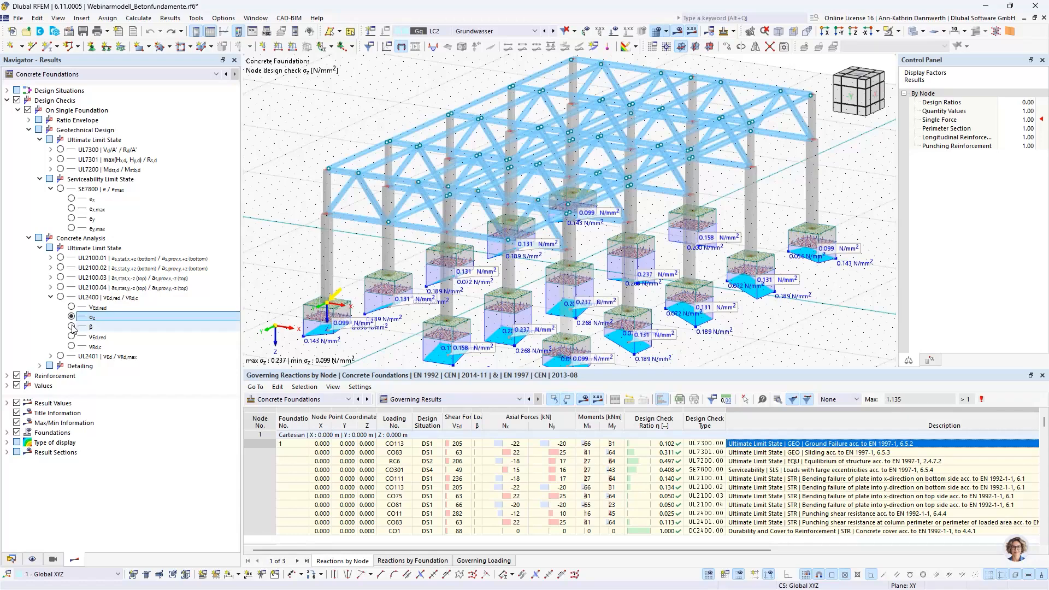
pyautogui.click(72, 326)
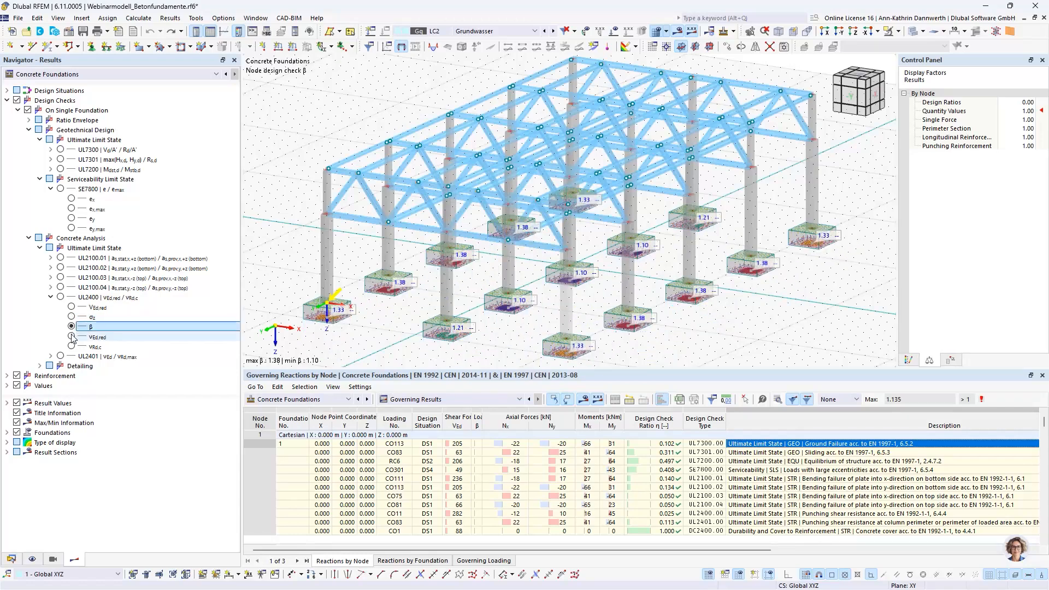
pyautogui.click(71, 336)
pyautogui.click(71, 346)
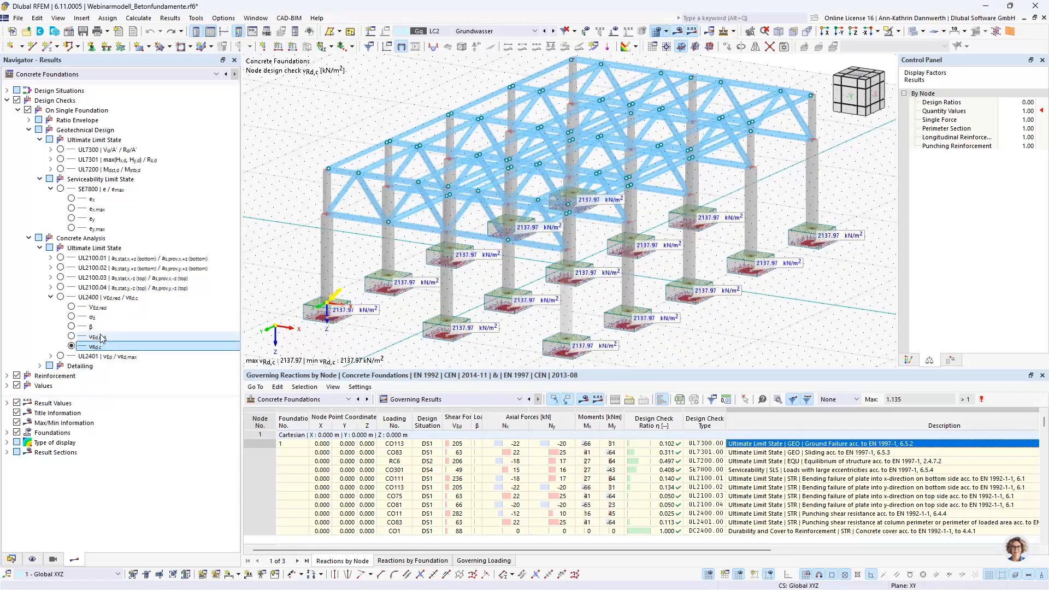
# Step: Show the σz soil pressure, isolate the foundation at node 1, and examine its pressure distribution in the -Y view and in 3D
pyautogui.click(71, 317)
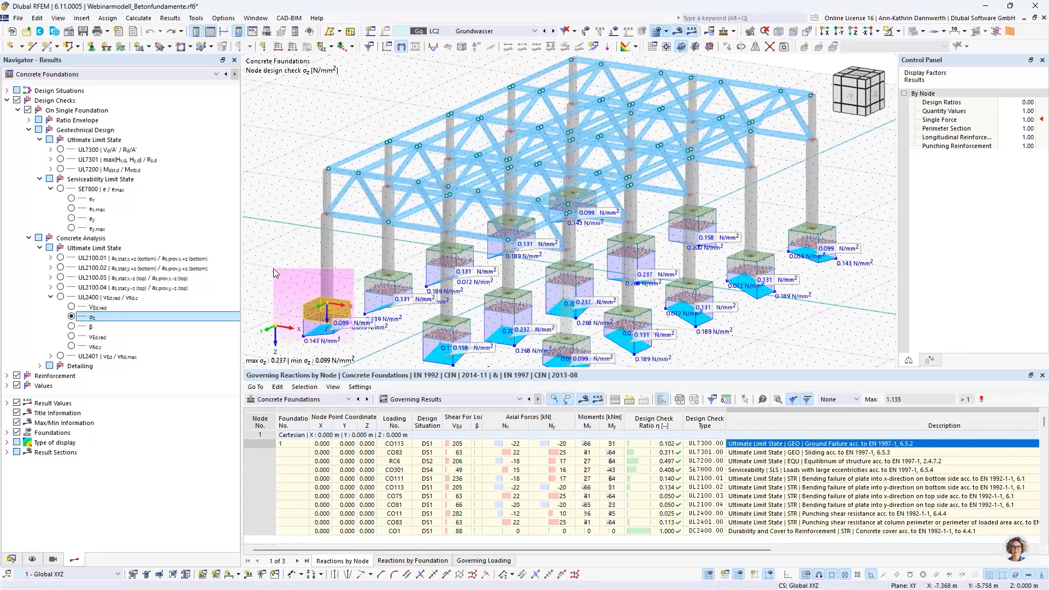
pyautogui.click(327, 312)
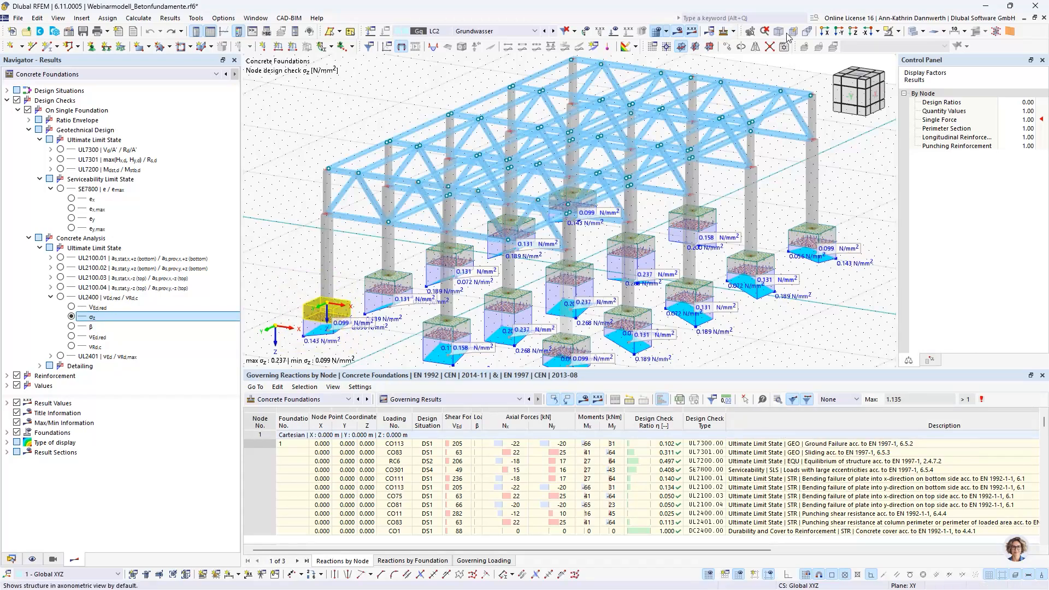
pyautogui.click(897, 31)
pyautogui.click(906, 74)
pyautogui.click(898, 31)
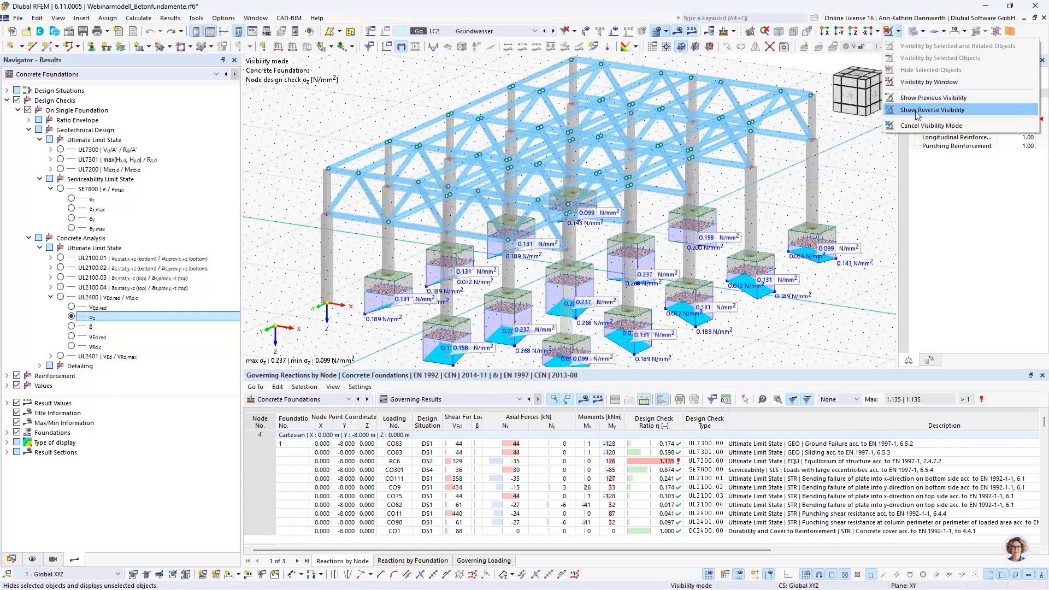
pyautogui.click(916, 111)
pyautogui.click(847, 100)
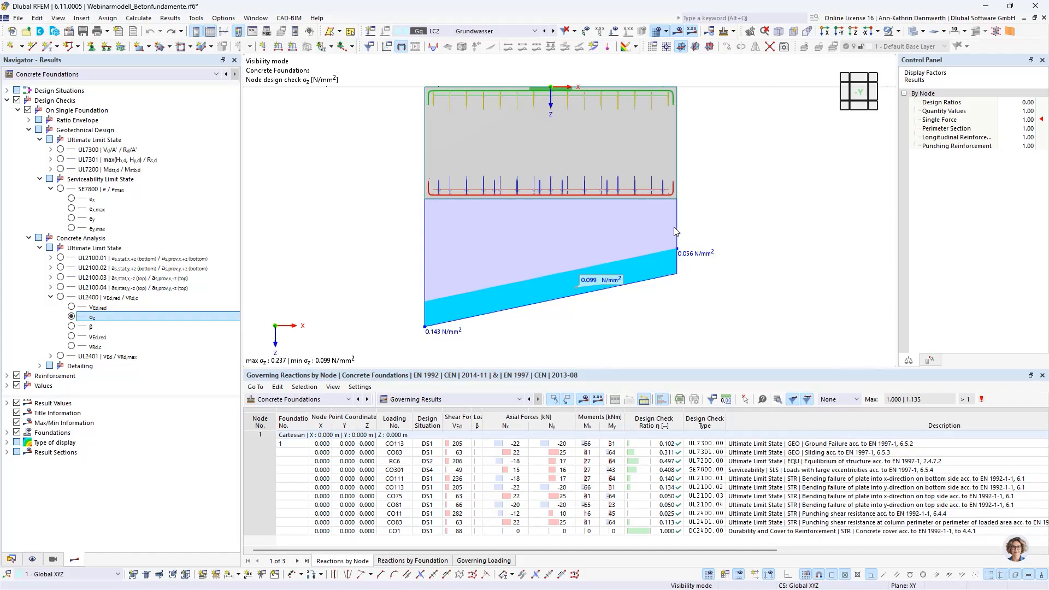
pyautogui.click(873, 94)
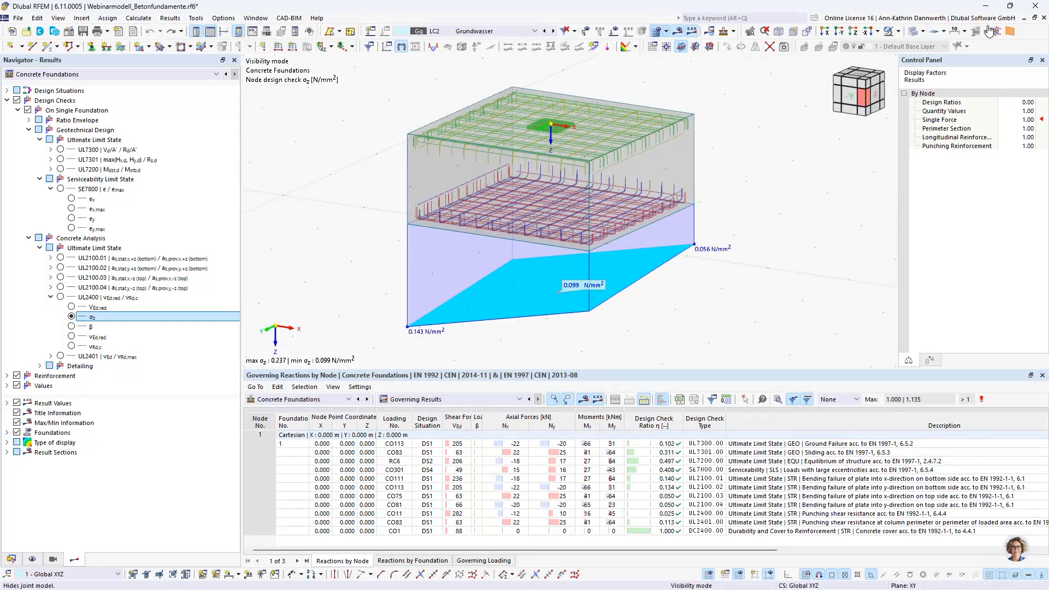
# Step: Cancel the visibility mode to show the entire hall model with all foundations again
pyautogui.click(897, 31)
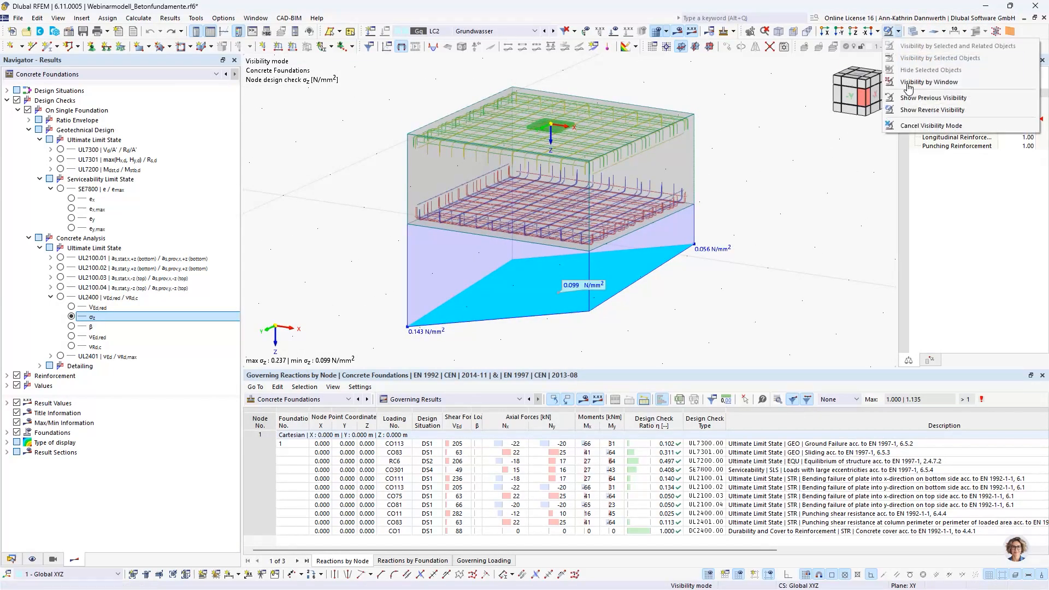
pyautogui.click(900, 128)
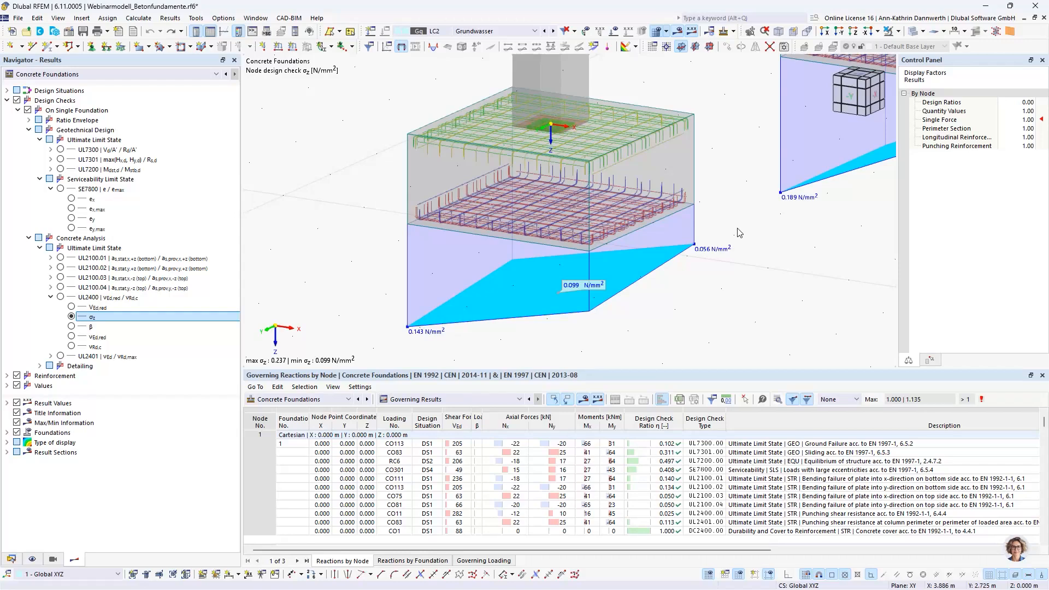
pyautogui.scroll(-9, 338, 303)
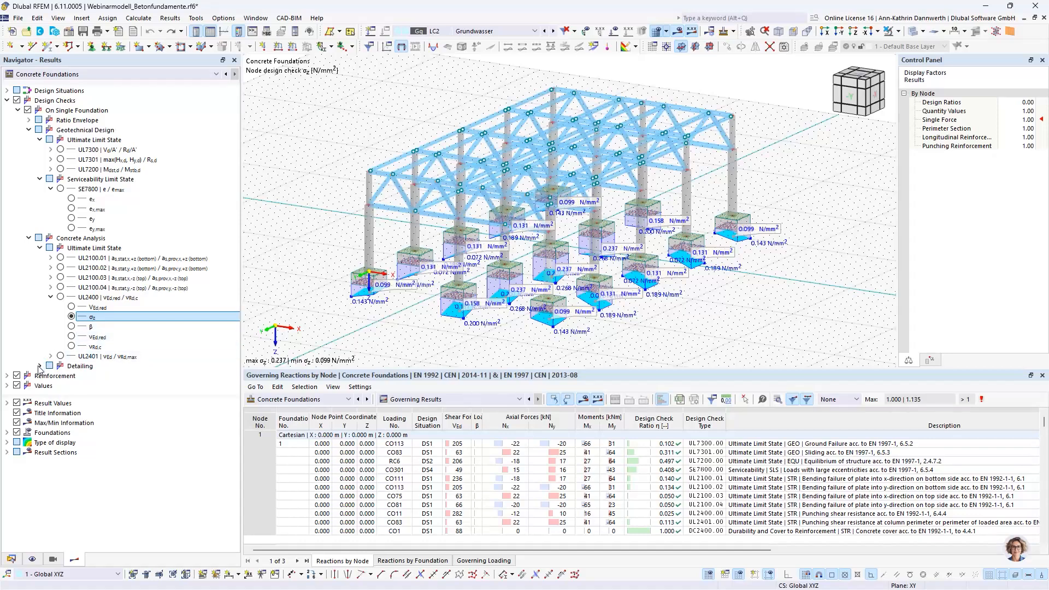
# Step: Show the required plate reinforcement at the top of the single foundations, first in x-direction, followed by y-direction
pyautogui.click(8, 376)
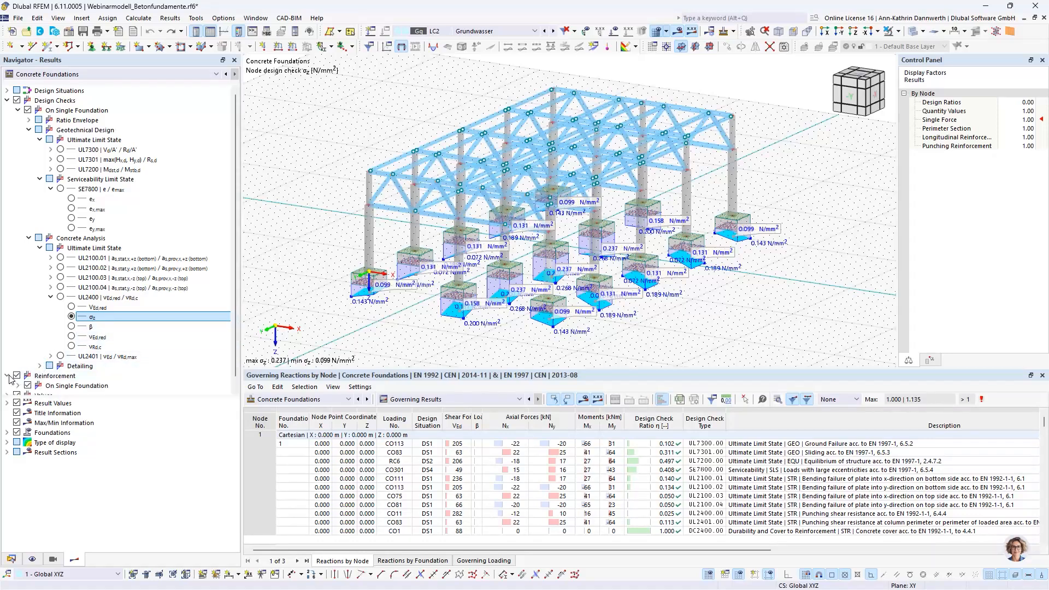
pyautogui.scroll(-1, 48, 338)
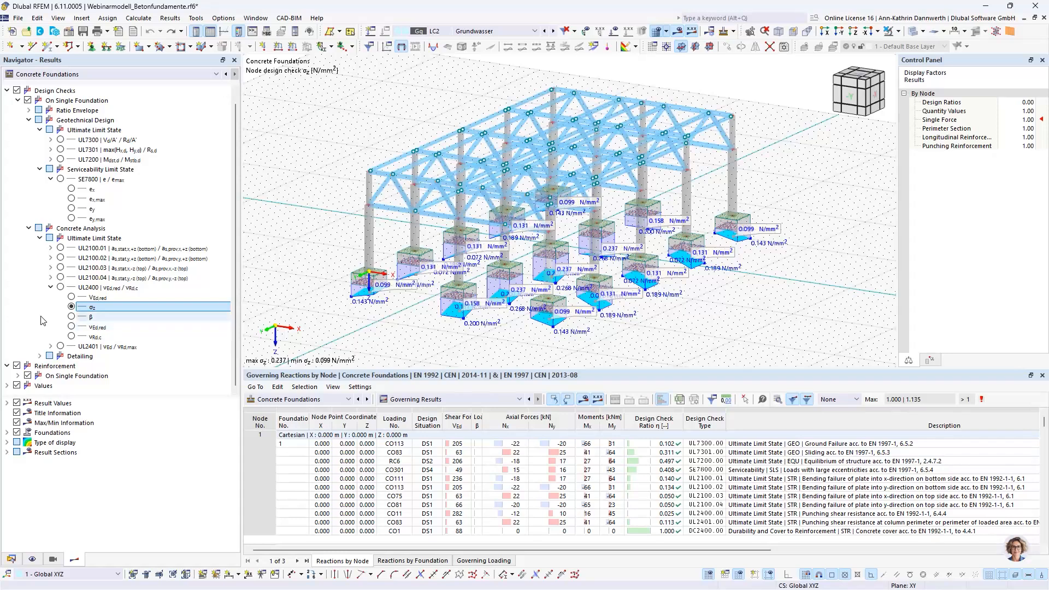
pyautogui.click(18, 376)
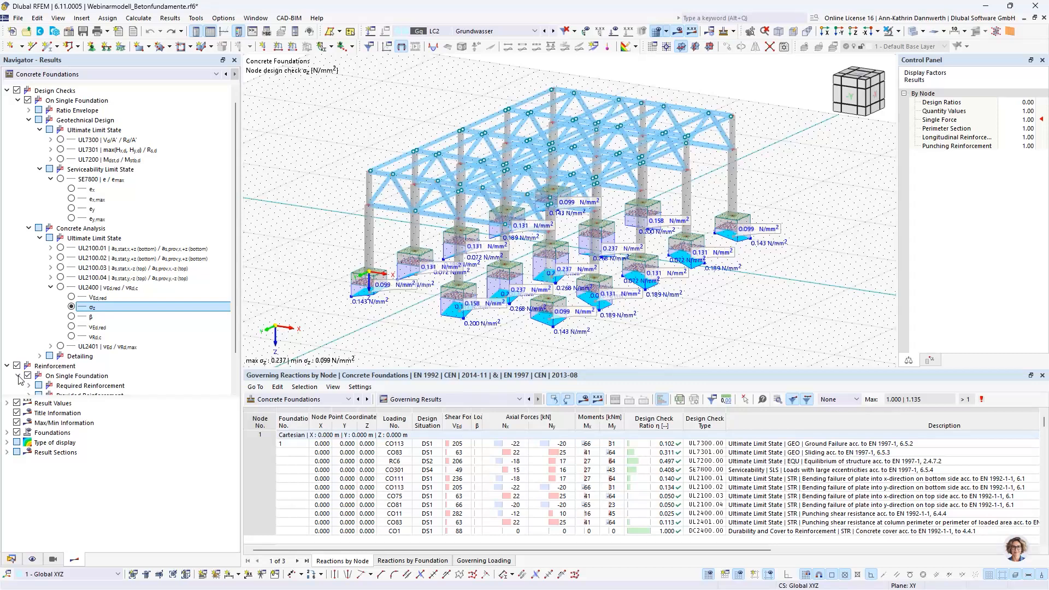
pyautogui.scroll(-2, 24, 358)
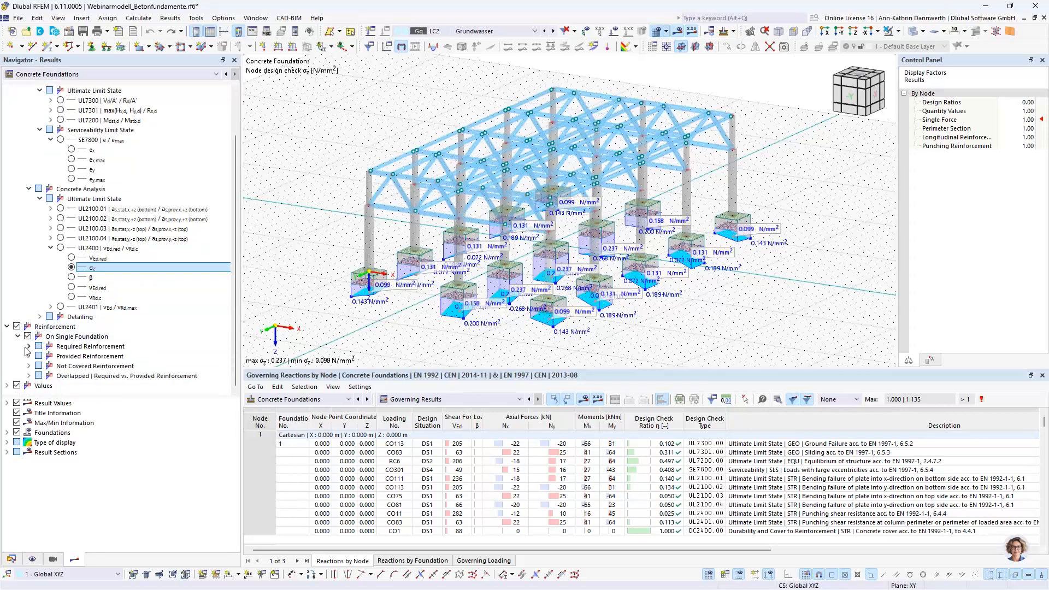
pyautogui.click(29, 347)
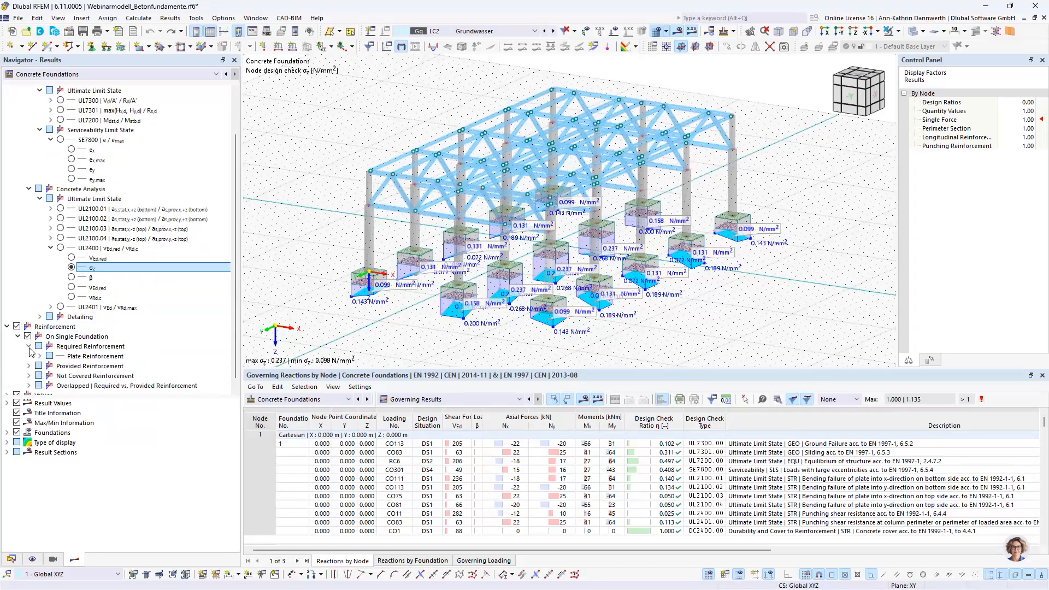
pyautogui.click(40, 355)
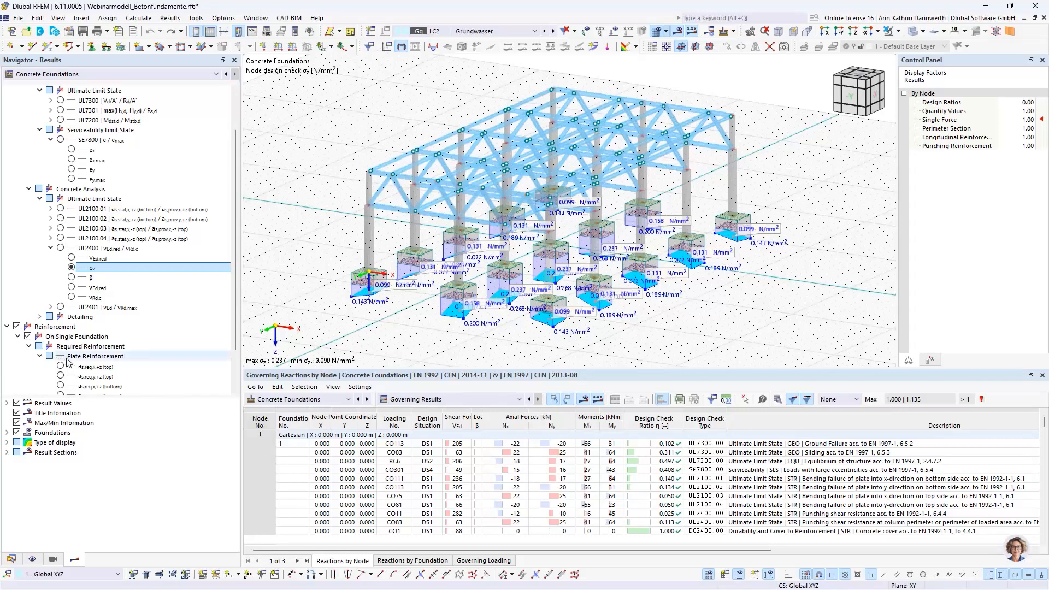
pyautogui.scroll(-1, 68, 361)
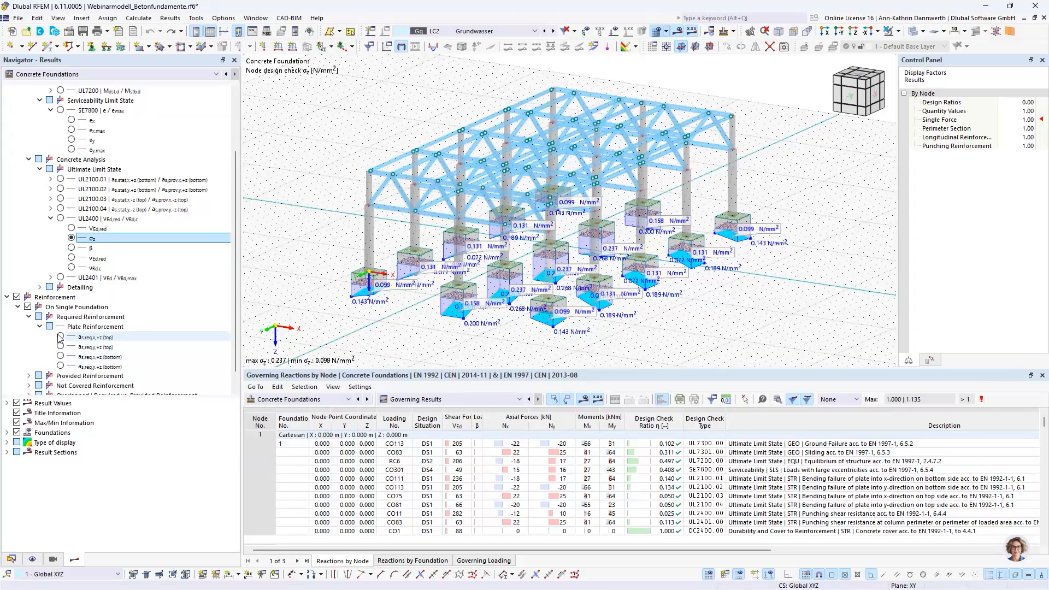
pyautogui.click(60, 337)
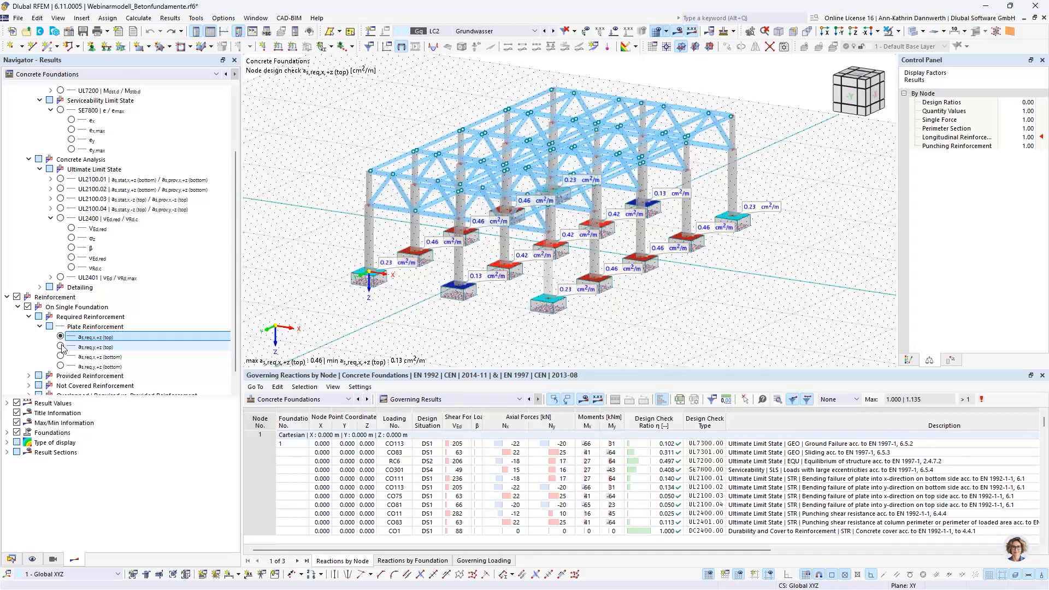
pyautogui.click(60, 347)
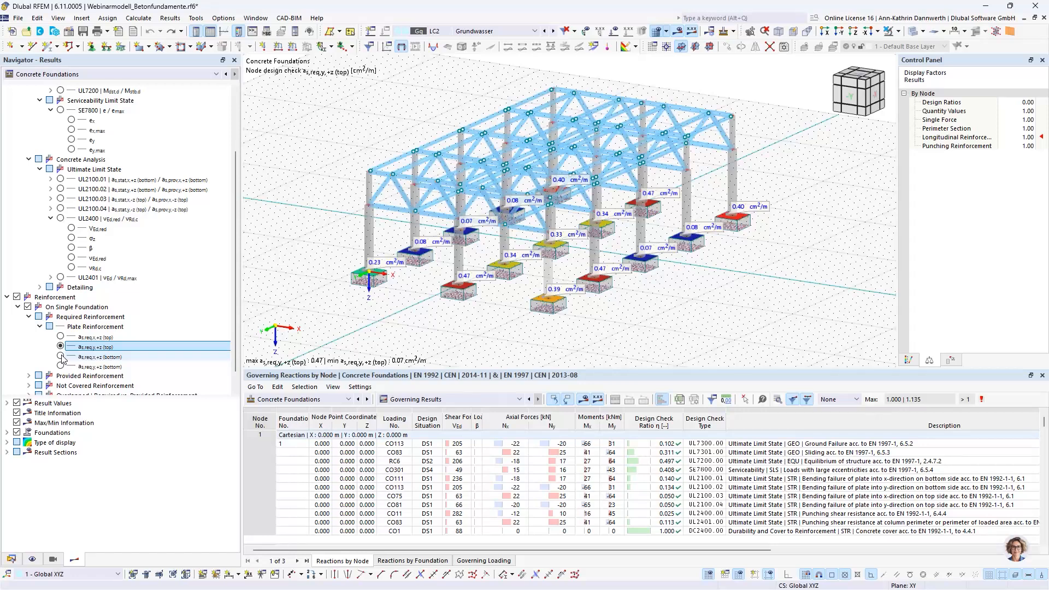
# Step: Examine the required bottom reinforcement in x- and y-direction on the central foundation, using the +Z view and wireframe display
pyautogui.click(61, 356)
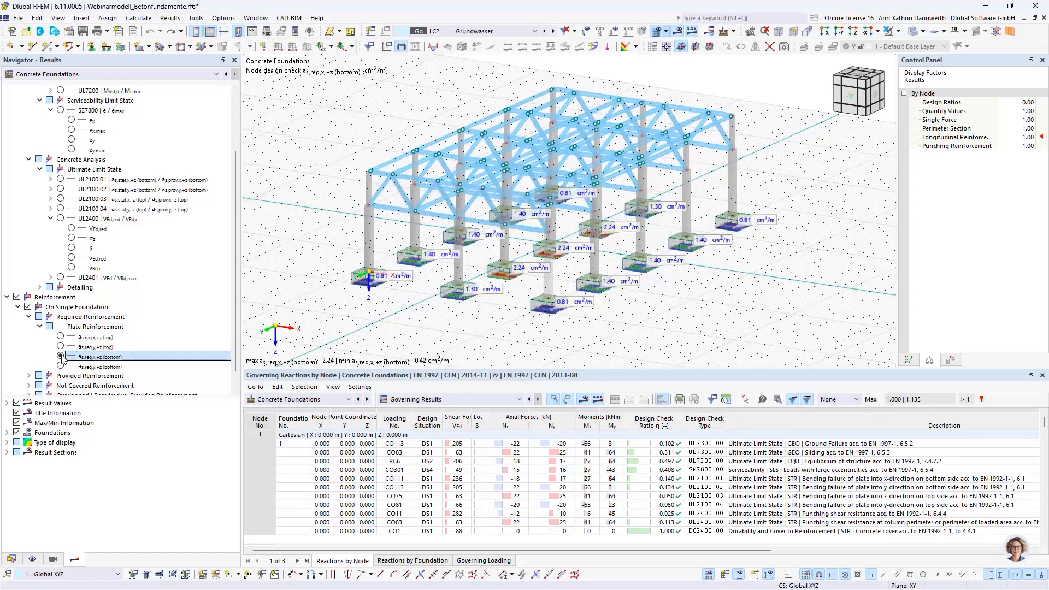
pyautogui.click(861, 78)
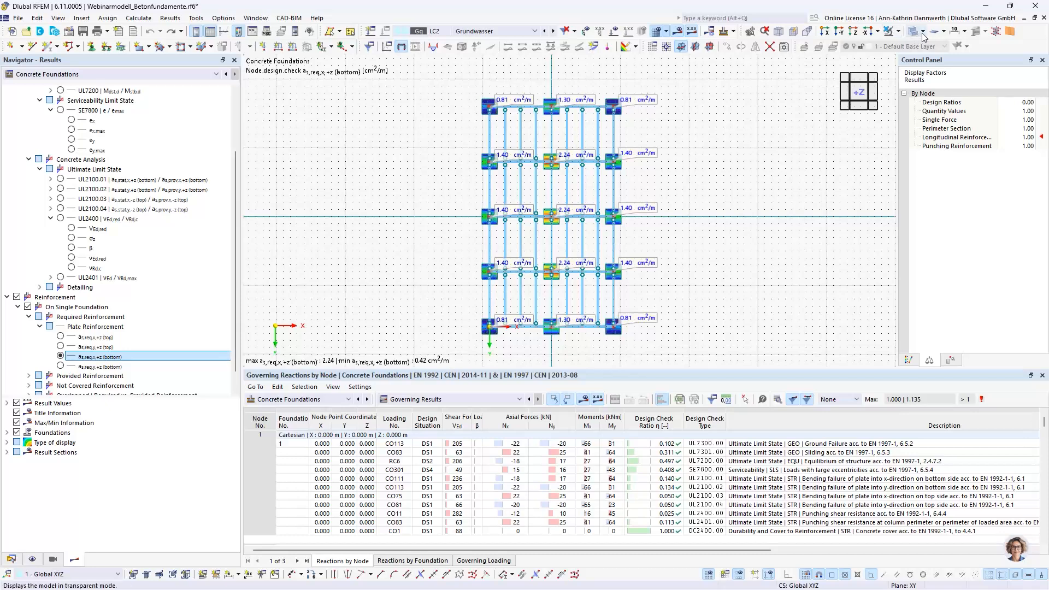
pyautogui.click(920, 33)
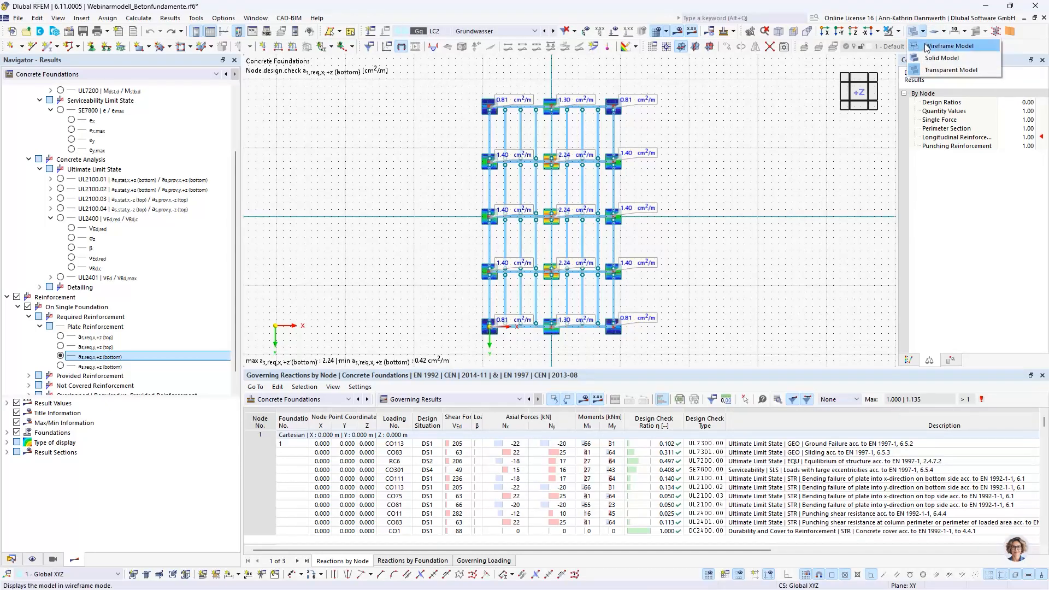
pyautogui.click(926, 48)
pyautogui.scroll(4, 556, 221)
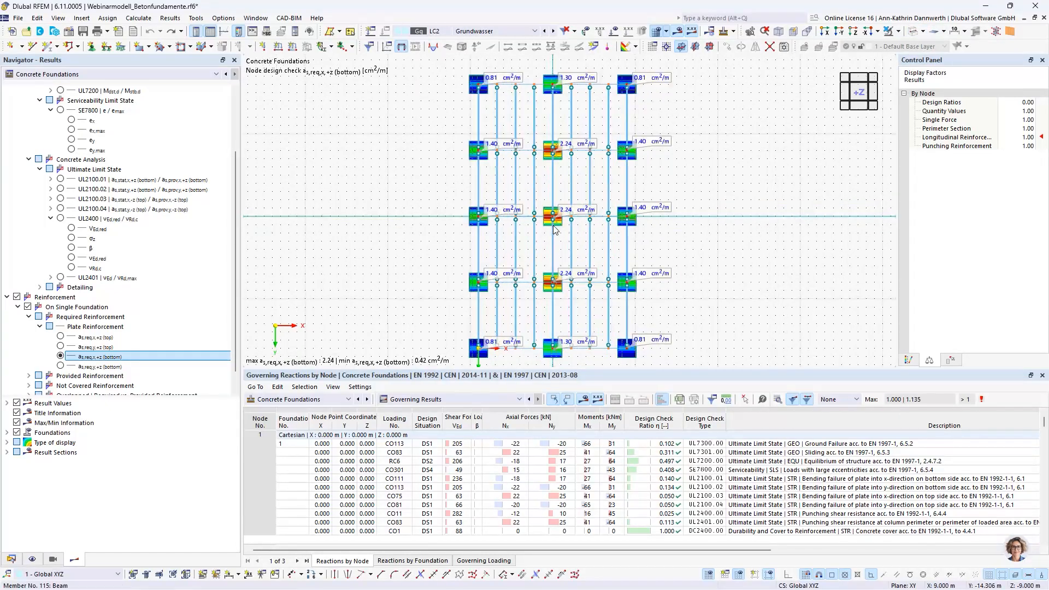
pyautogui.scroll(5, 556, 221)
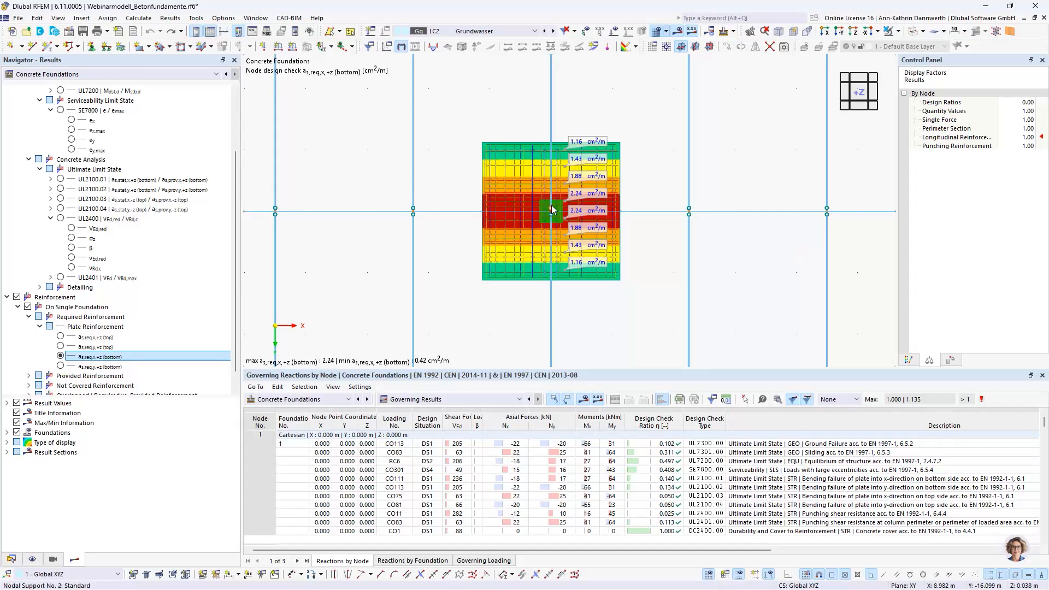
pyautogui.scroll(2, 552, 204)
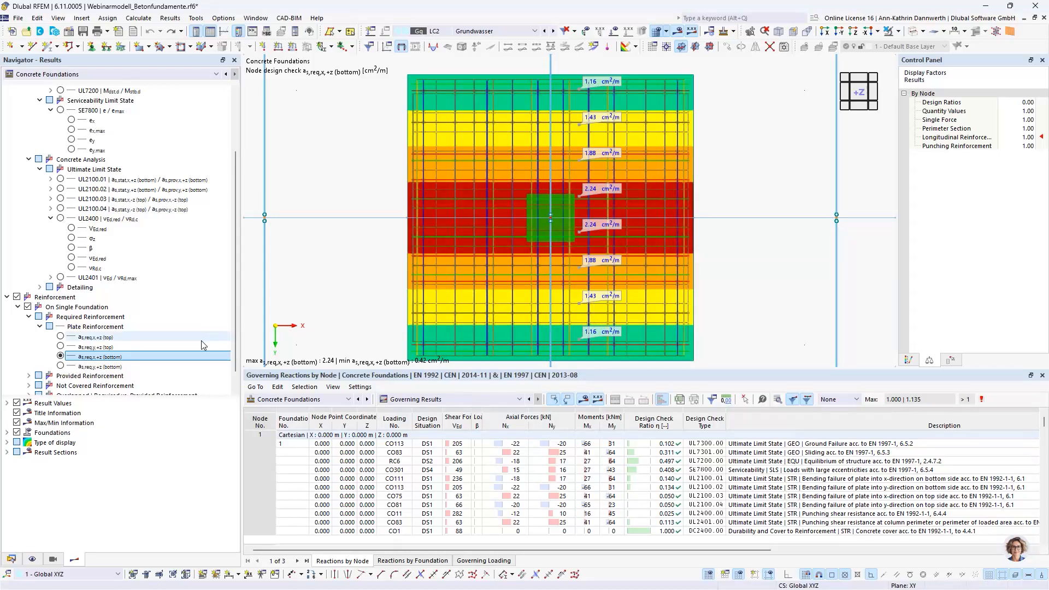
pyautogui.click(60, 367)
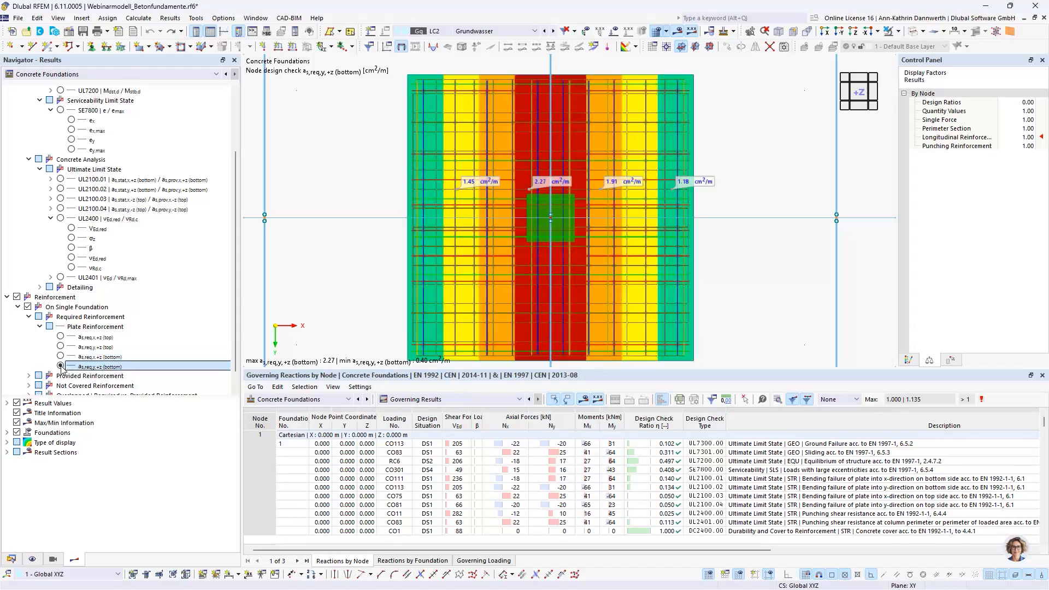
# Step: Show the provided plate reinforcement on the central foundation for x and y at the top, followed by x and y at the bottom
pyautogui.scroll(-1, 151, 322)
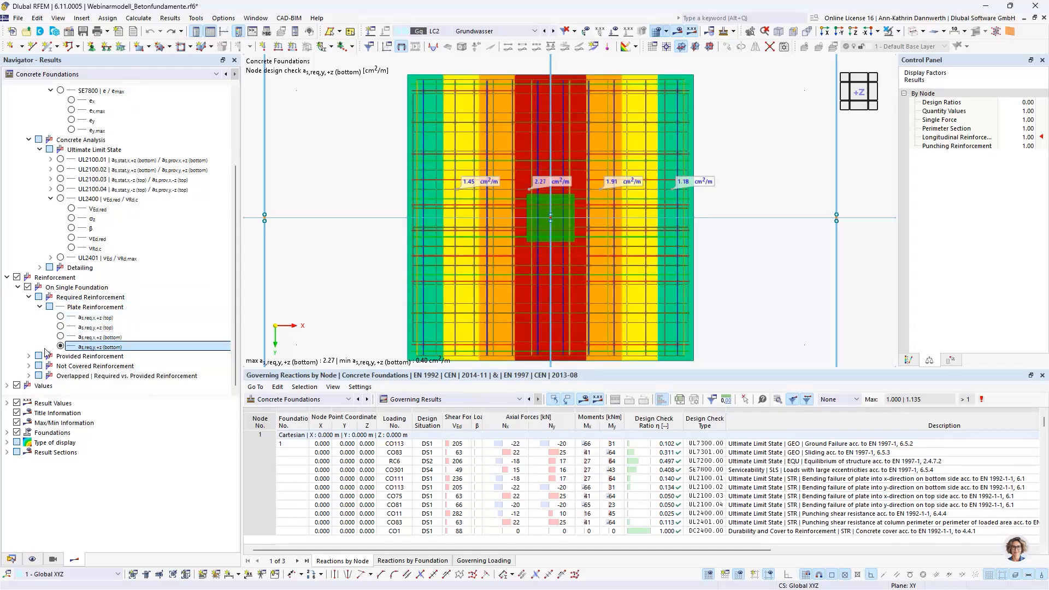
pyautogui.click(28, 356)
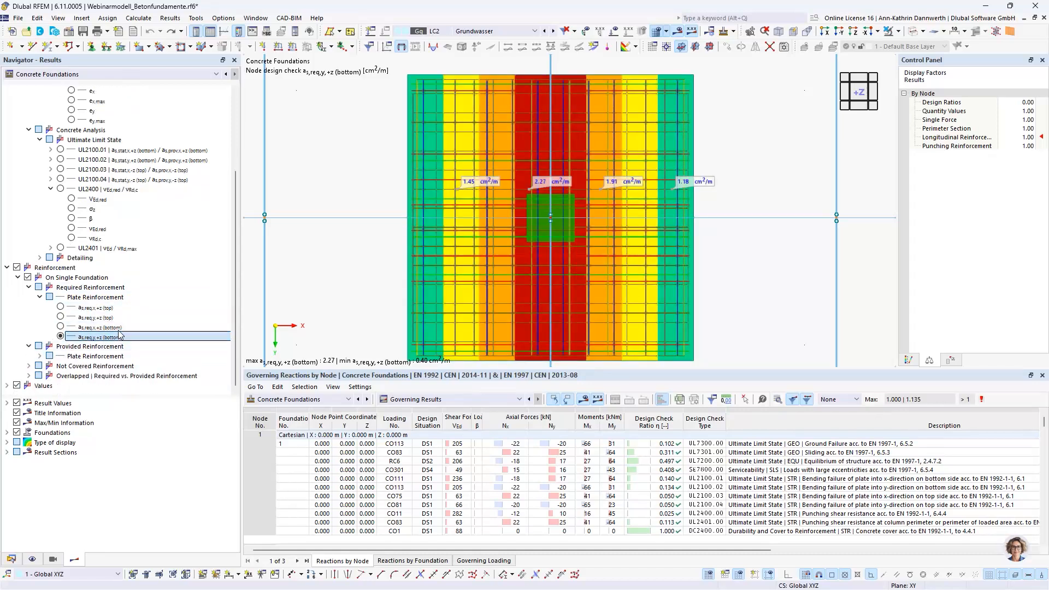
pyautogui.click(39, 357)
pyautogui.scroll(-2, 107, 326)
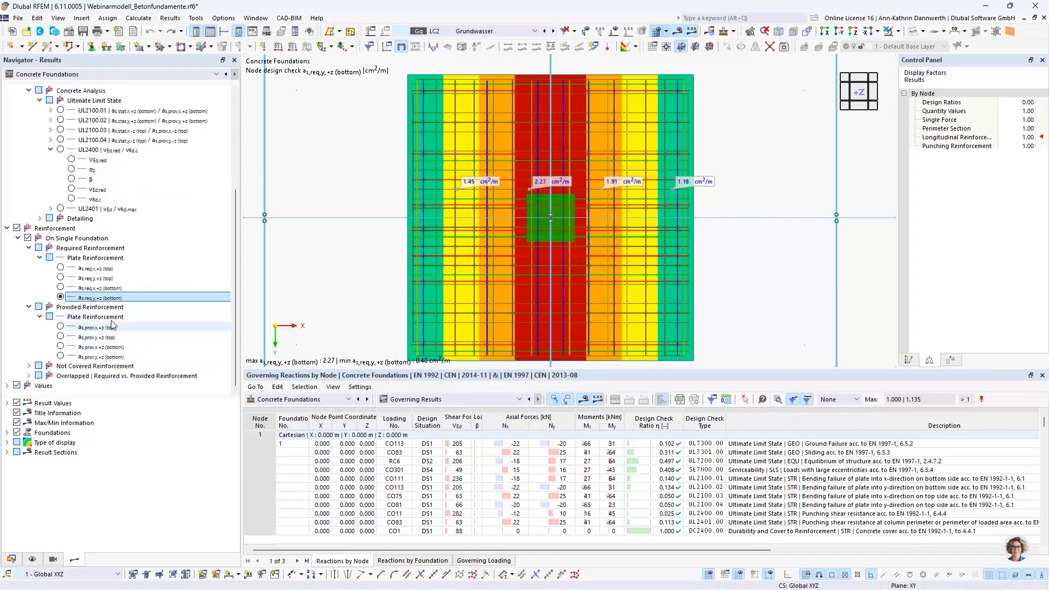
pyautogui.click(60, 326)
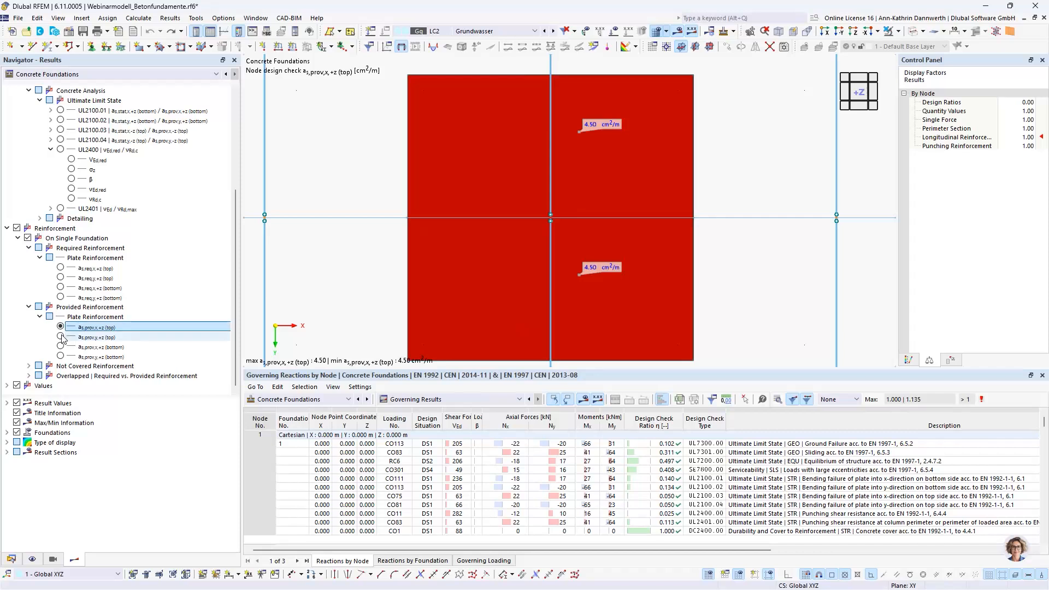
pyautogui.click(61, 337)
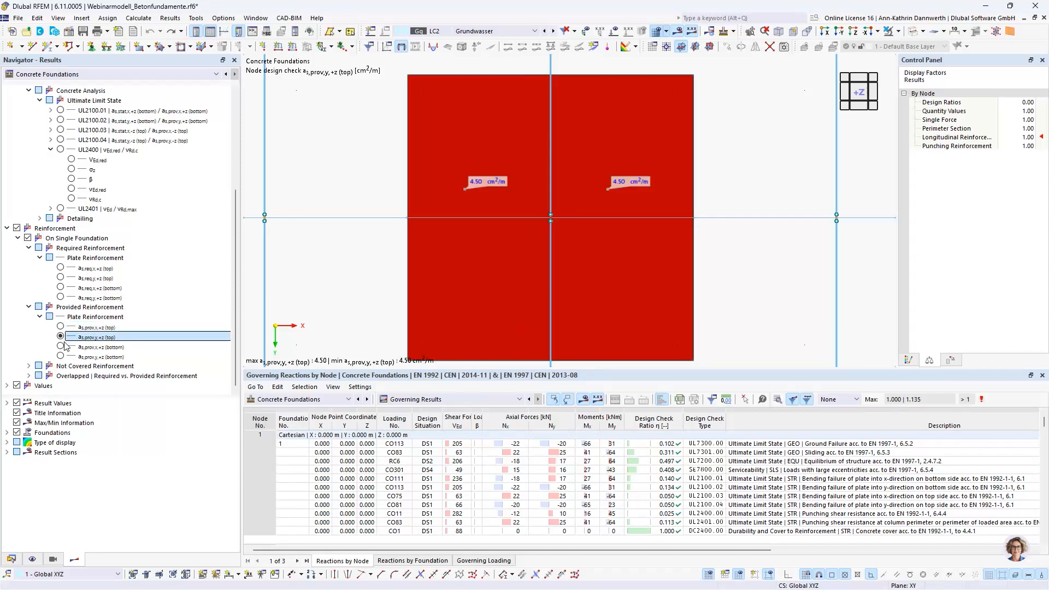
pyautogui.click(61, 346)
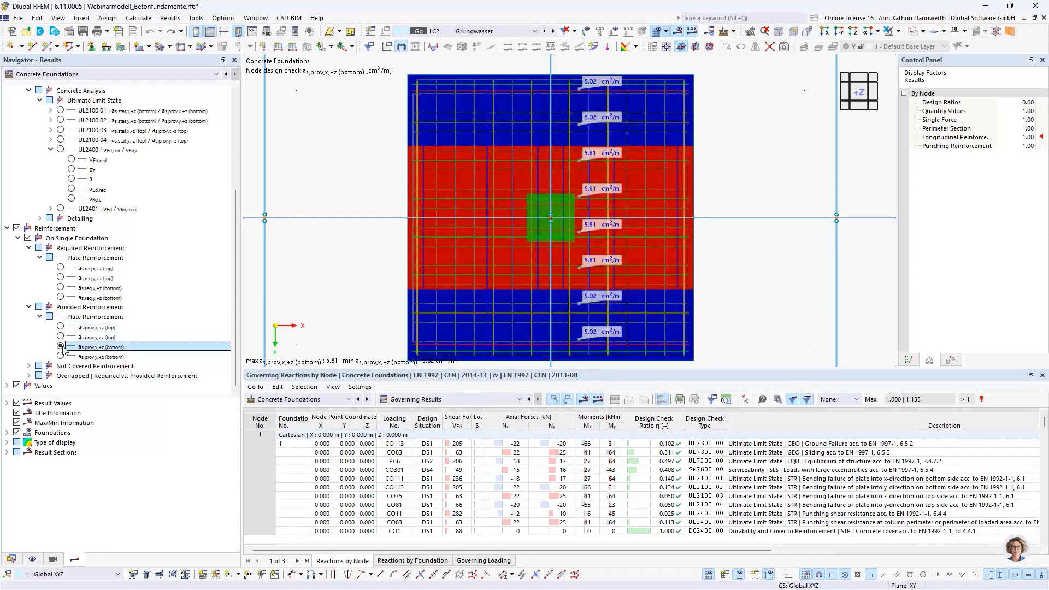
pyautogui.click(61, 356)
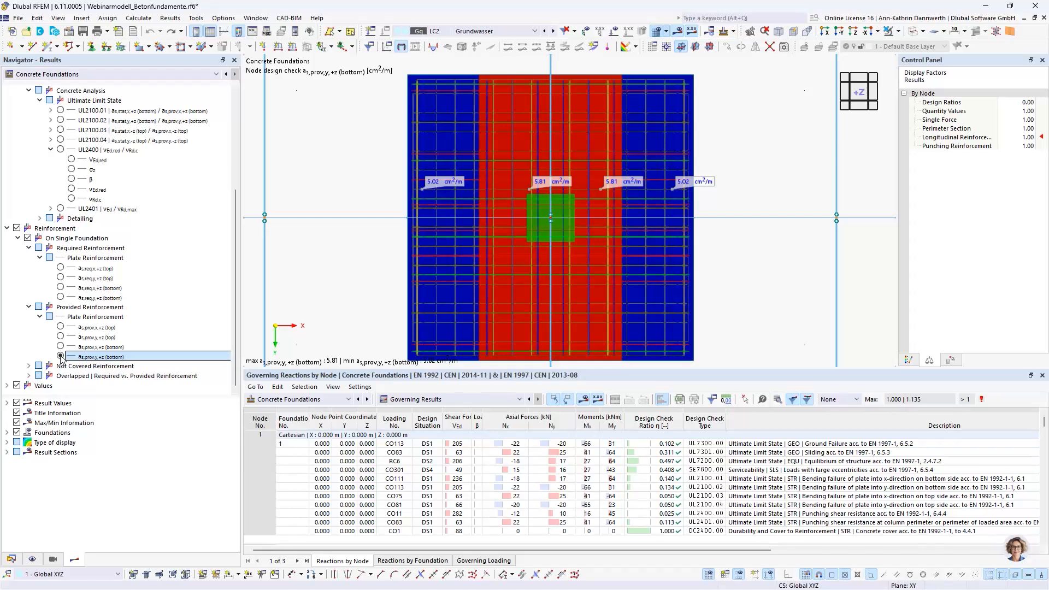
# Step: Show the not covered plate reinforcement on the central foundation for x and y at the top, followed by x and y at the bottom
pyautogui.click(29, 365)
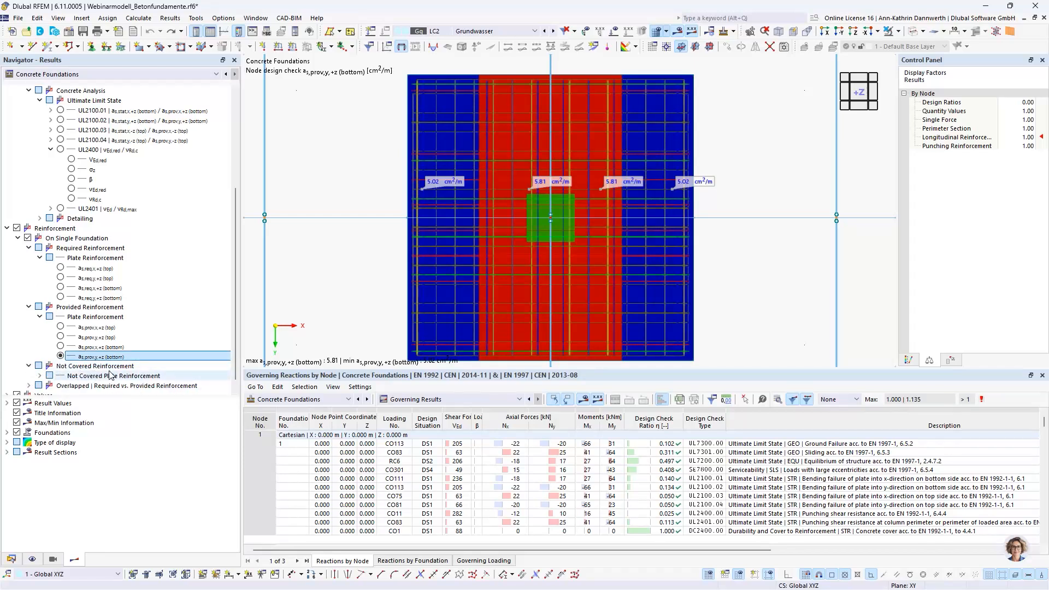
pyautogui.scroll(-1, 92, 371)
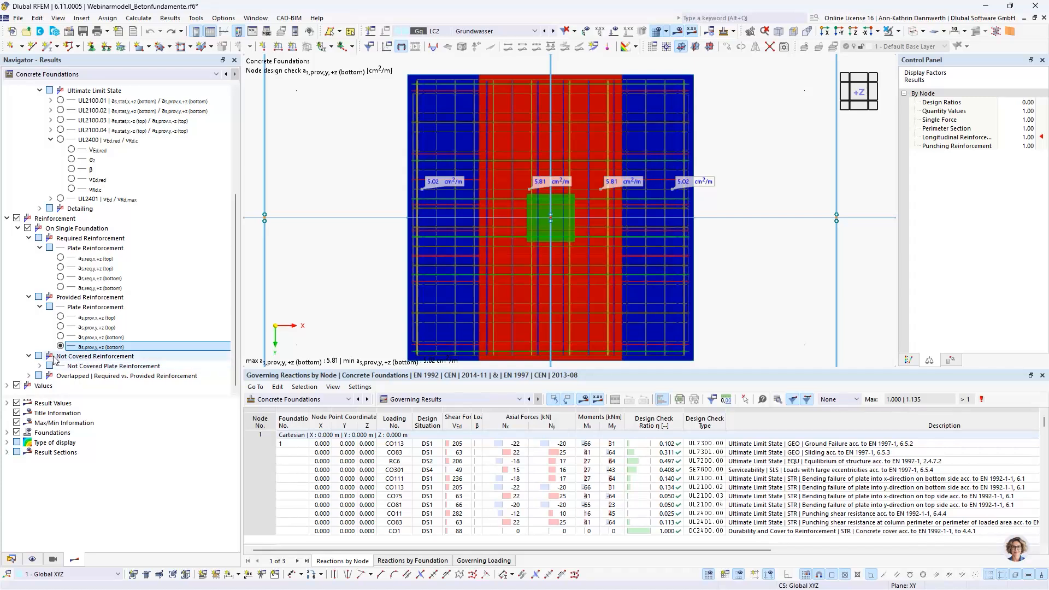
pyautogui.doubleClick(98, 365)
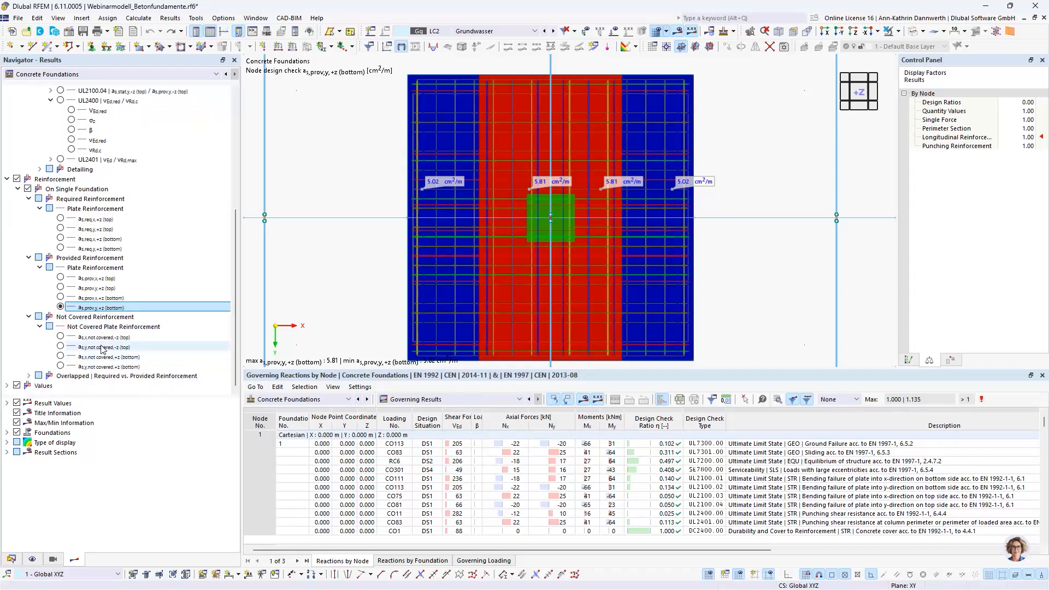
pyautogui.click(61, 336)
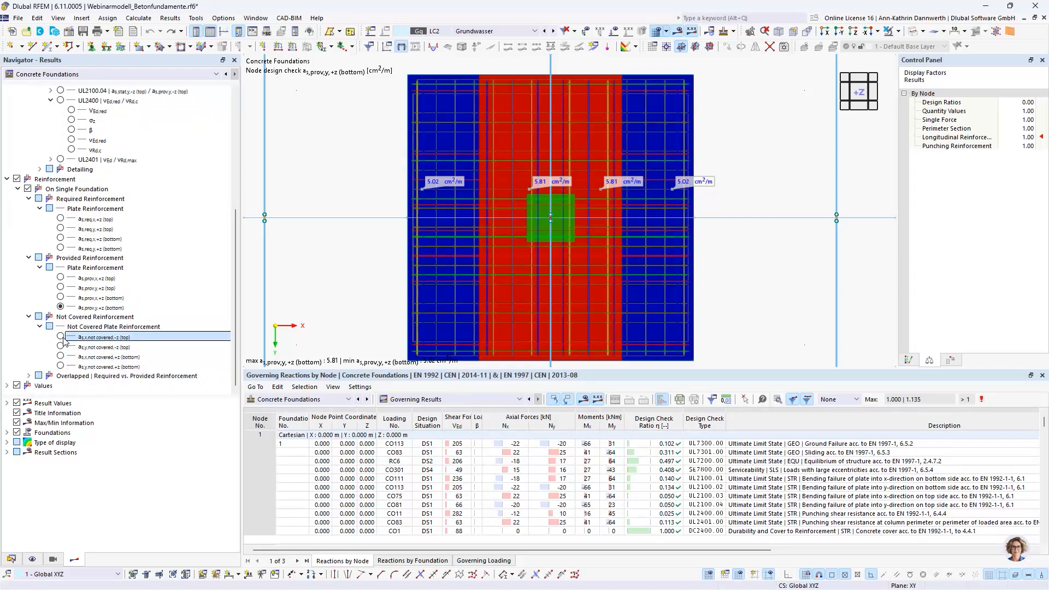
pyautogui.click(61, 347)
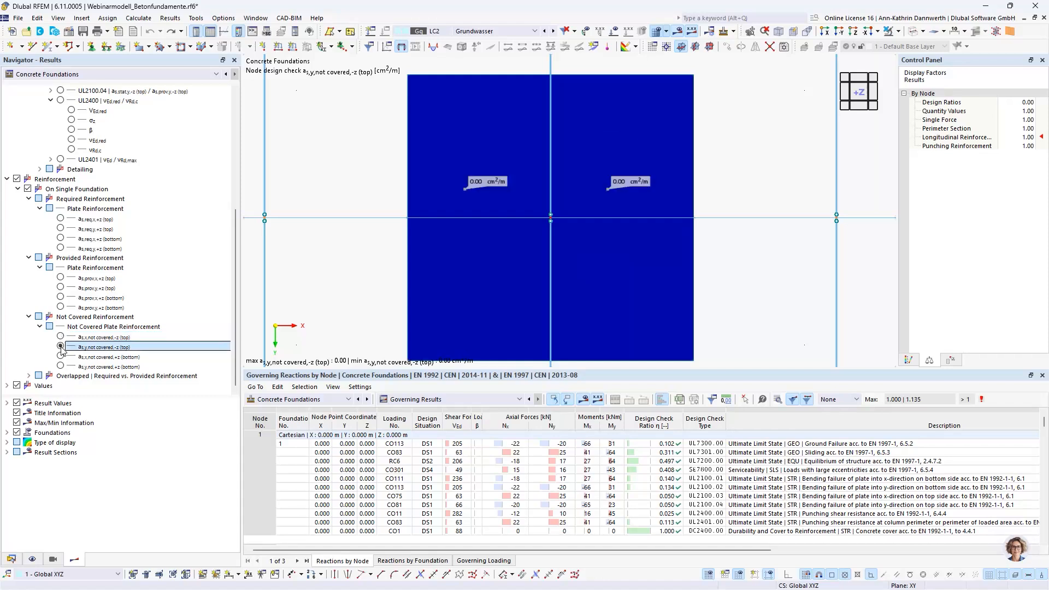
pyautogui.click(60, 356)
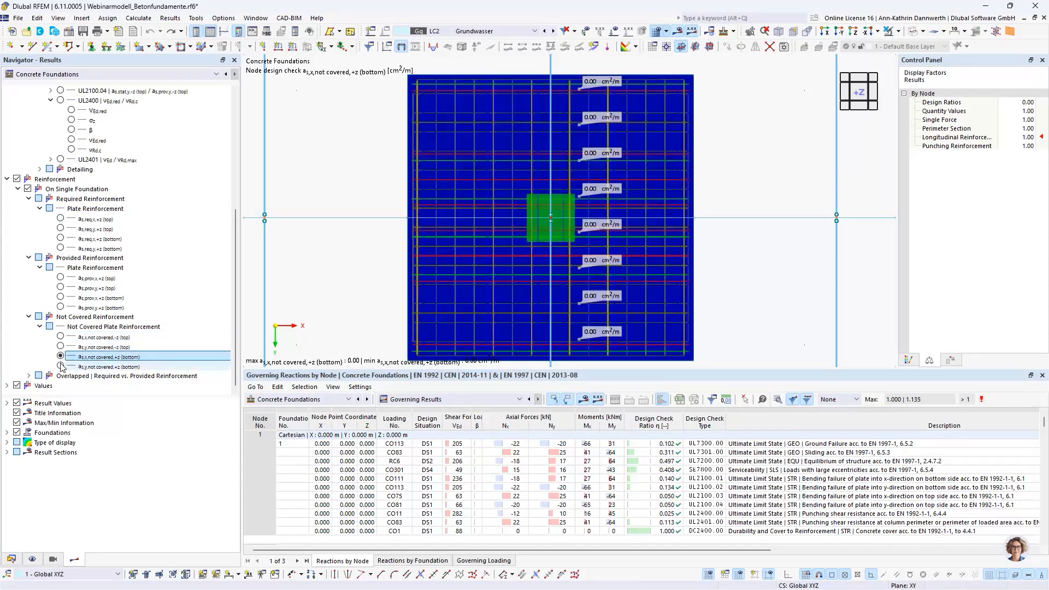
pyautogui.click(61, 367)
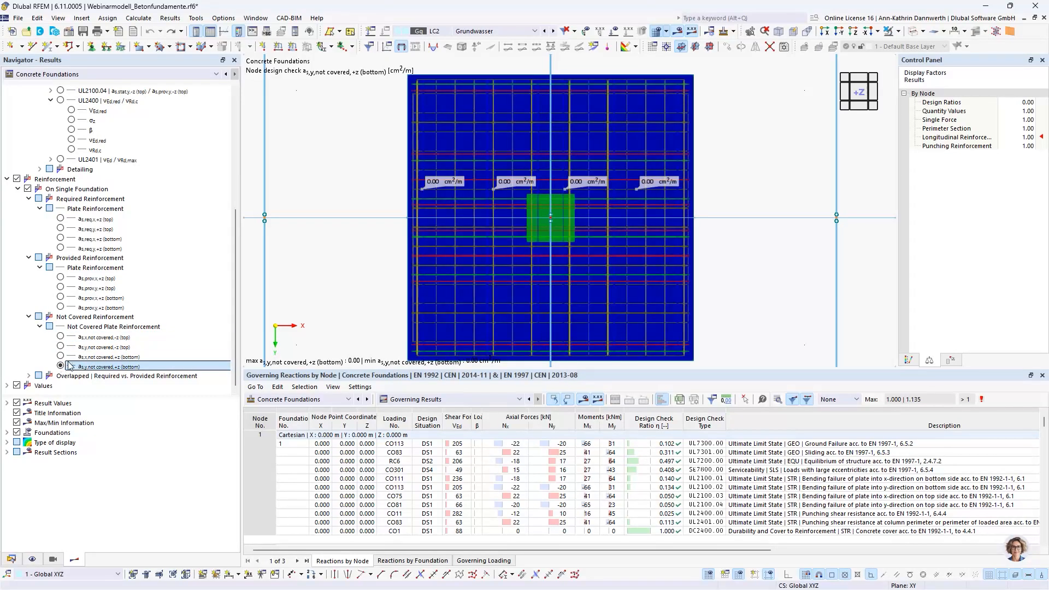
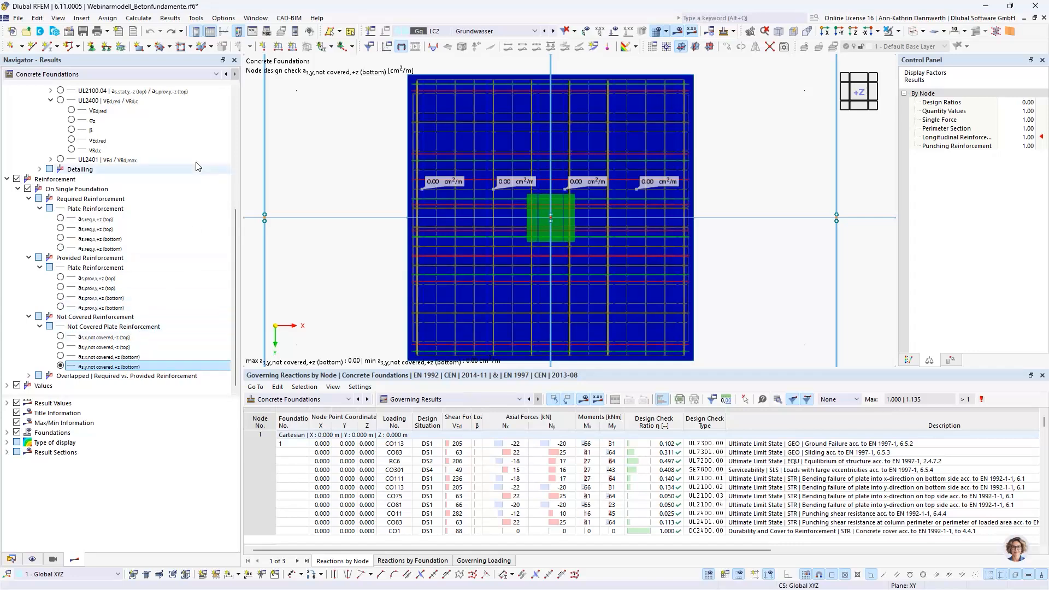
# Step: Create a new printout report, deselect all report items and collapse the whole item tree
pyautogui.click(119, 31)
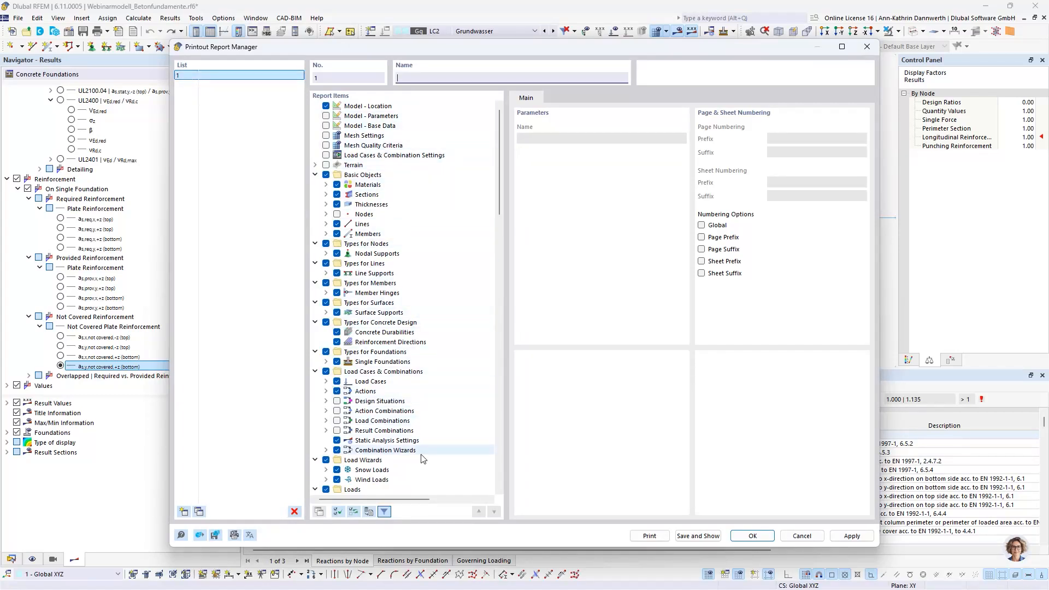
pyautogui.click(338, 512)
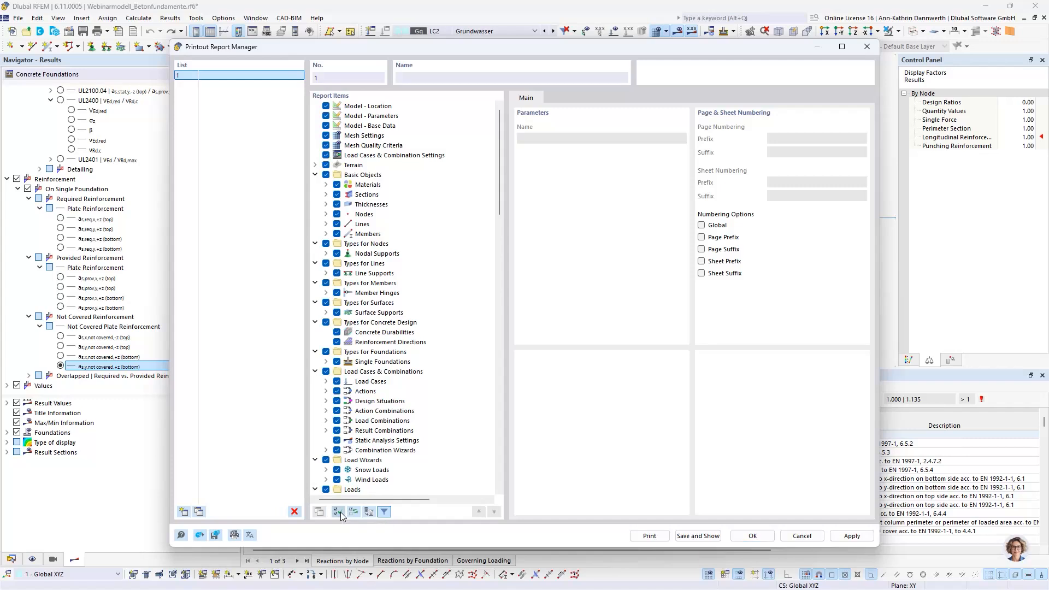
pyautogui.rightClick(459, 352)
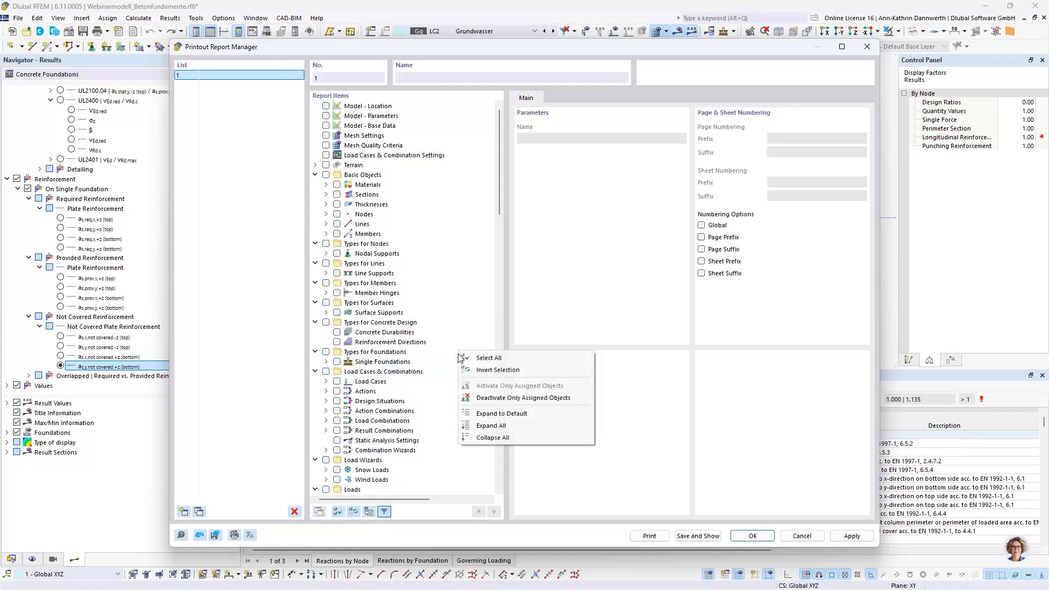
pyautogui.click(475, 434)
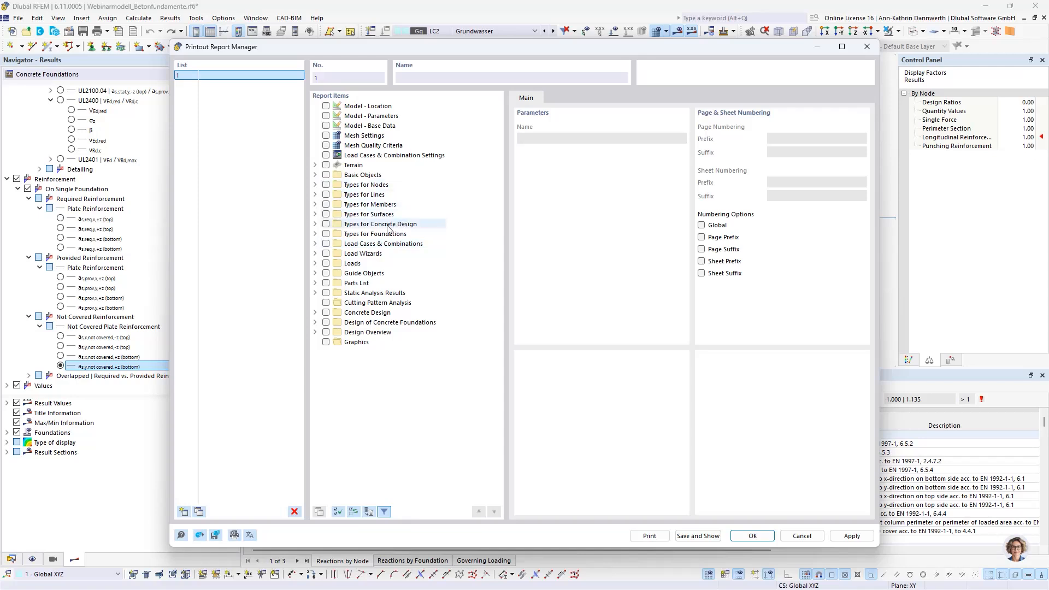
# Step: Include Single Foundations in the report with geometry, reinforcement, concrete cover, plate reinforcement, soil properties, soil property parameters and configurations
pyautogui.click(326, 234)
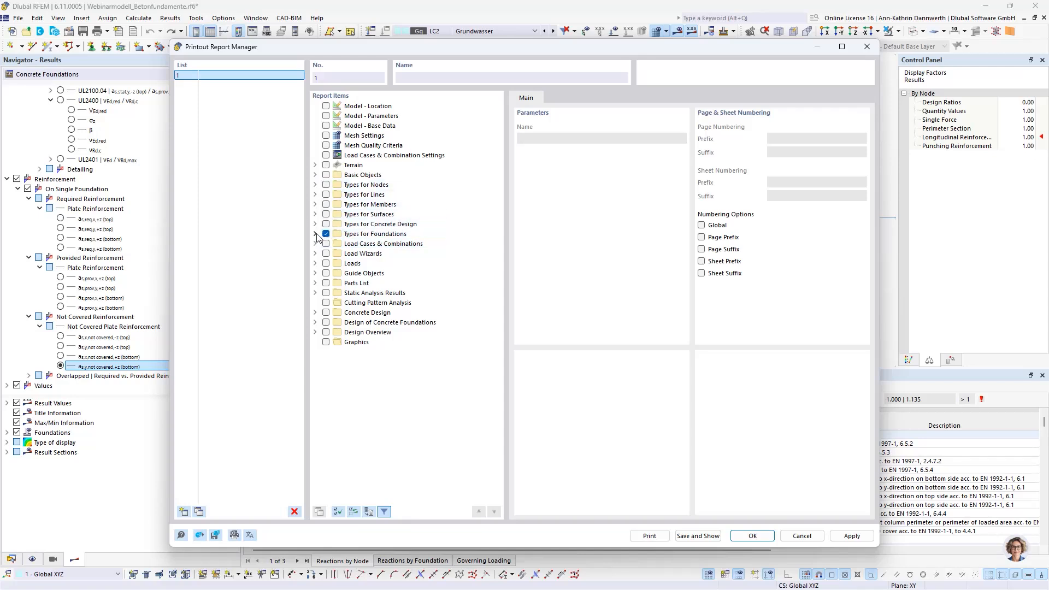
pyautogui.click(337, 244)
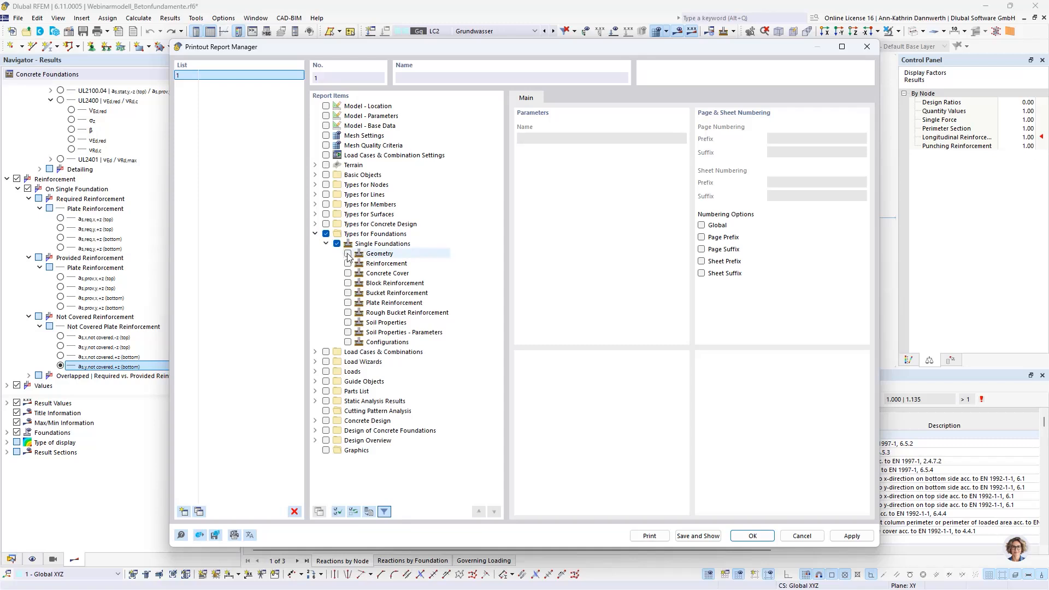
pyautogui.click(348, 263)
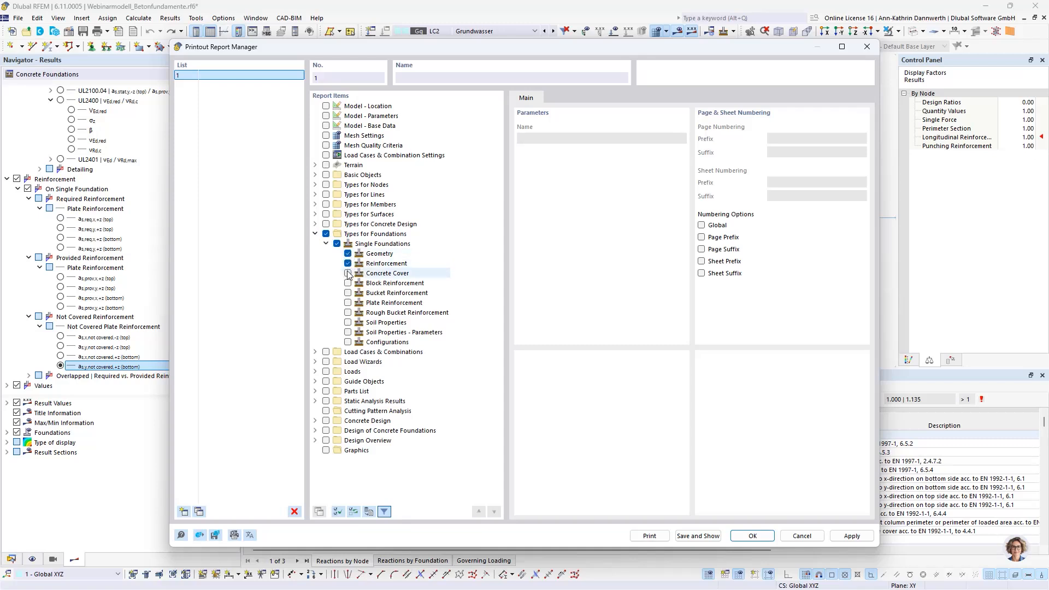
pyautogui.click(348, 273)
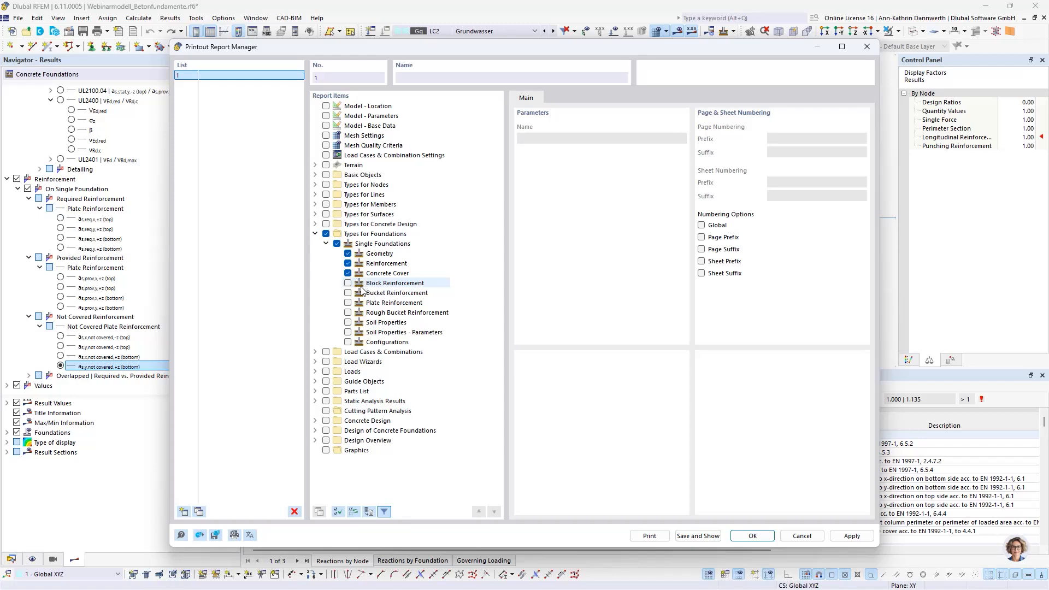
pyautogui.click(348, 303)
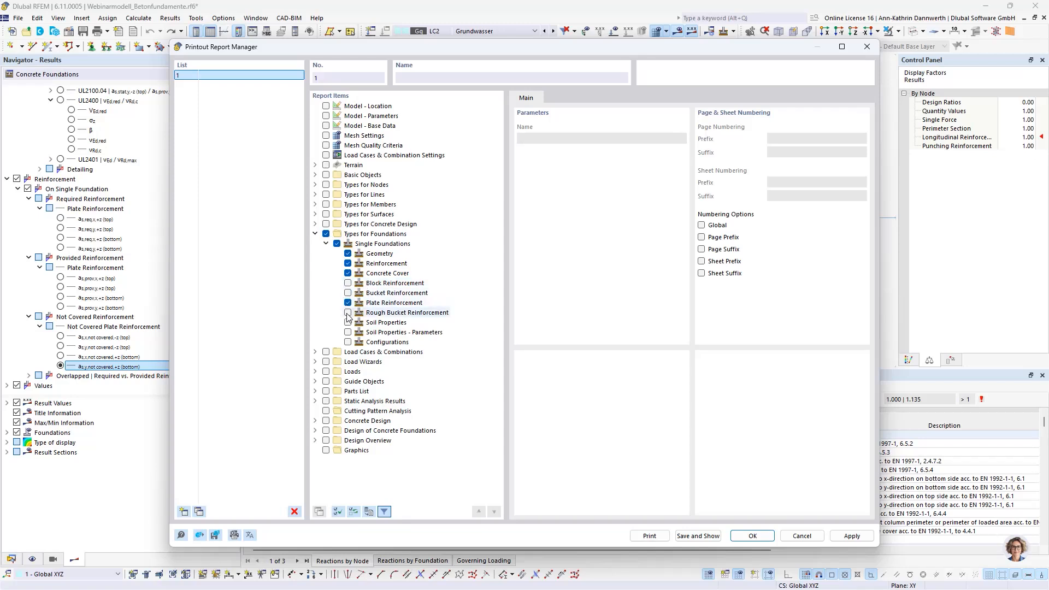
pyautogui.click(348, 323)
pyautogui.click(348, 332)
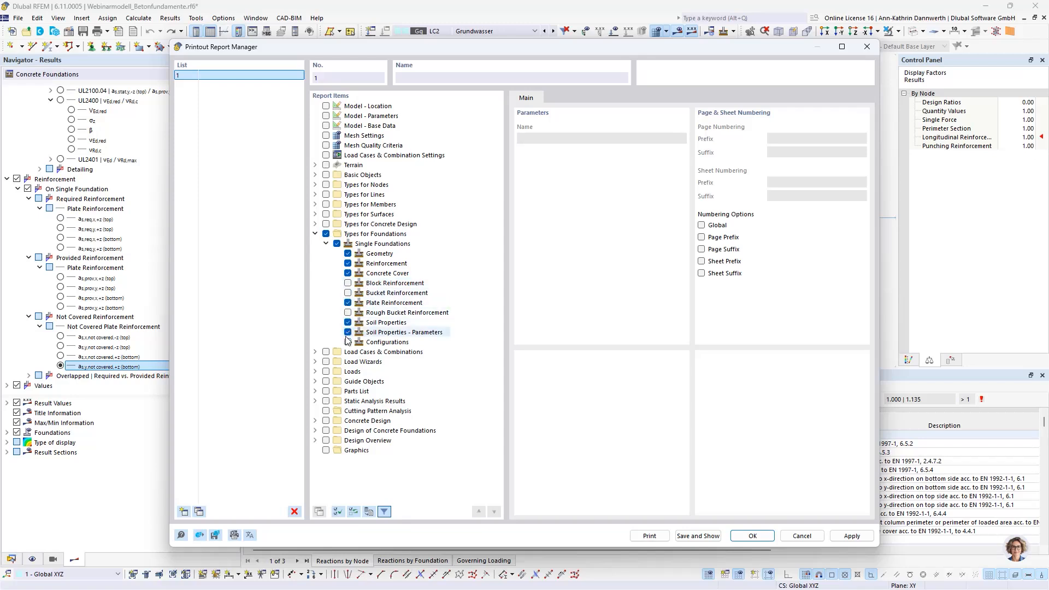
pyautogui.click(348, 342)
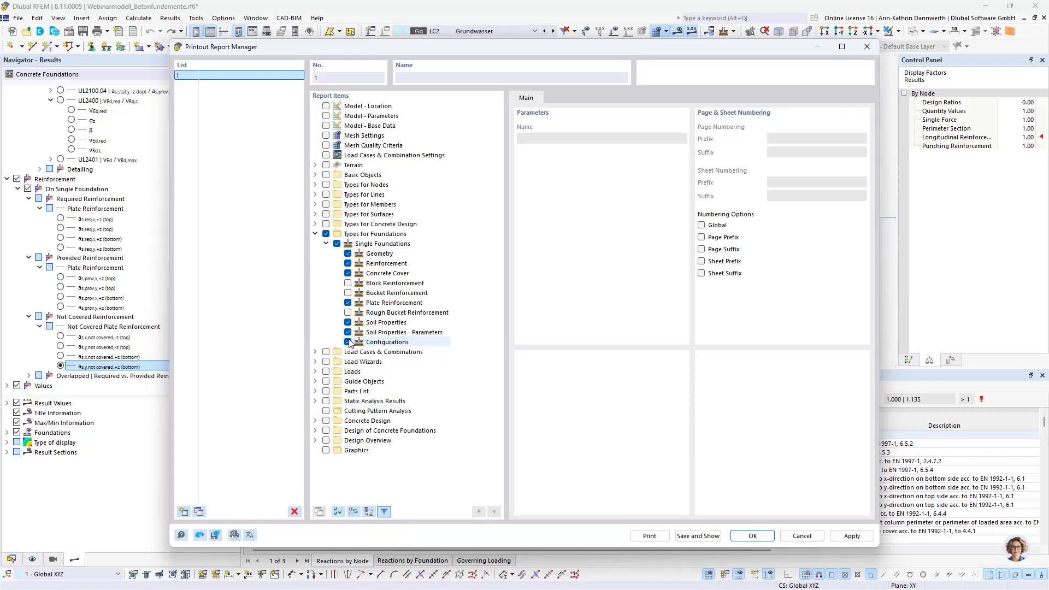
# Step: Include the additional foundation loads of LC1 - Eigengewicht + Überschüttung and LC2 - Grundwasser in the report
pyautogui.click(315, 362)
pyautogui.click(316, 391)
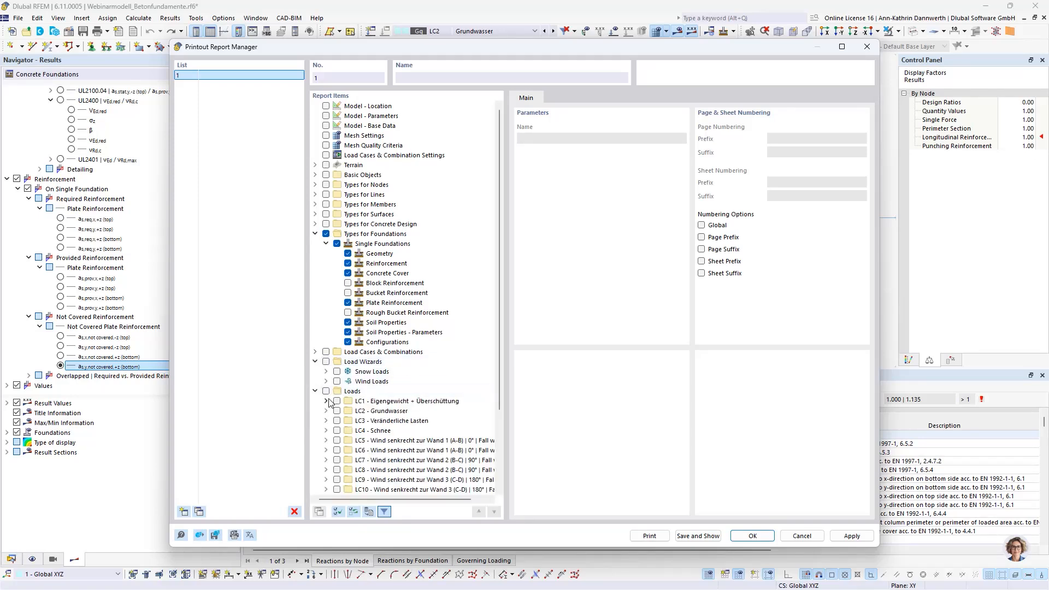
pyautogui.click(326, 400)
pyautogui.click(336, 401)
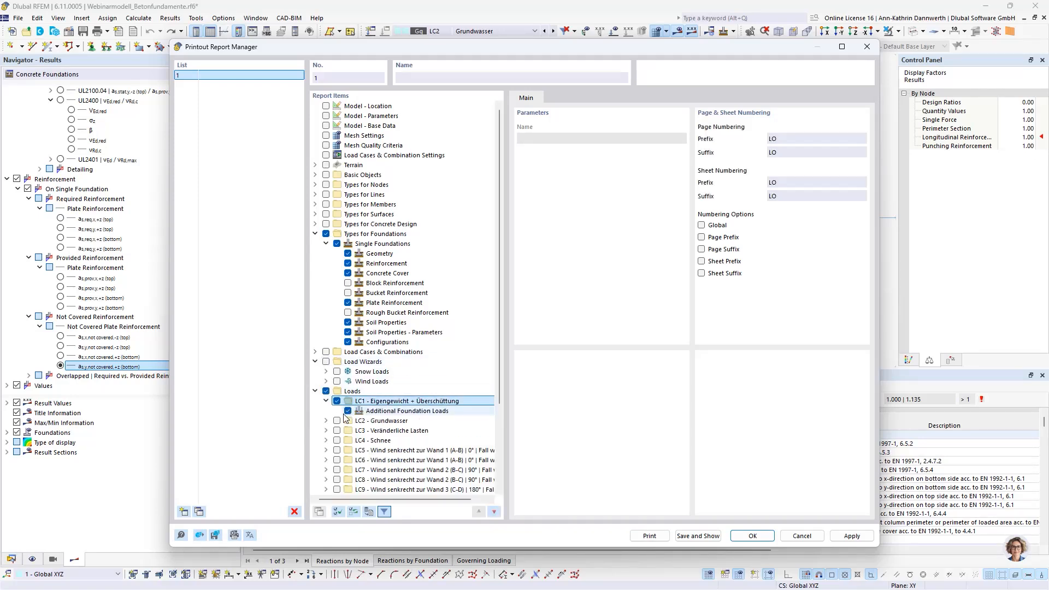
pyautogui.click(326, 421)
pyautogui.click(347, 430)
pyautogui.scroll(-3, 349, 426)
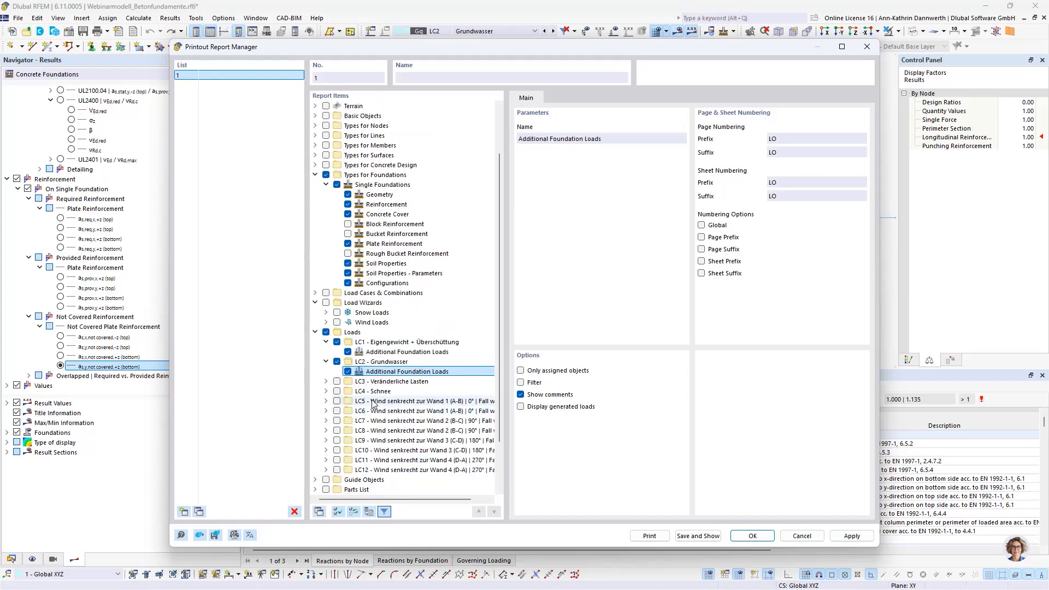
pyautogui.click(317, 273)
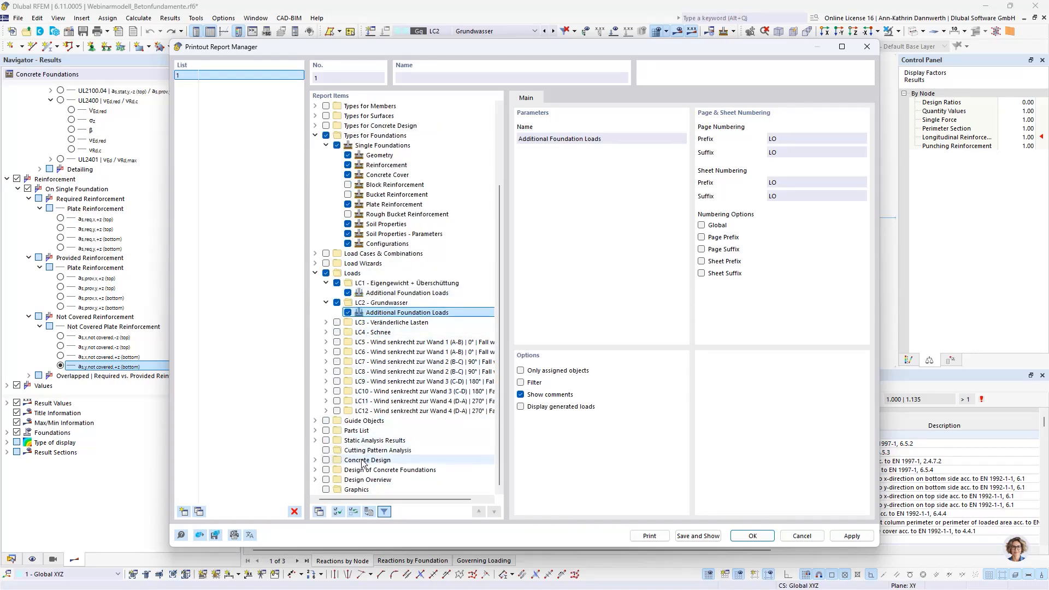
# Step: Include the concrete foundation design's global settings, design situations, geotechnical and concrete design configurations, and results in the report
pyautogui.click(325, 469)
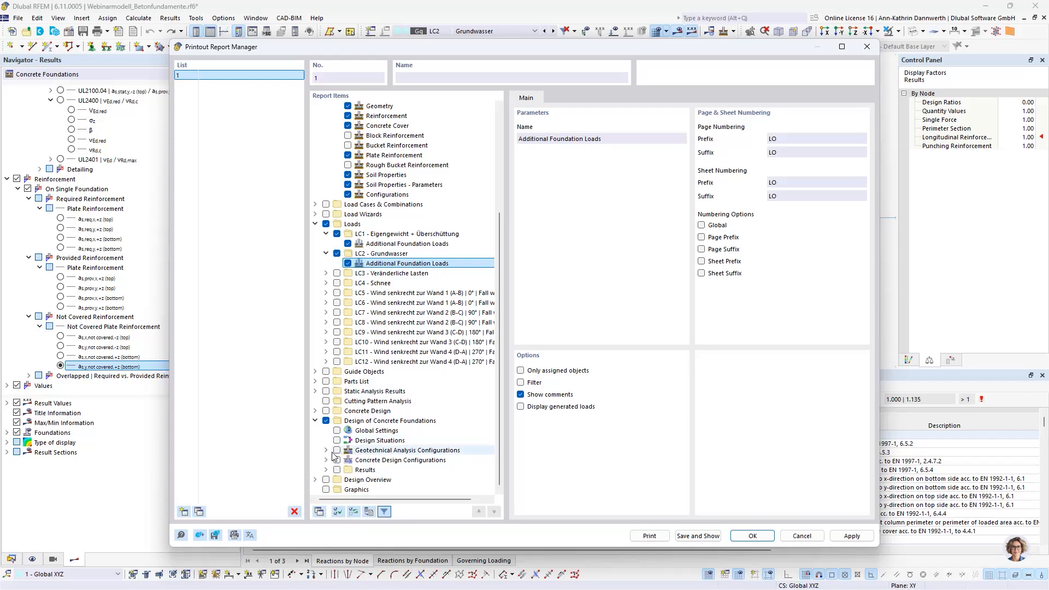
pyautogui.click(336, 441)
pyautogui.click(337, 470)
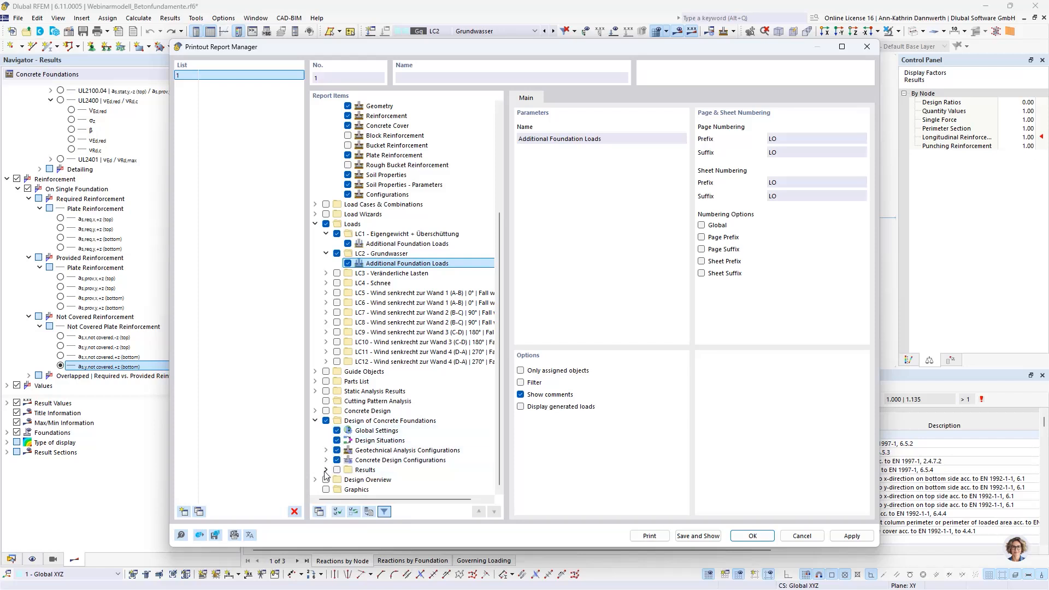
# Step: Select required reinforcement by node and foundation, provided reinforcement and governing reactions by foundation, and design ratios by design situation and foundation as results
pyautogui.click(347, 450)
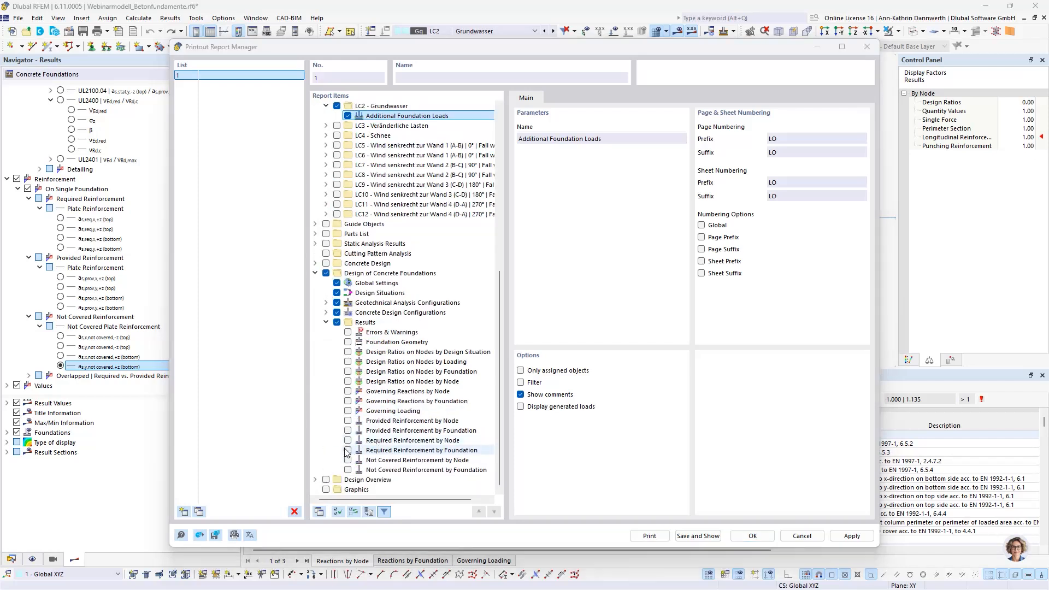
pyautogui.click(348, 440)
pyautogui.click(348, 430)
pyautogui.click(347, 421)
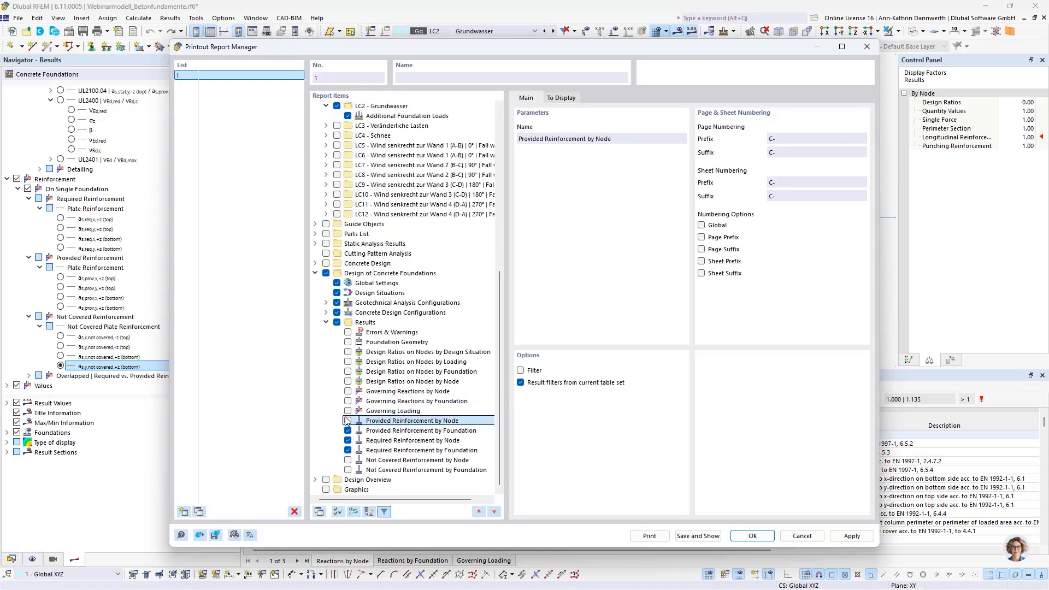
pyautogui.click(348, 401)
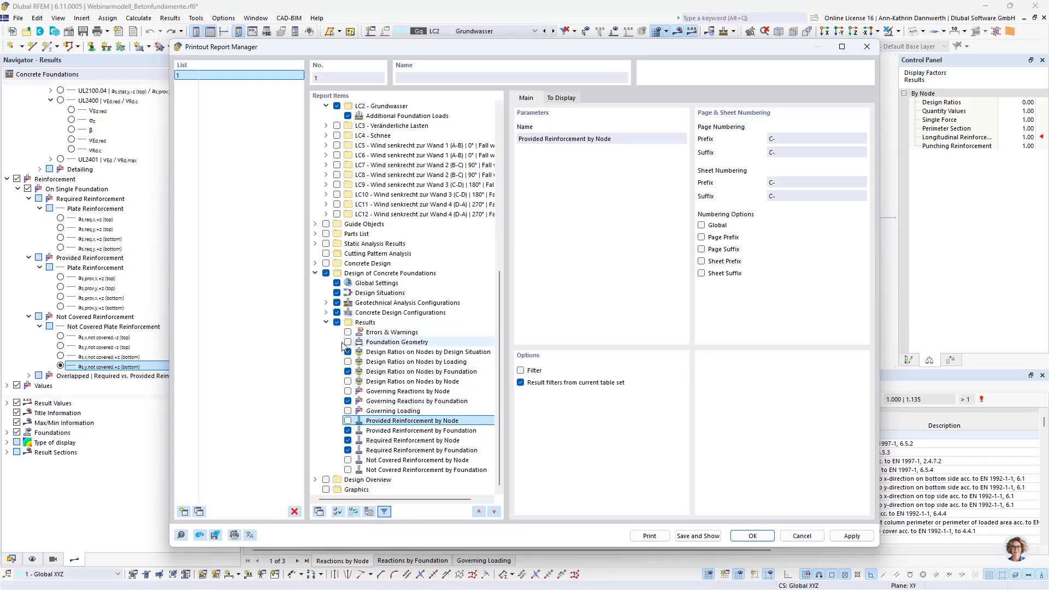
# Step: Include the Design Overview in the report, save the selection and show the printout report
pyautogui.click(314, 479)
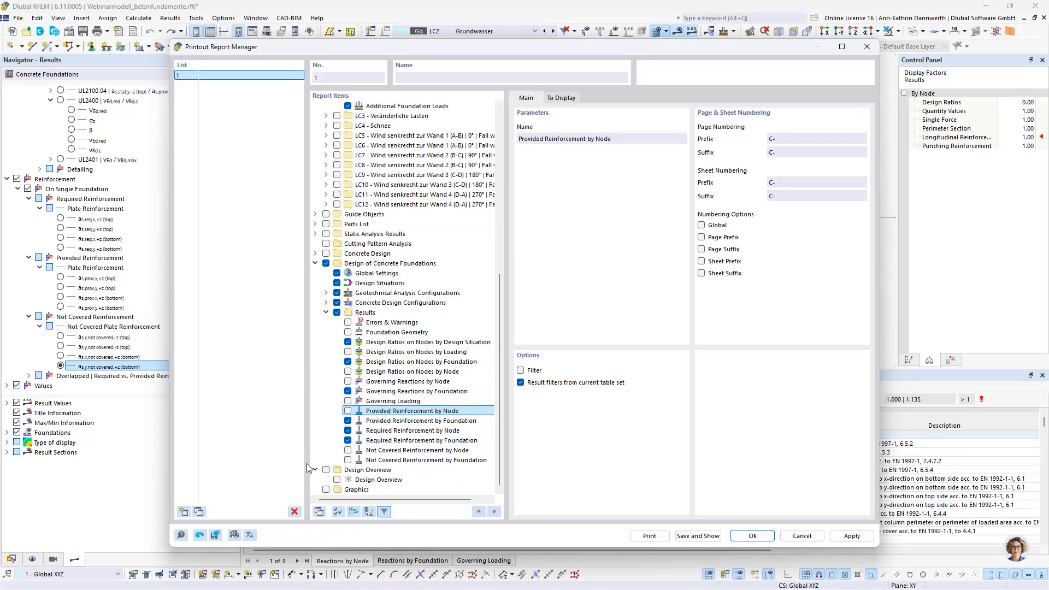
pyautogui.click(336, 480)
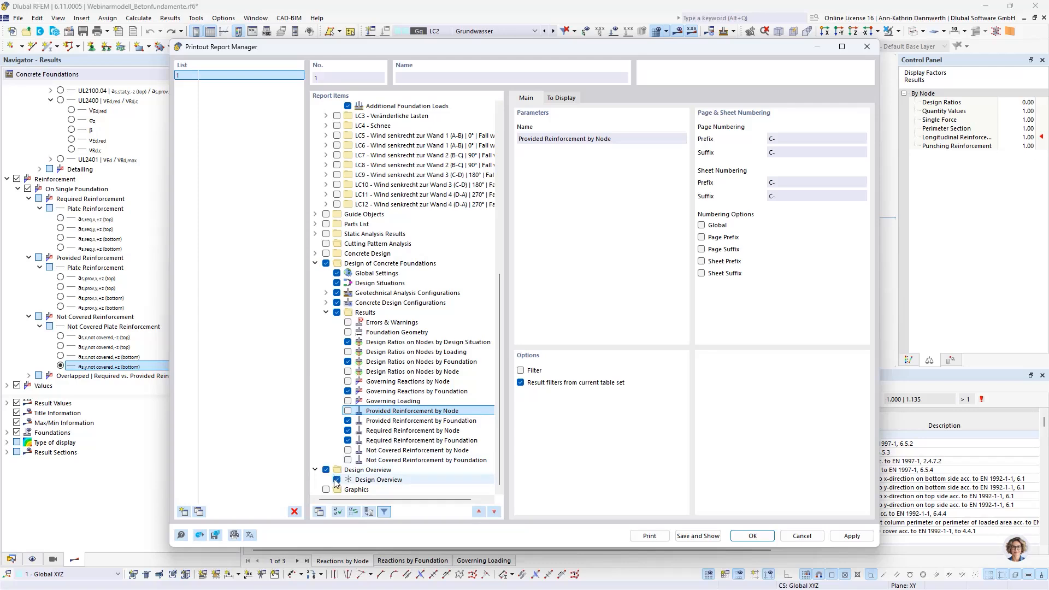
pyautogui.click(697, 536)
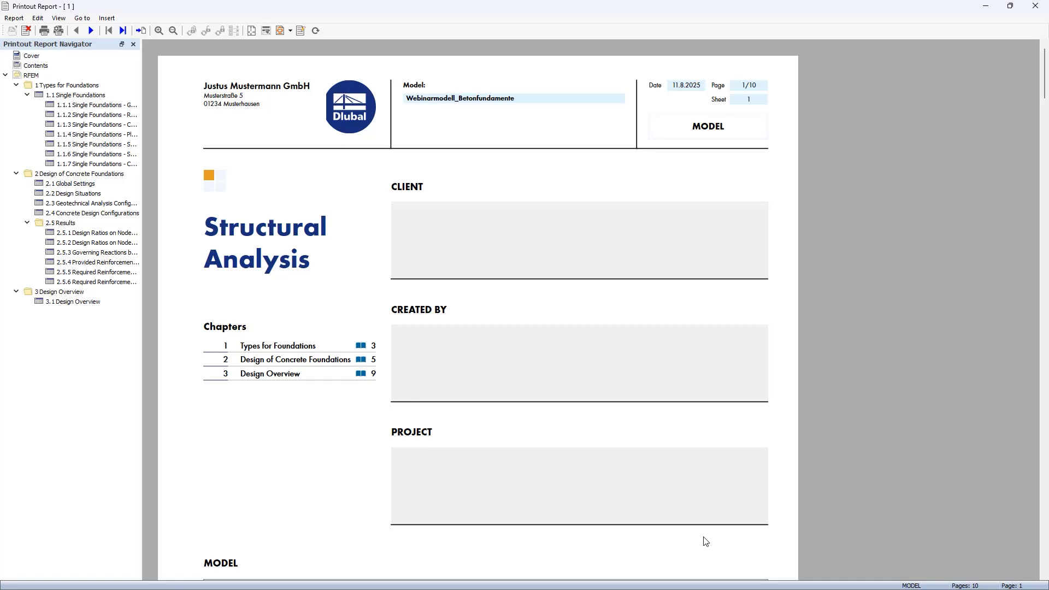
# Step: Review the report's contents page and the single foundation chapters on geometry, reinforcement, concrete cover and plate reinforcement
pyautogui.click(36, 66)
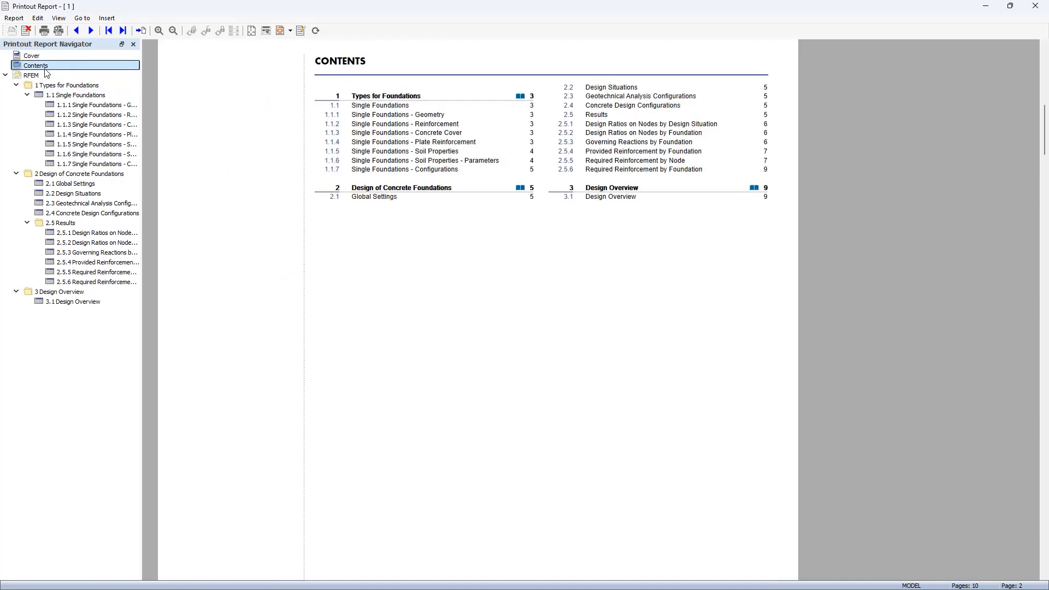
pyautogui.click(71, 86)
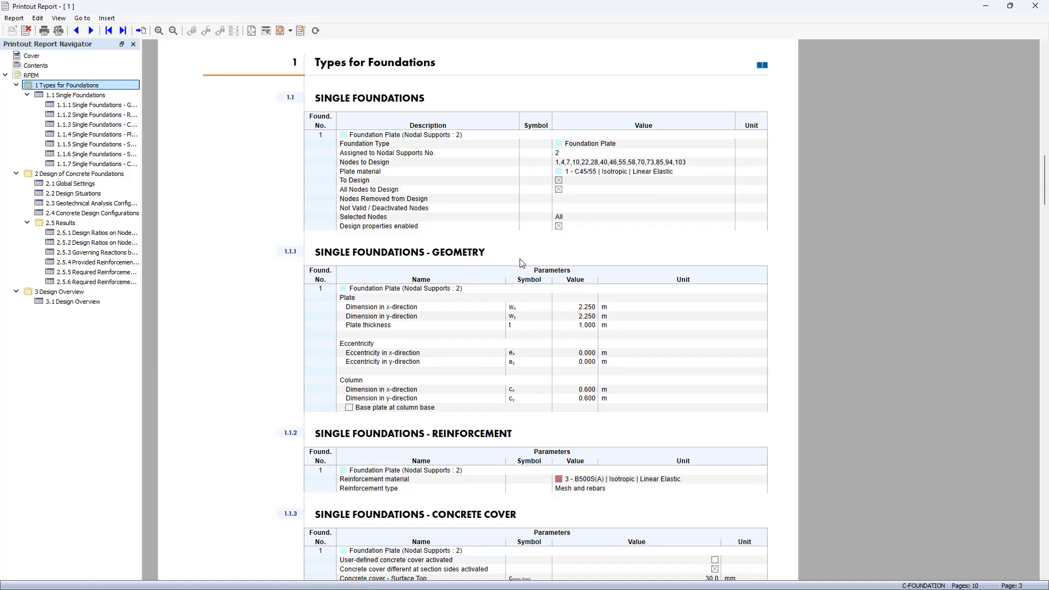
pyautogui.scroll(-3, 524, 336)
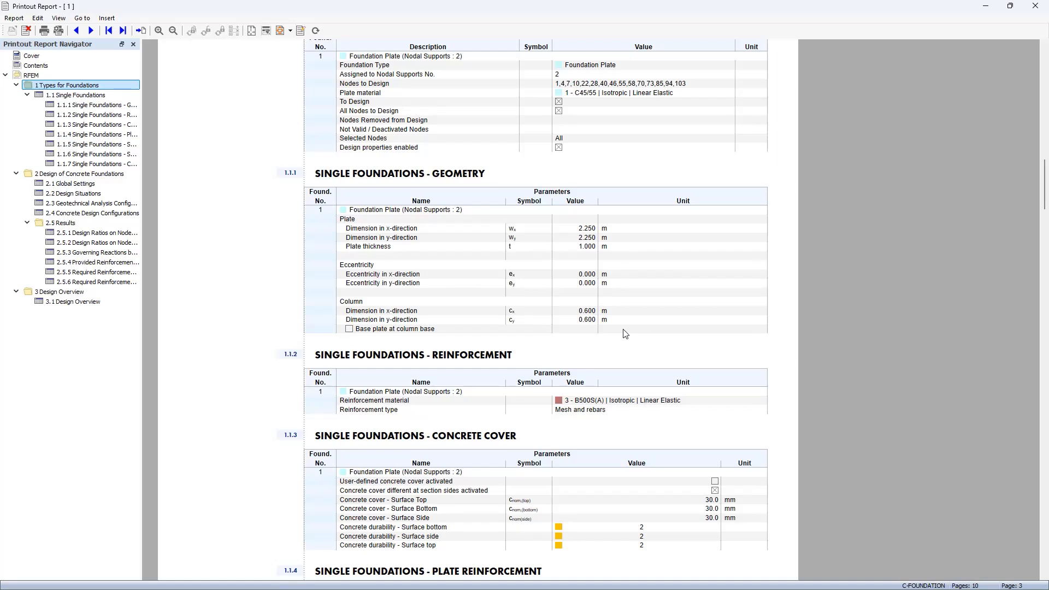
pyautogui.scroll(-6, 625, 334)
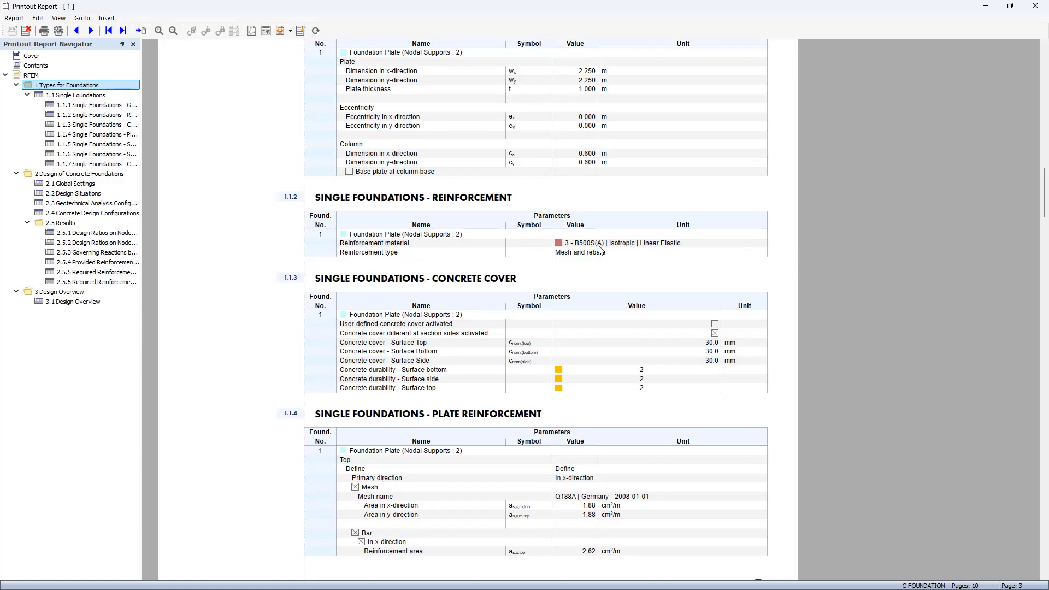
pyautogui.scroll(-4, 635, 252)
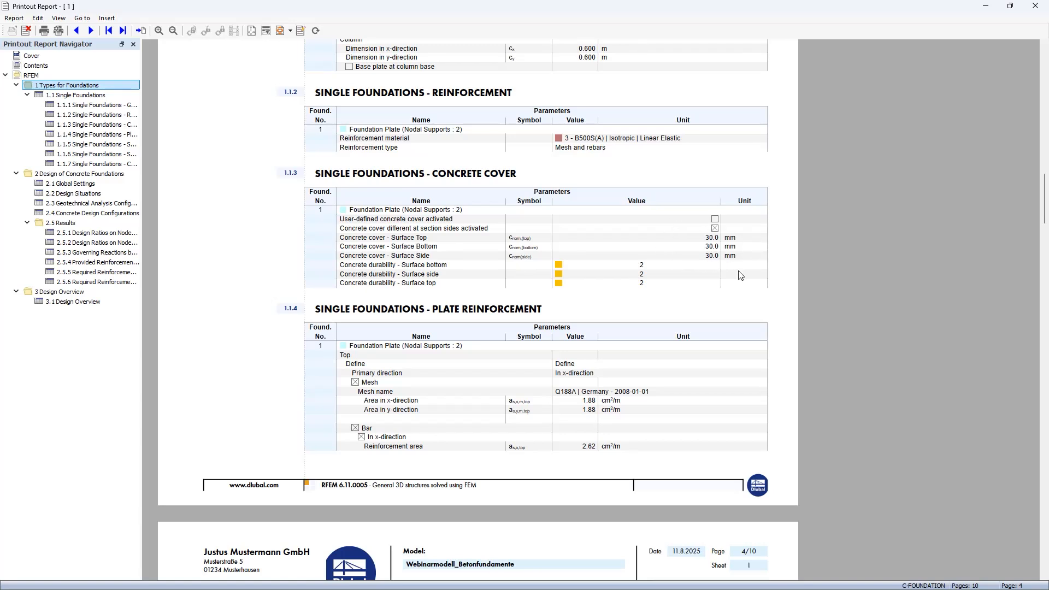
pyautogui.scroll(-4, 739, 274)
pyautogui.scroll(-4, 739, 275)
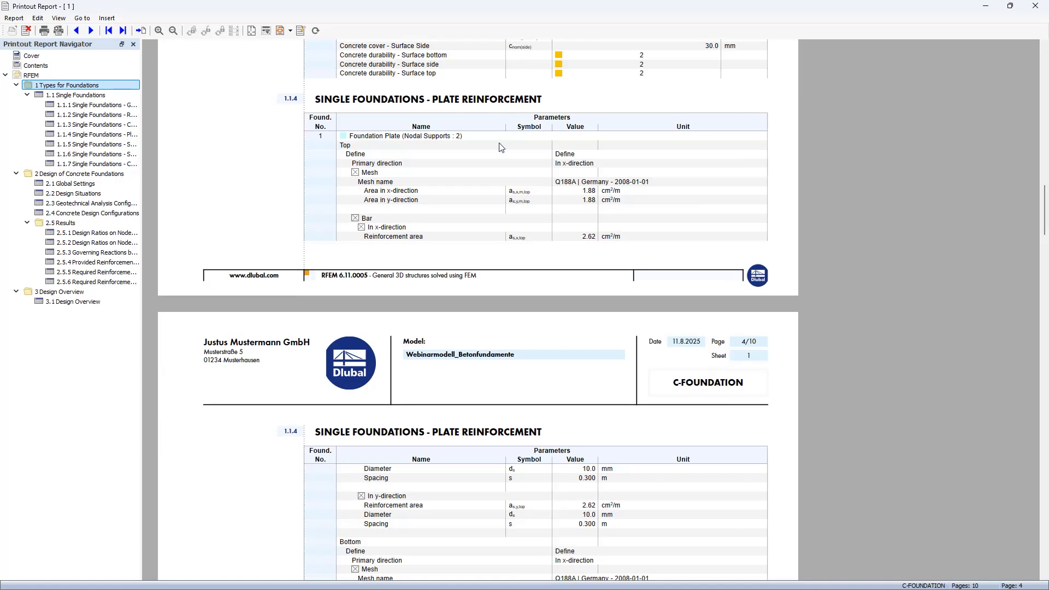
# Step: Examine the report's soil properties, soil parameters and foundation configurations, plus the global settings and design situations for concrete foundations
pyautogui.scroll(-20, 538, 305)
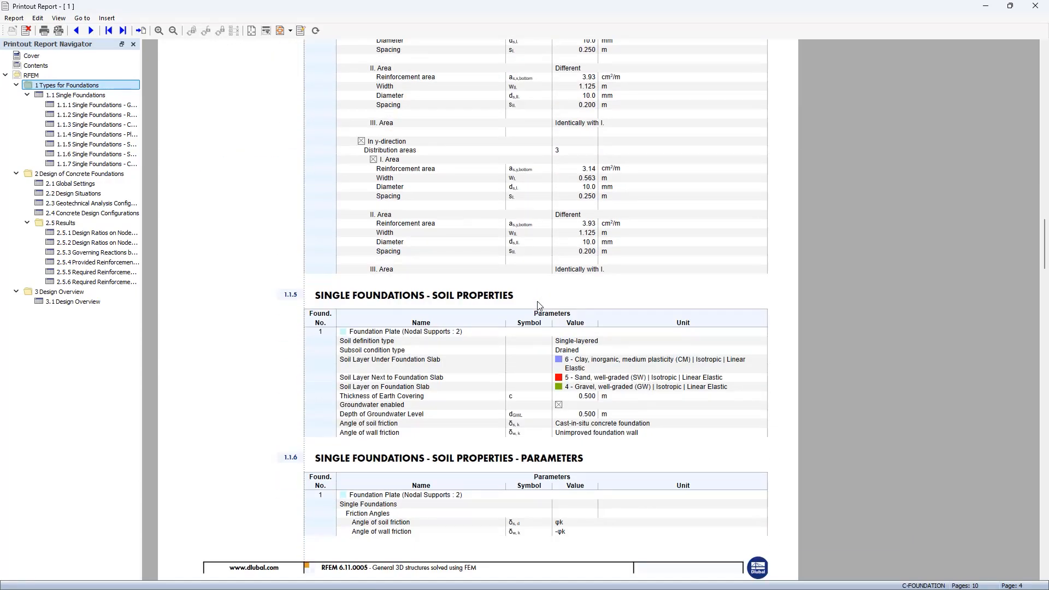
pyautogui.scroll(-5, 538, 304)
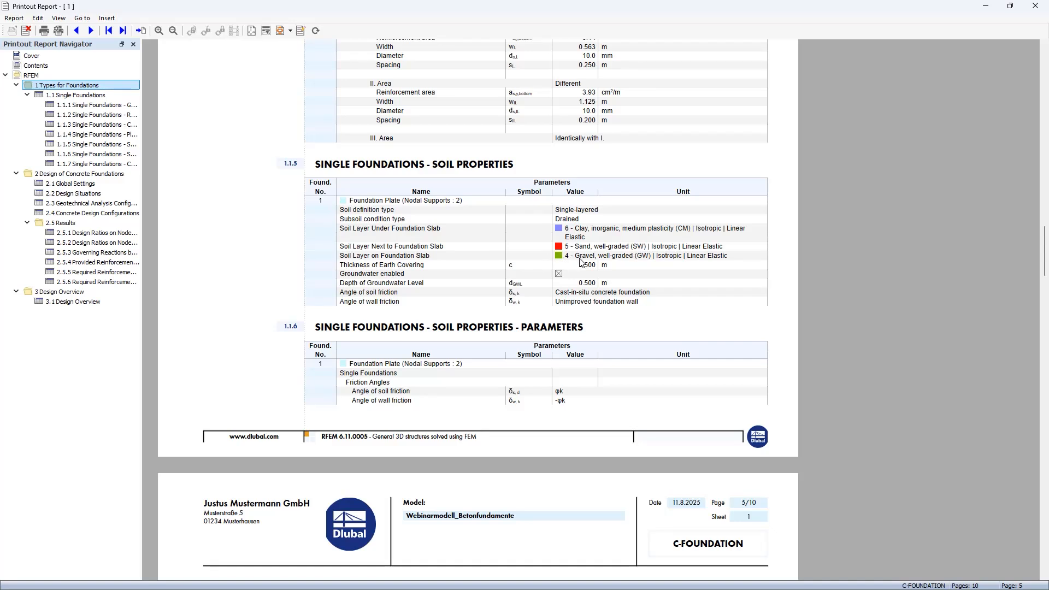
pyautogui.scroll(-2, 498, 282)
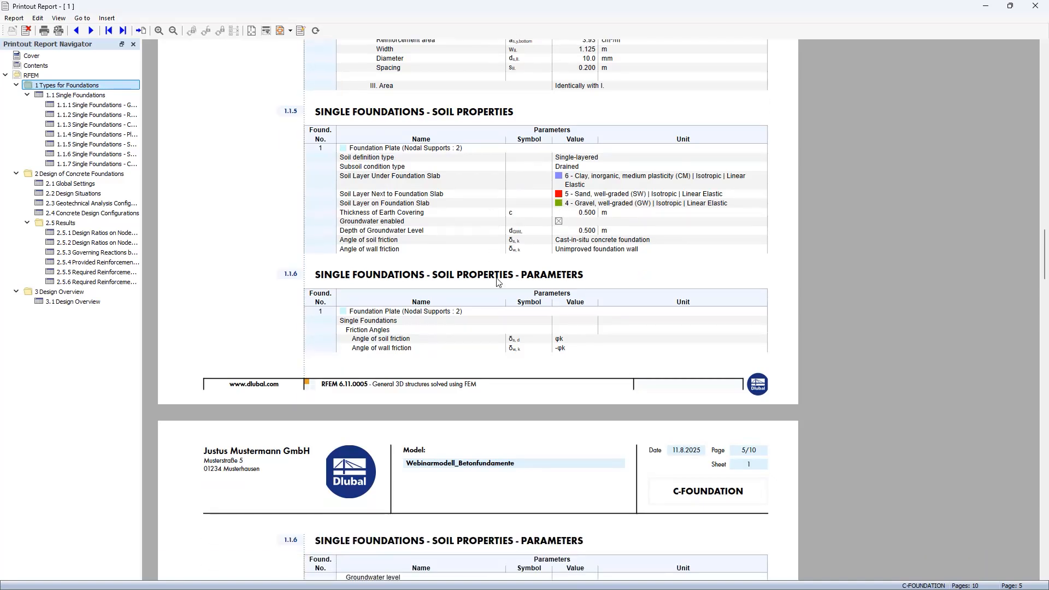
pyautogui.scroll(-2, 499, 282)
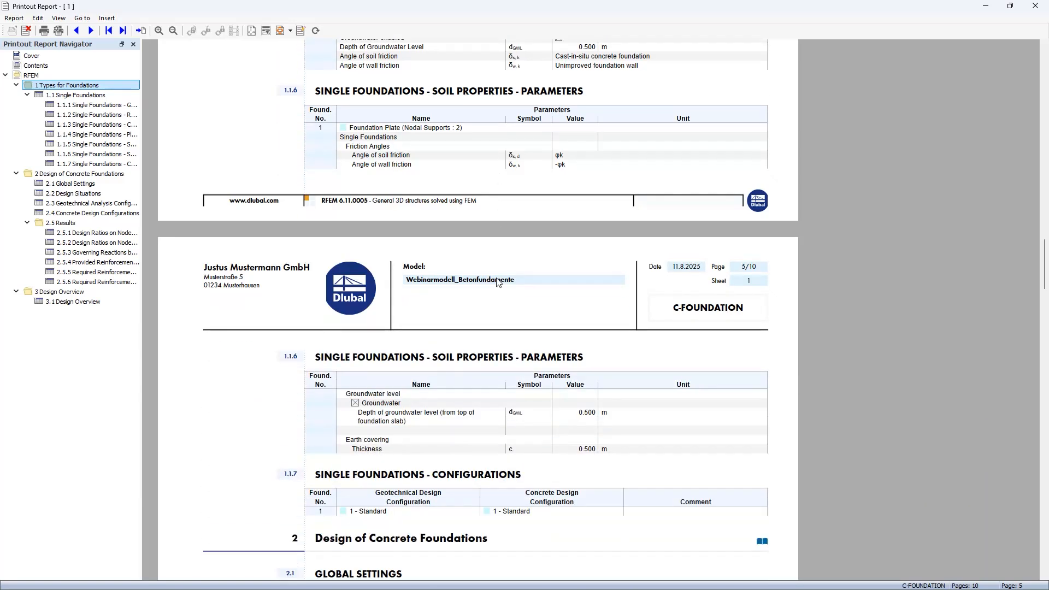
pyautogui.scroll(-4, 498, 281)
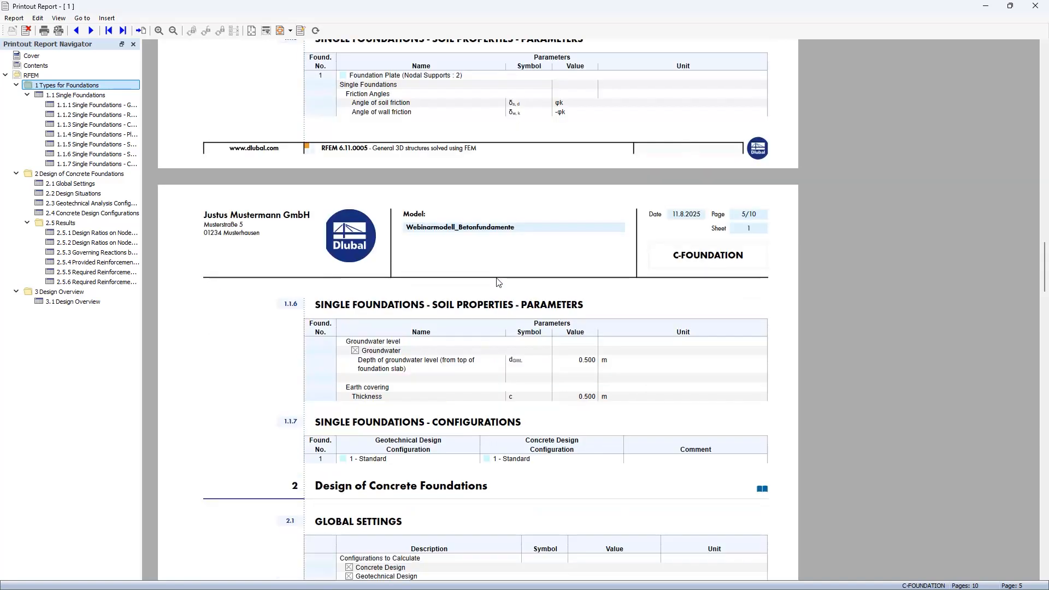
pyautogui.scroll(-3, 499, 282)
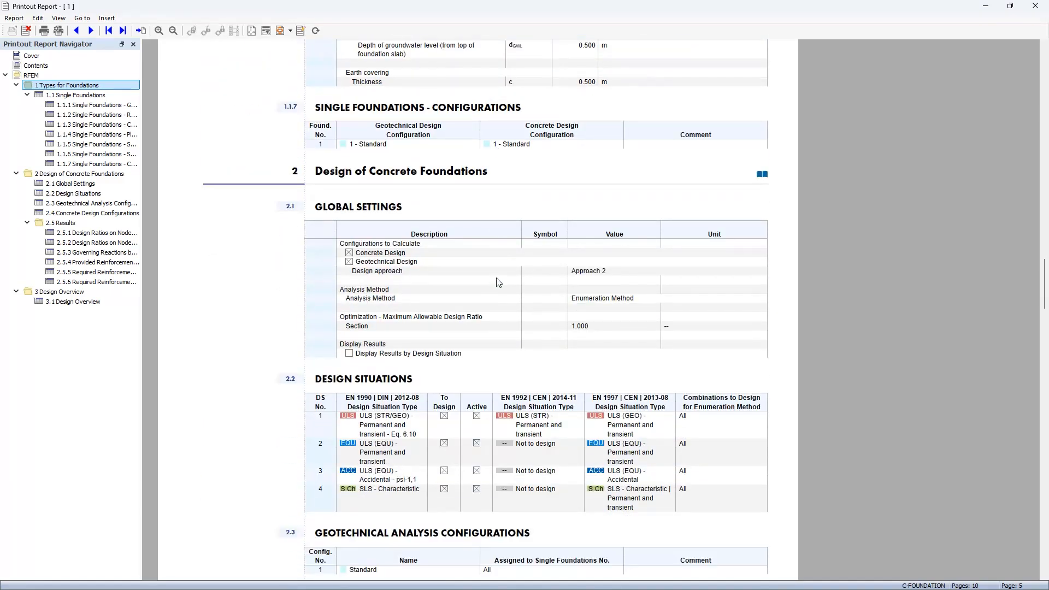
# Step: Return from the report to the model, show the Concrete Foundations input data and open the global add-on settings
pyautogui.scroll(-1, 498, 281)
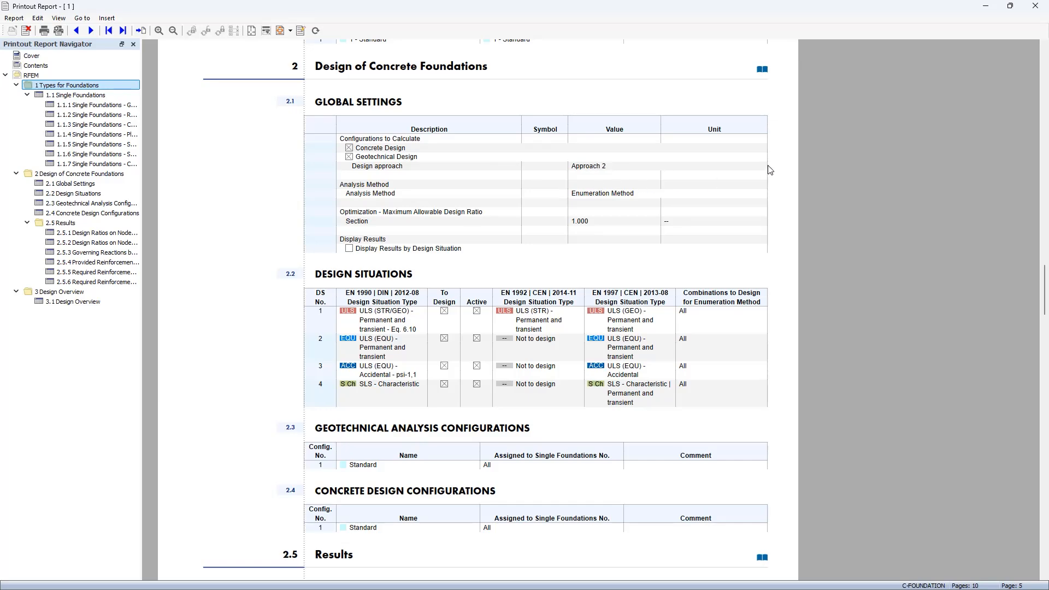
pyautogui.click(986, 8)
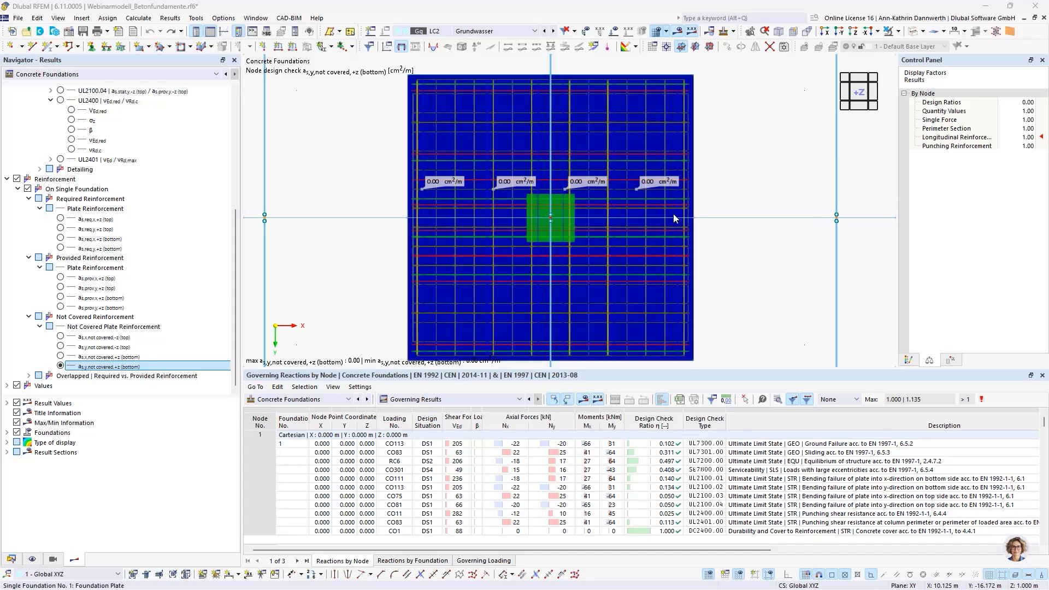
pyautogui.click(432, 400)
pyautogui.click(433, 410)
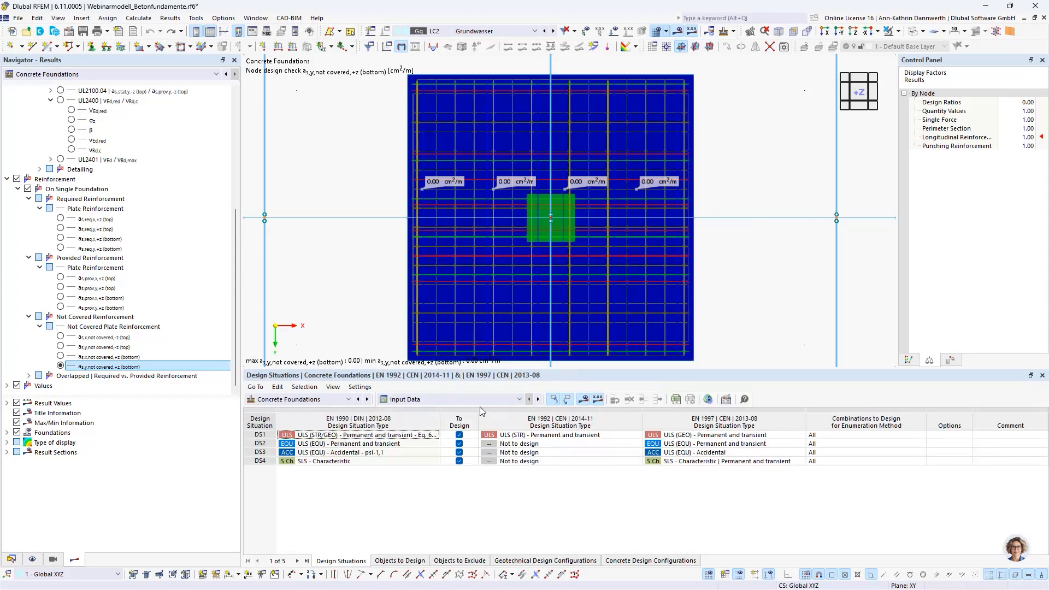
pyautogui.click(707, 400)
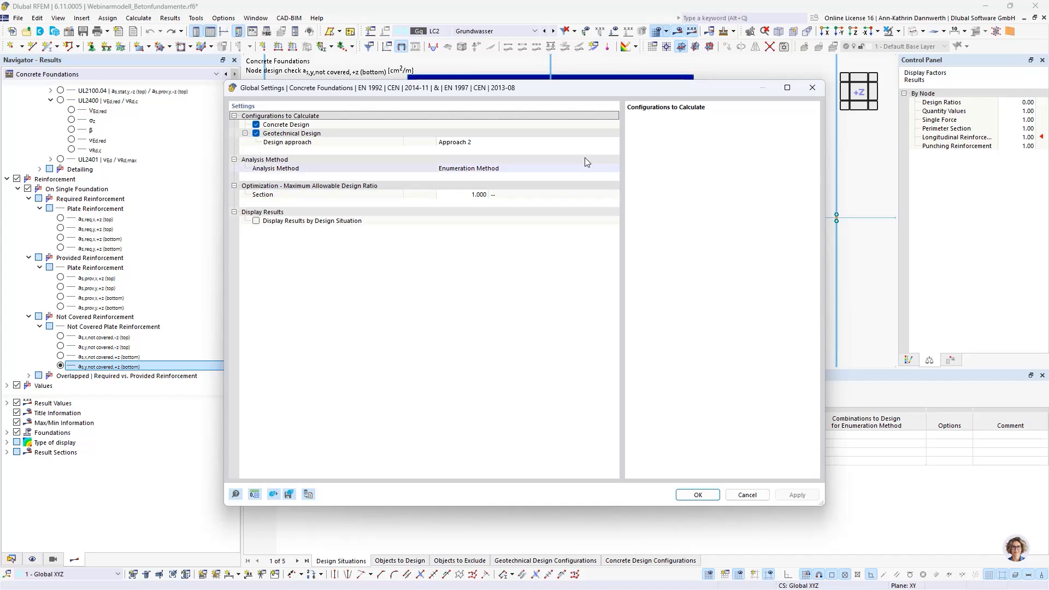
# Step: Check the available geotechnical design approaches, leave Approach 2 selected and close the global settings without applying
pyautogui.click(568, 143)
pyautogui.click(614, 140)
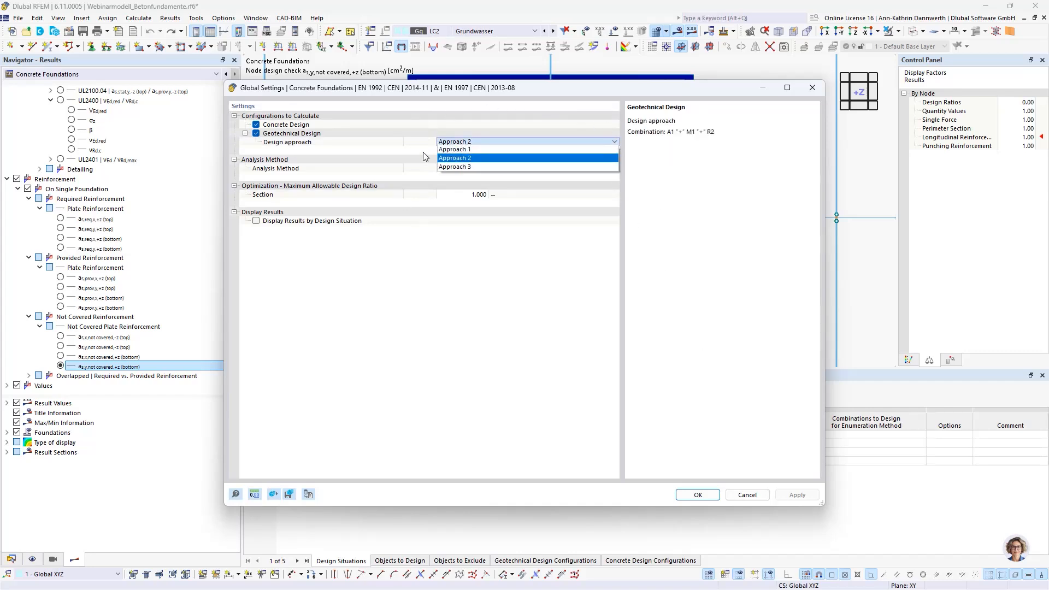
pyautogui.click(460, 159)
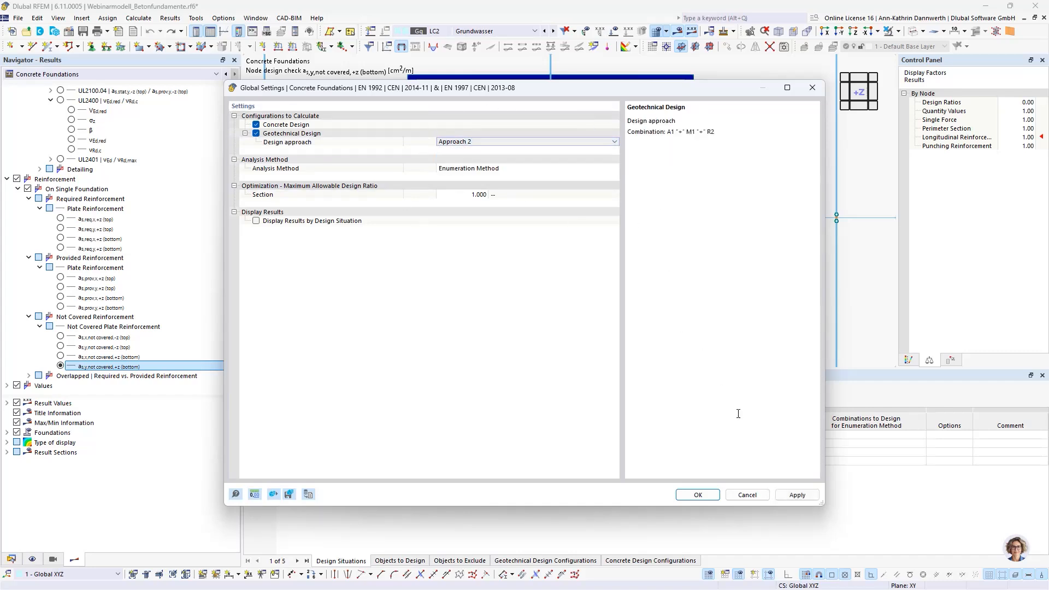
pyautogui.click(747, 495)
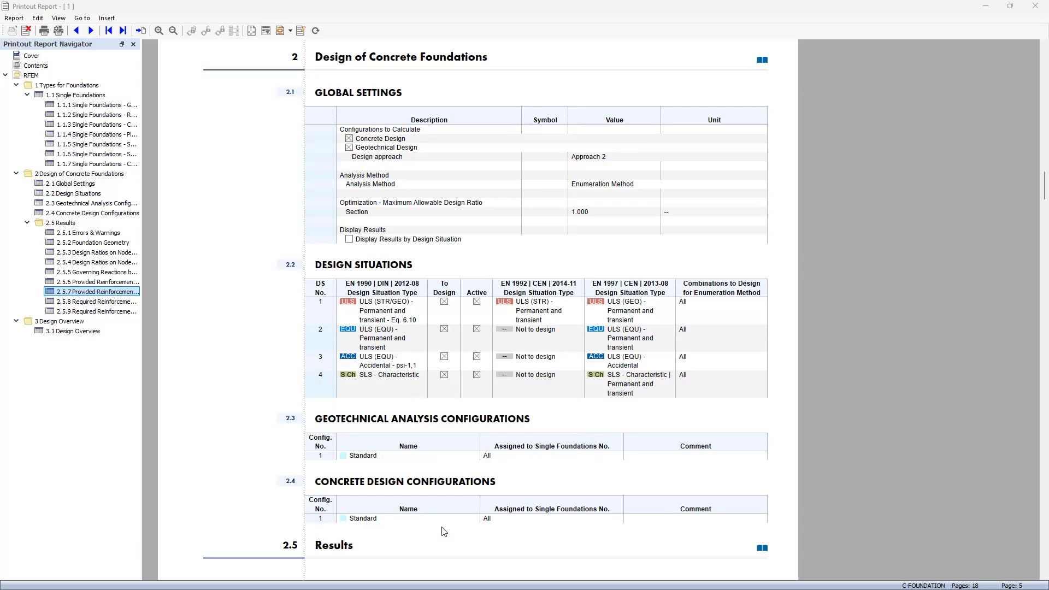
# Step: Review the report's errors and warnings, foundation geometry and design ratios on nodes by foundation
pyautogui.scroll(-8, 534, 490)
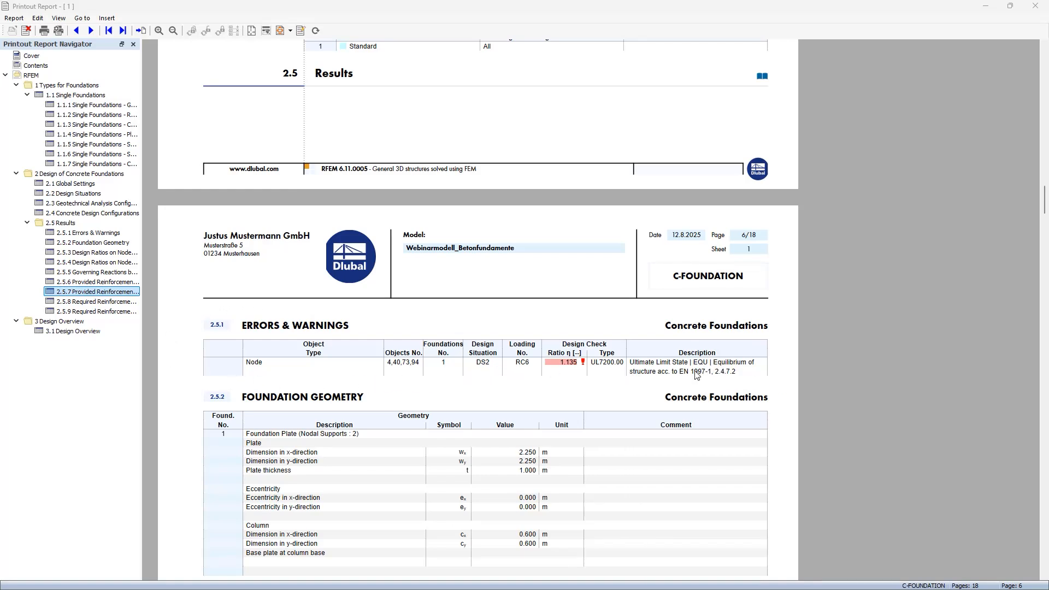
pyautogui.scroll(-4, 546, 379)
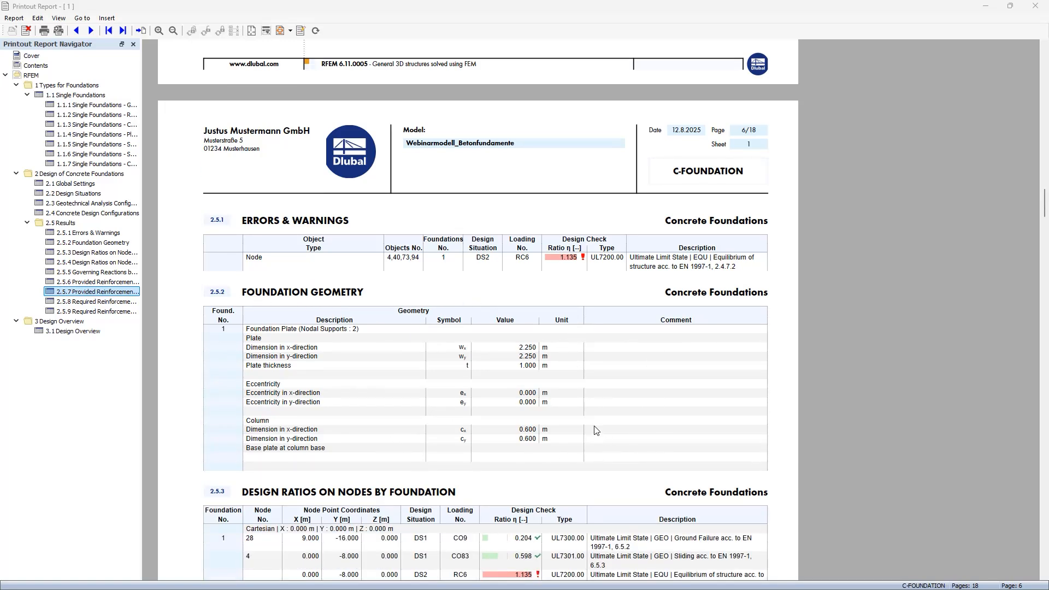
pyautogui.scroll(-4, 596, 430)
pyautogui.scroll(-1, 595, 429)
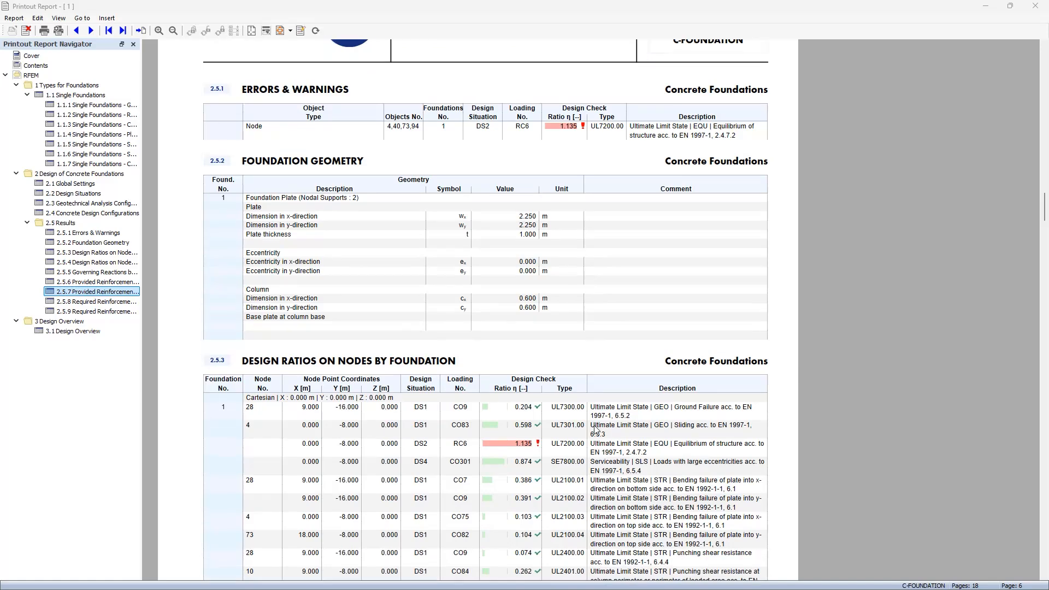
pyautogui.scroll(-5, 585, 383)
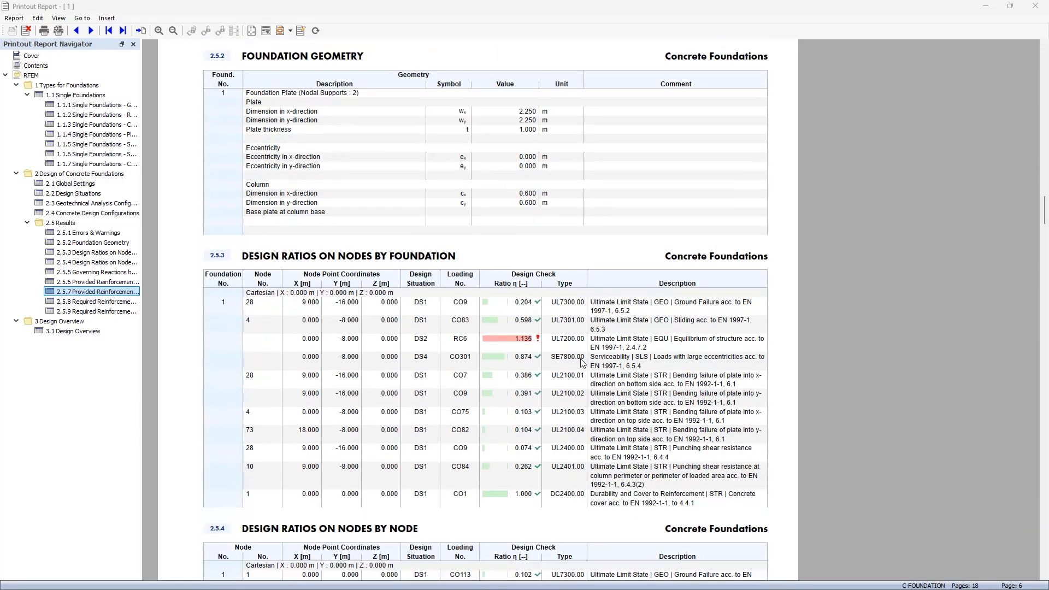
pyautogui.scroll(-5, 582, 363)
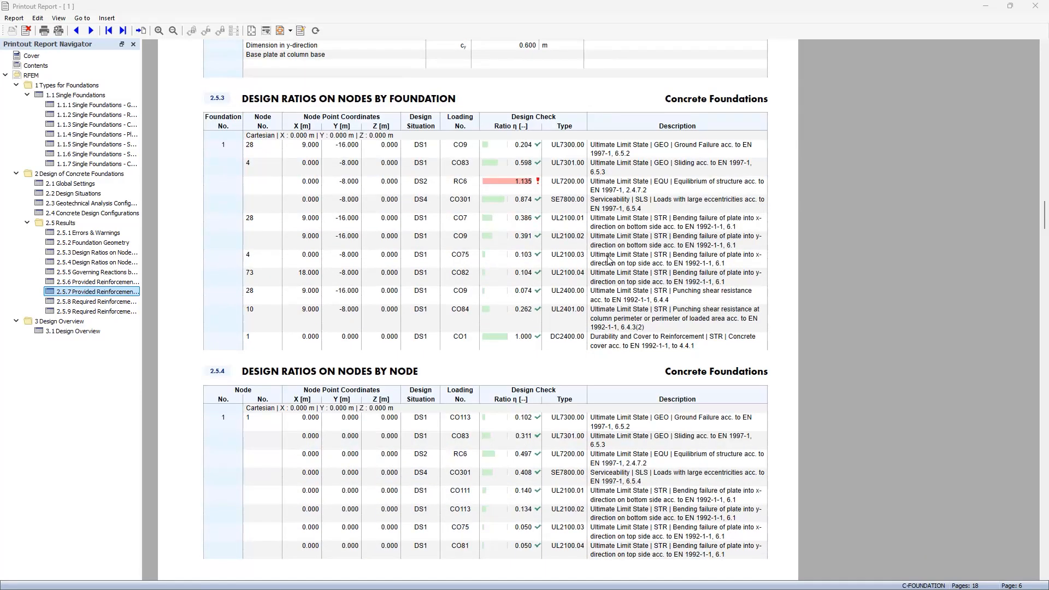
# Step: Examine the report's design ratios on nodes by node and the governing reactions by foundation
pyautogui.scroll(-20, 435, 268)
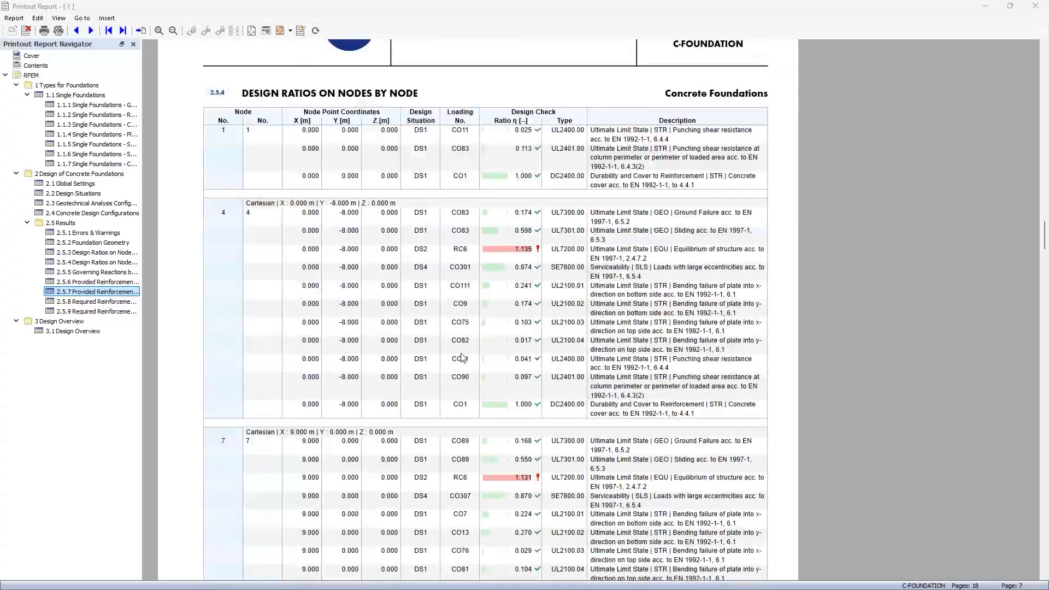
pyautogui.scroll(-20, 458, 369)
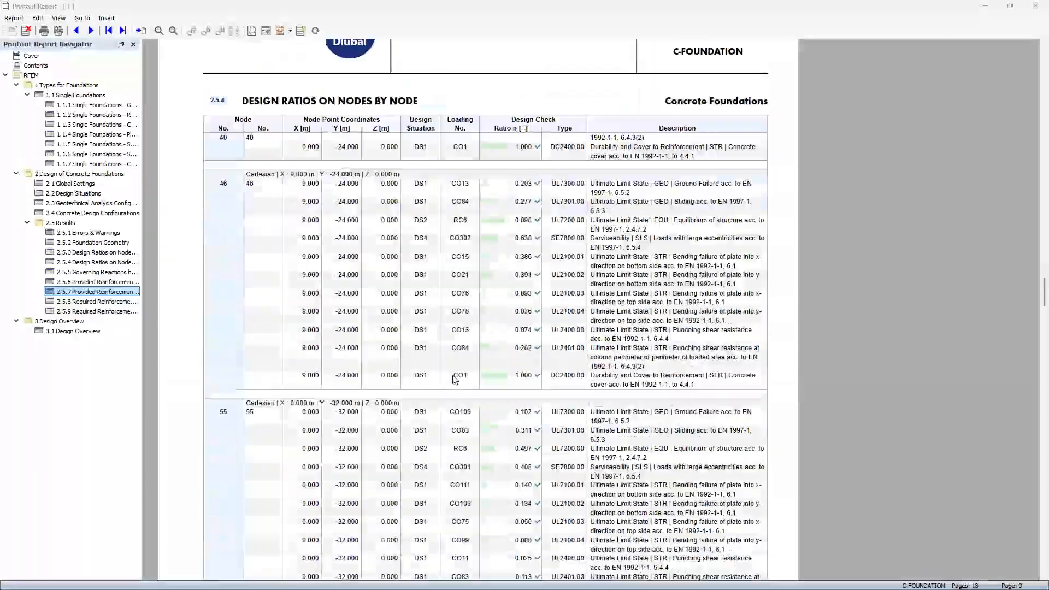
pyautogui.scroll(-20, 455, 379)
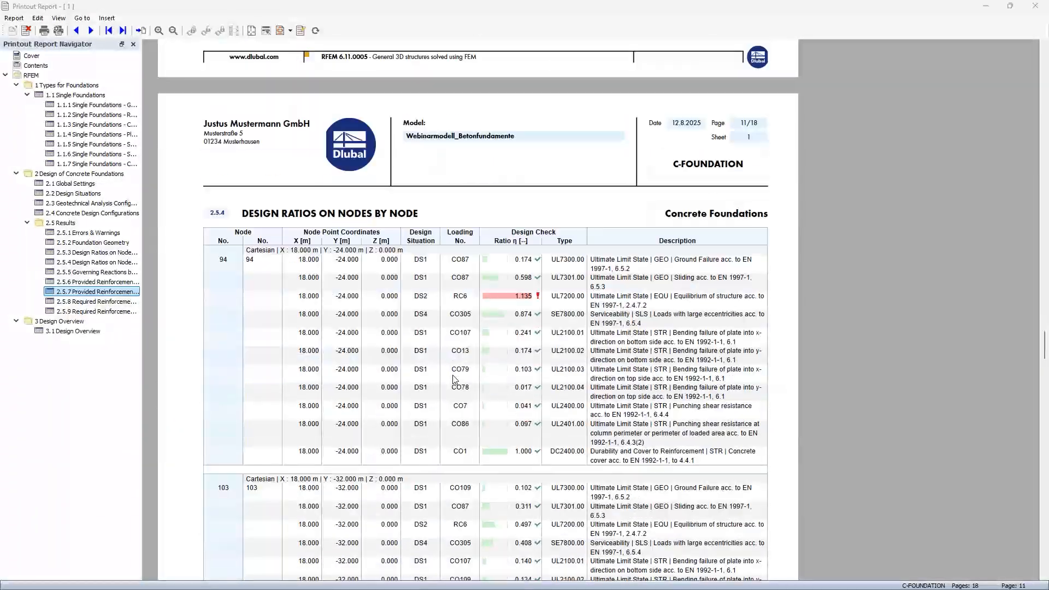
pyautogui.scroll(2, 513, 310)
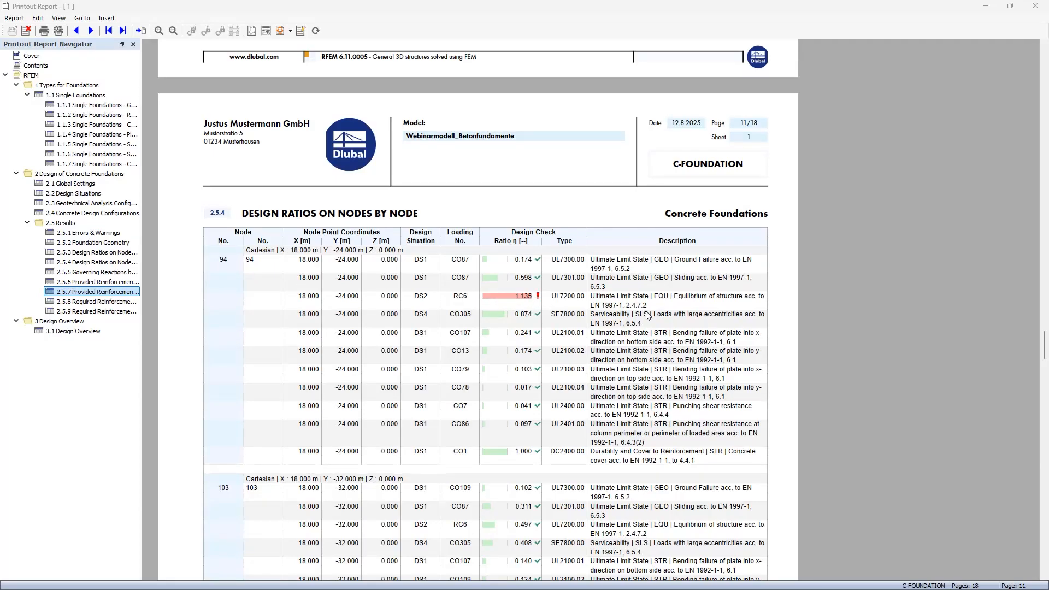
pyautogui.scroll(1, 440, 390)
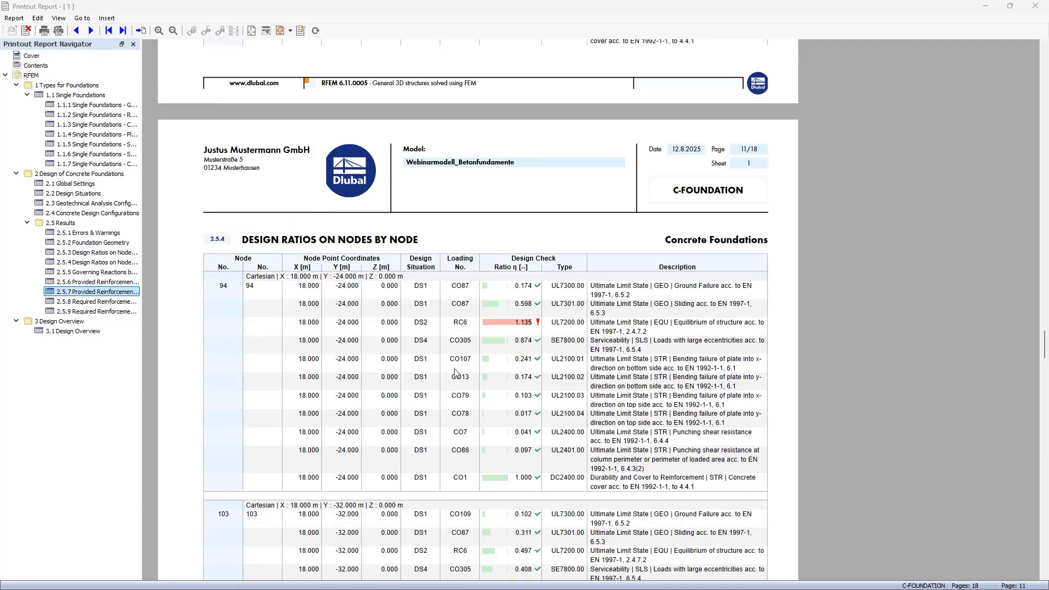
pyautogui.scroll(-19, 460, 435)
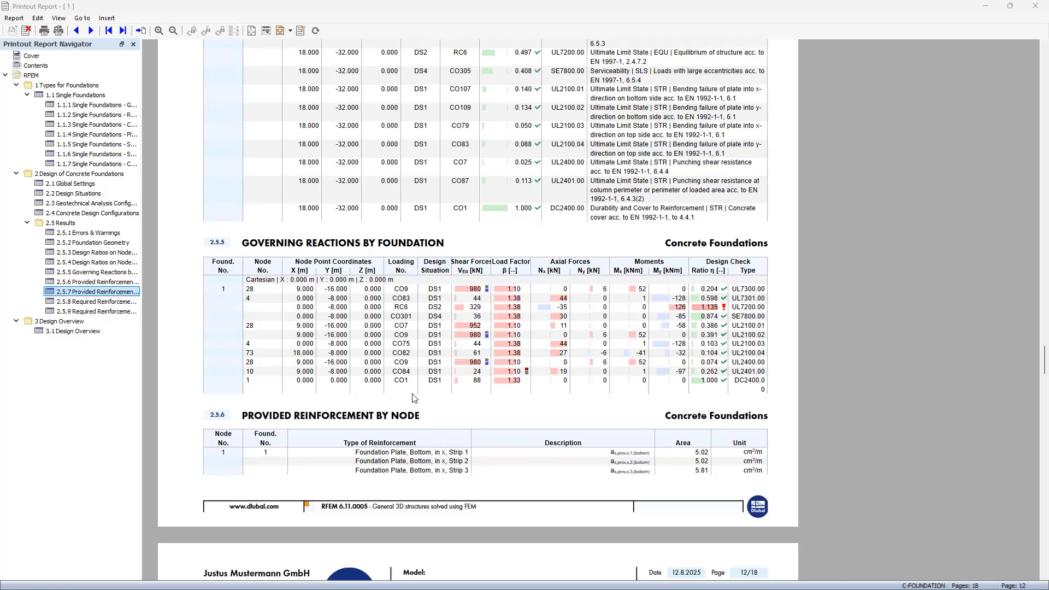
# Step: Review the report chapters on provided reinforcement by node and required reinforcement by node
pyautogui.click(110, 302)
pyautogui.click(101, 282)
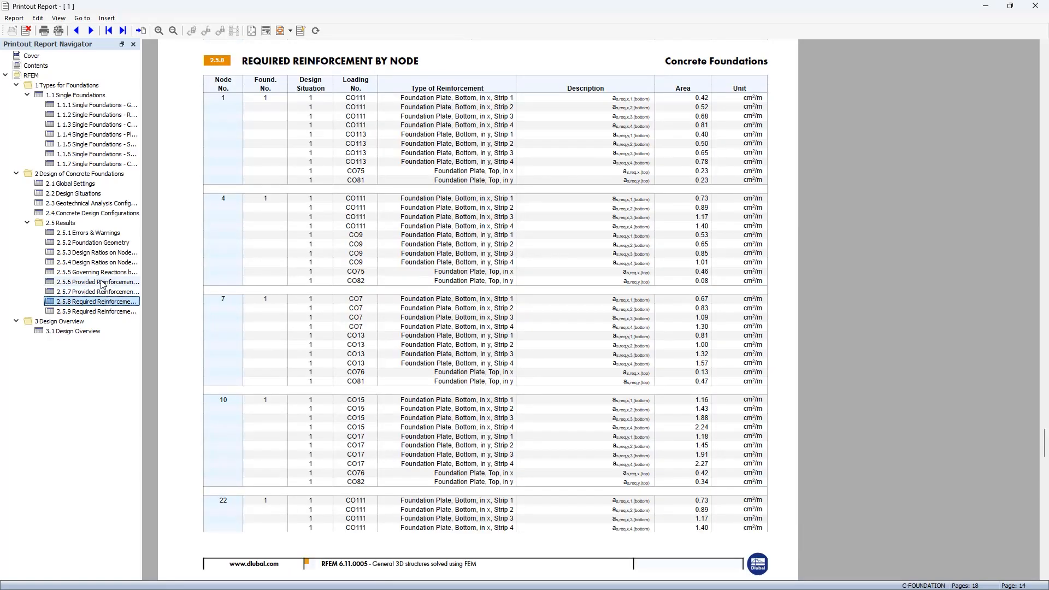
pyautogui.scroll(-1, 694, 204)
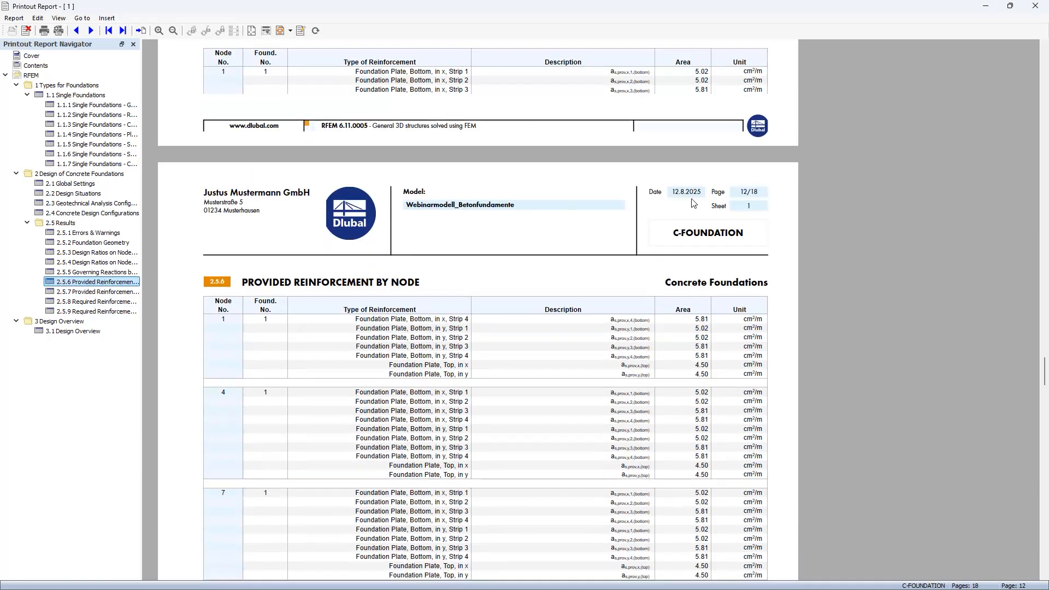
pyautogui.scroll(-12, 640, 464)
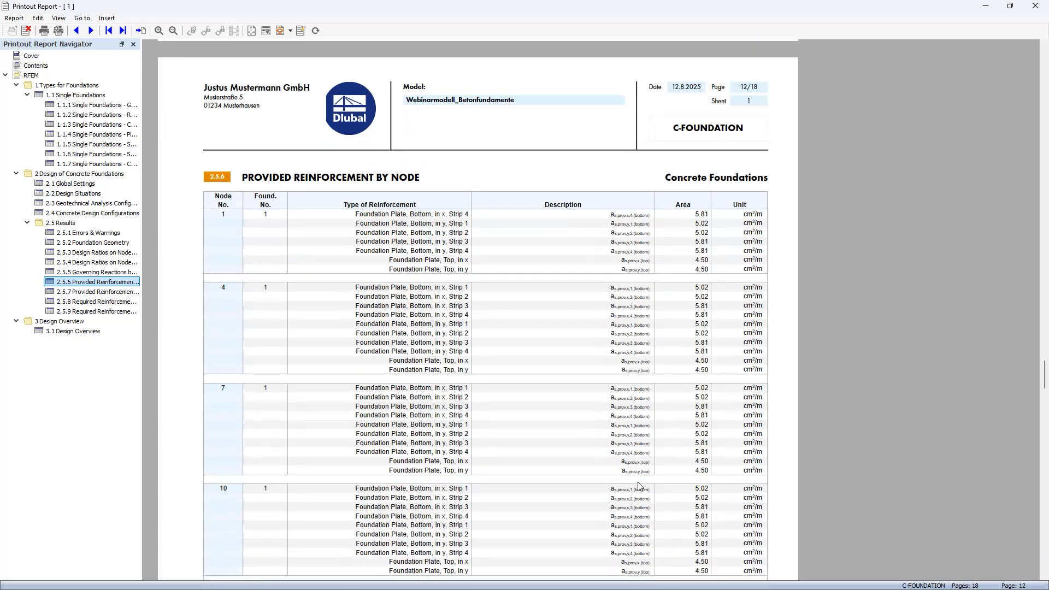
pyautogui.scroll(-20, 586, 459)
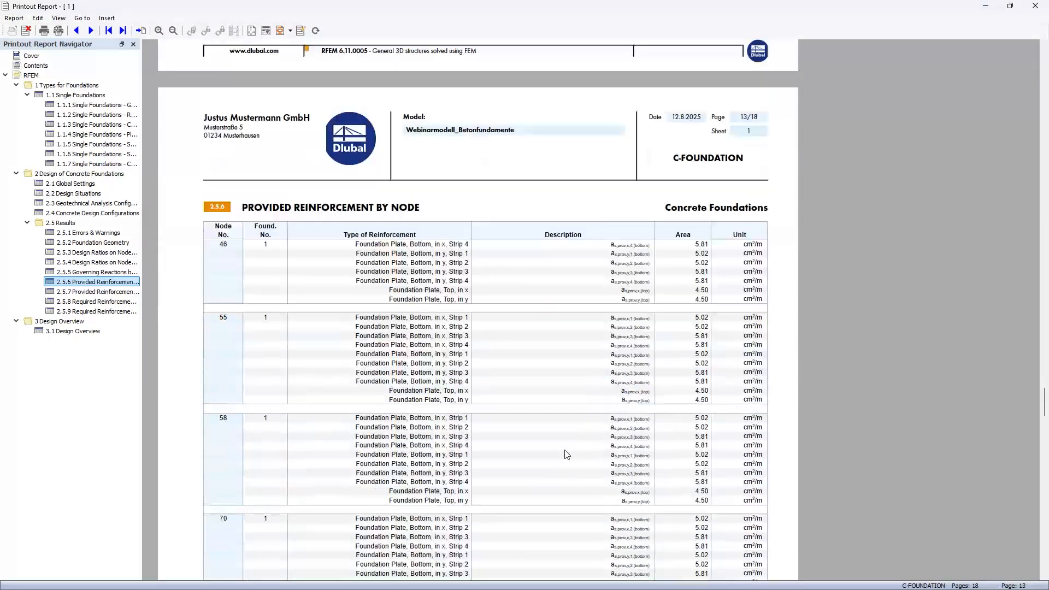
pyautogui.click(111, 302)
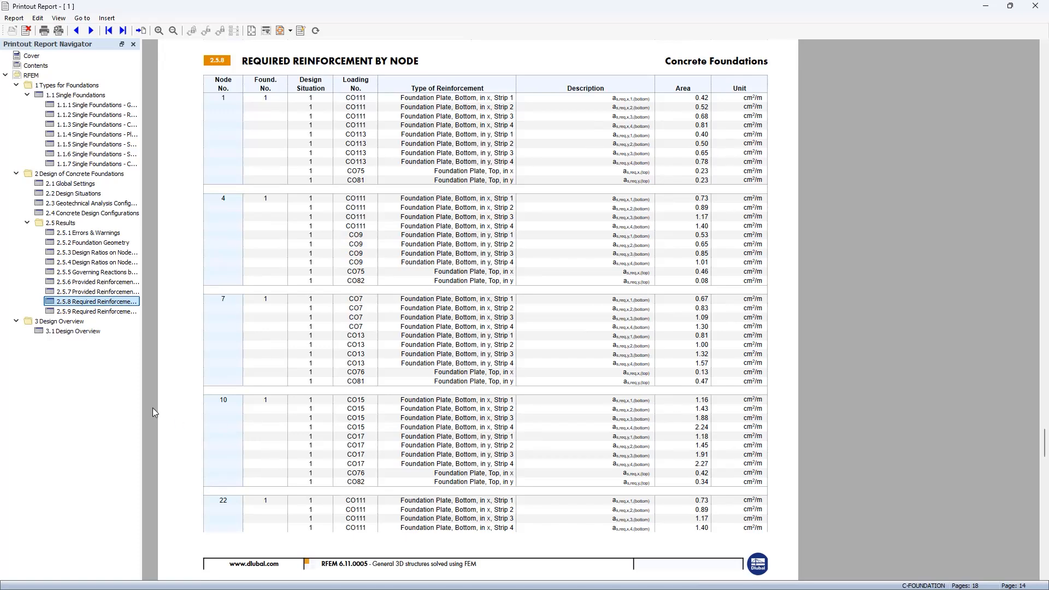
# Step: Review the report's Design Overview chapter, plus the cover page with its chapter list and model picture
pyautogui.click(66, 331)
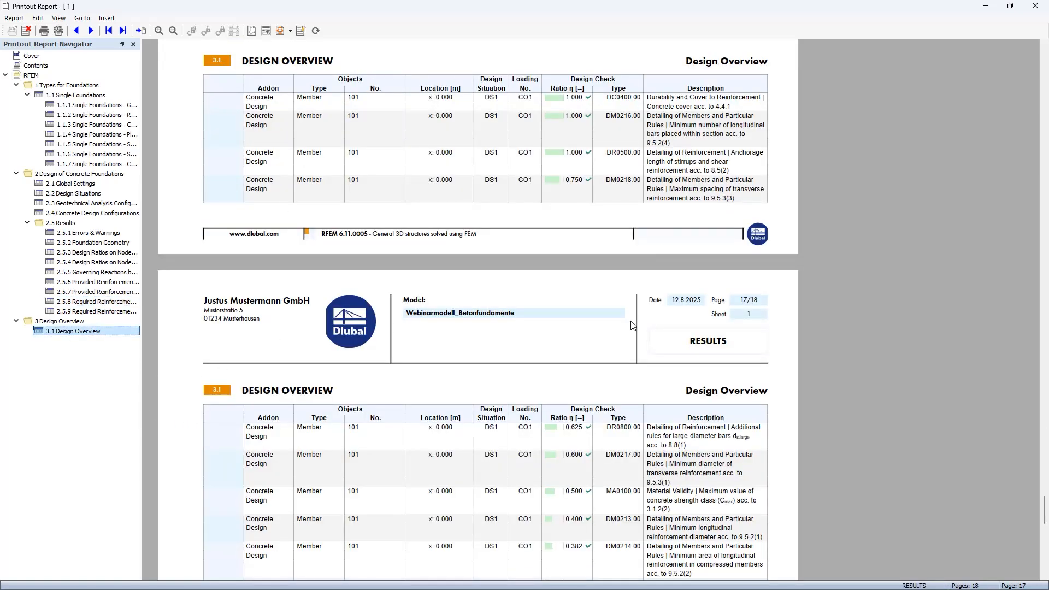
pyautogui.scroll(-12, 606, 418)
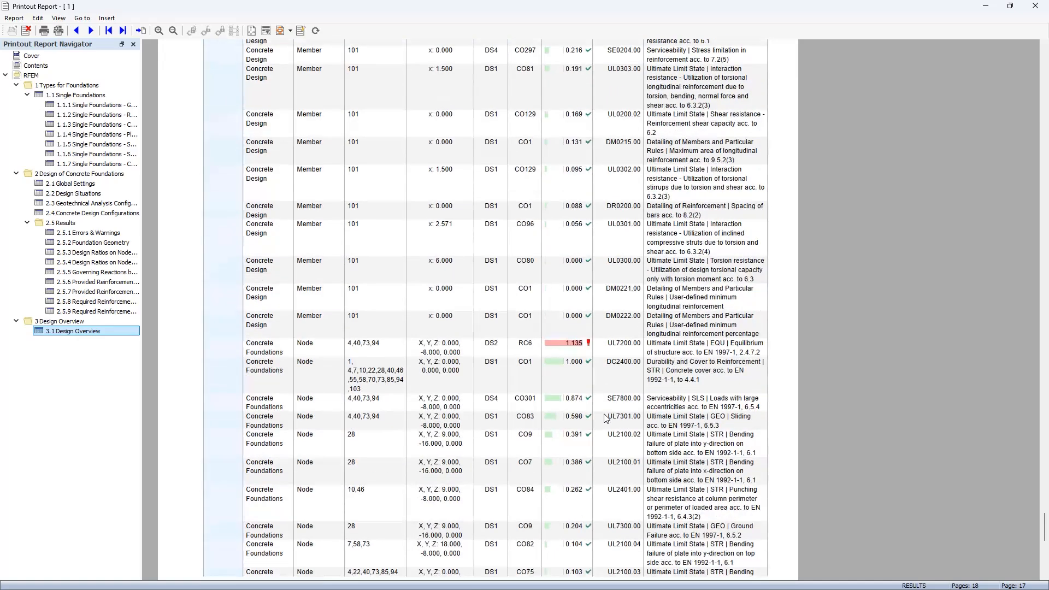
pyautogui.scroll(-5, 605, 418)
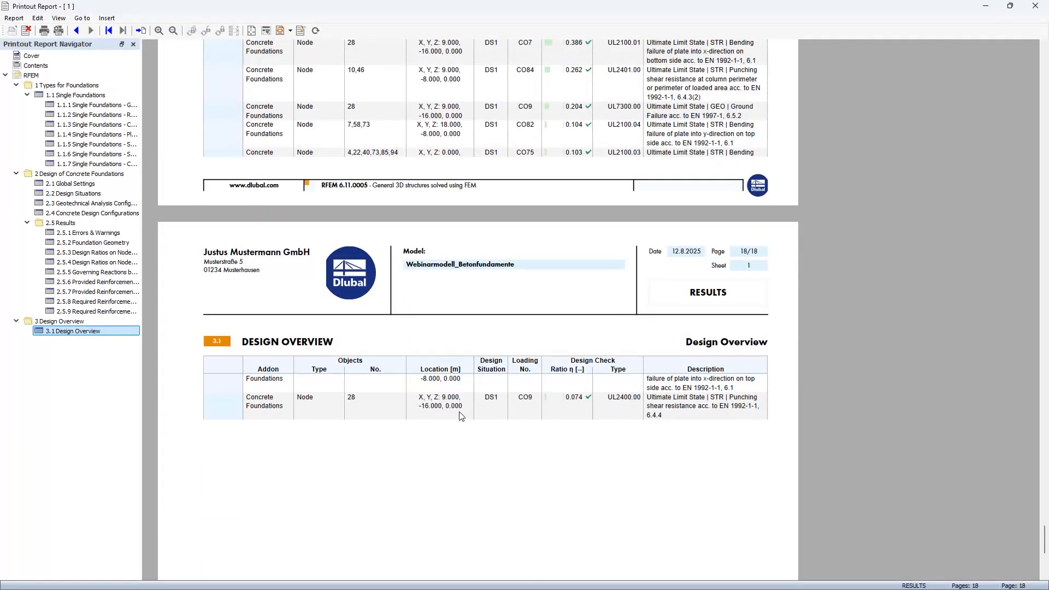
pyautogui.click(34, 56)
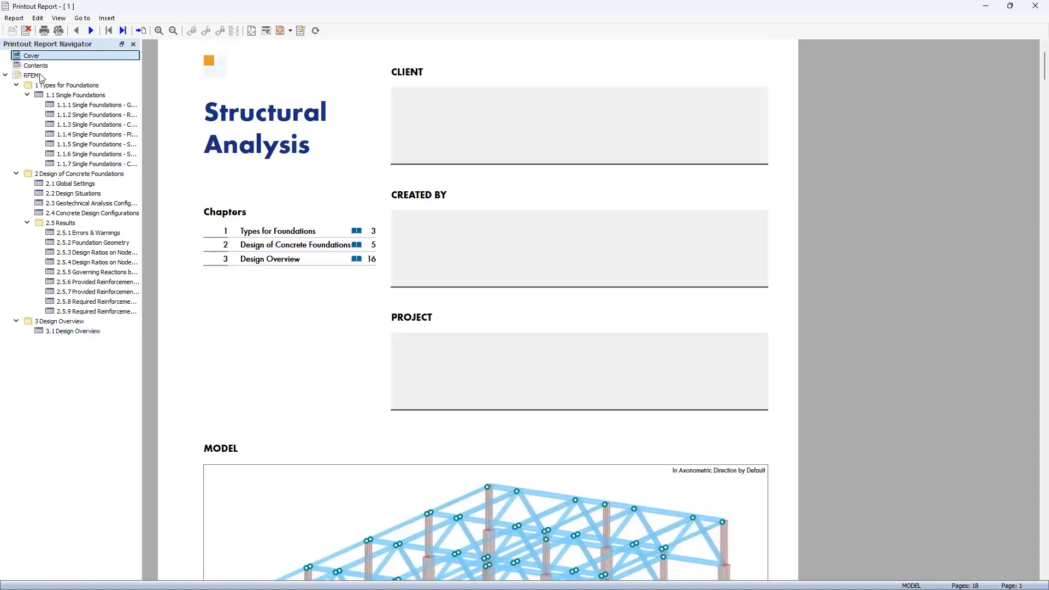
pyautogui.scroll(-5, 349, 326)
pyautogui.scroll(-1, 355, 320)
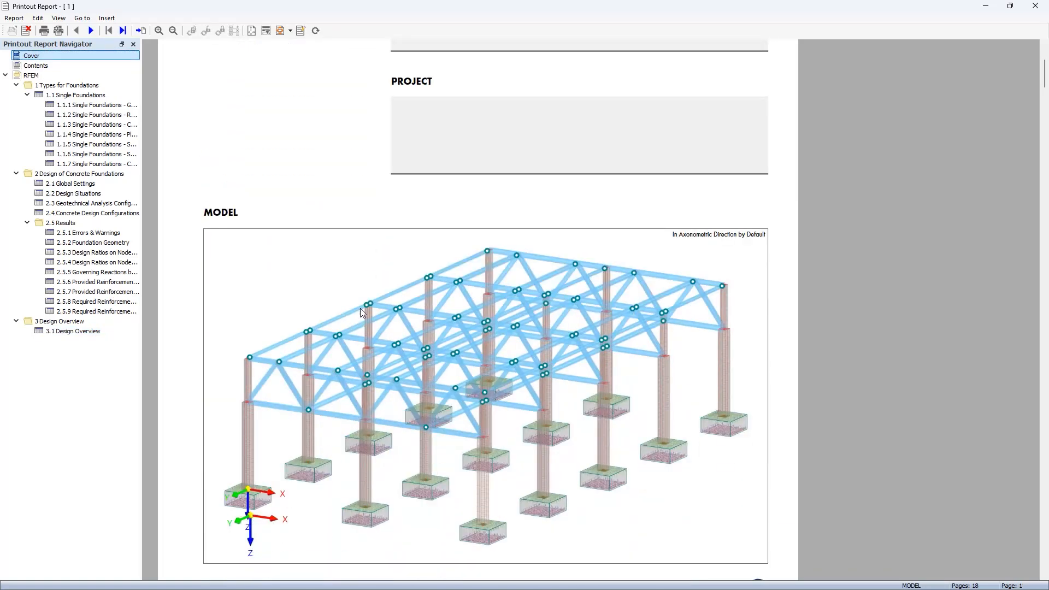
pyautogui.scroll(13, 788, 390)
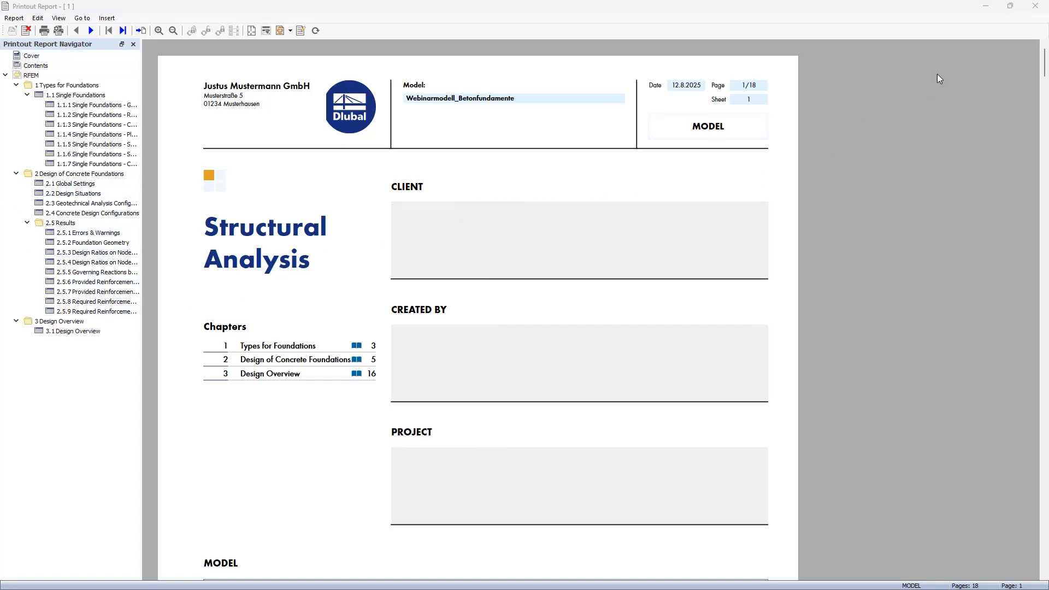
# Step: Return to the model and open the reinforcement layout from the plate reinforcement settings of the foundation at the hall's corner by the origin
pyautogui.click(986, 10)
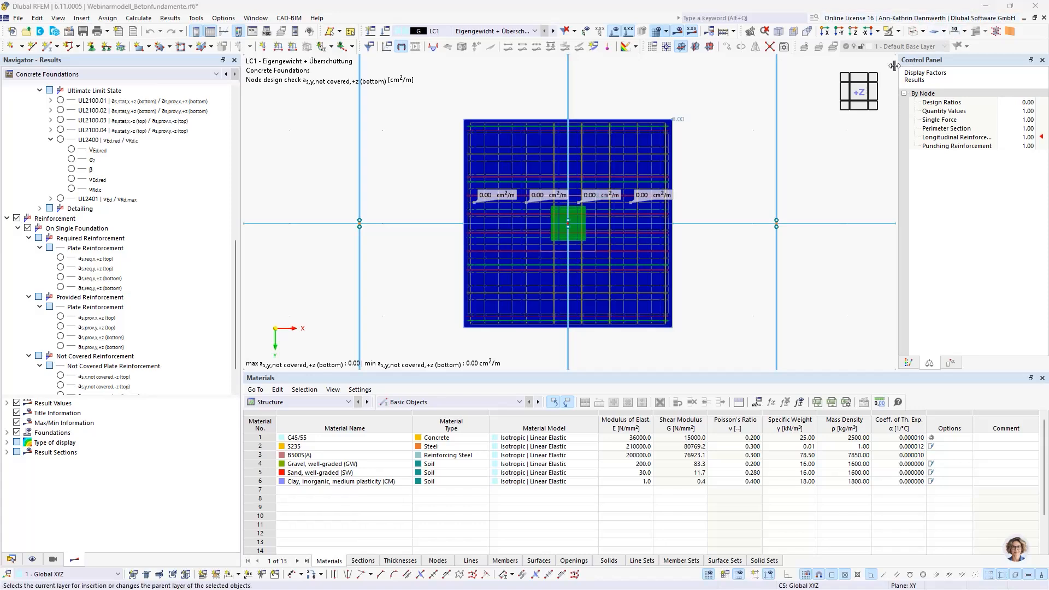
pyautogui.click(715, 168)
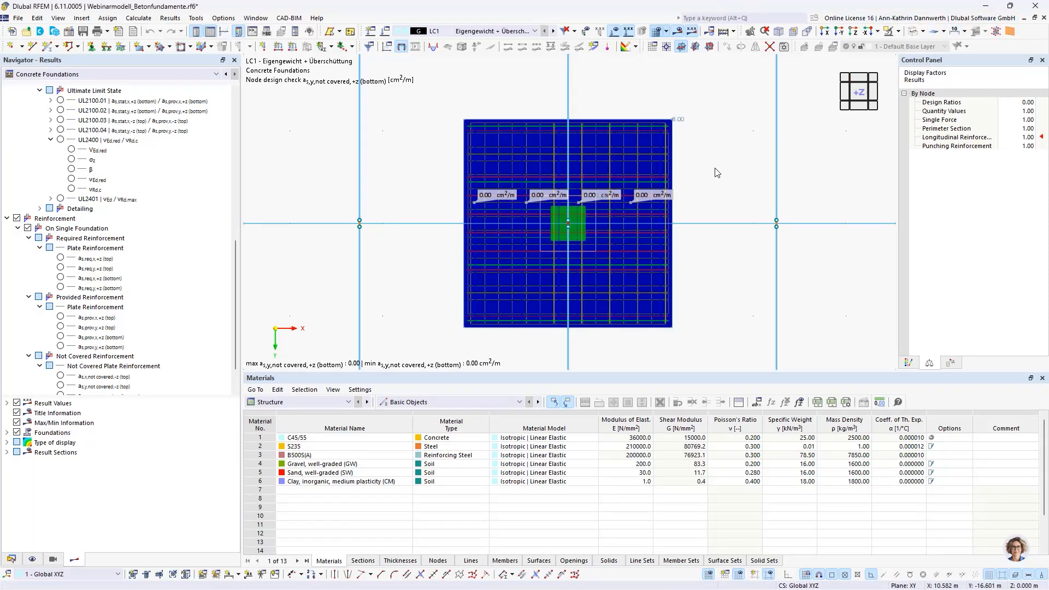
pyautogui.middleClick(717, 173)
pyautogui.middleClick(717, 173)
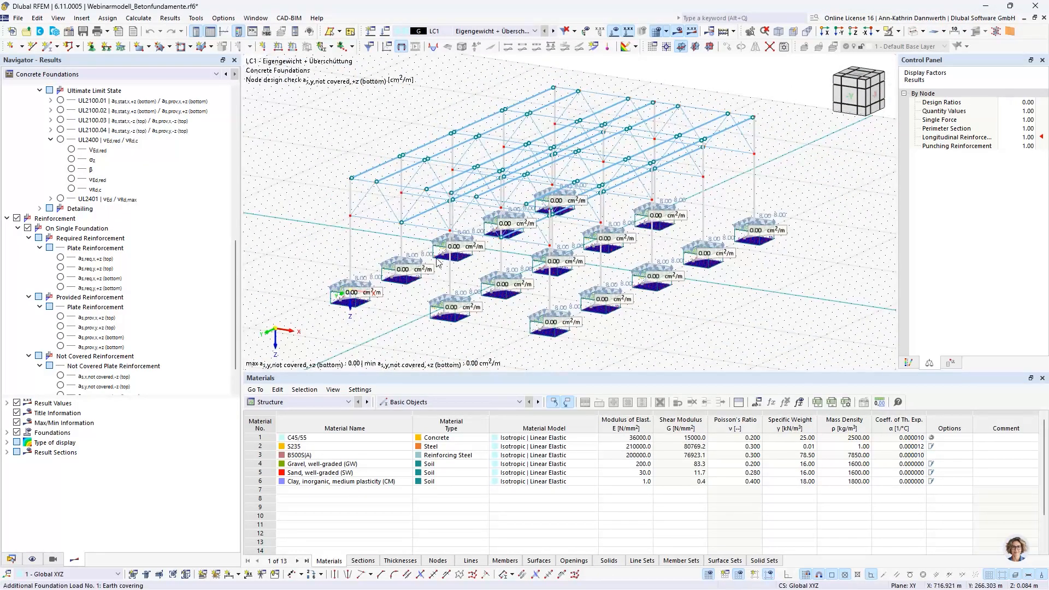
pyautogui.doubleClick(342, 300)
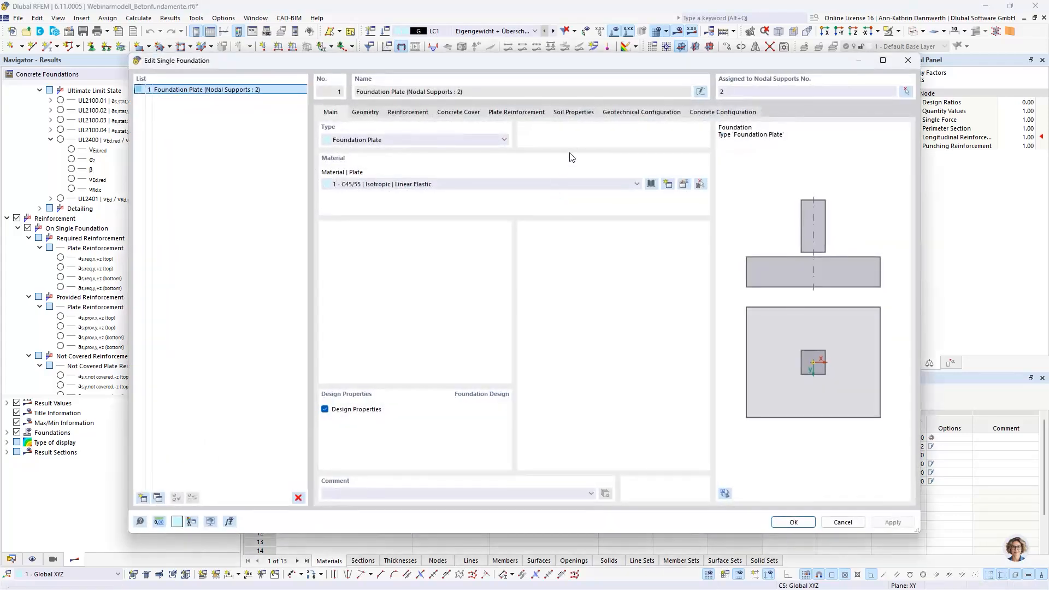
pyautogui.click(523, 112)
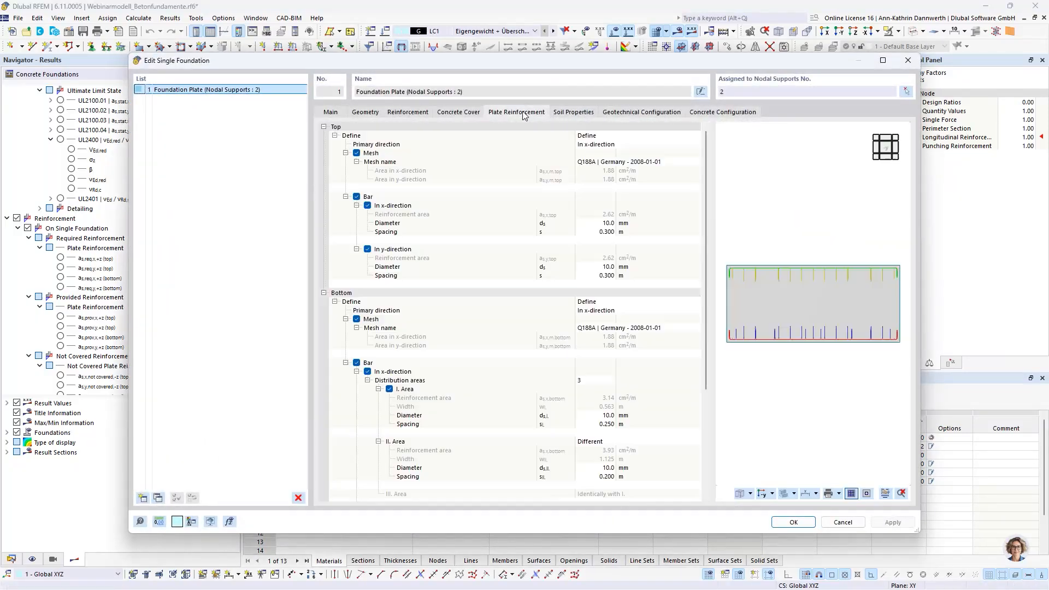
pyautogui.click(885, 494)
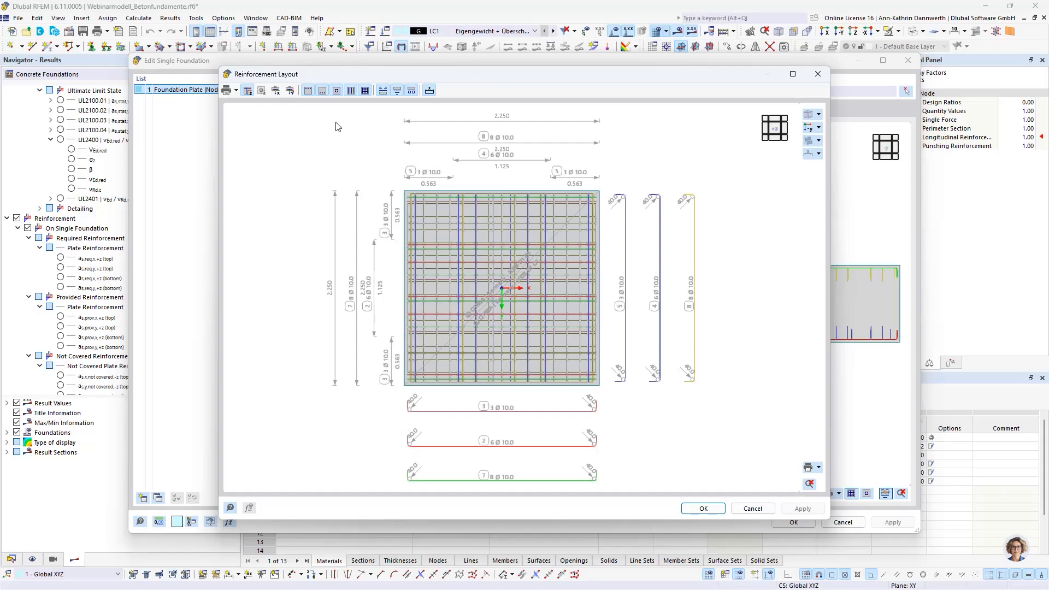
# Step: Show only the bottom reinforcement in the layout and send the picture to the printout report under the custom name "reinforcement bottom"
pyautogui.click(308, 92)
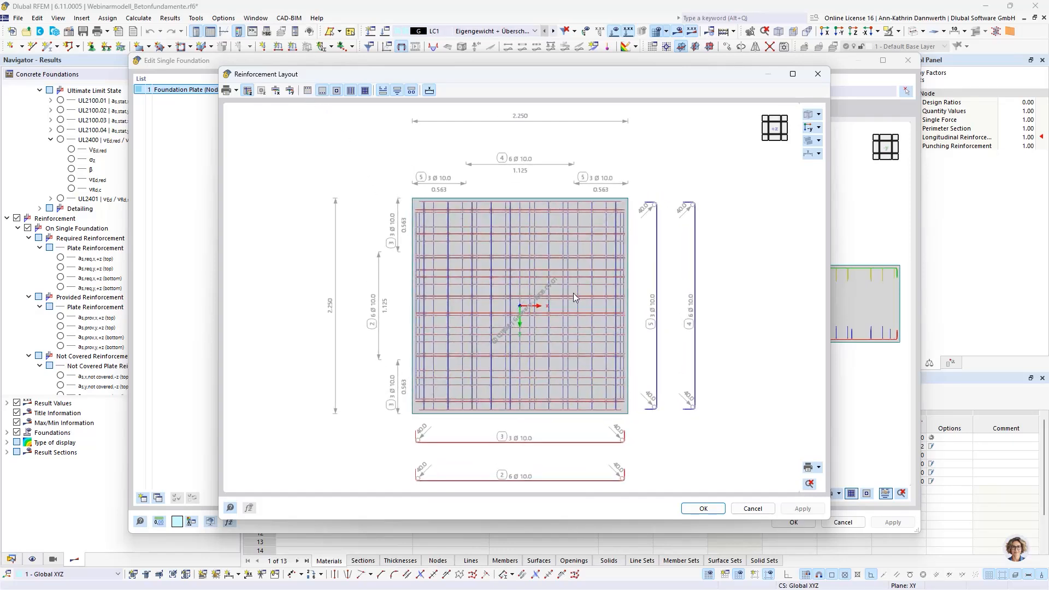
pyautogui.click(820, 467)
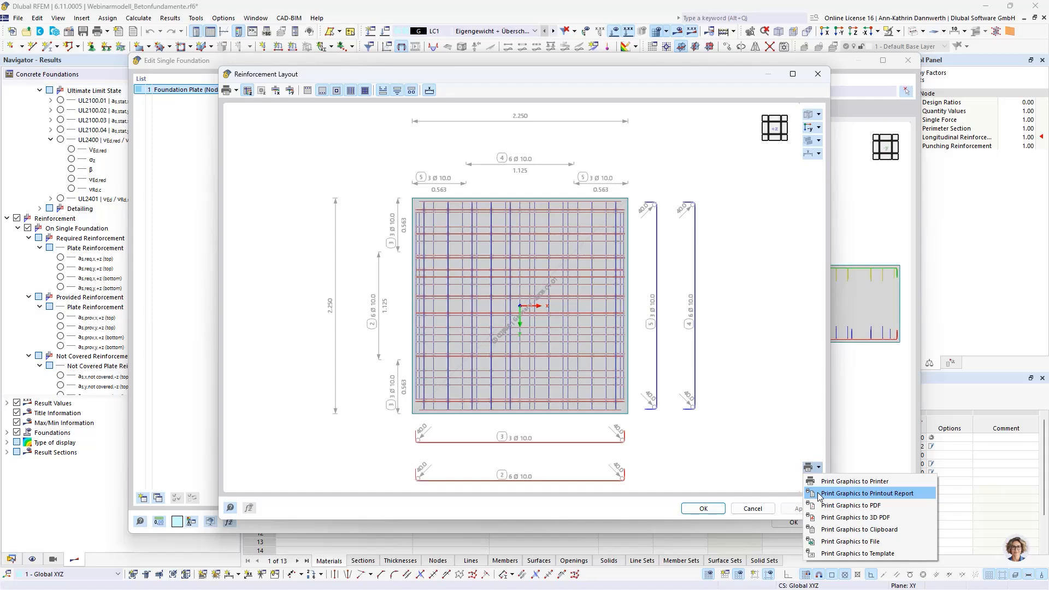
pyautogui.click(819, 494)
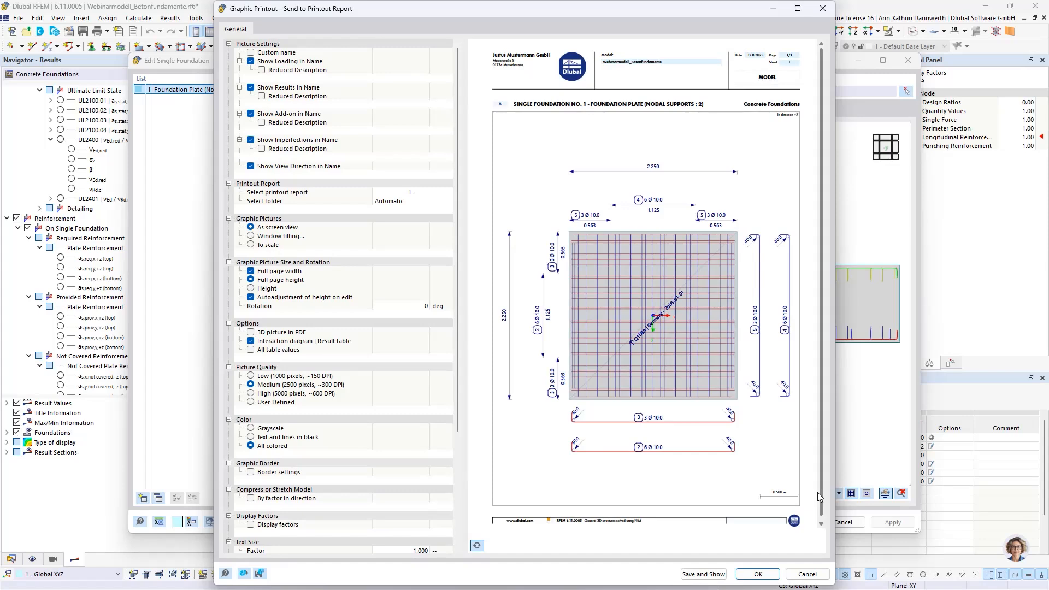
pyautogui.click(250, 53)
pyautogui.click(411, 54)
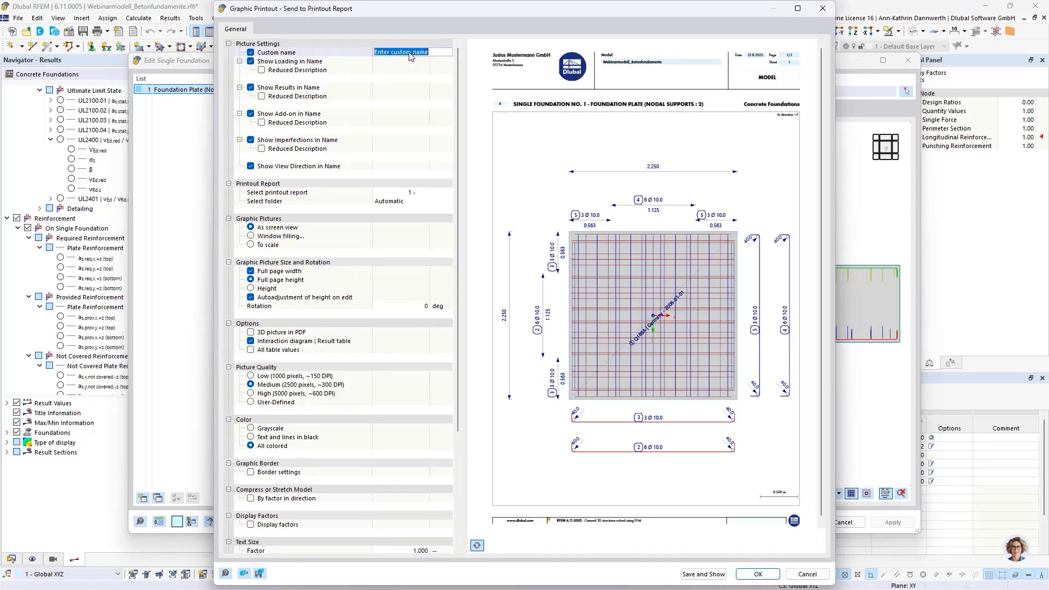
pyautogui.write('reinforcement botto')
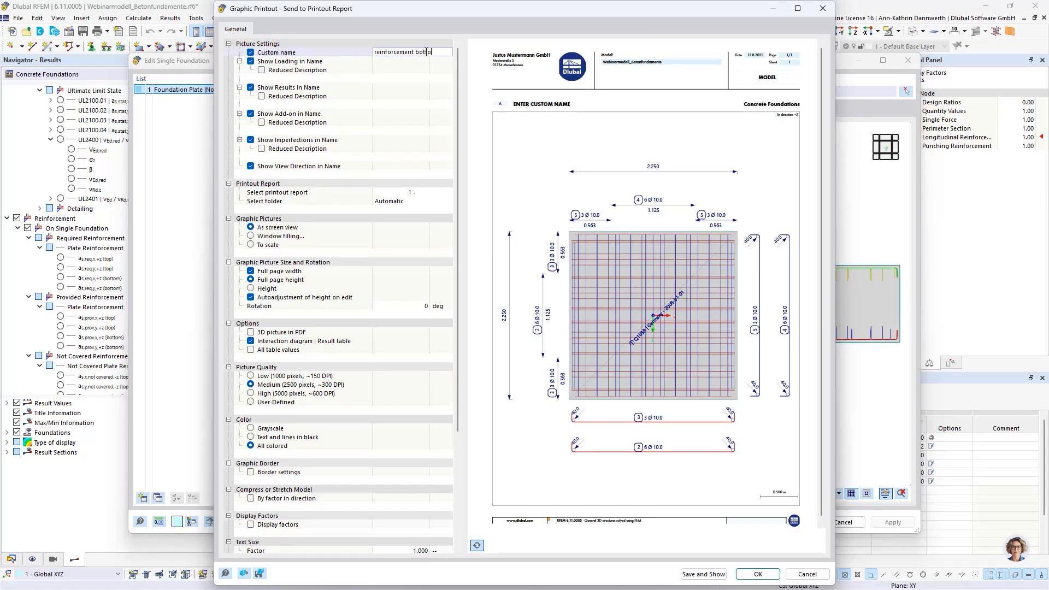
pyautogui.write('m')
pyautogui.click(758, 573)
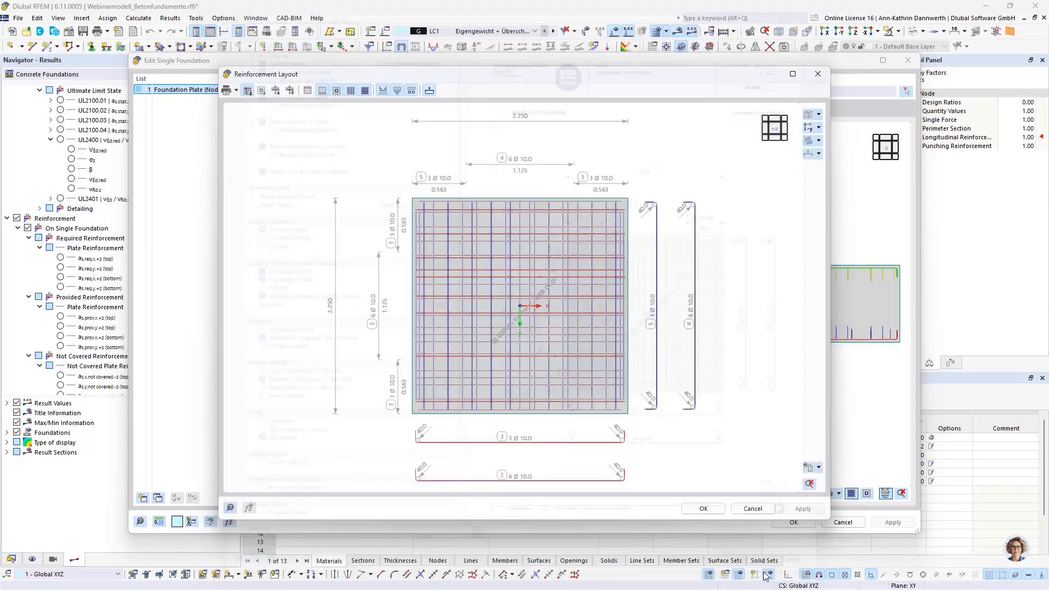
# Step: Switch the layout to the top reinforcement only, send it to the printout report as "reinforcement top", and leave the foundation settings
pyautogui.click(307, 87)
pyautogui.click(319, 90)
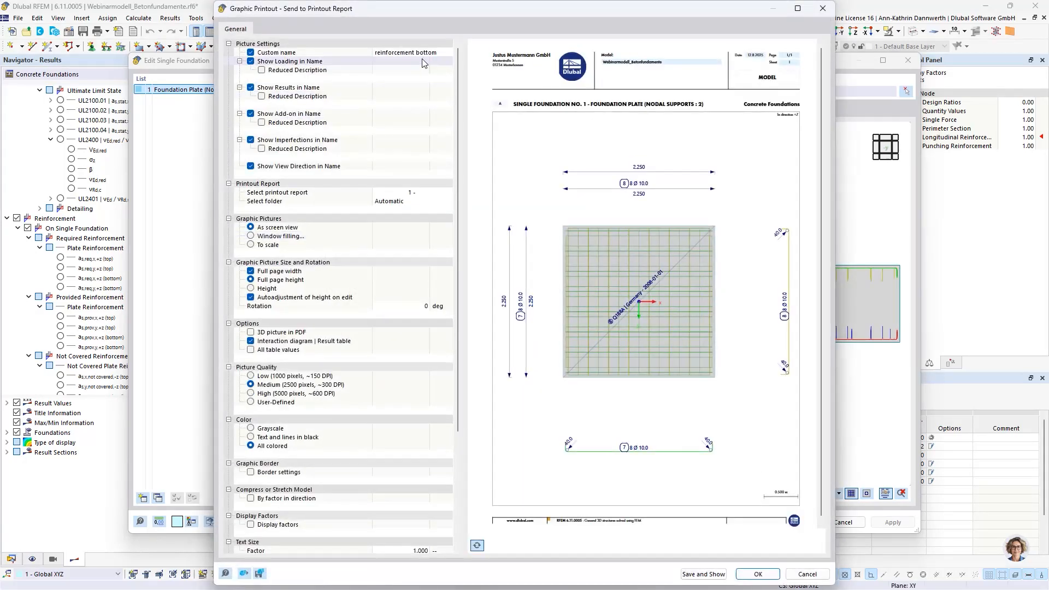
pyautogui.click(426, 53)
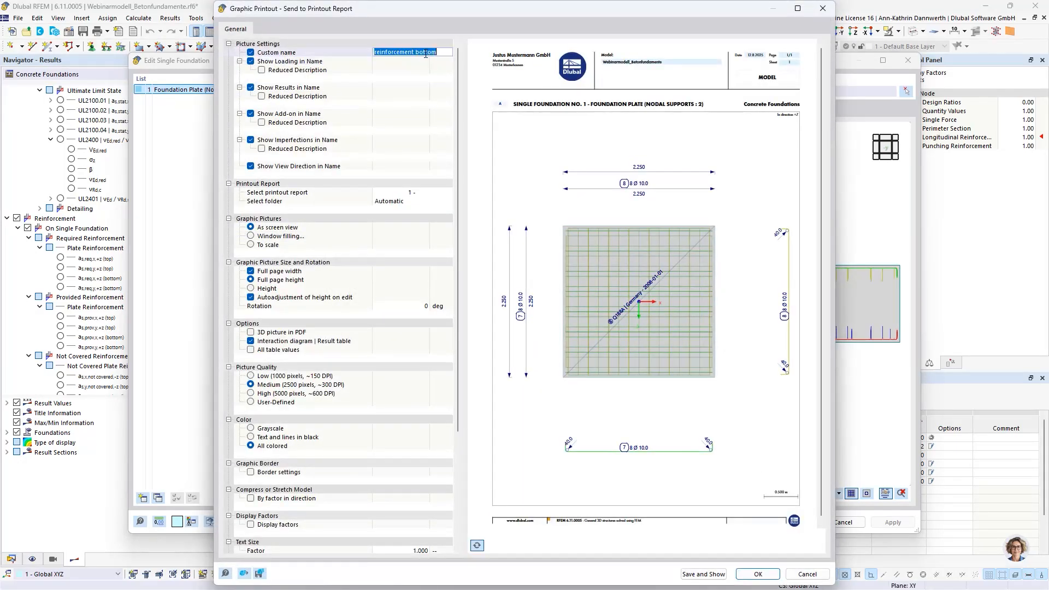
pyautogui.doubleClick(425, 53)
pyautogui.write('t')
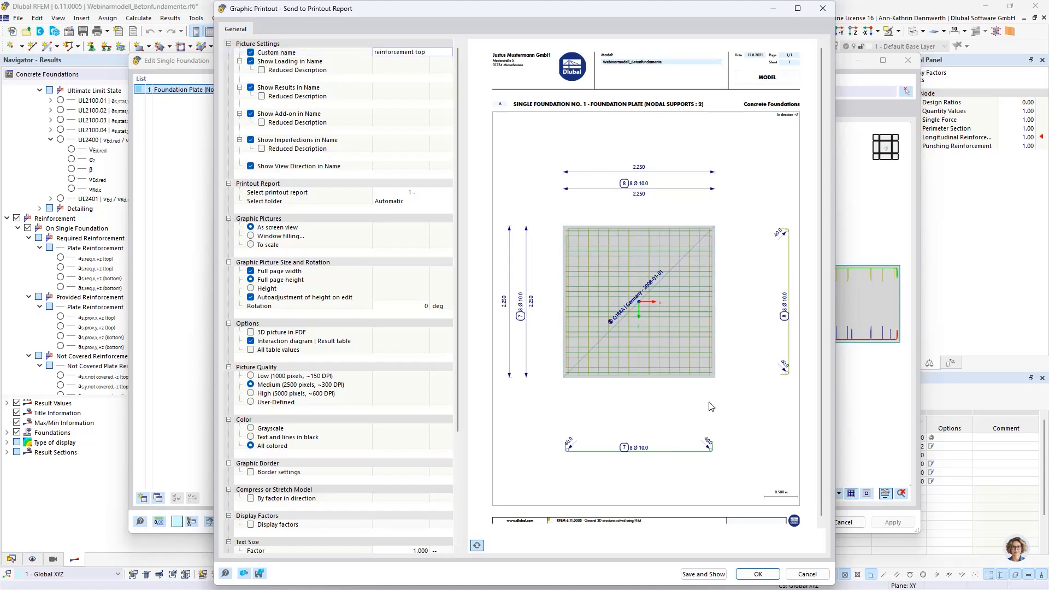
pyautogui.click(755, 574)
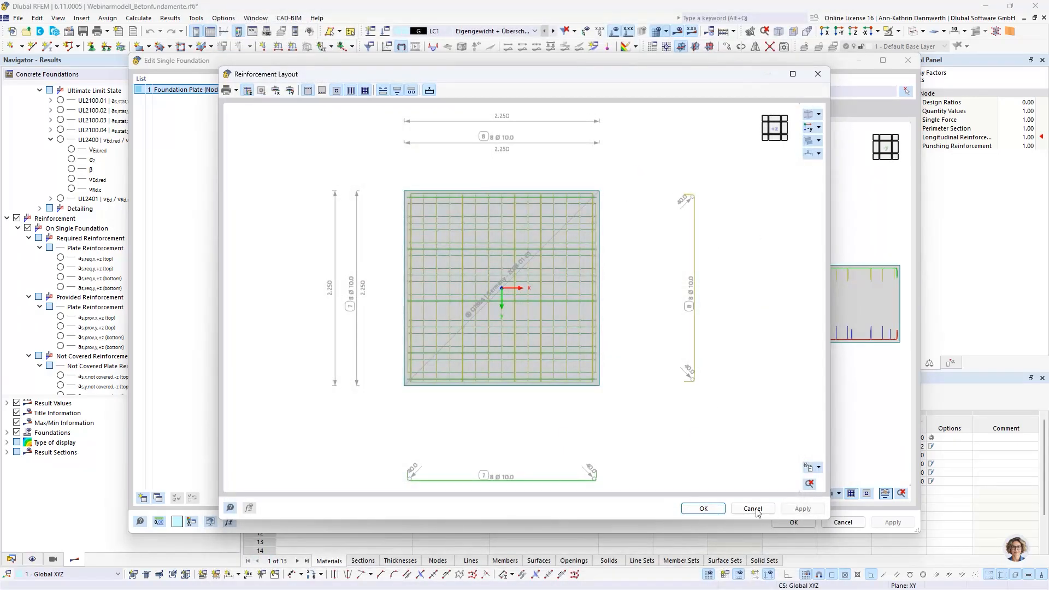
pyautogui.press('Escape')
pyautogui.click(841, 522)
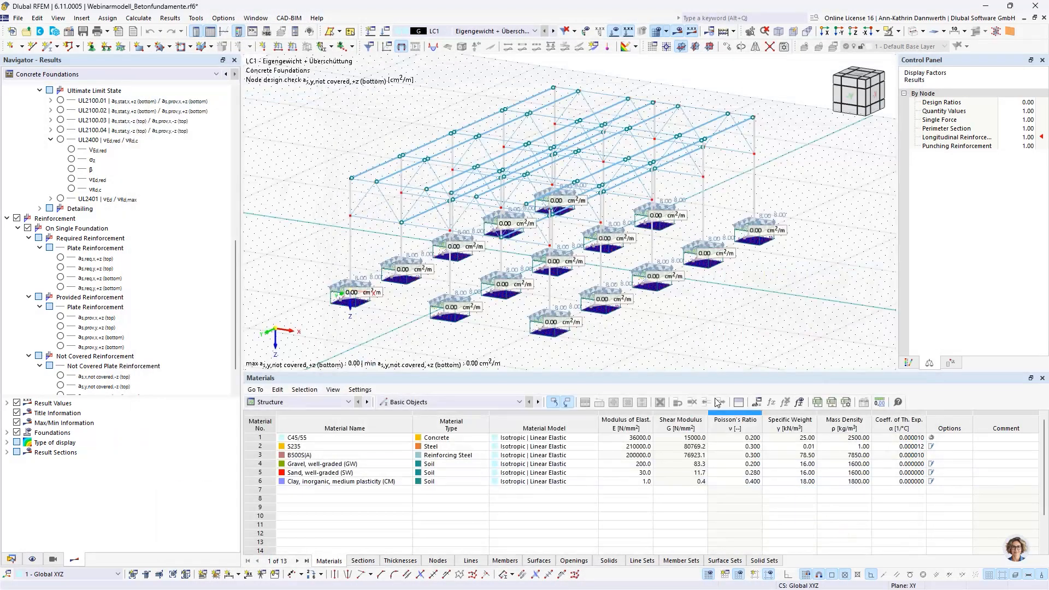
# Step: Bring up the governing reactions by node in the Concrete Foundations result tables
pyautogui.moveTo(649, 373); pyautogui.dragTo(652, 400)
pyautogui.click(393, 432)
pyautogui.click(409, 527)
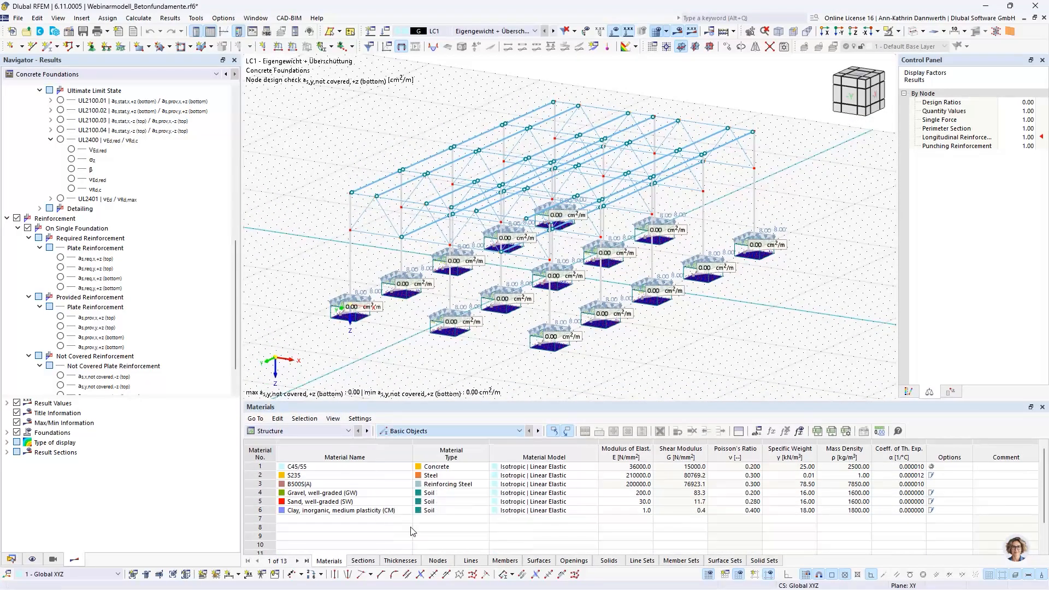
pyautogui.click(399, 432)
pyautogui.click(335, 431)
pyautogui.click(321, 502)
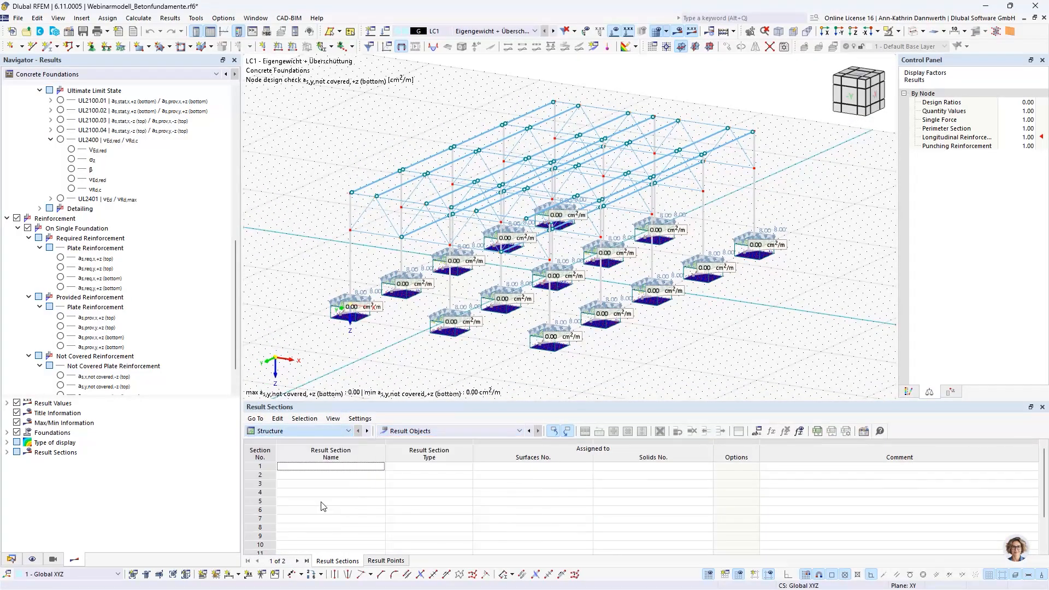
pyautogui.click(420, 432)
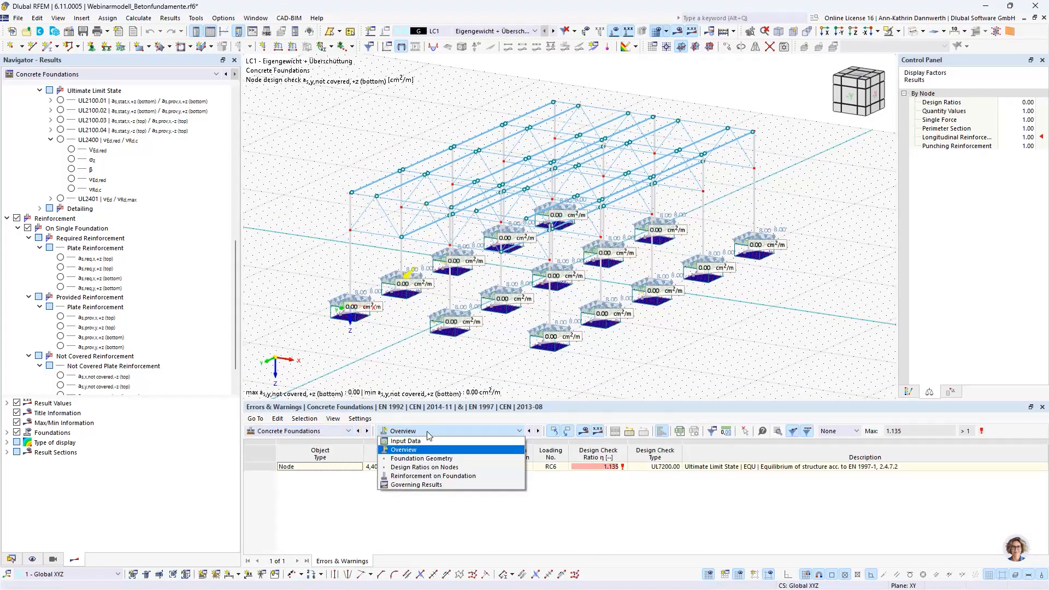
pyautogui.click(433, 485)
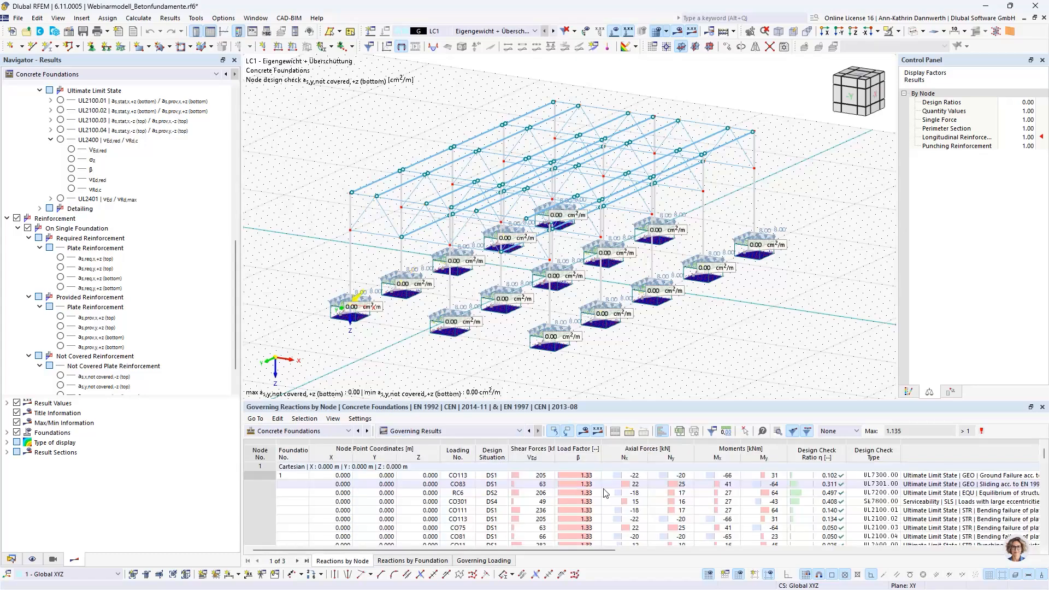
# Step: Open the design check details of node 1's UL7200 equilibrium check and send its formulas to the printout report
pyautogui.click(929, 494)
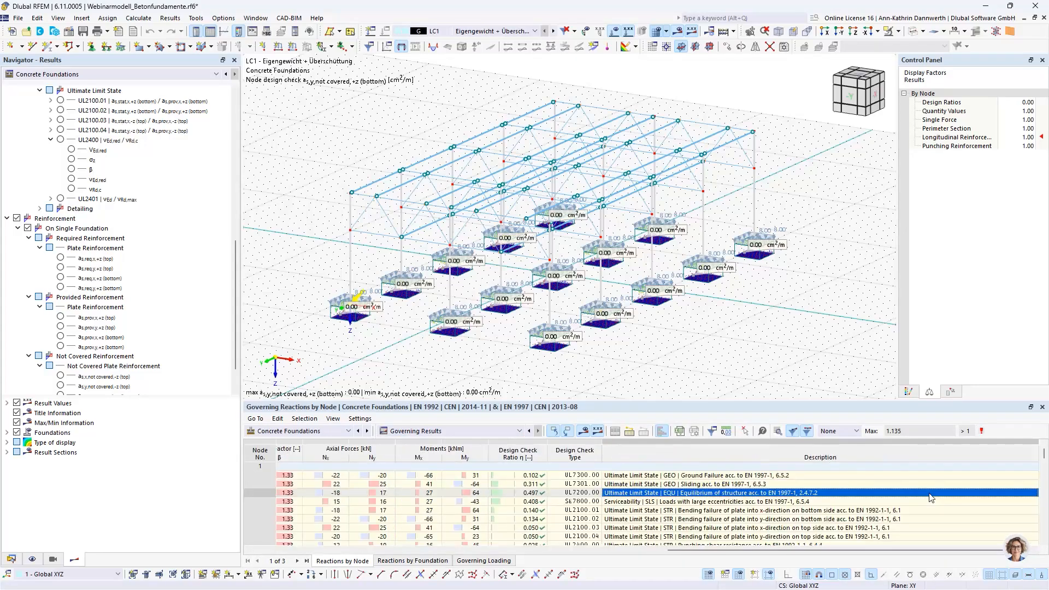
pyautogui.doubleClick(687, 496)
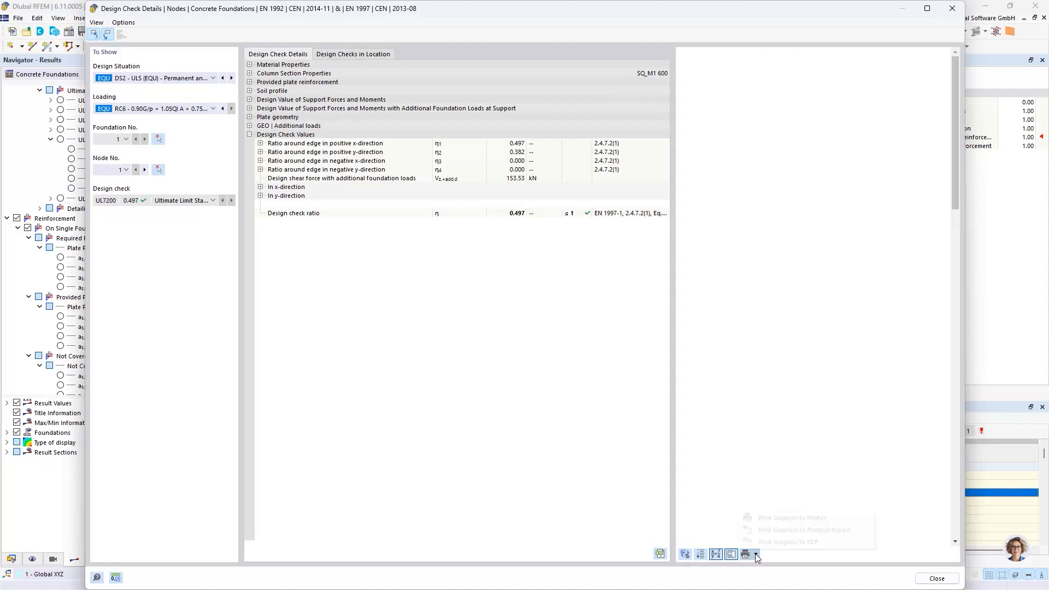
pyautogui.click(757, 555)
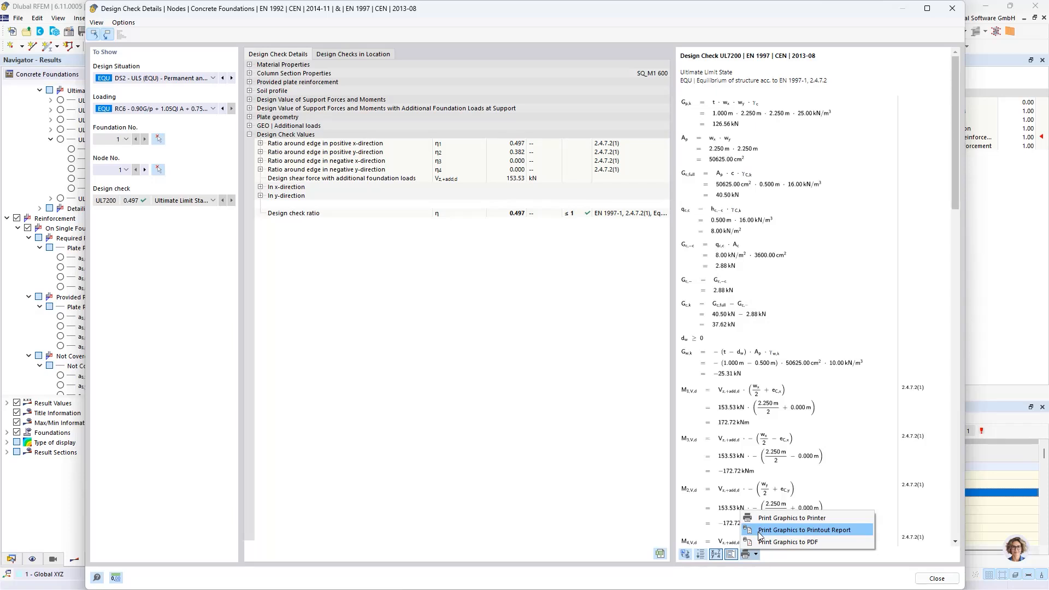
pyautogui.click(759, 535)
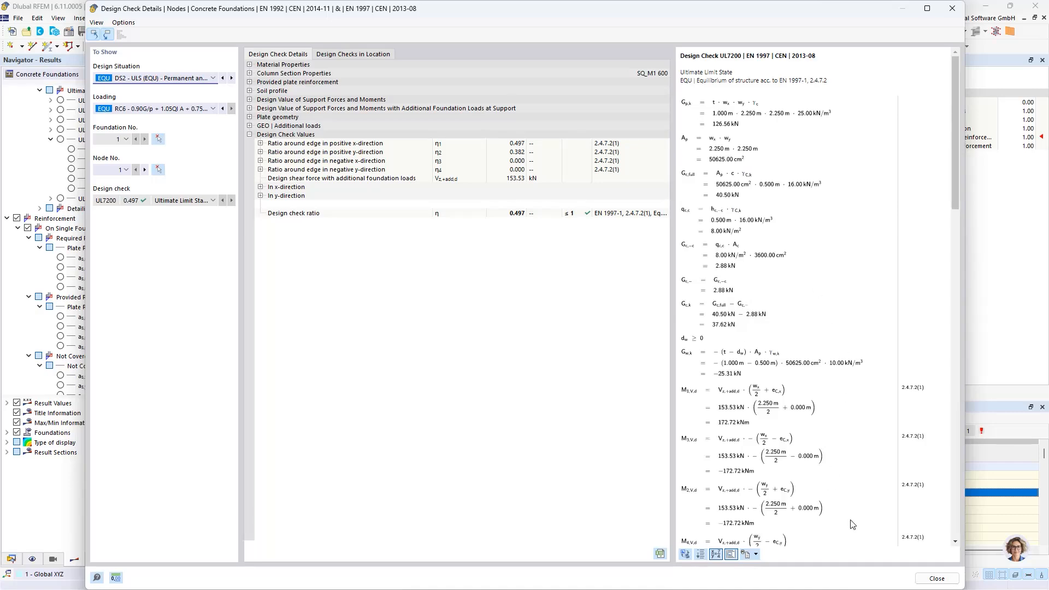
pyautogui.click(928, 581)
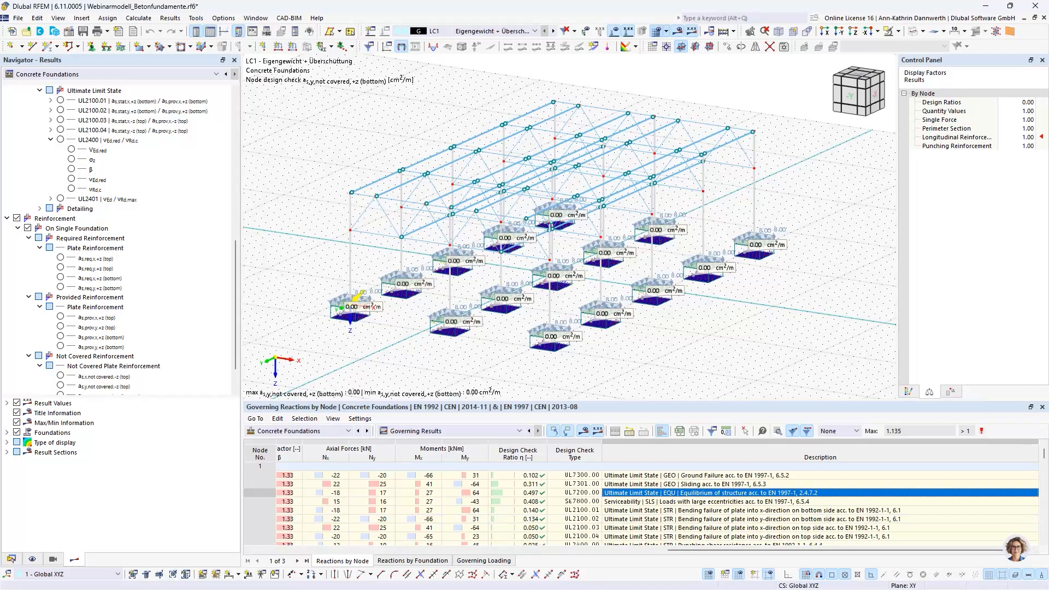
# Step: Switch to the printout report and review the added UL7200 design check chapter with its formulas and symbol legend
pyautogui.hotkey('alt', 'Tab')
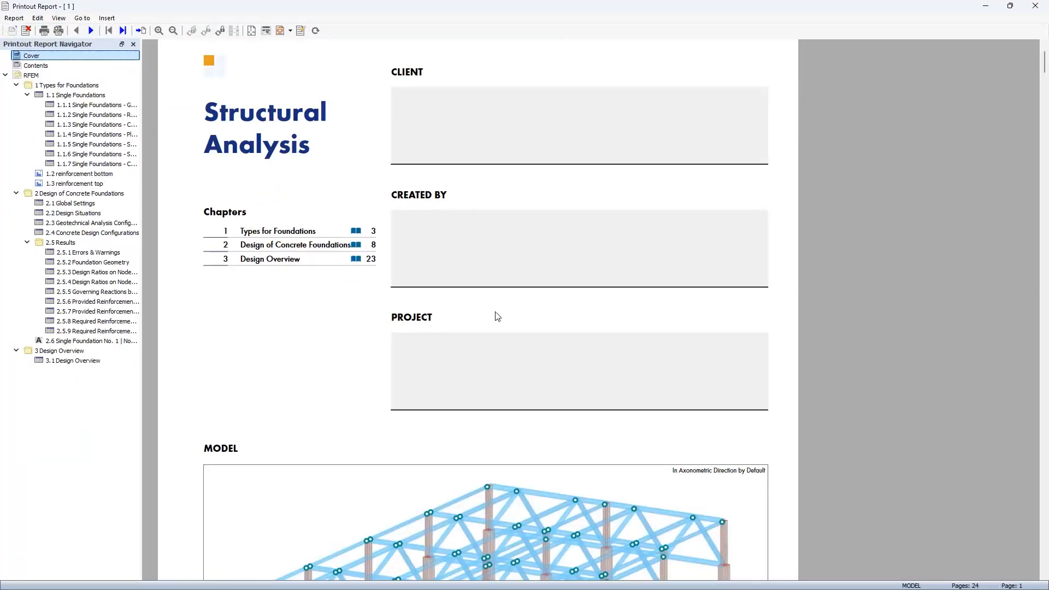
pyautogui.click(61, 343)
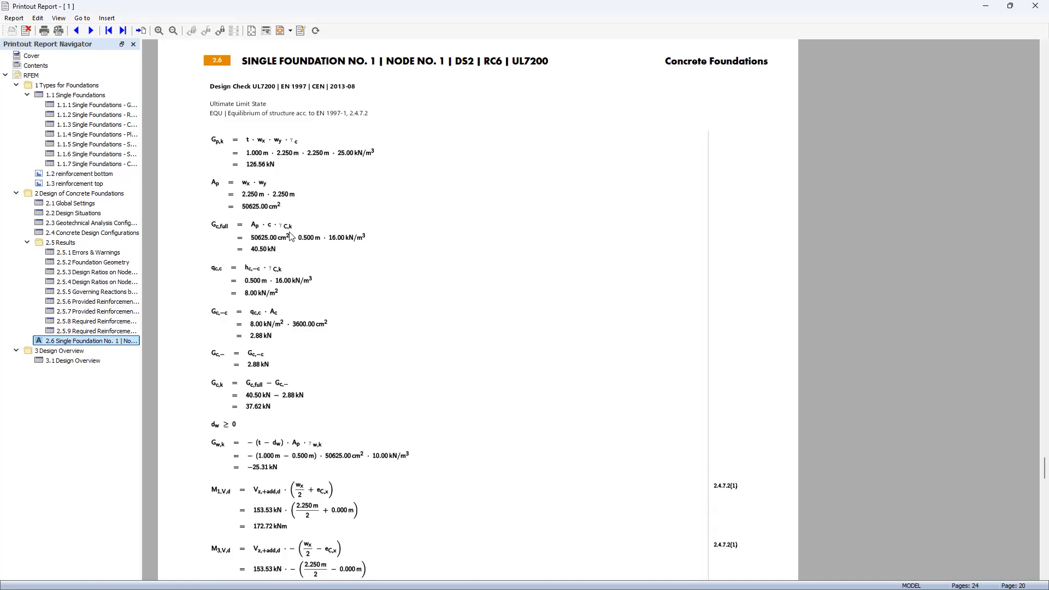
pyautogui.scroll(-10, 290, 236)
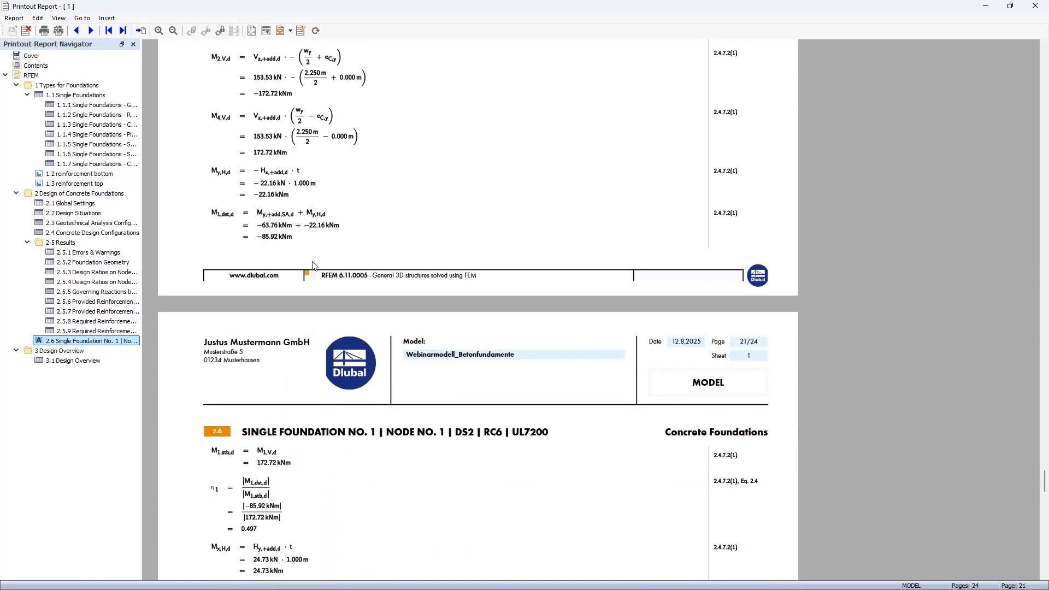
pyautogui.scroll(-10, 313, 265)
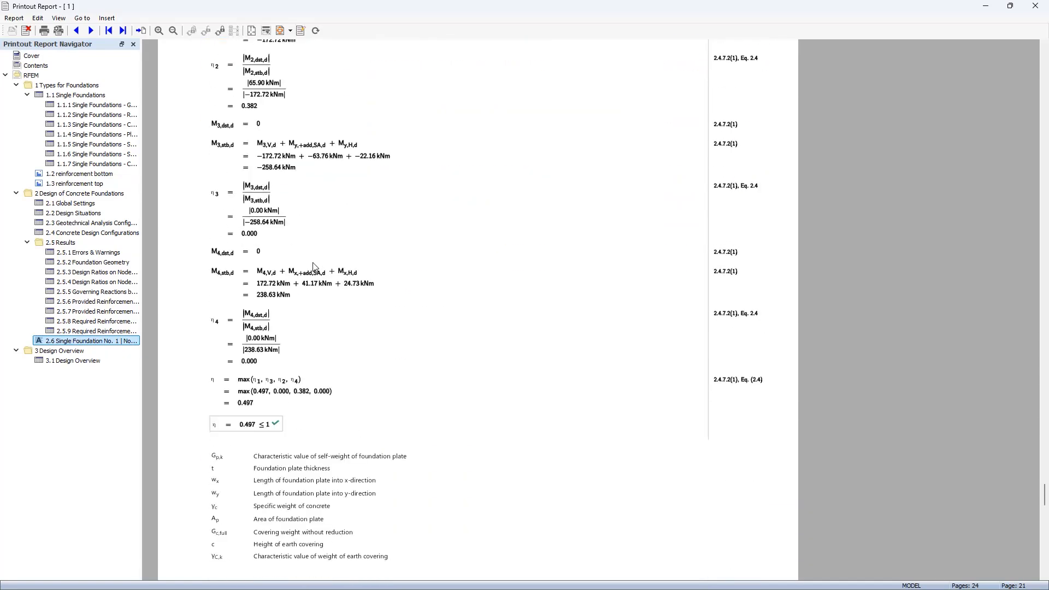
pyautogui.scroll(-10, 313, 266)
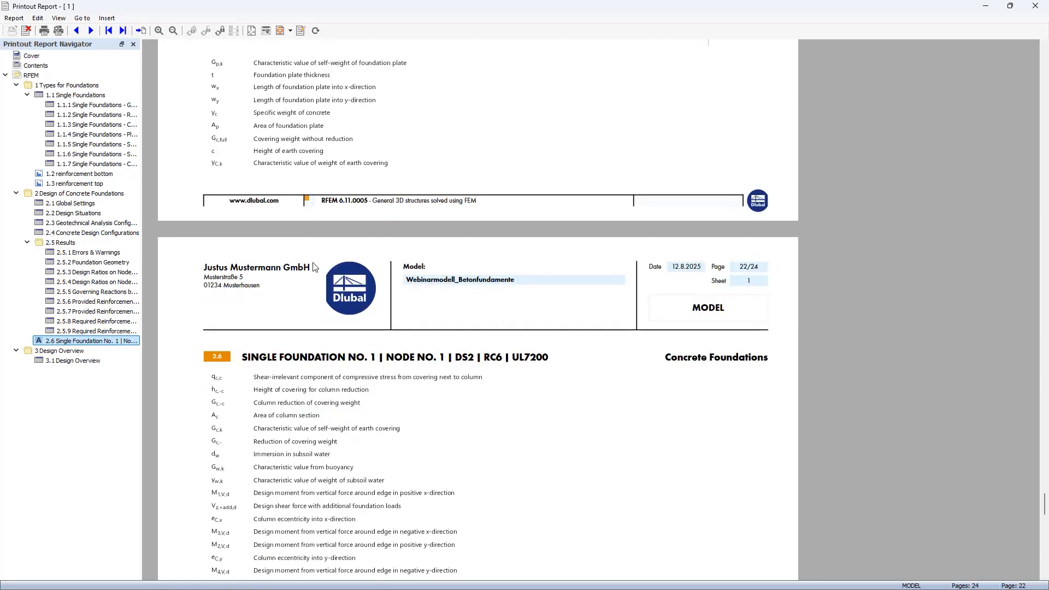
pyautogui.scroll(-10, 313, 266)
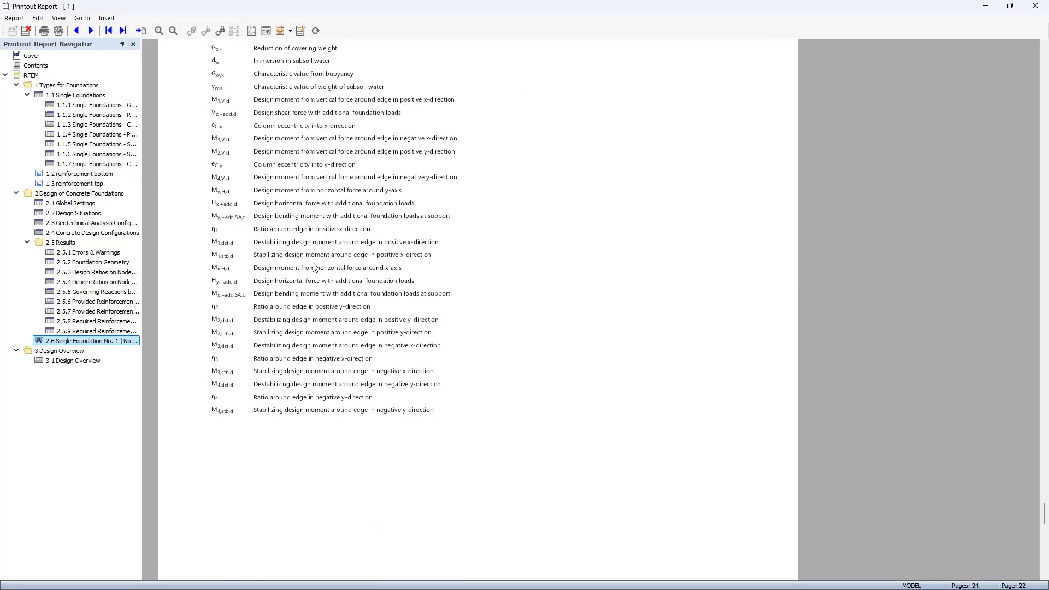
pyautogui.scroll(-5, 314, 267)
pyautogui.scroll(8, 314, 267)
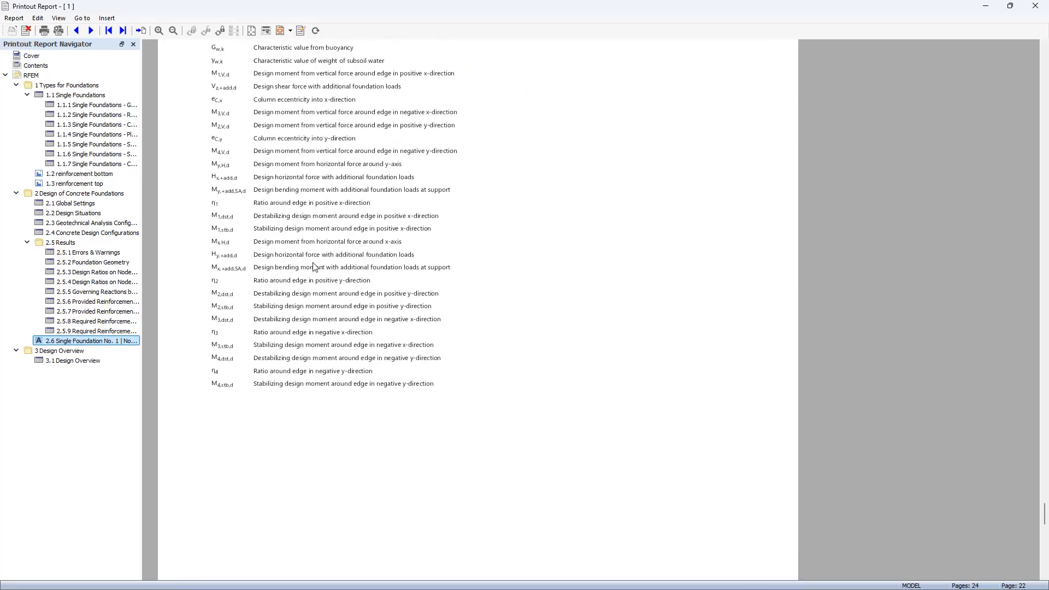
# Step: Check the bottom and top reinforcement pictures in the report, then return to the model
pyautogui.click(80, 174)
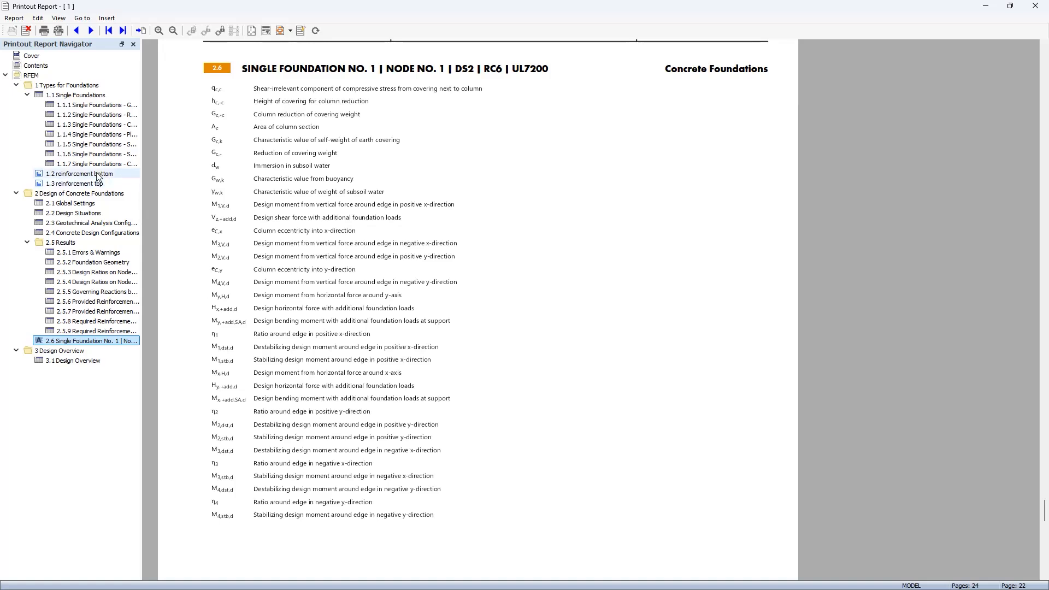
pyautogui.scroll(-12, 284, 222)
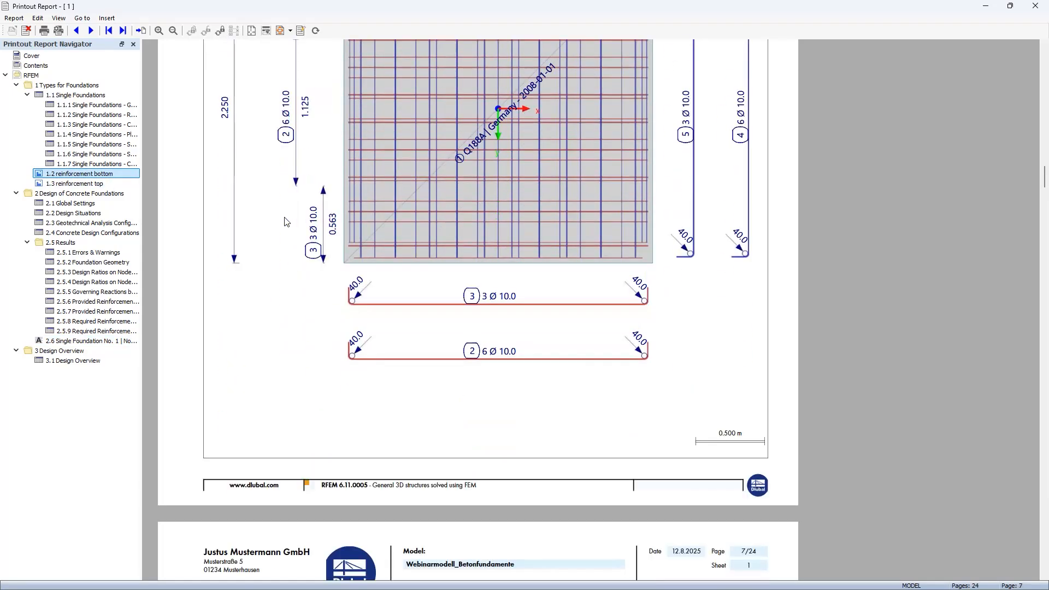
pyautogui.click(76, 183)
pyautogui.scroll(-4, 311, 202)
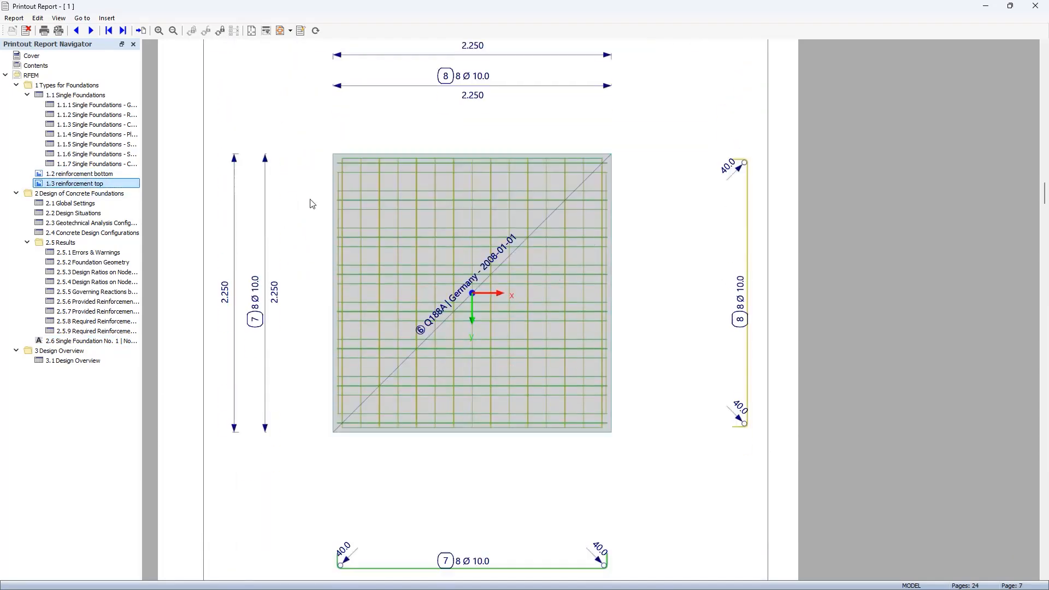
pyautogui.click(985, 7)
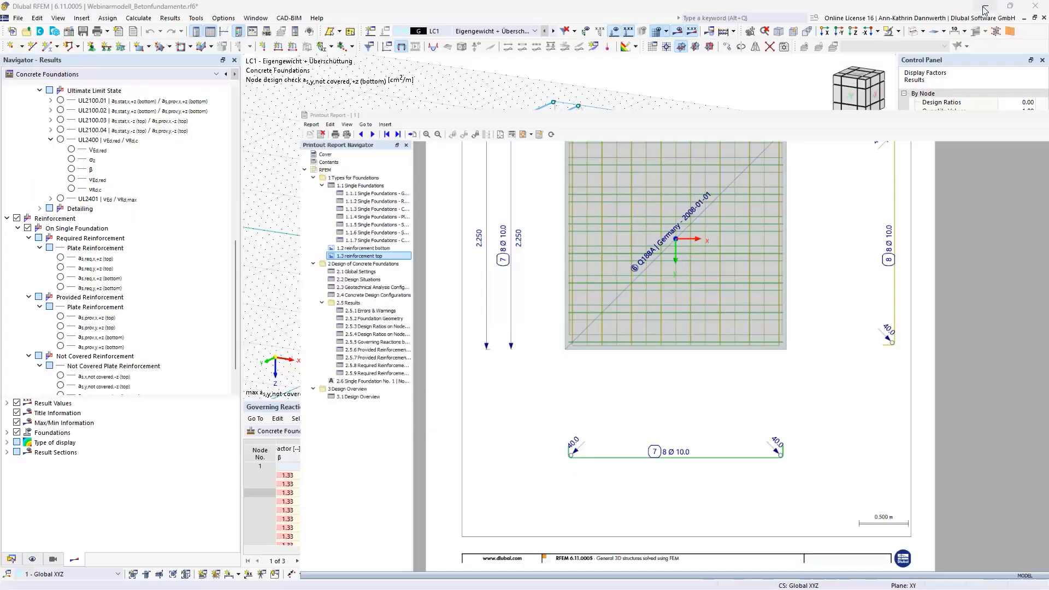
# Step: Show the required bottom plate reinforcement in x-direction, as,req,x,+z (bottom), on the middle foundation as seen from above
pyautogui.click(861, 77)
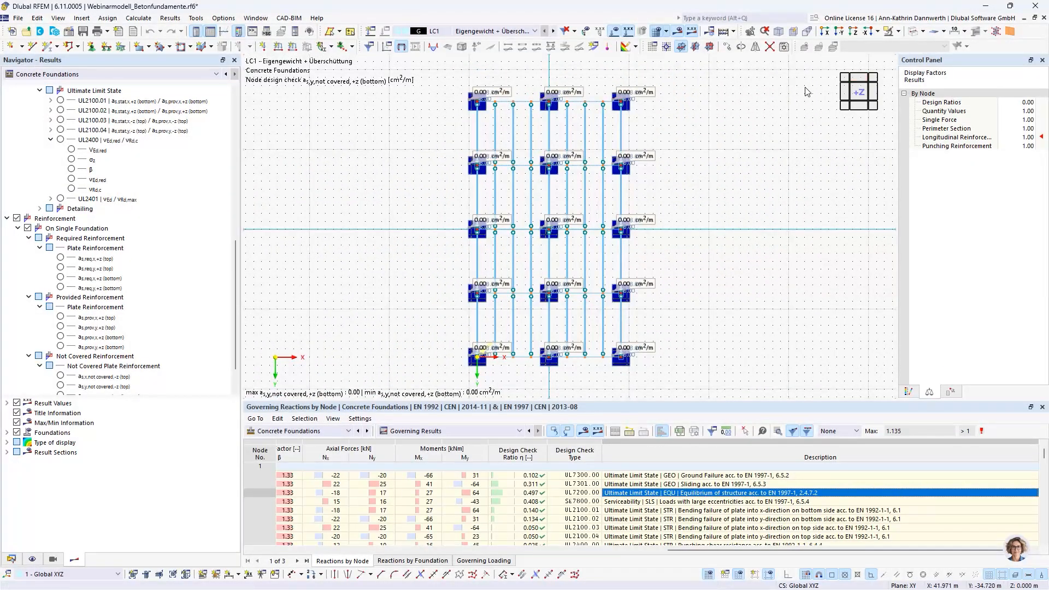
pyautogui.scroll(3, 504, 220)
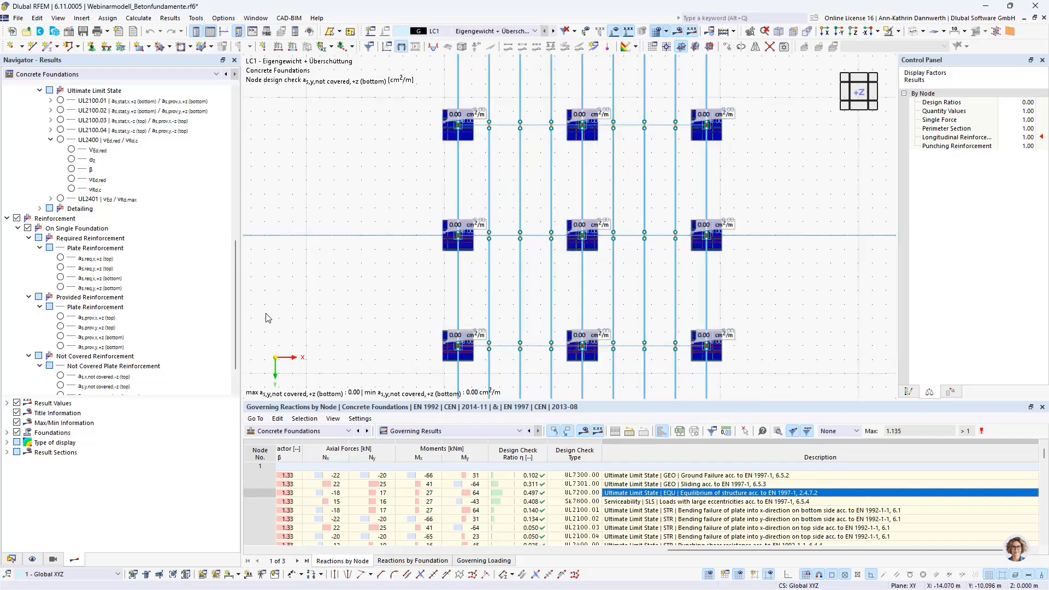
pyautogui.click(61, 278)
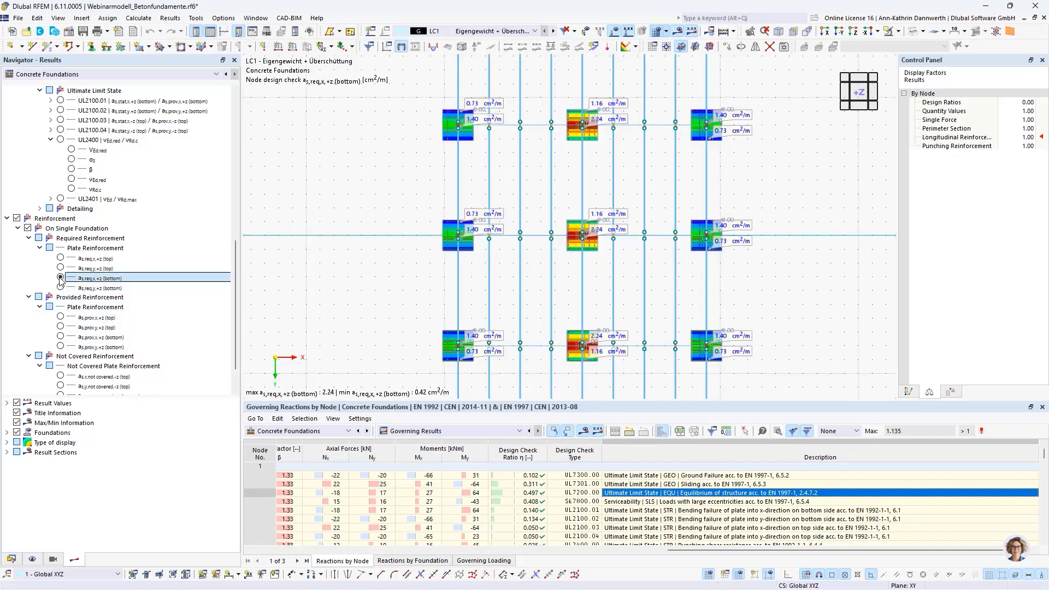
pyautogui.scroll(4, 589, 233)
pyautogui.scroll(5, 587, 232)
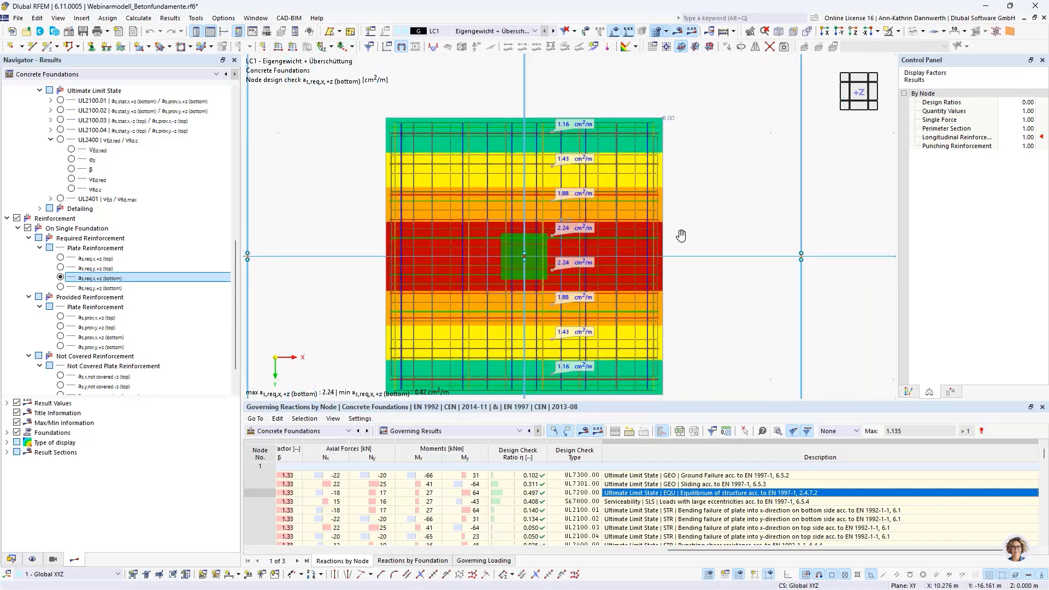
pyautogui.scroll(2, 689, 216)
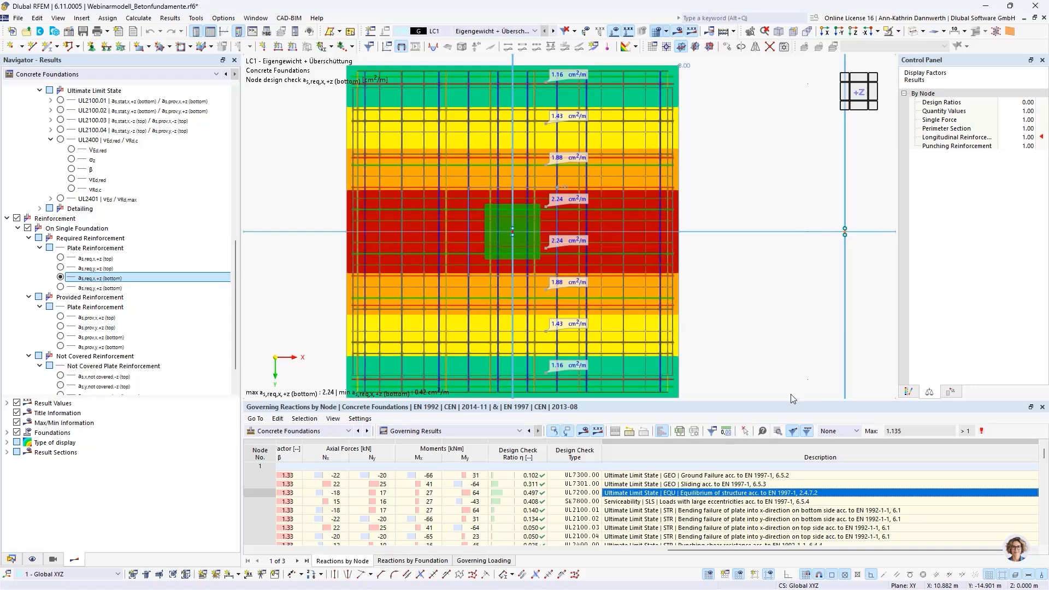
# Step: Enlarge the model view and hide the foundation reinforcement, nodes, types for nodes and lines in the graphic
pyautogui.moveTo(770, 401); pyautogui.dragTo(770, 463)
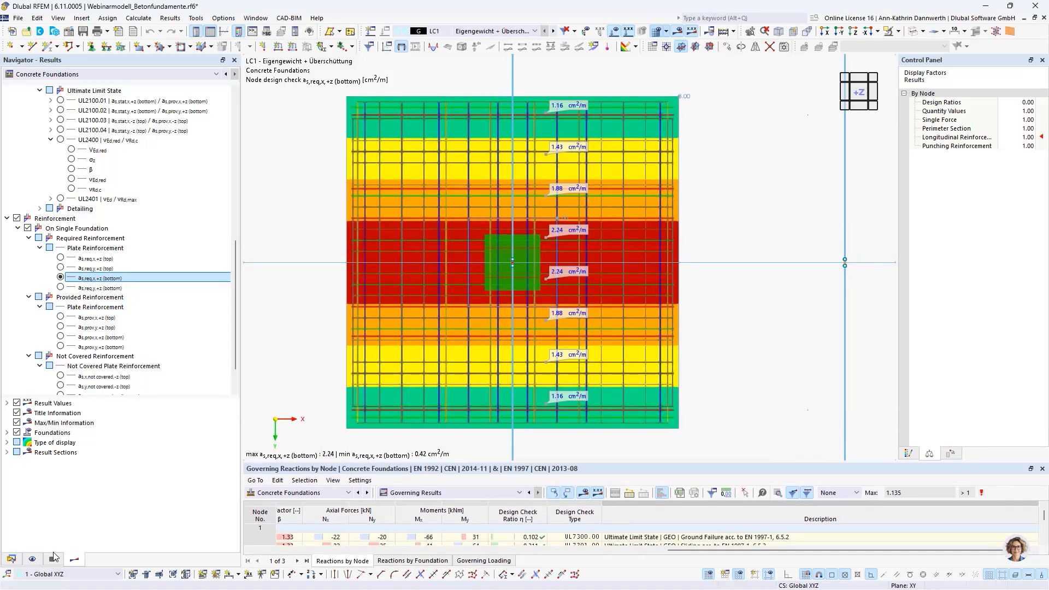
pyautogui.click(33, 559)
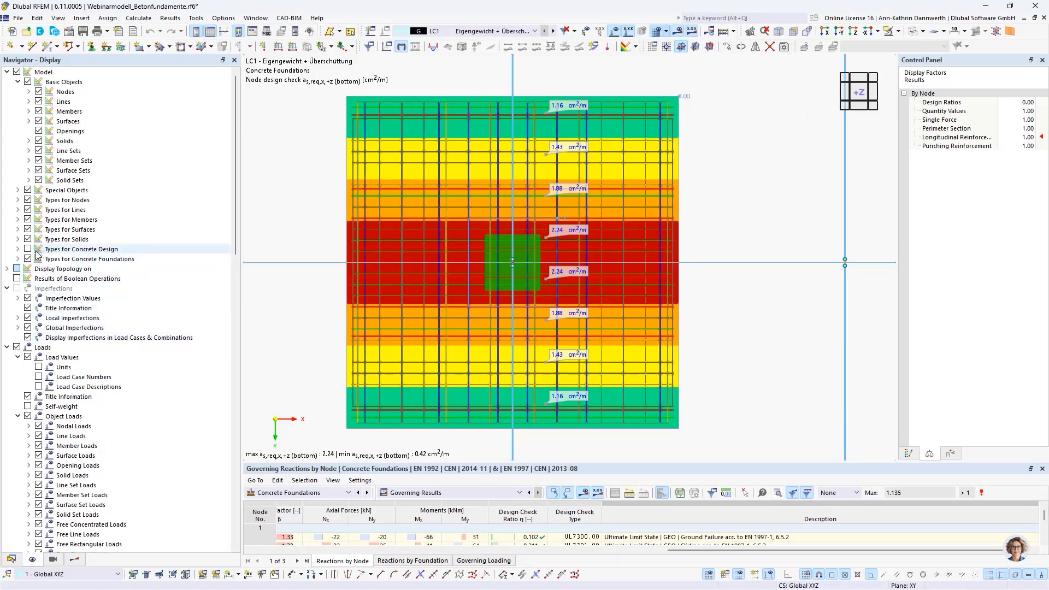
pyautogui.click(18, 259)
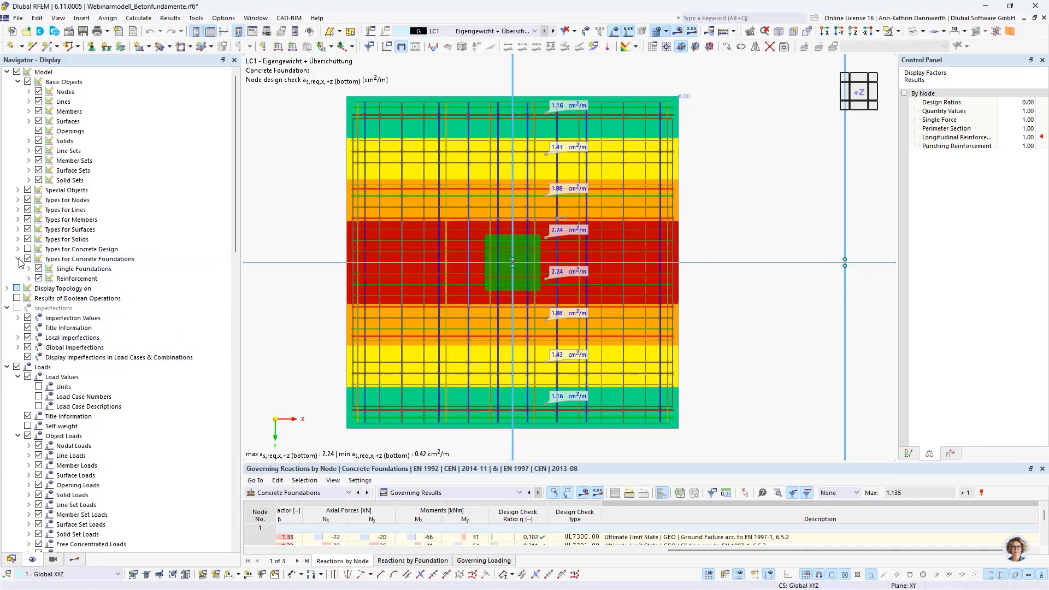
pyautogui.click(38, 279)
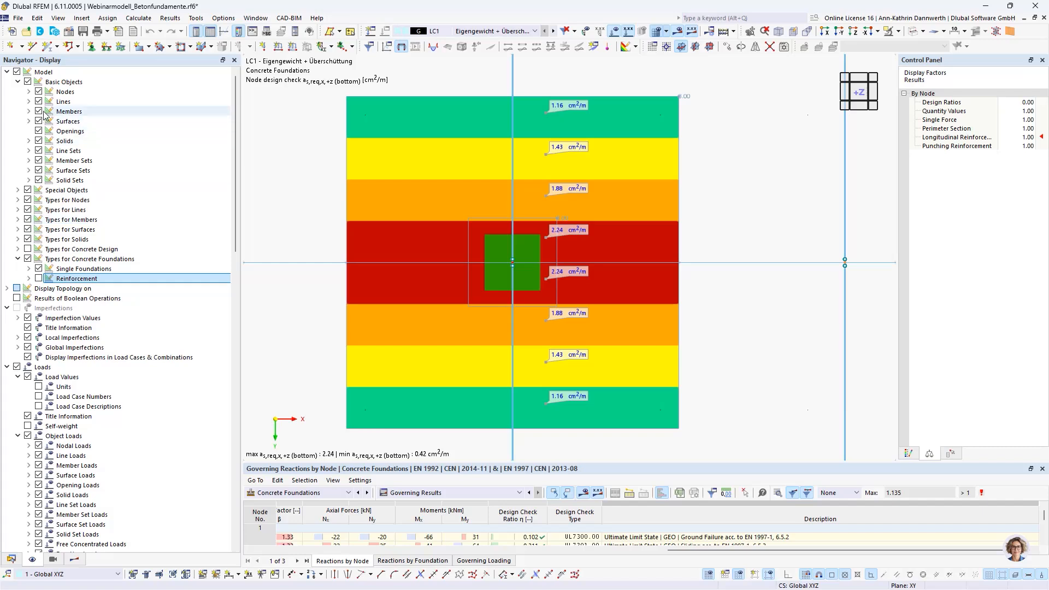
pyautogui.click(39, 92)
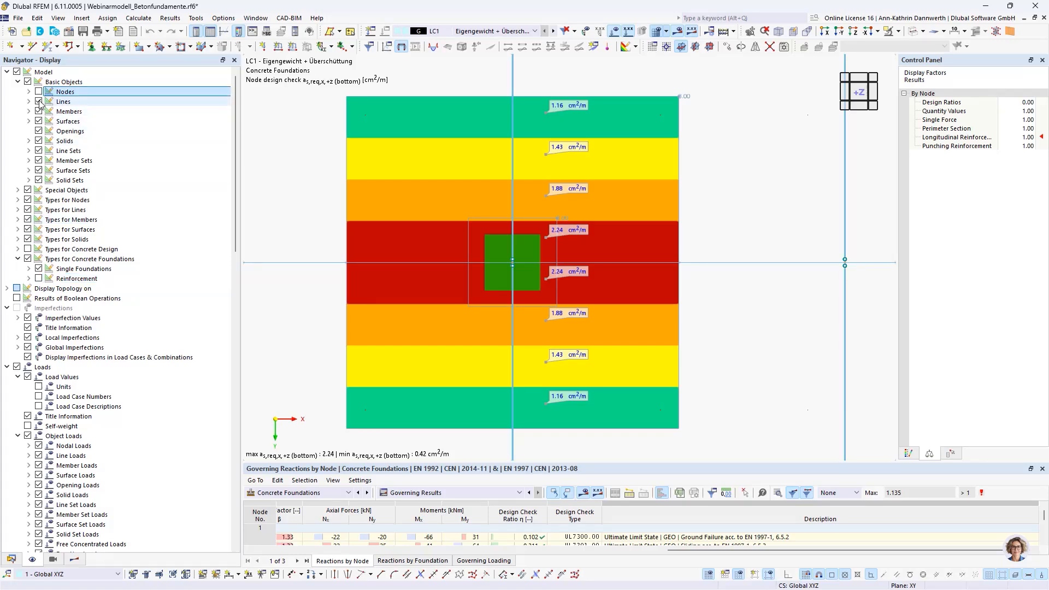
pyautogui.click(31, 201)
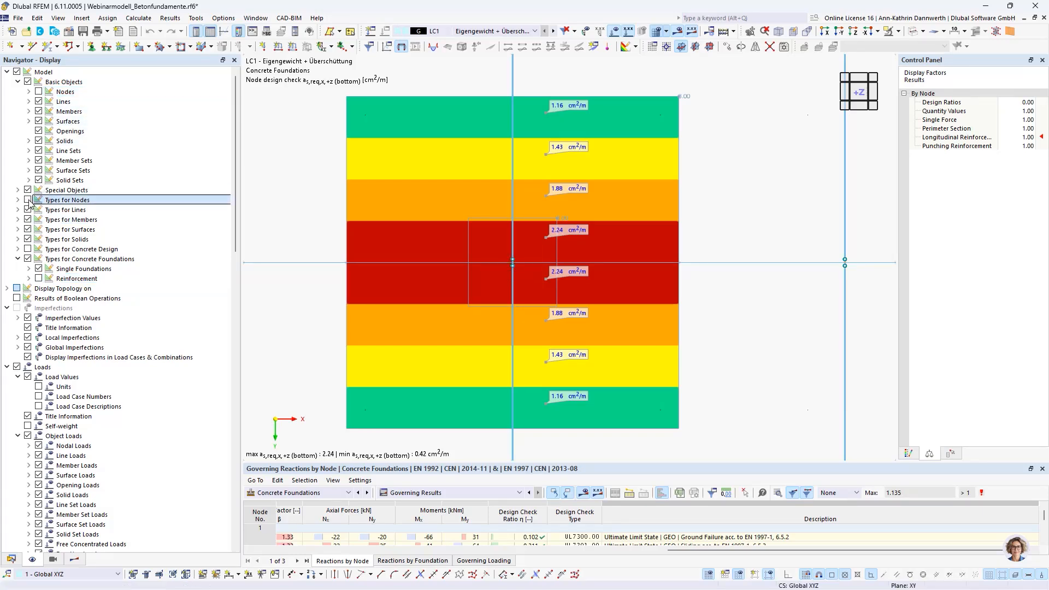
pyautogui.click(40, 103)
pyautogui.click(39, 102)
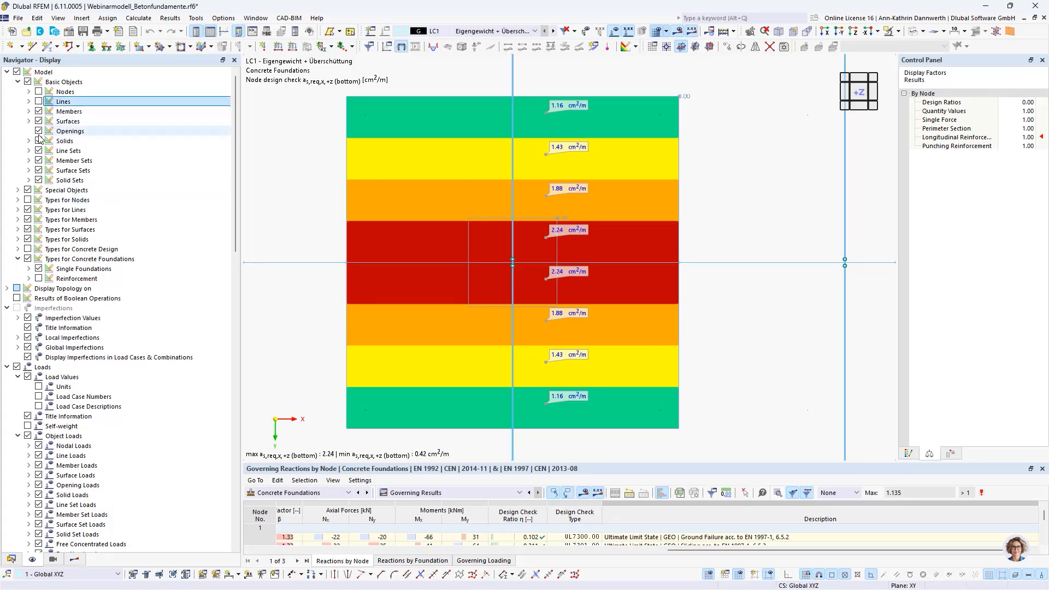
# Step: Send the as,req,x,+z (bottom) result graphic to the printout report with the custom name "Required Reinforcement x (bottom)"
pyautogui.click(74, 559)
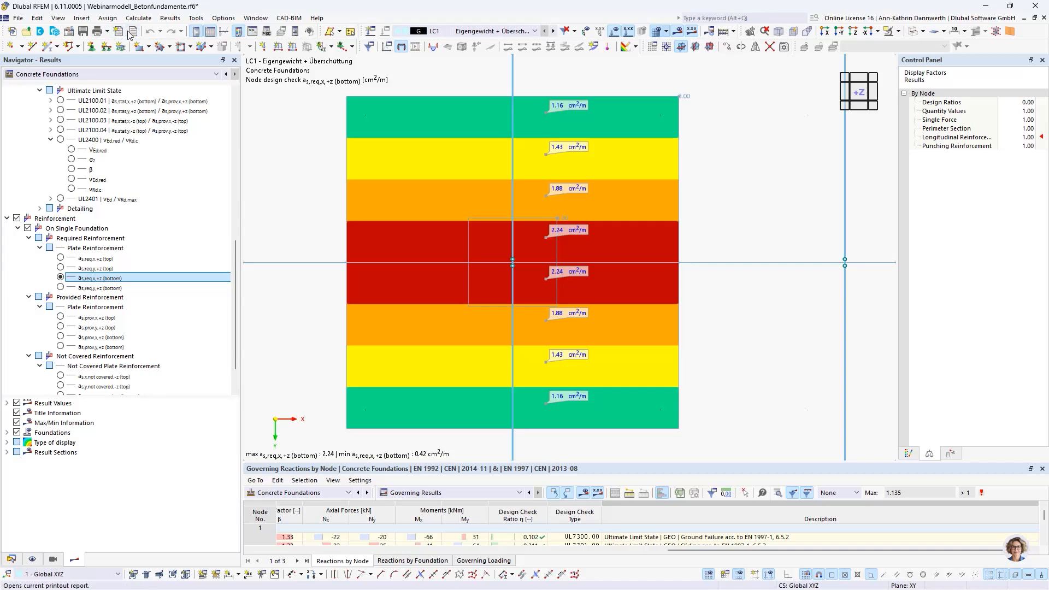
pyautogui.click(107, 31)
pyautogui.click(113, 58)
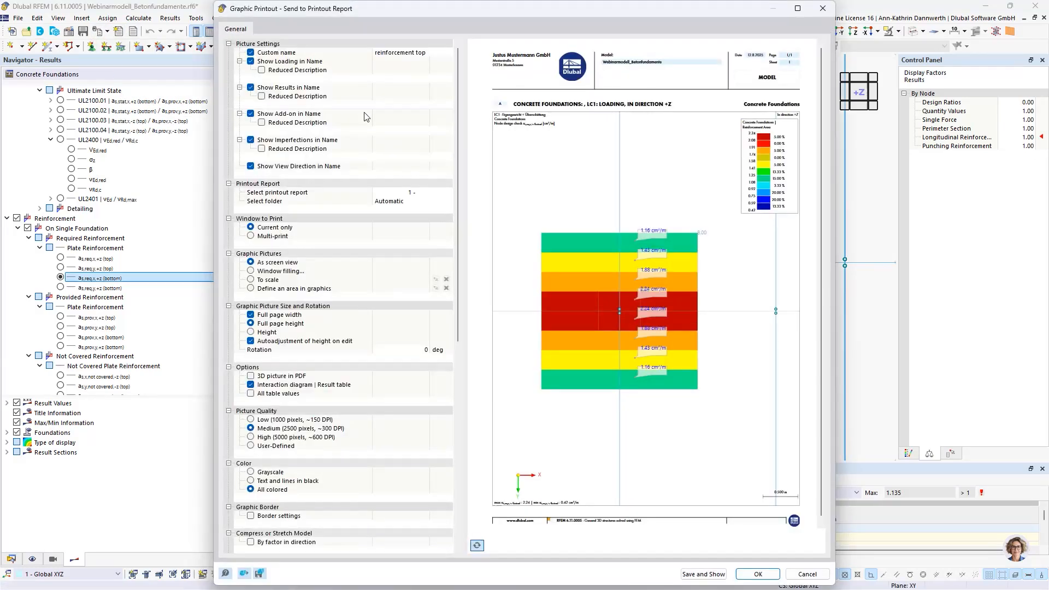
pyautogui.click(392, 53)
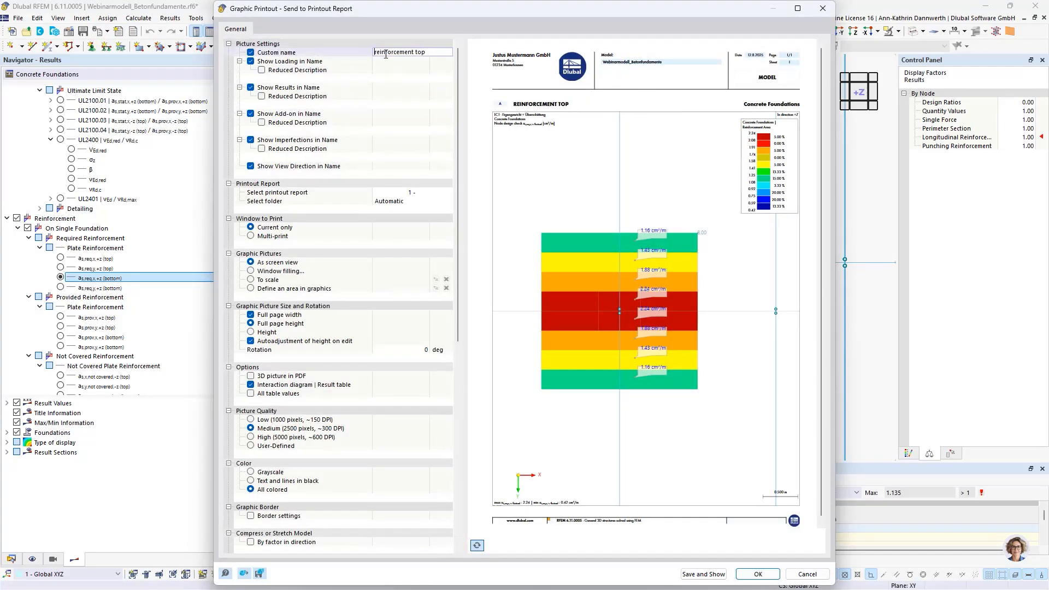
pyautogui.tripleClick(386, 54)
pyautogui.write('Required Reinforc')
pyautogui.write('ement x')
pyautogui.write(' (bottom)')
pyautogui.click(765, 576)
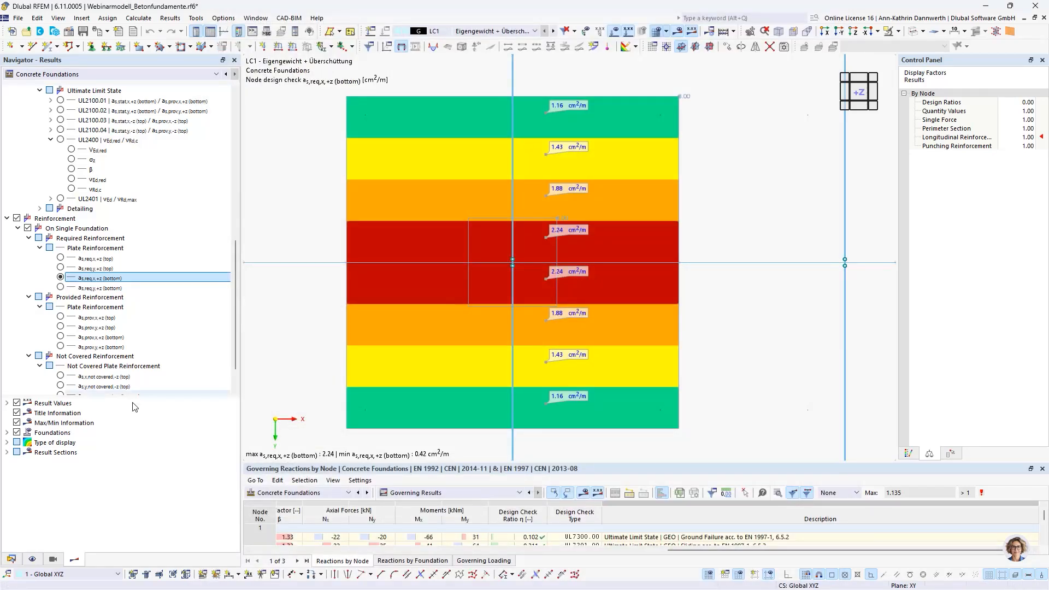
# Step: Show the UL2400 punching shear design check vEd,red / vRd,c for all foundations, seen from above in direction +Z
pyautogui.scroll(3, 109, 246)
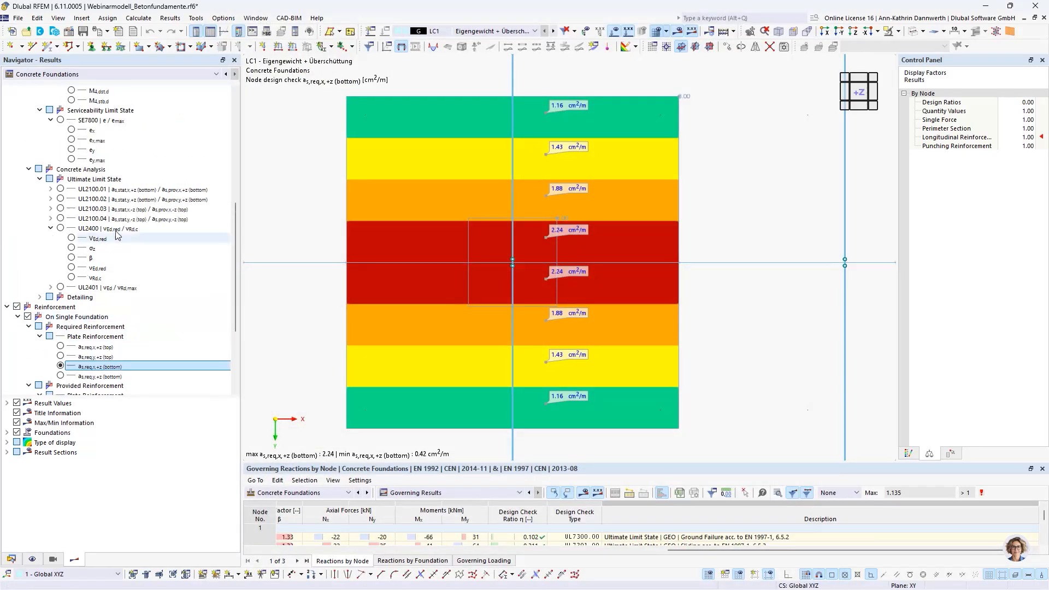
pyautogui.click(60, 228)
pyautogui.click(865, 101)
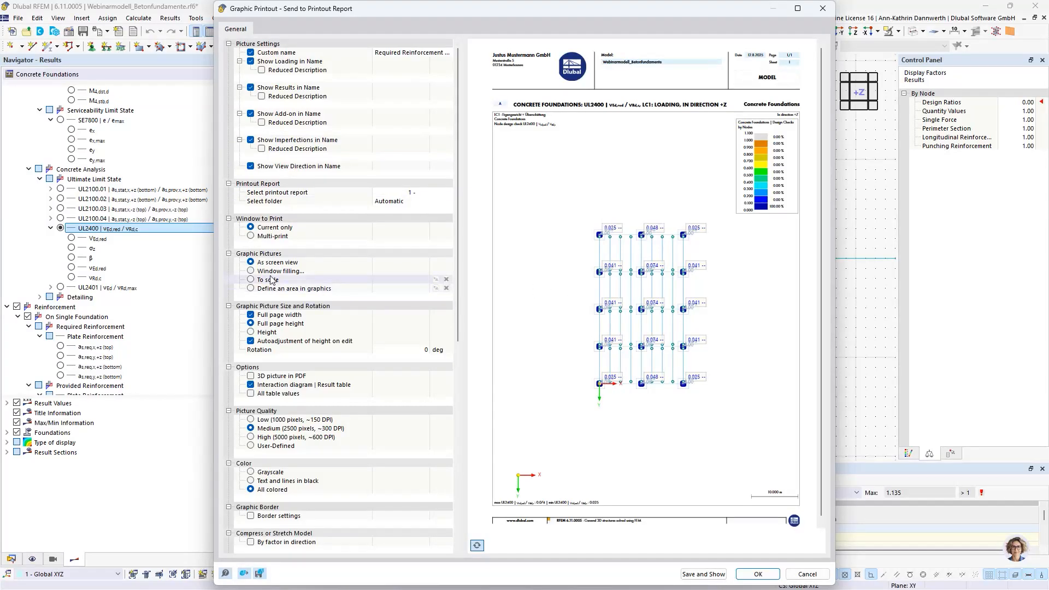
# Step: Clip the report picture to a defined area around all foundations, with corners at X -5, Y -37 m and X 31, Y 4 m
pyautogui.click(254, 290)
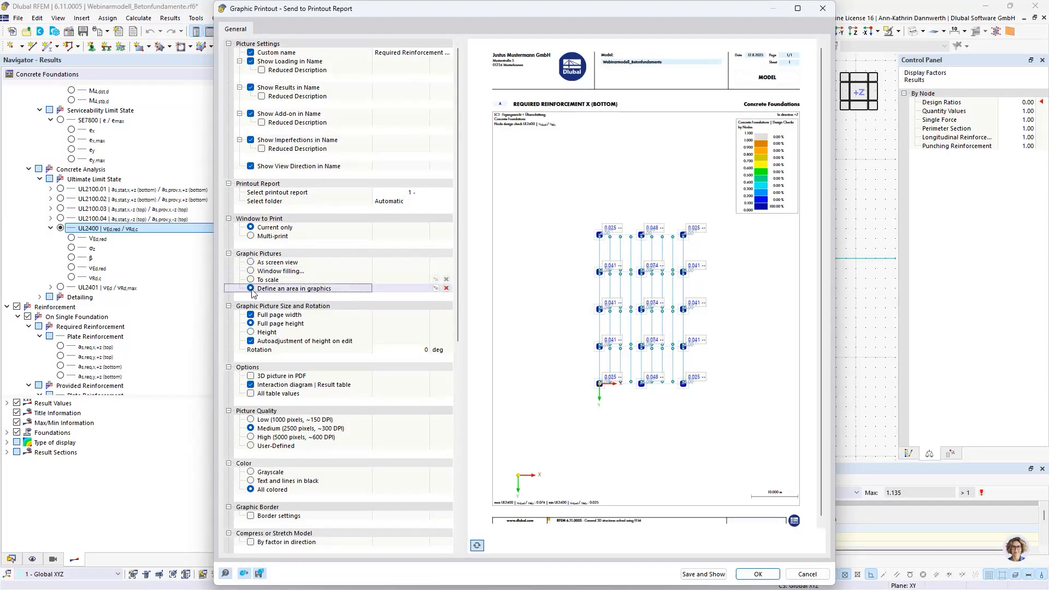
pyautogui.click(436, 289)
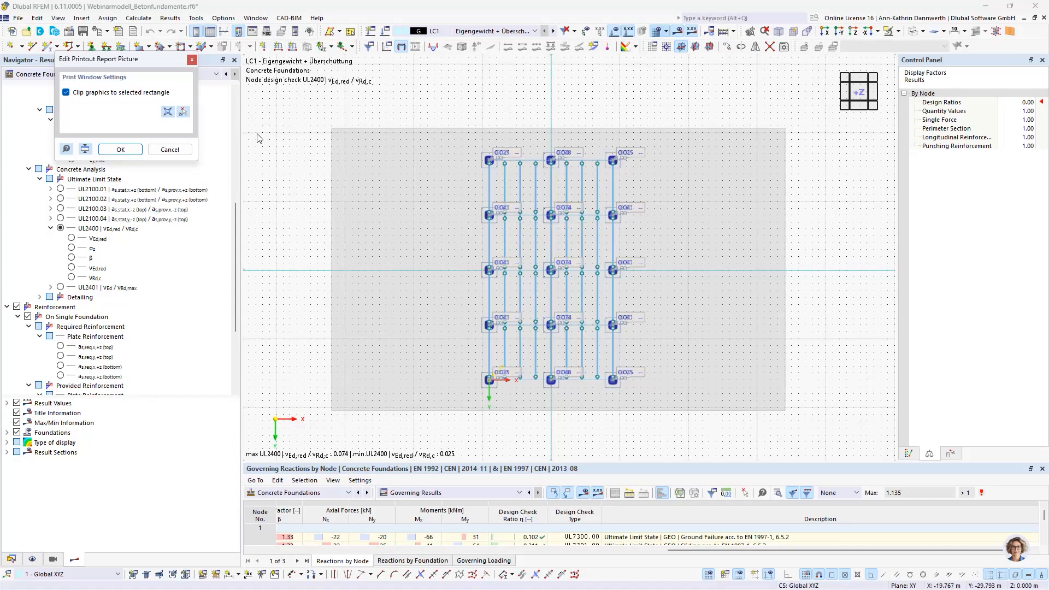
pyautogui.click(184, 112)
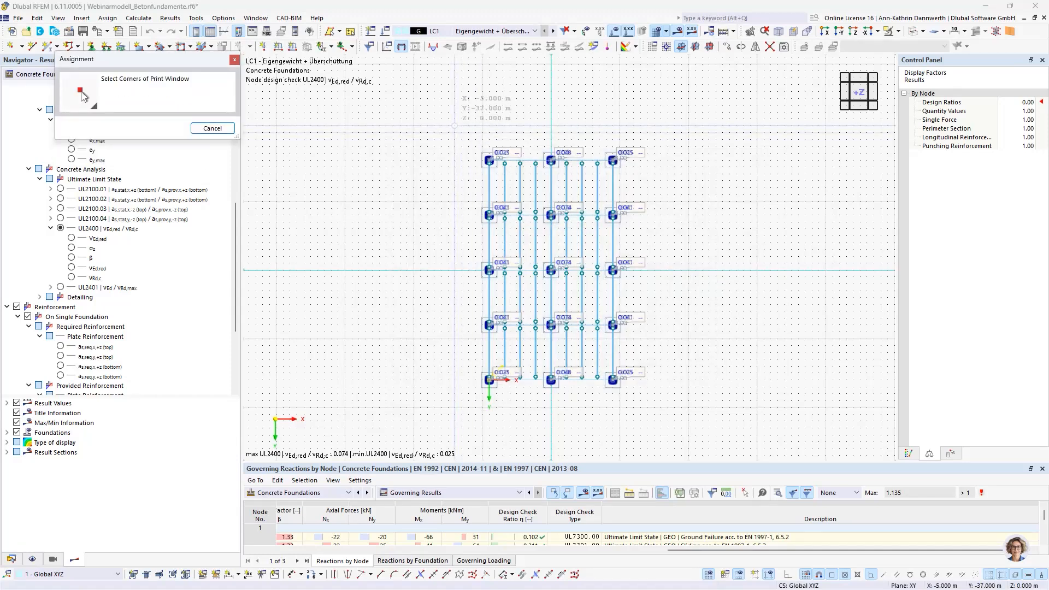
pyautogui.click(454, 126)
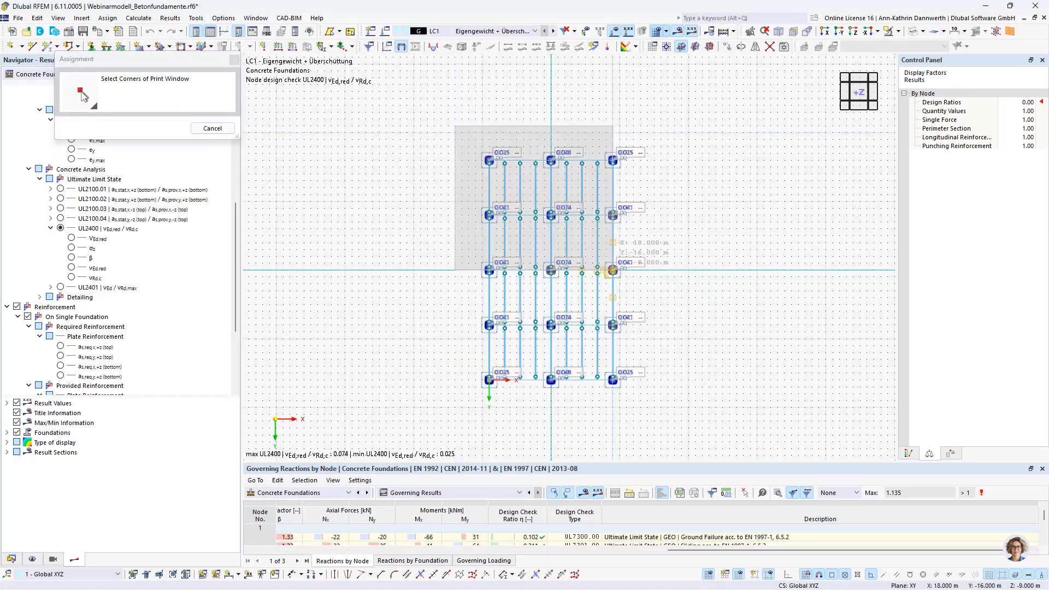
pyautogui.click(702, 407)
pyautogui.click(121, 148)
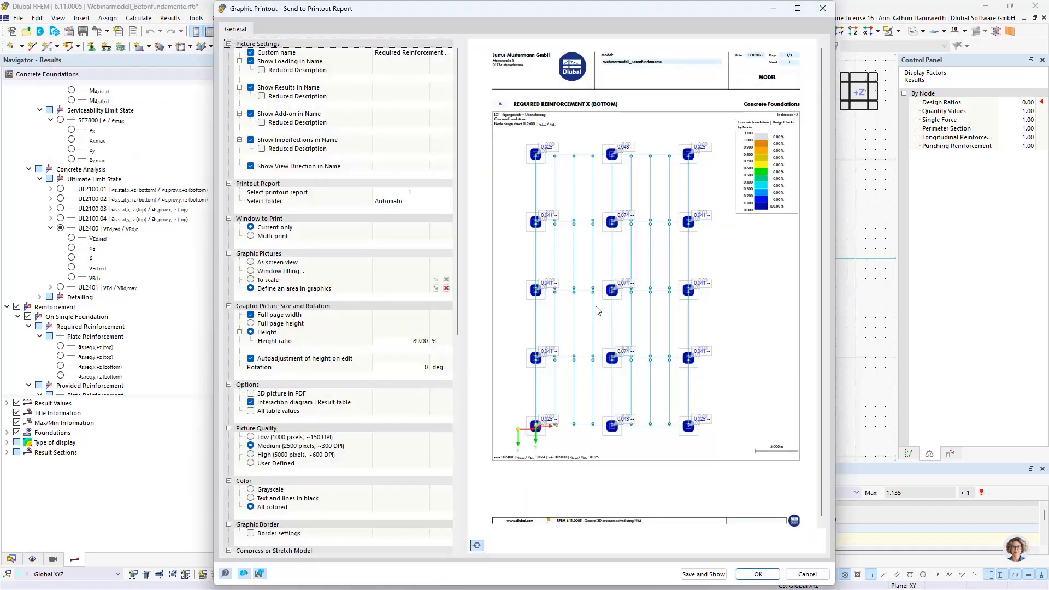
# Step: Add the UL2400 picture to the printout report as "Punshing shear design check" and display it in the report
pyautogui.click(757, 573)
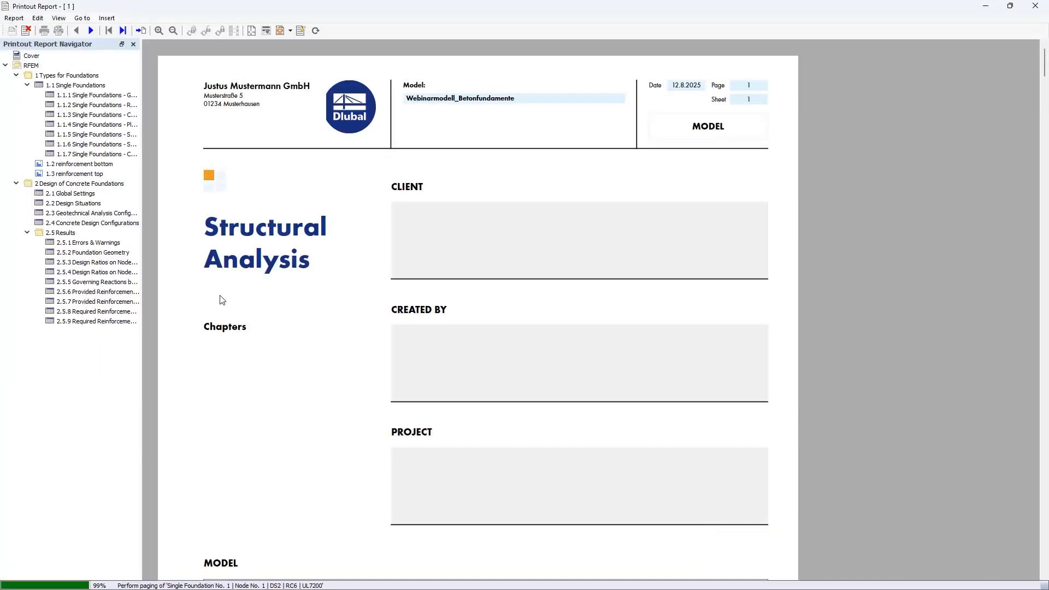
pyautogui.click(73, 352)
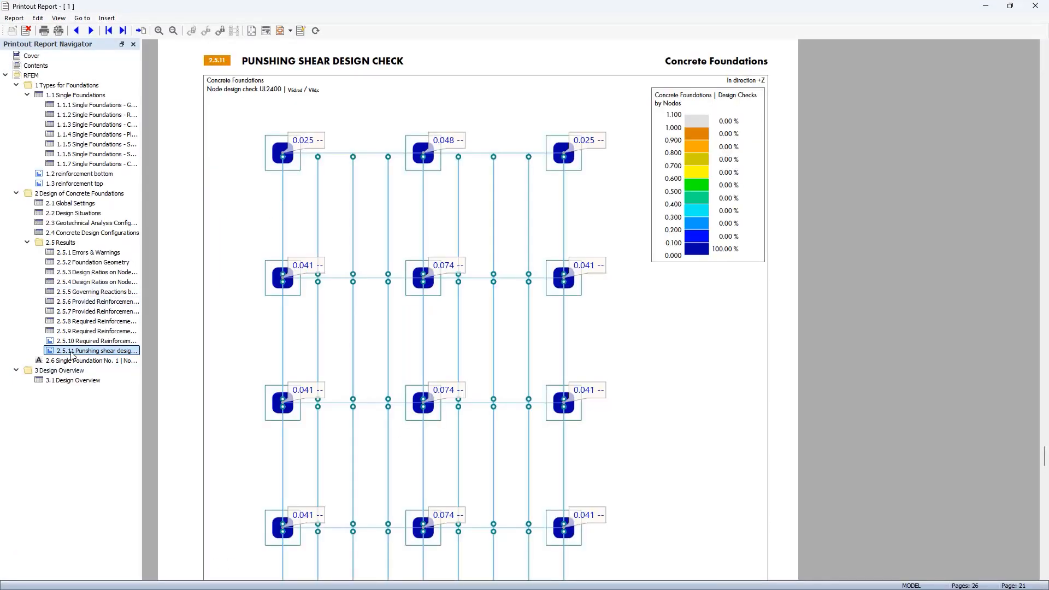